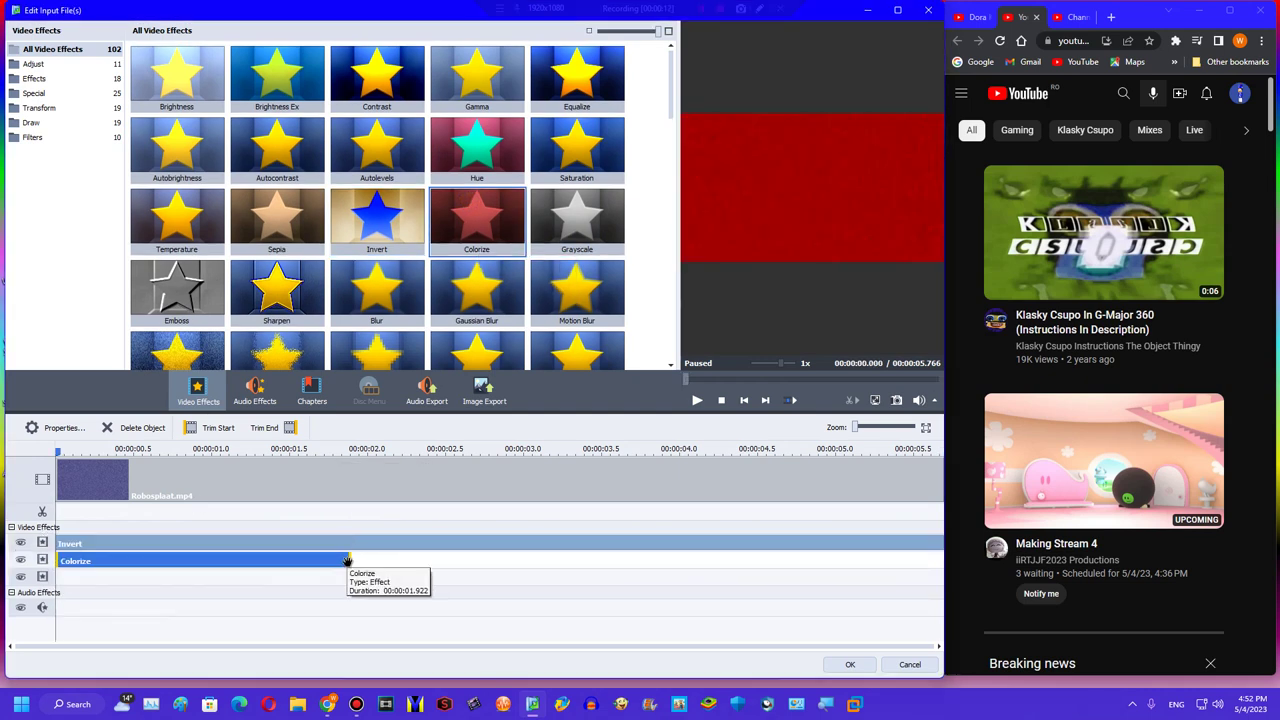
Extend the Colorize effect to the end of the clip and set its red, green and blue to 255 and level to 87.
left_click_drag(351, 560, 940, 561)
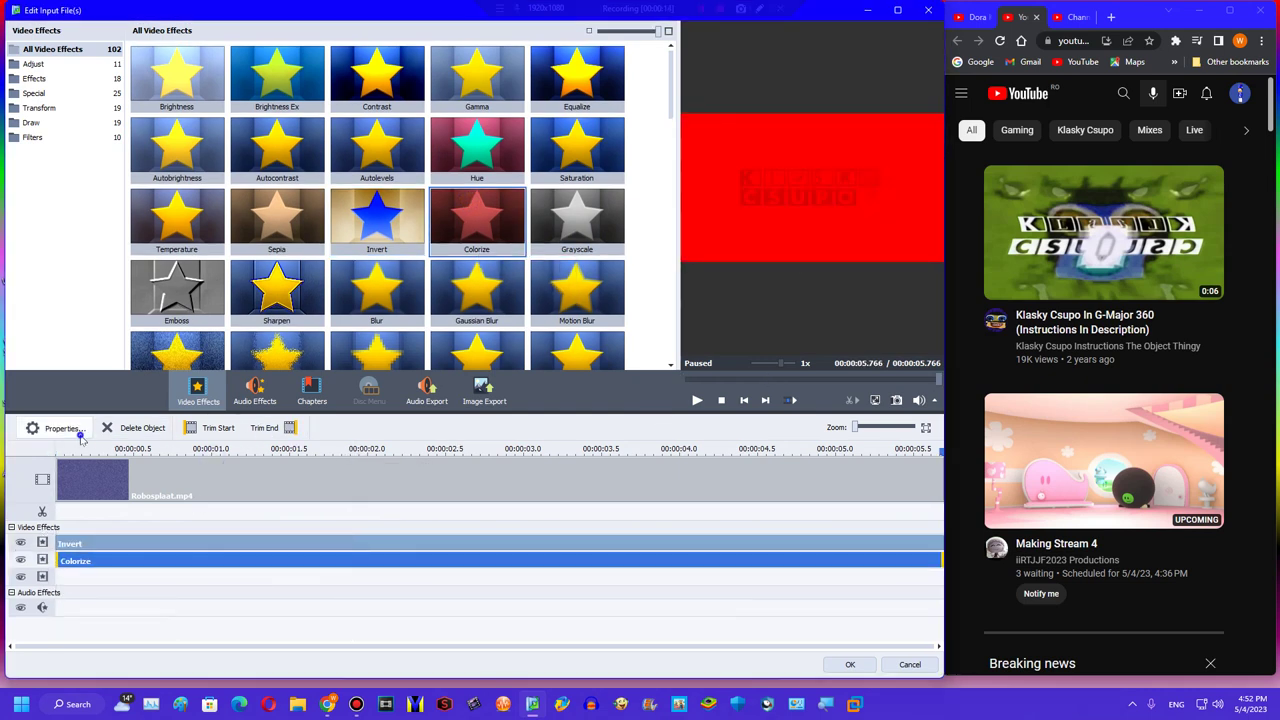
left_click(78, 432)
left_click(147, 449)
left_click(587, 131)
left_click(585, 109)
left_click(549, 151)
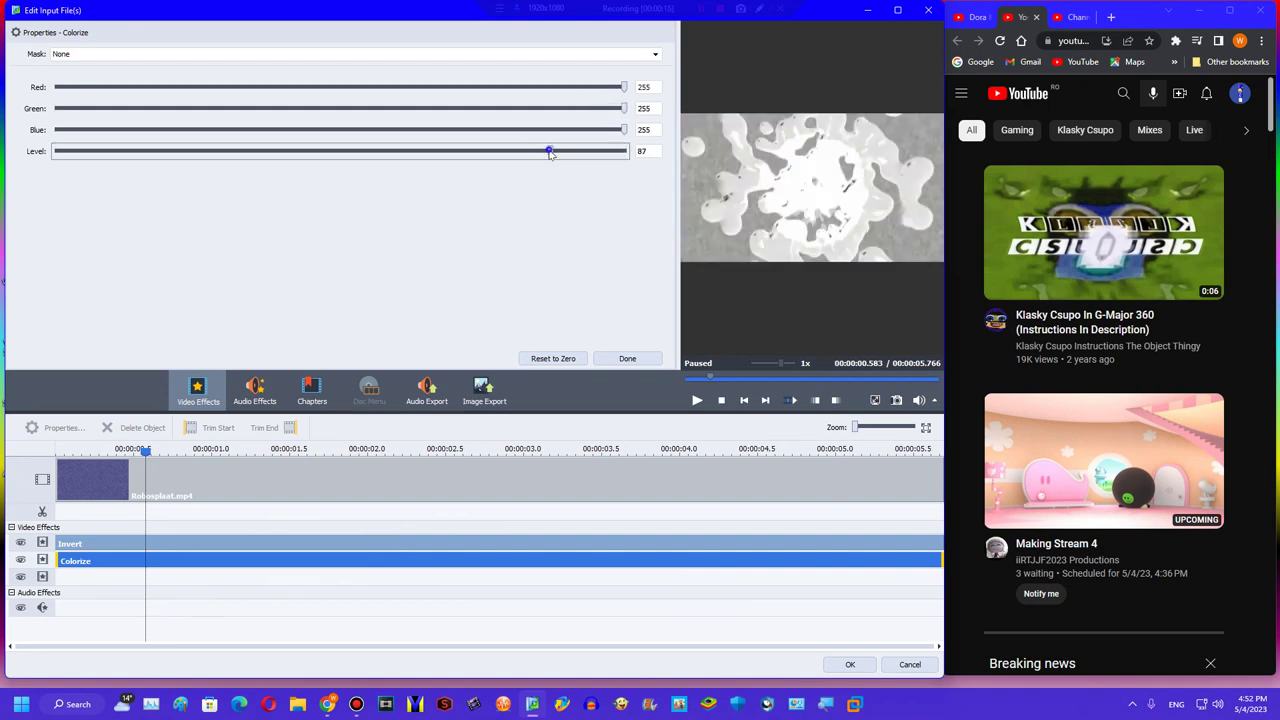
left_click(628, 358)
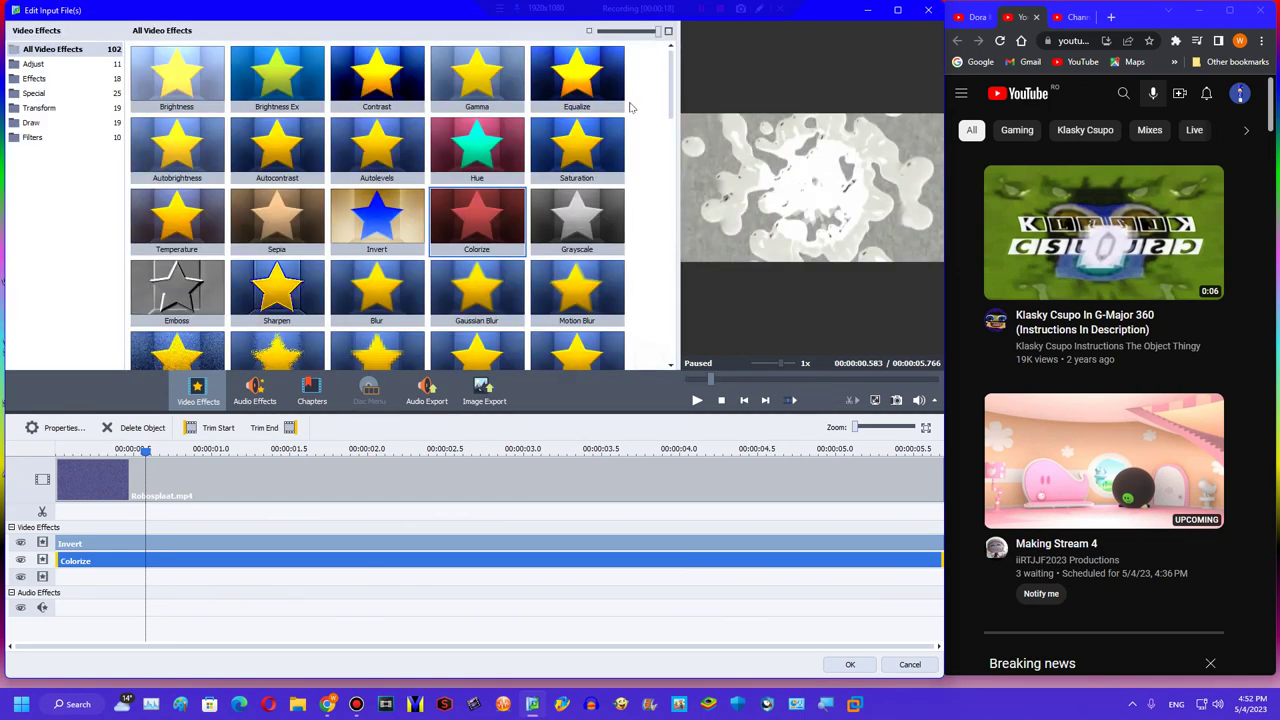
Add a Hue effect below Colorize spanning the whole clip and set its angle to 180.
left_click_drag(437, 340, 940, 580)
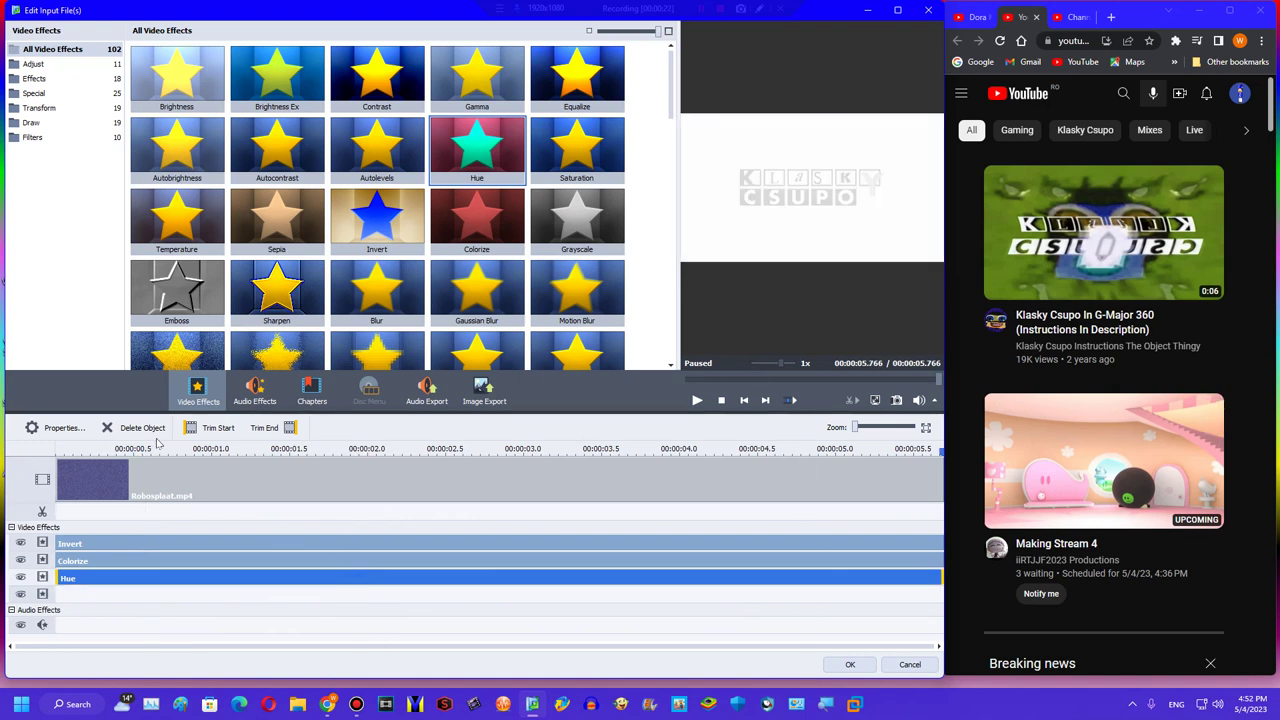
left_click(62, 428)
left_click(267, 450)
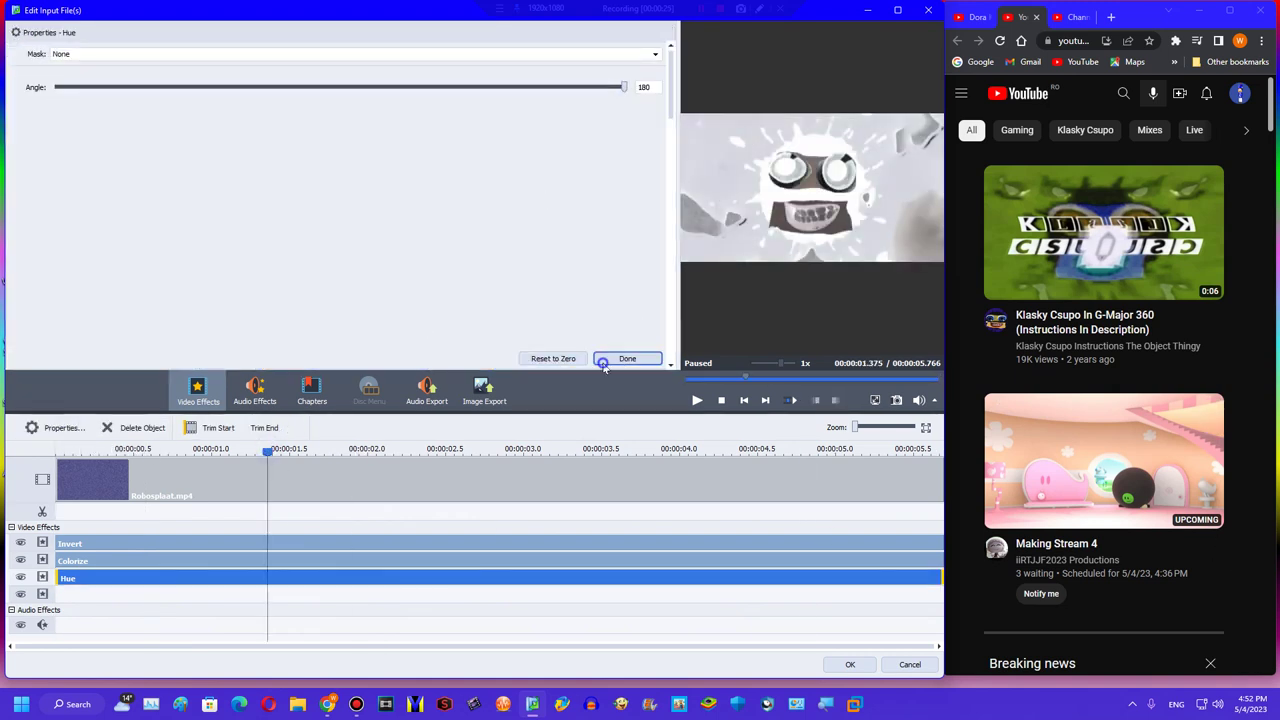
left_click(625, 358)
Add four Tilt-shift effects on separate lines below the Hue effect, each spanning the whole clip.
left_click_drag(669, 78, 664, 133)
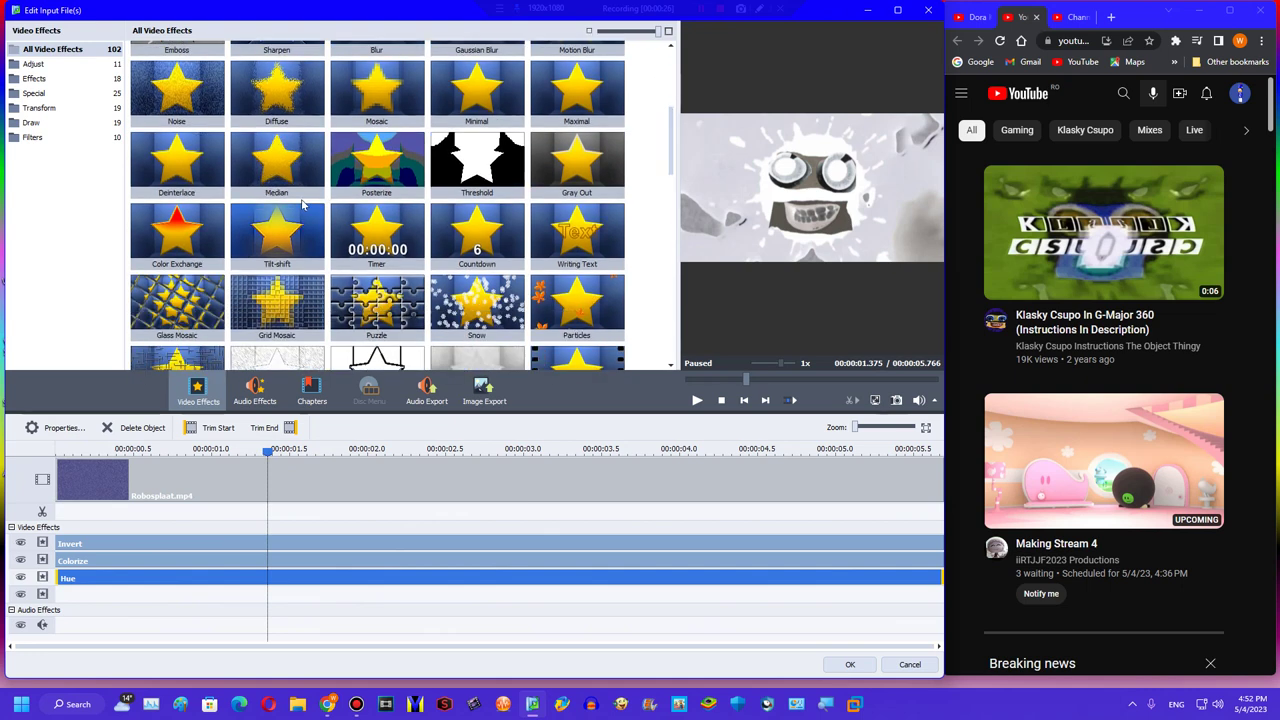
left_click_drag(298, 230, 57, 598)
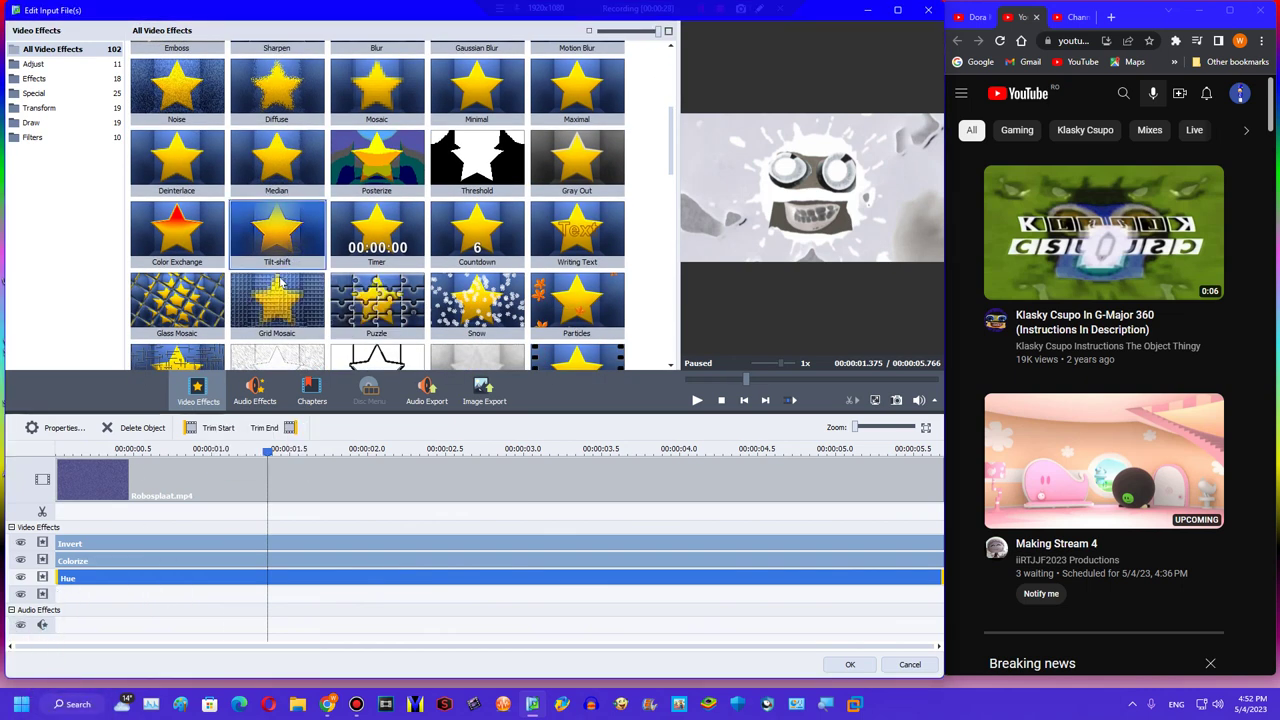
left_click_drag(277, 240, 930, 595)
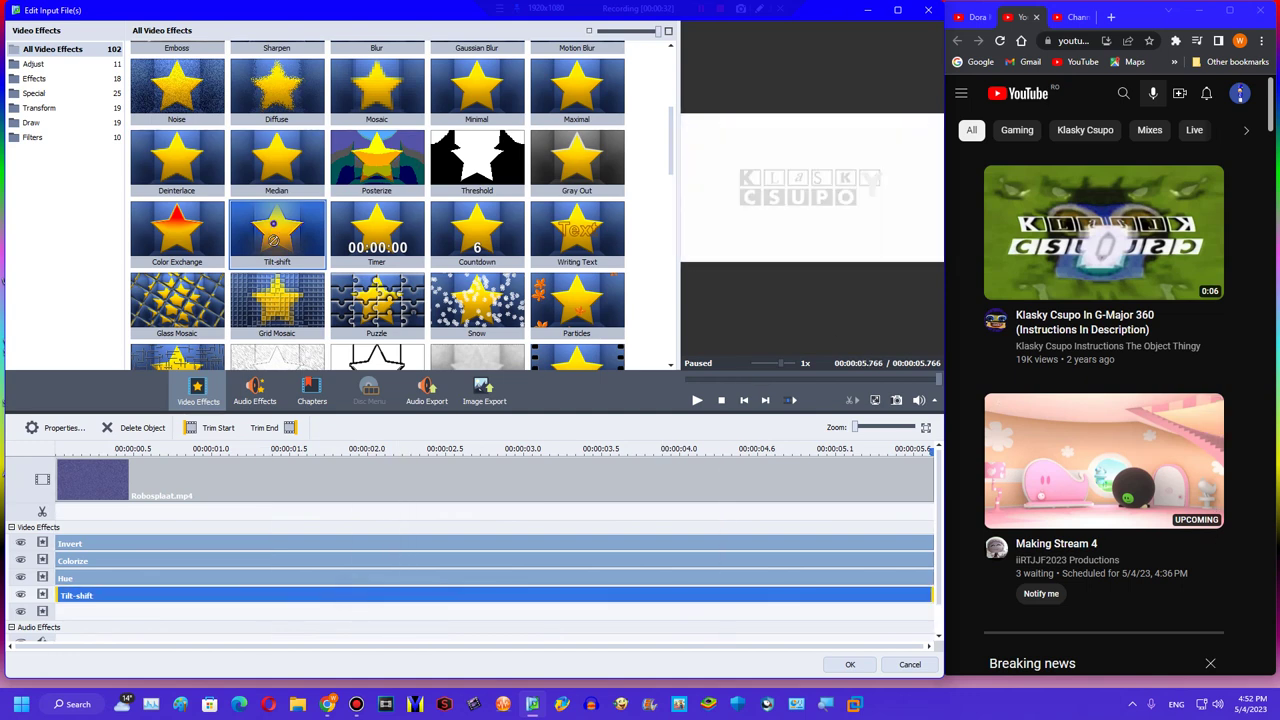
left_click_drag(277, 240, 60, 614)
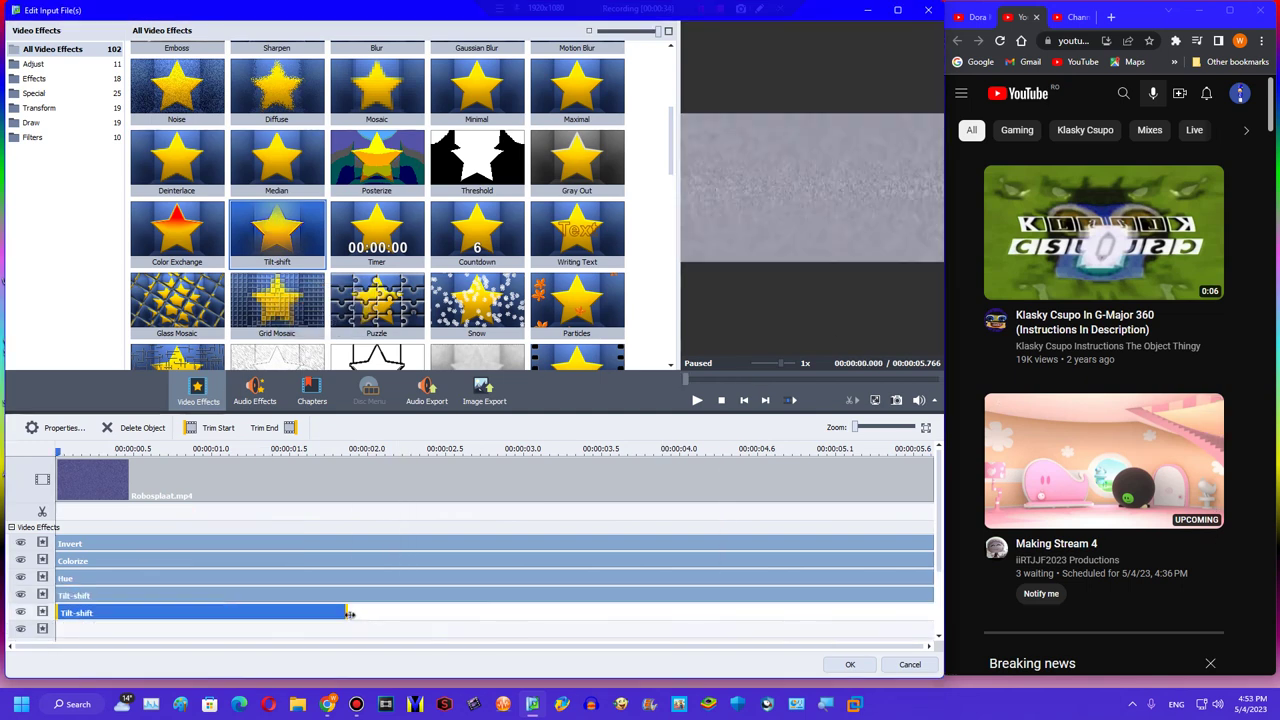
left_click_drag(348, 613, 931, 613)
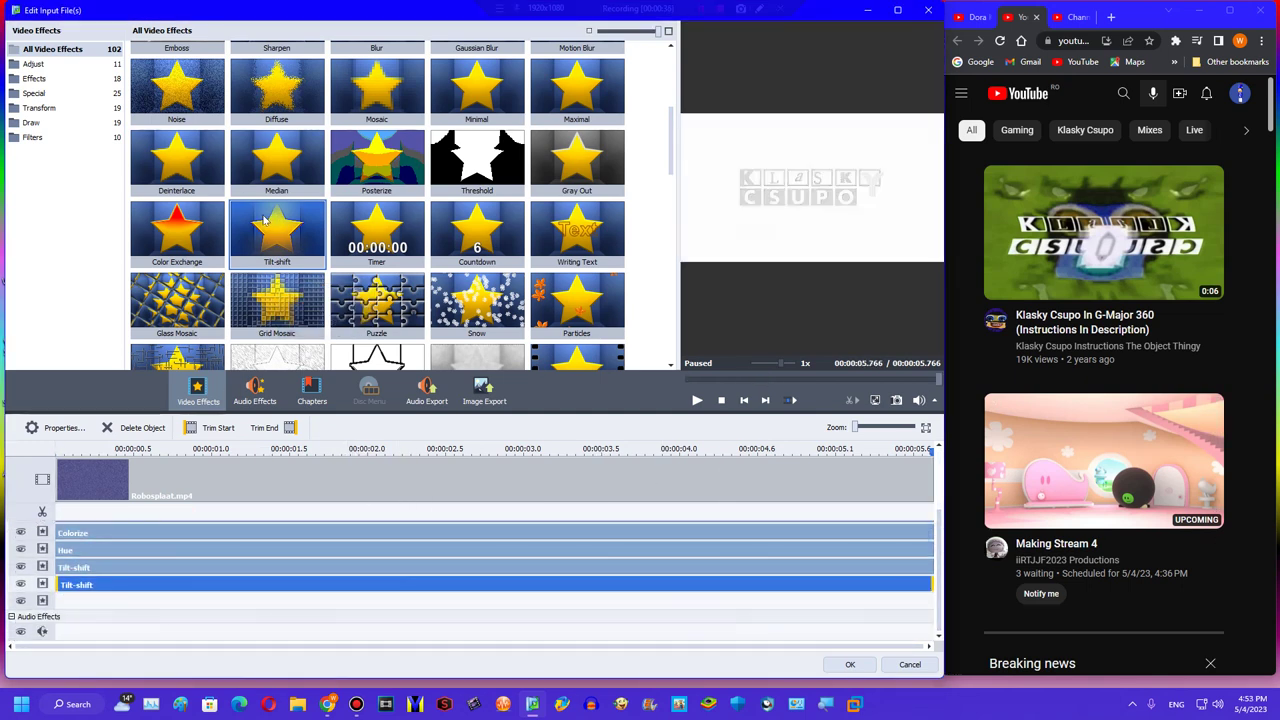
left_click_drag(265, 220, 100, 605)
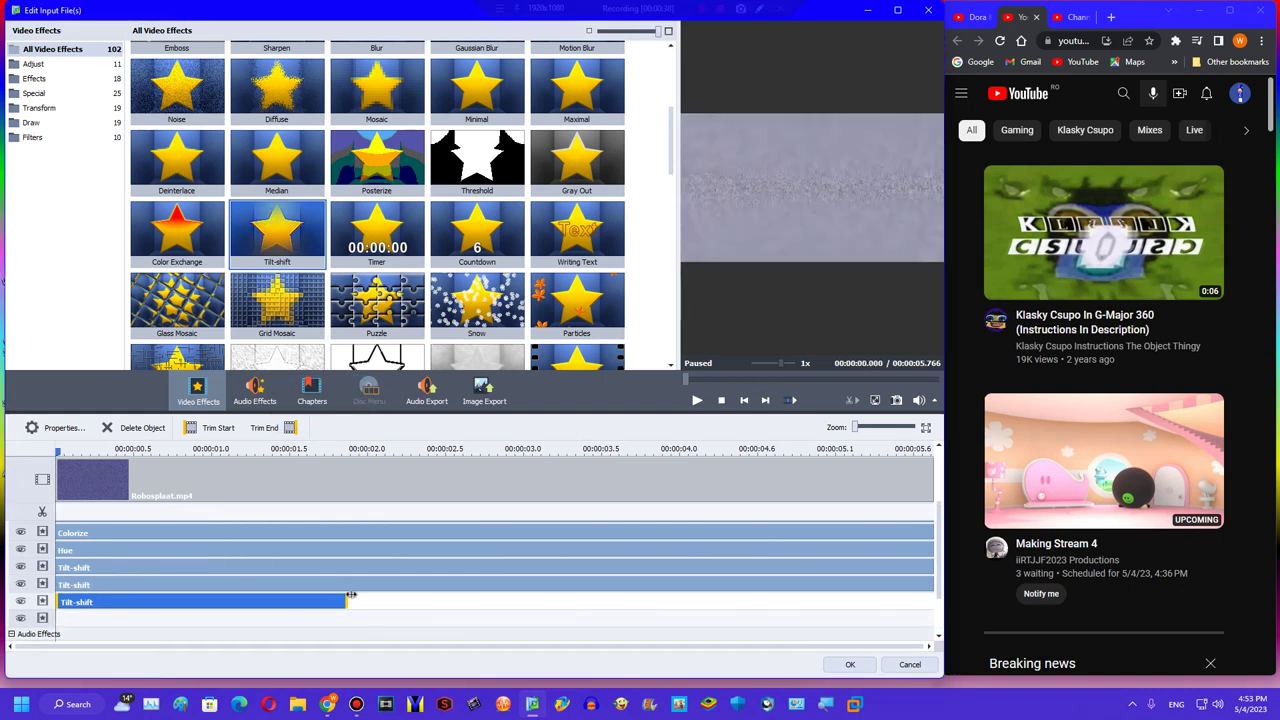
left_click_drag(348, 600, 931, 601)
left_click_drag(277, 232, 62, 618)
left_click_drag(348, 618, 931, 619)
left_click_drag(937, 540, 937, 590)
right_click(891, 536)
left_click(917, 602)
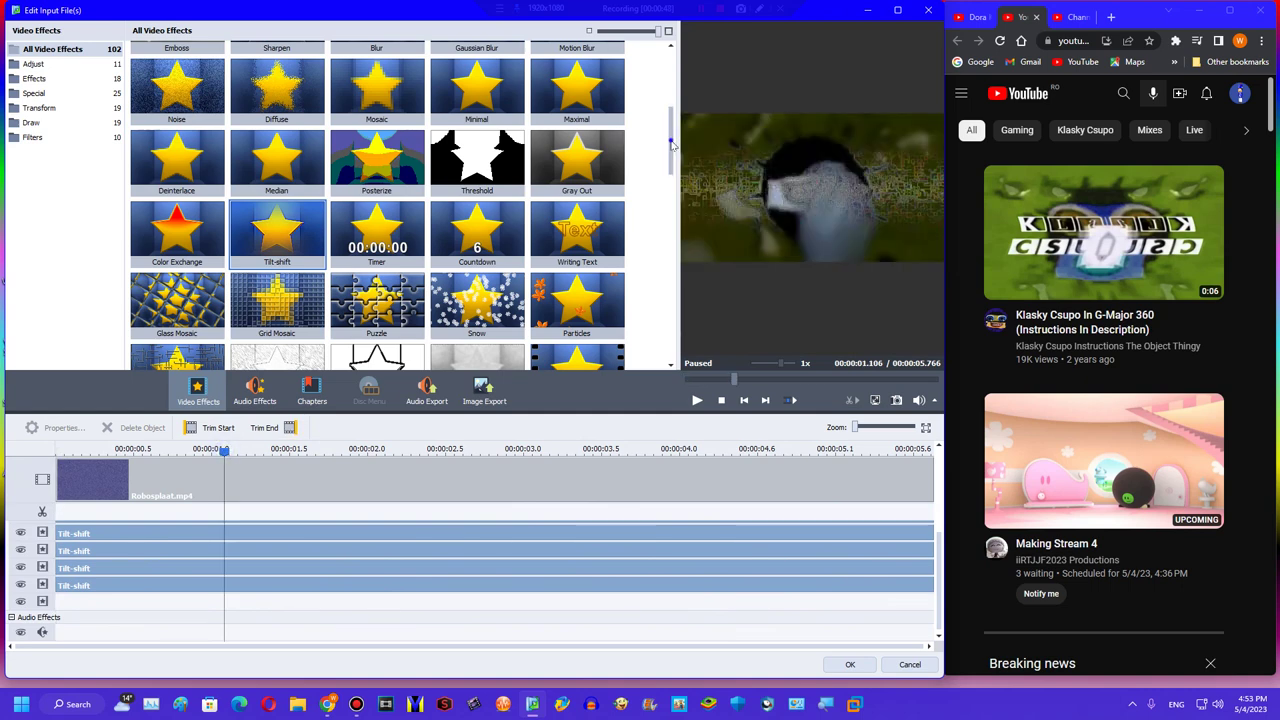
scroll(672, 145, "up", 5)
left_click_drag(377, 220, 58, 601)
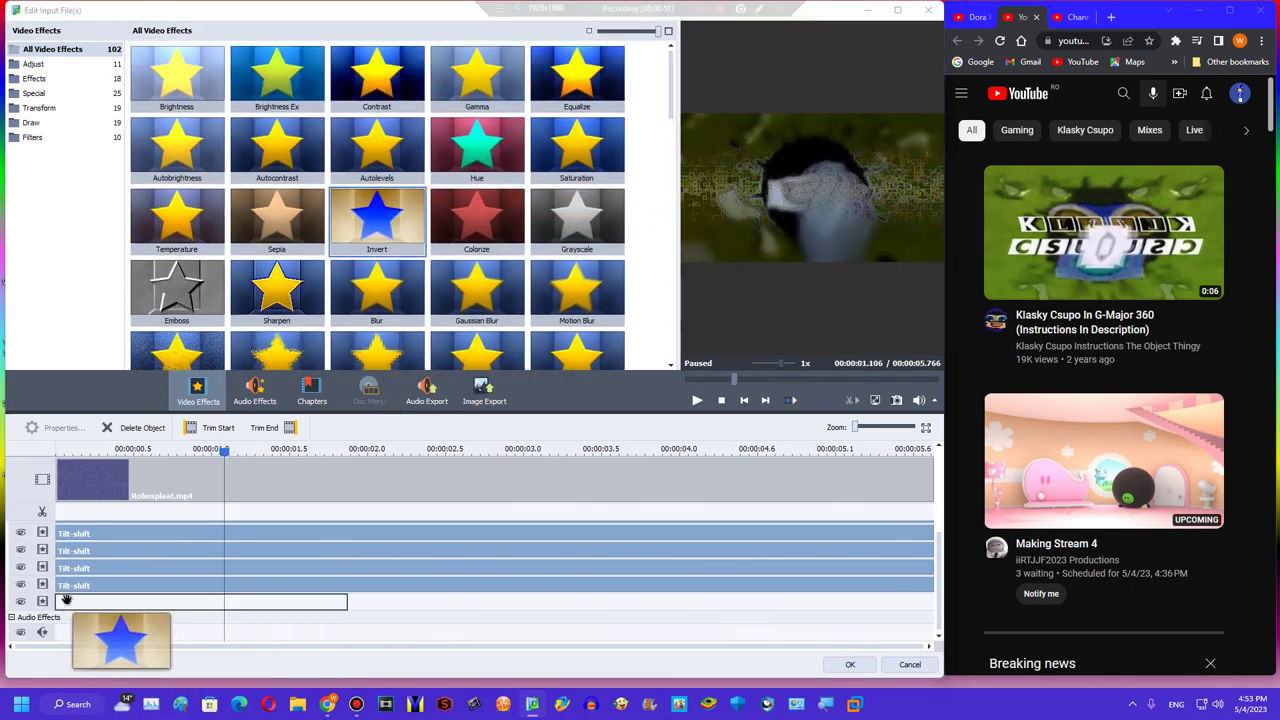
right_click(341, 600)
left_click(340, 664)
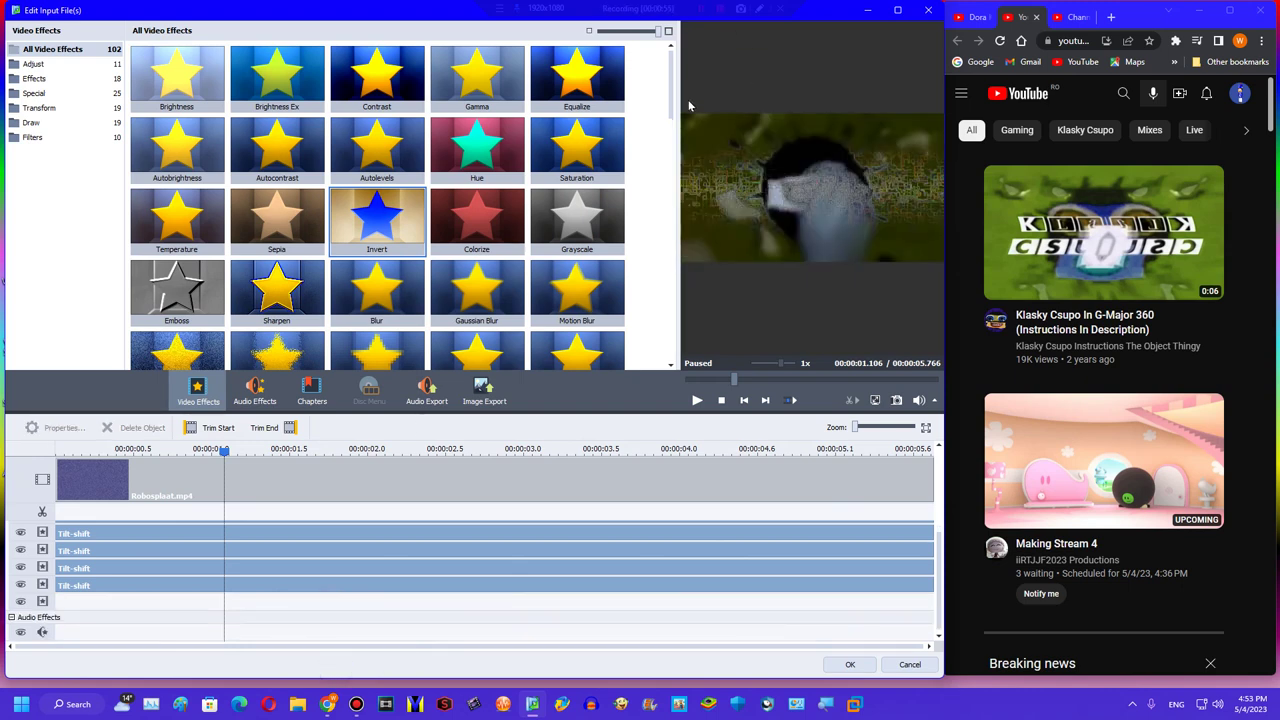
Add a Glow effect below the last Tilt-shift and extend it to the end of the clip.
scroll(663, 157, "down", 5)
scroll(663, 160, "down", 3)
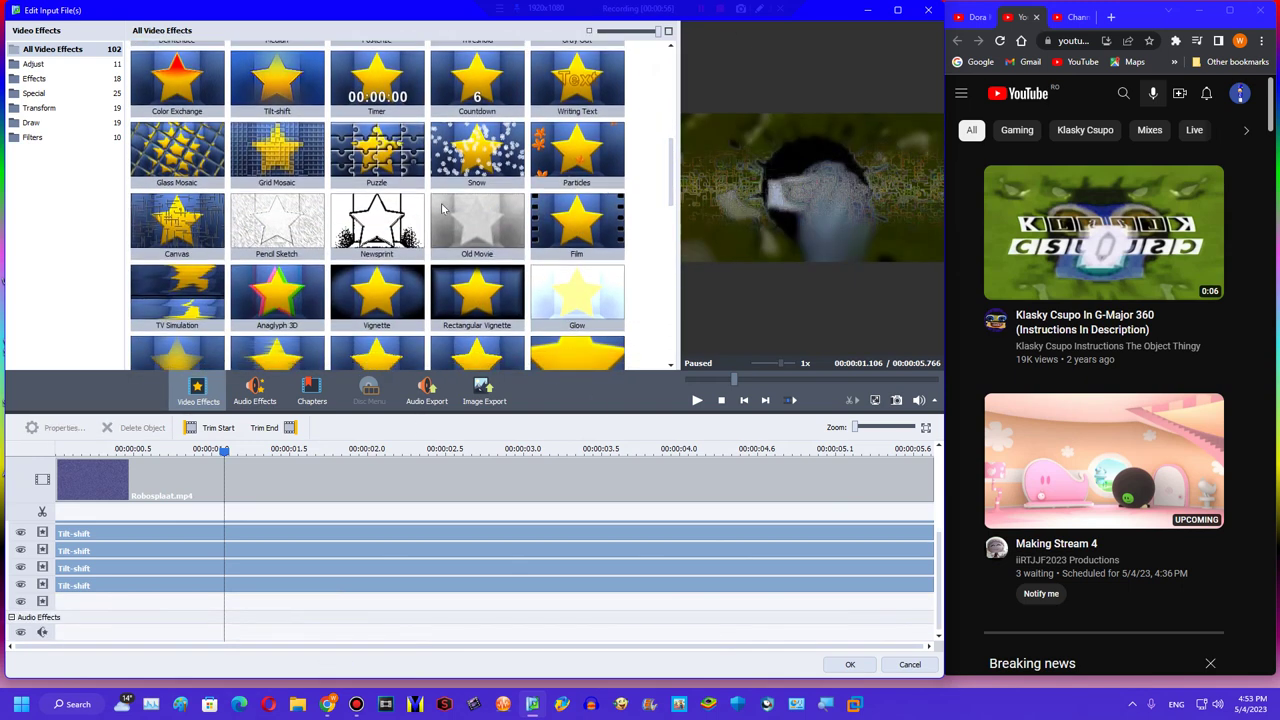
left_click_drag(277, 80, 658, 195)
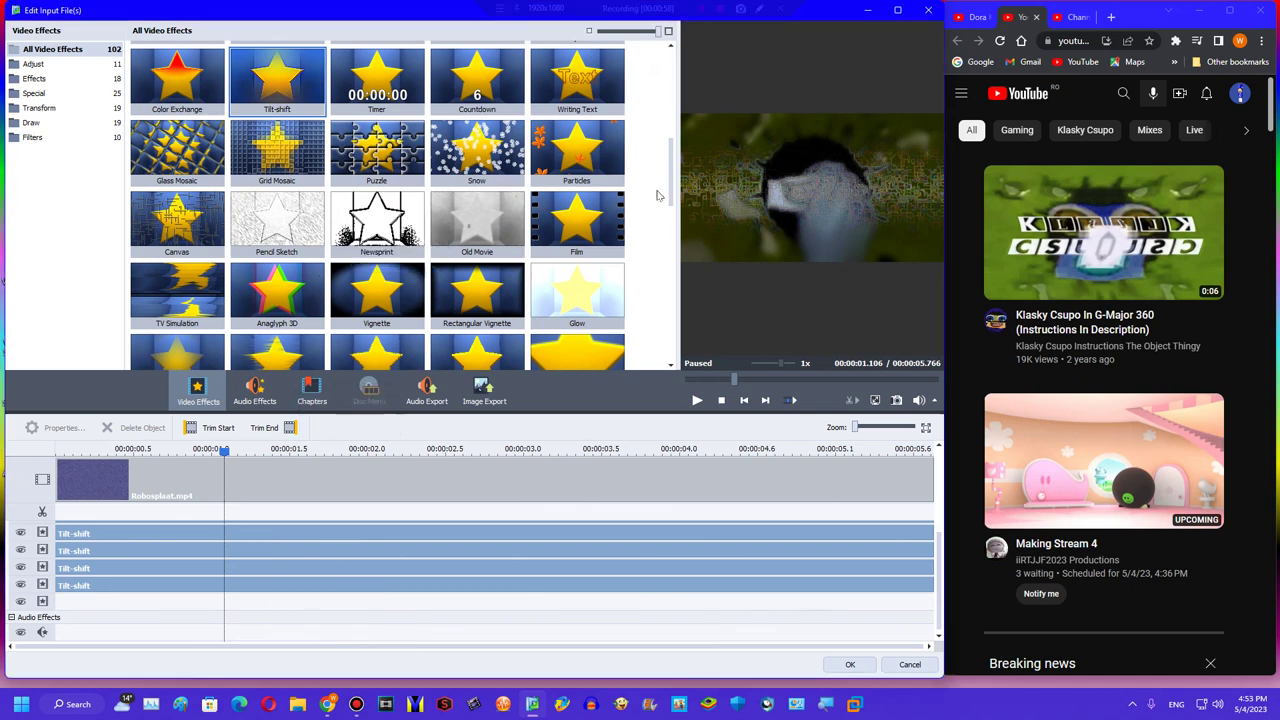
left_click_drag(563, 322, 118, 604)
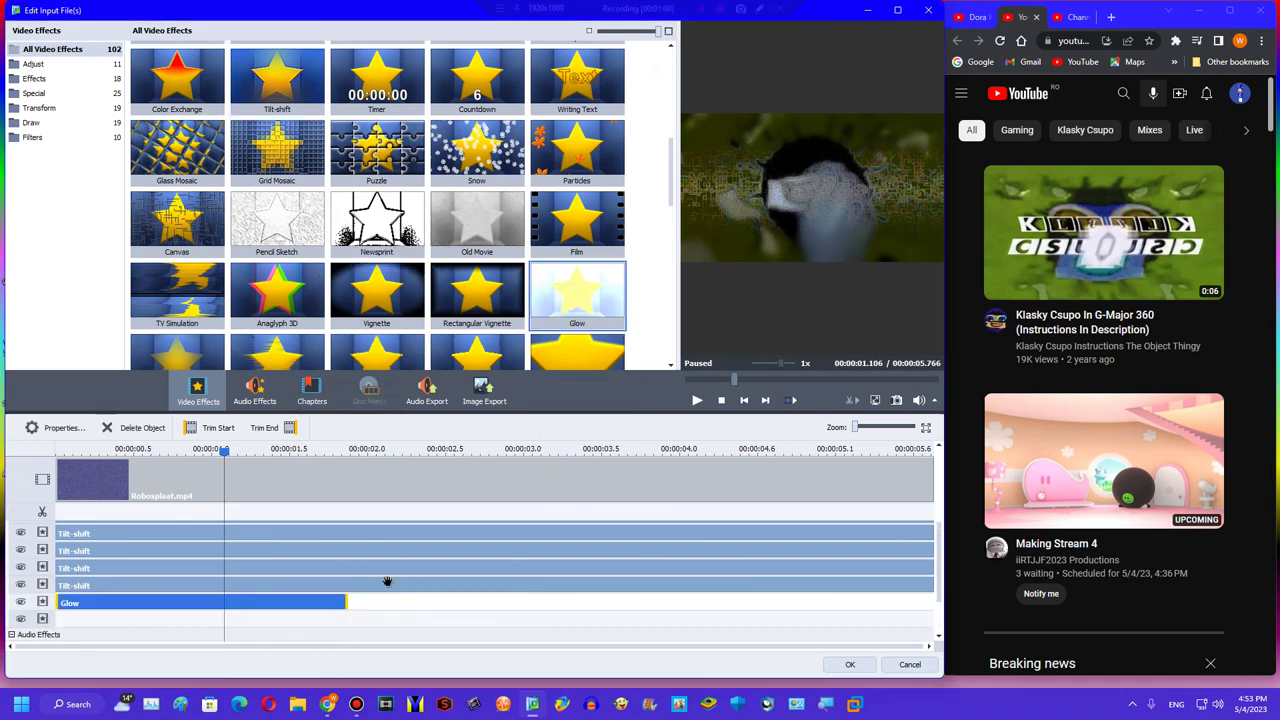
left_click_drag(348, 601, 931, 601)
Add a Color Exchange effect below Glow and extend it to the end of the clip.
scroll(646, 147, "up", 5)
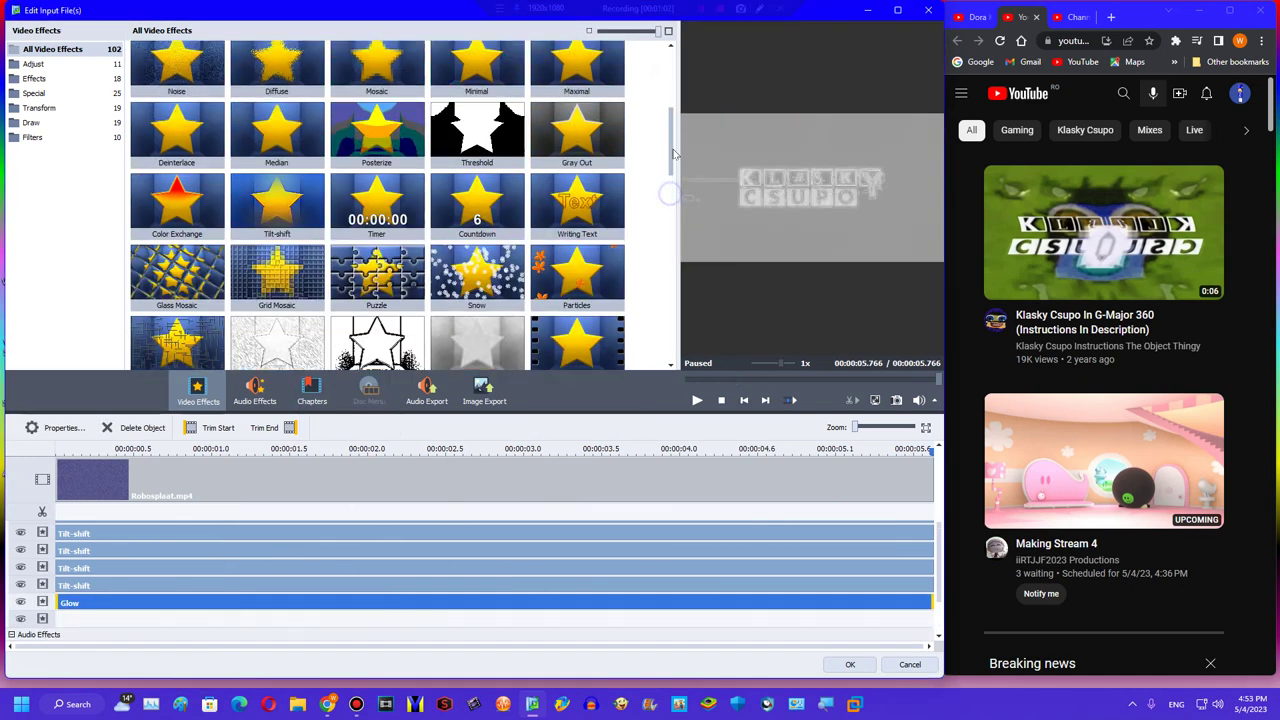
scroll(646, 147, "down", 3)
left_click_drag(177, 250, 58, 621)
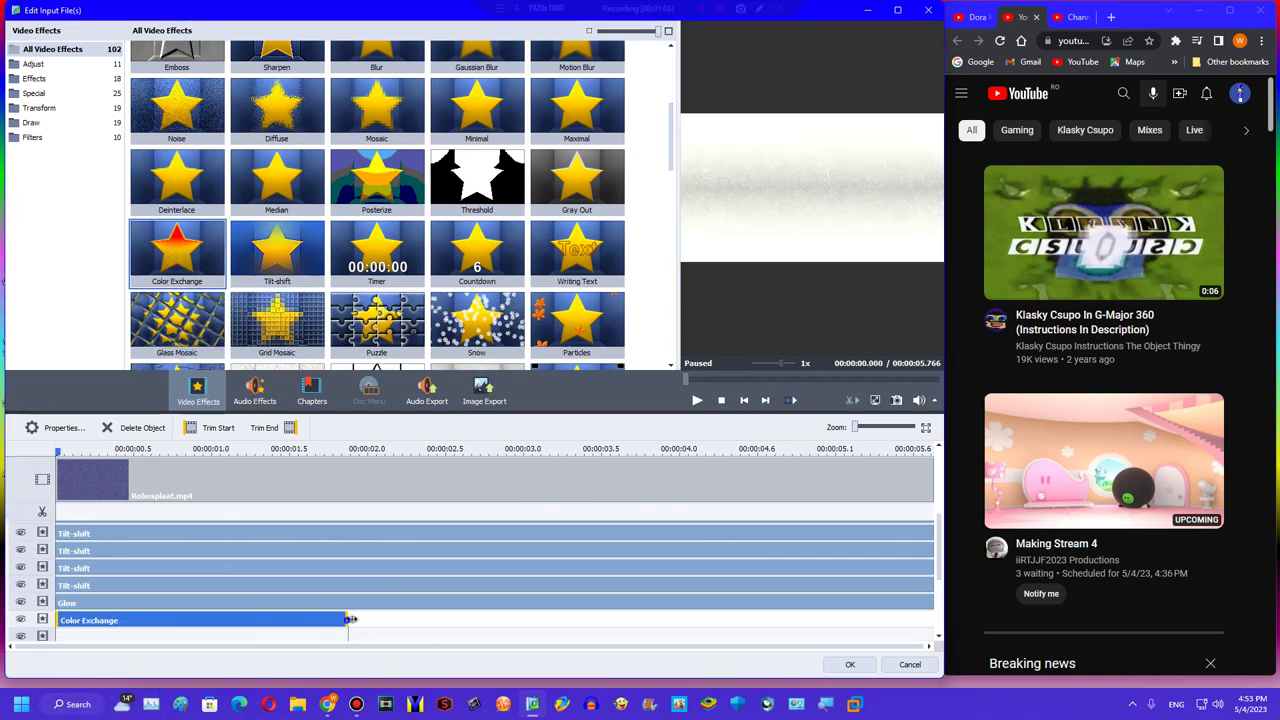
left_click_drag(349, 620, 931, 620)
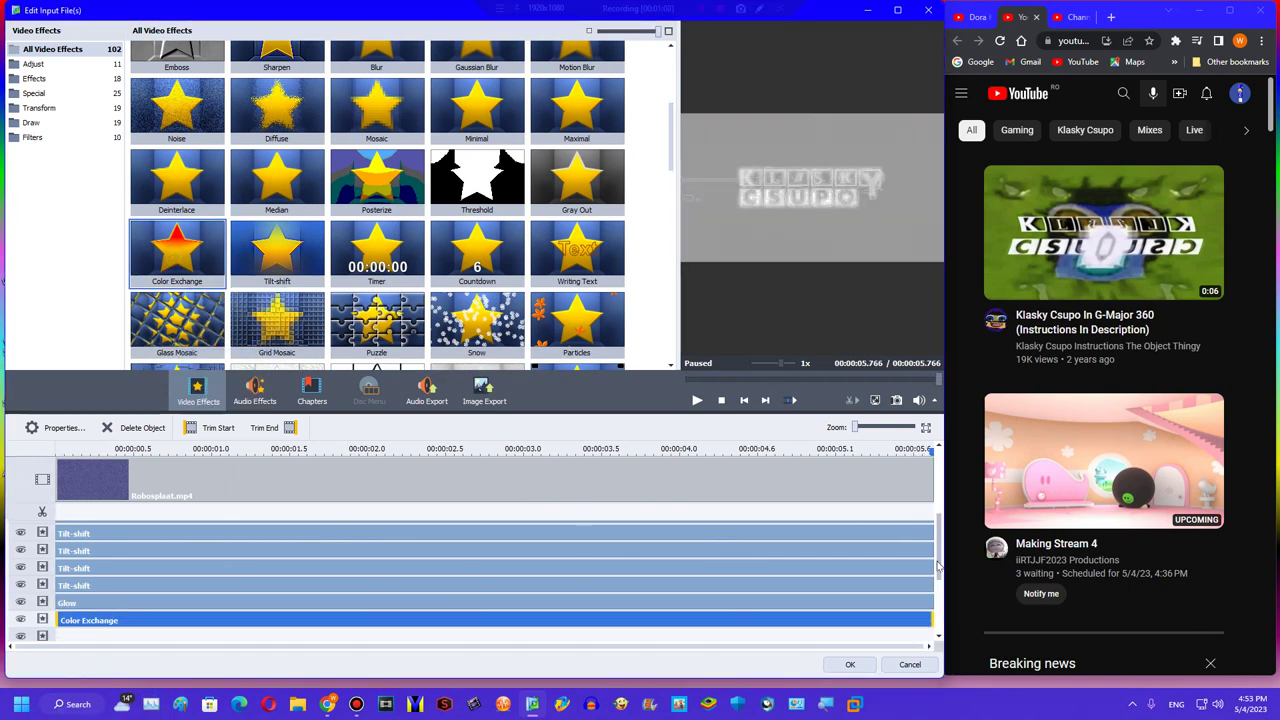
Add an Invert effect below Color Exchange spanning the whole clip, and preview the frame at about 1.8 seconds.
scroll(938, 566, "down", 2)
scroll(673, 160, "up", 4)
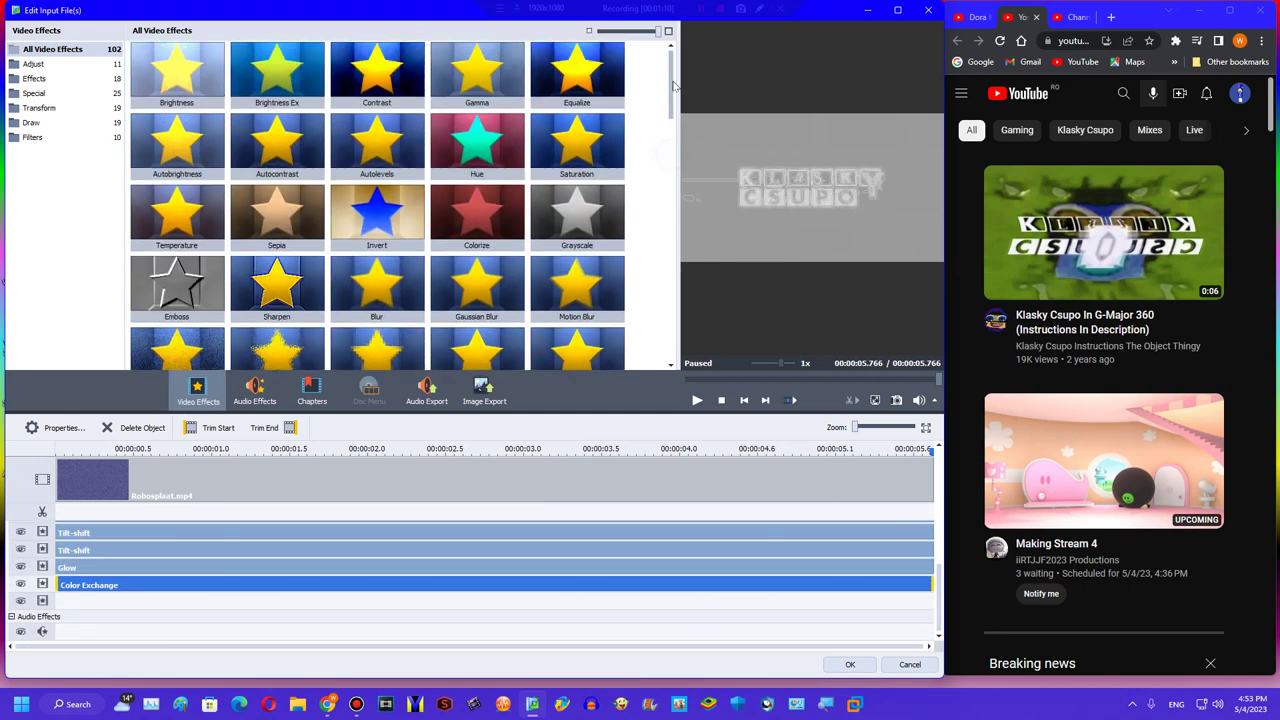
left_click_drag(377, 220, 57, 603)
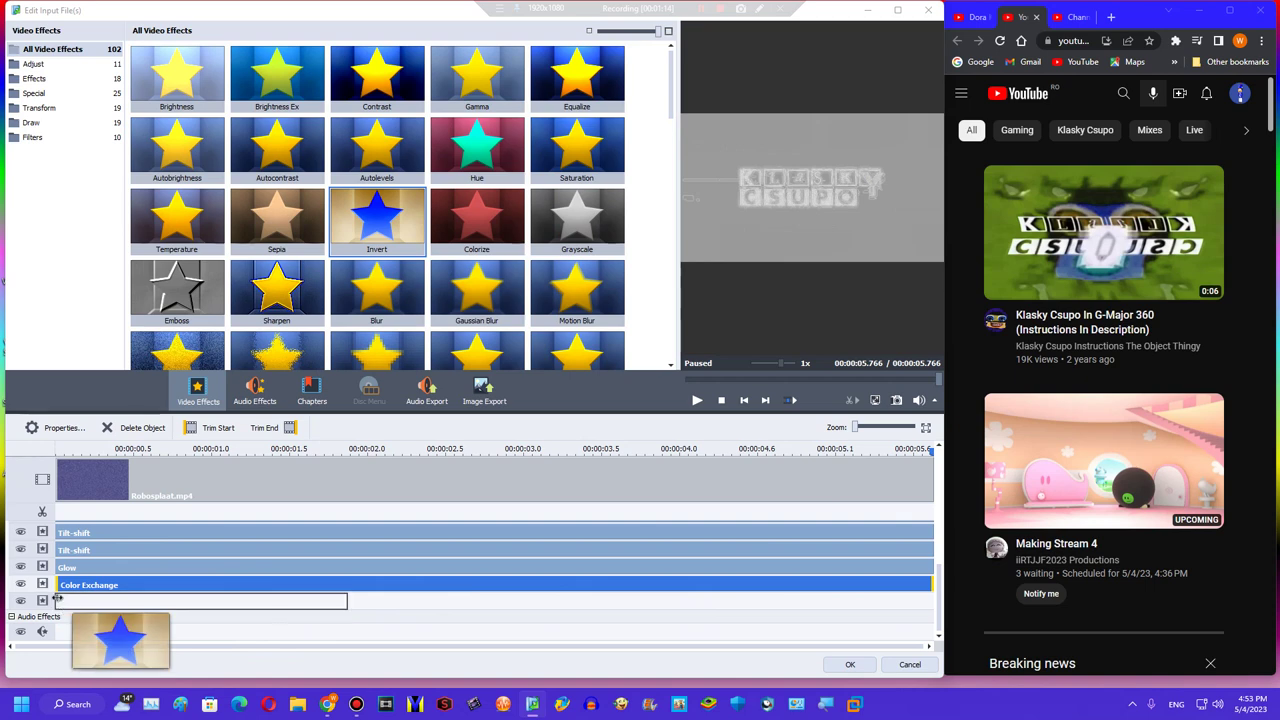
left_click_drag(345, 601, 932, 601)
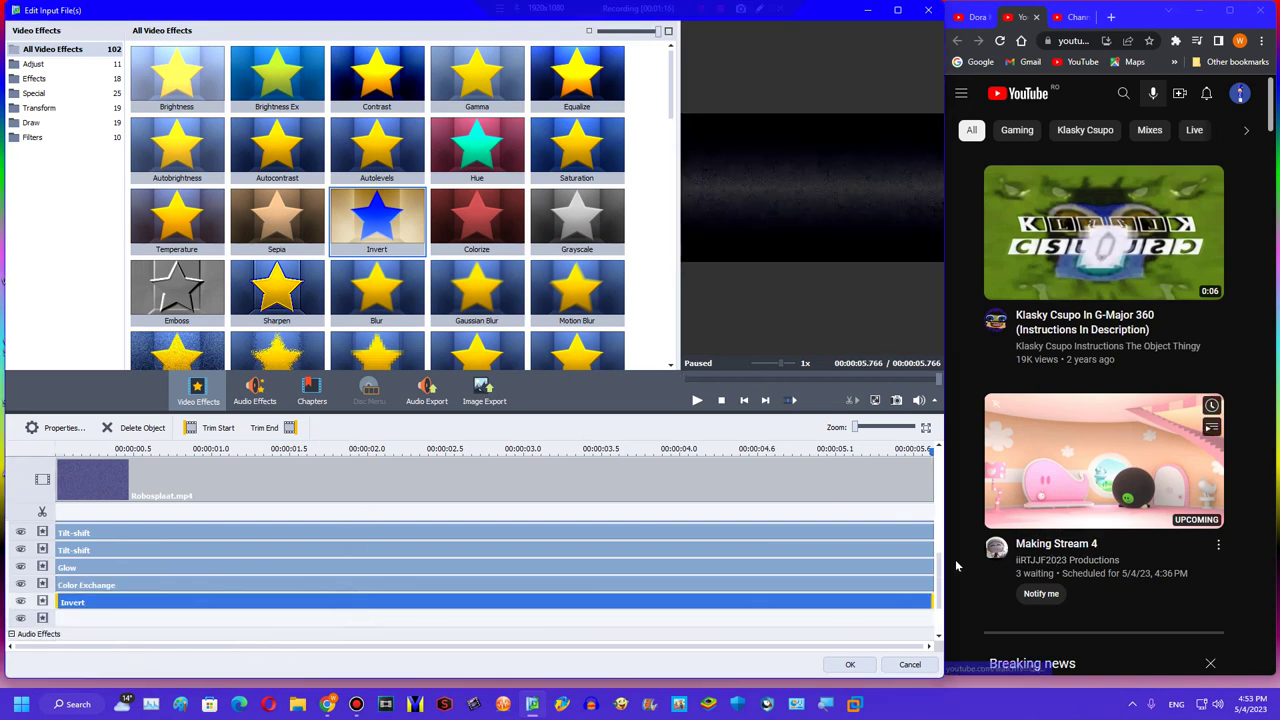
left_click(330, 452)
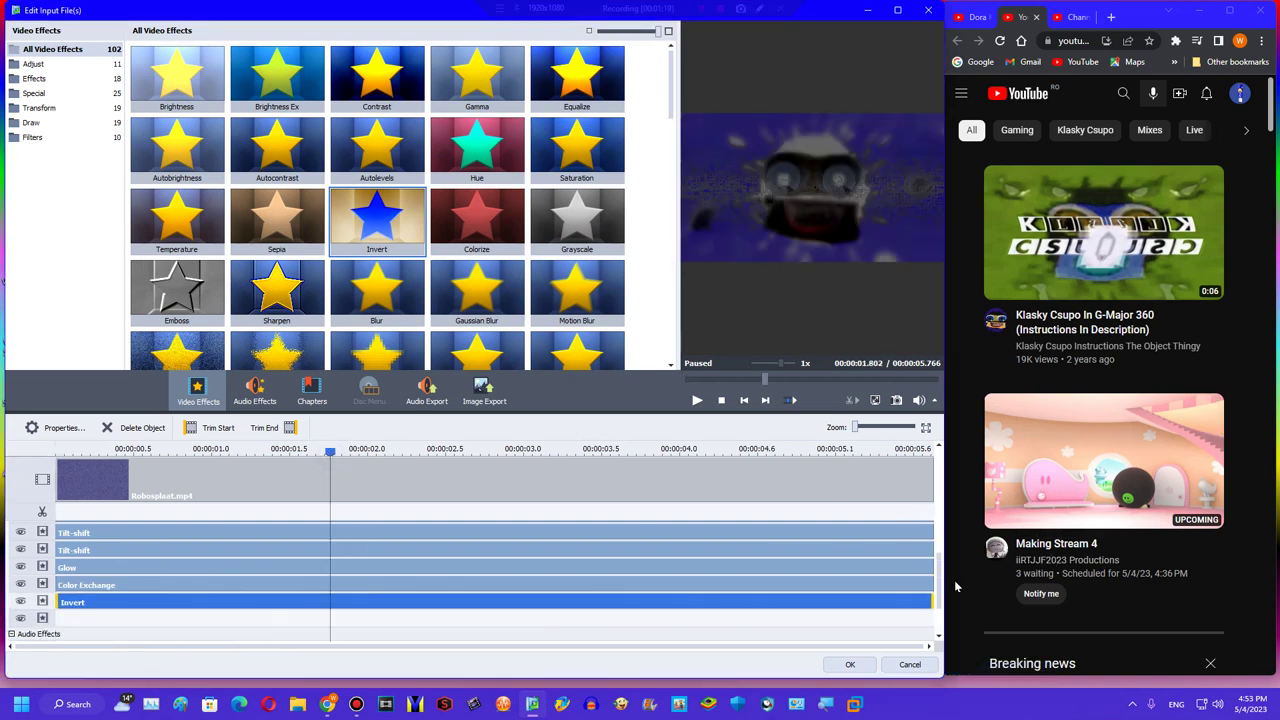
Add a Hue effect below the new Invert and a Colorize effect under it, both spanning the whole clip.
scroll(940, 580, "down", 1)
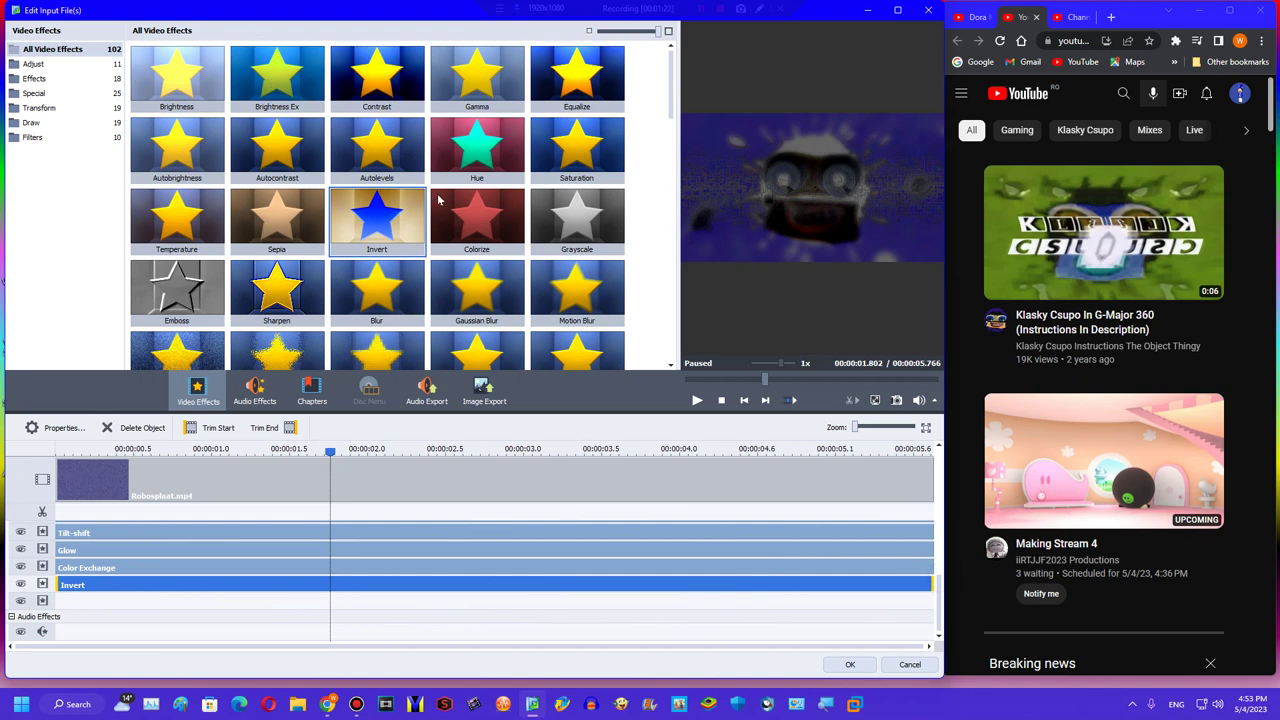
left_click_drag(452, 172, 120, 604)
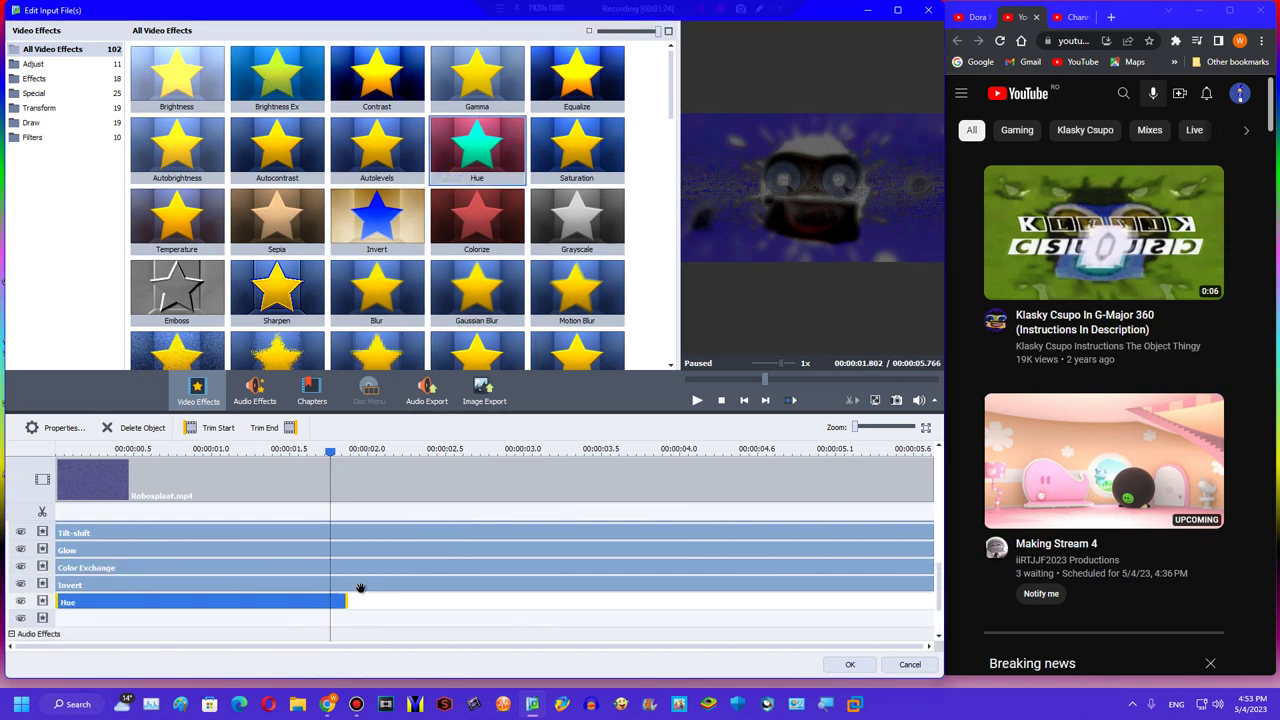
left_click_drag(522, 590, 924, 597)
scroll(552, 557, "down", 1)
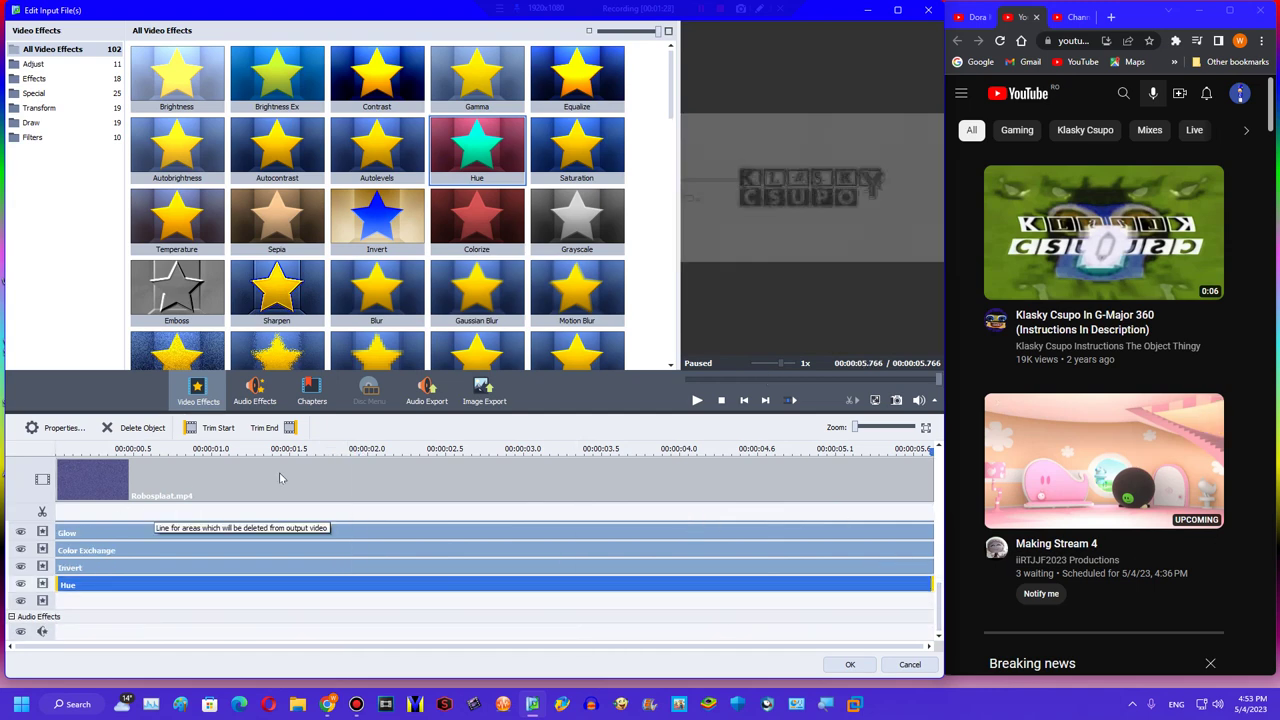
left_click_drag(490, 212, 187, 605)
left_click_drag(347, 602, 937, 601)
Add another Hue effect below the second Colorize and extend it to the end of the clip.
scroll(937, 601, "down", 1)
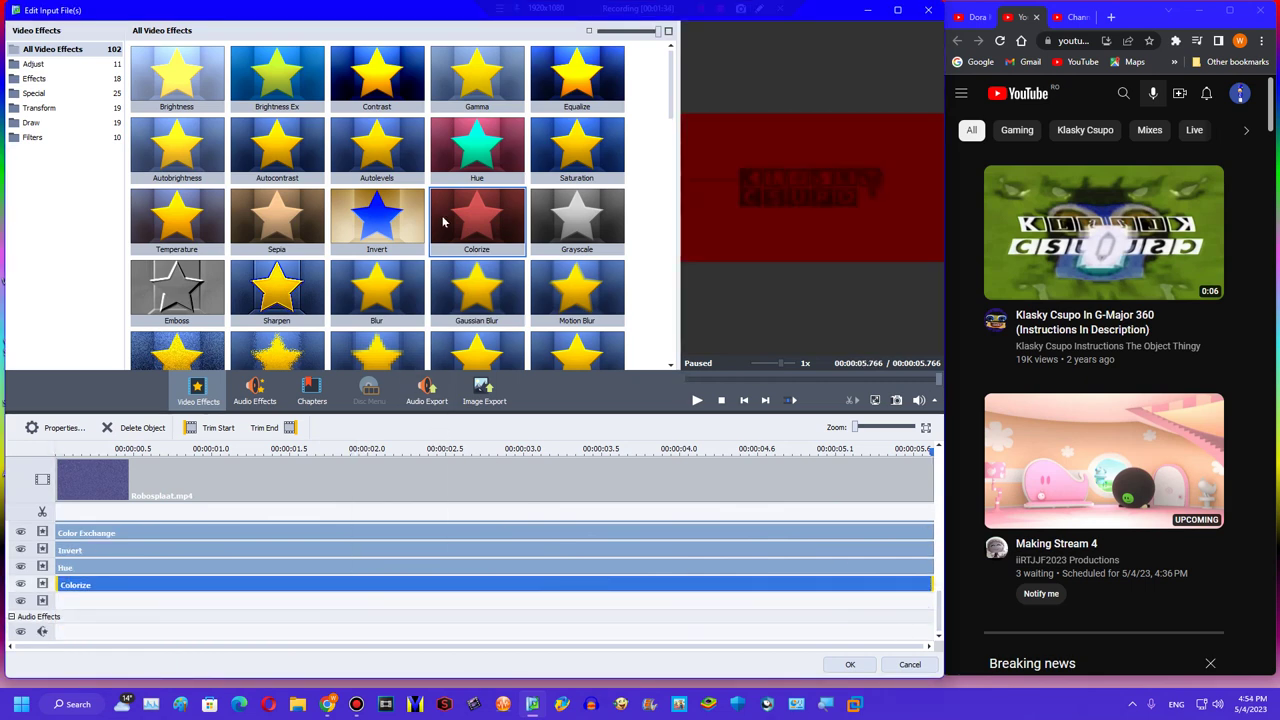
left_click_drag(447, 173, 145, 605)
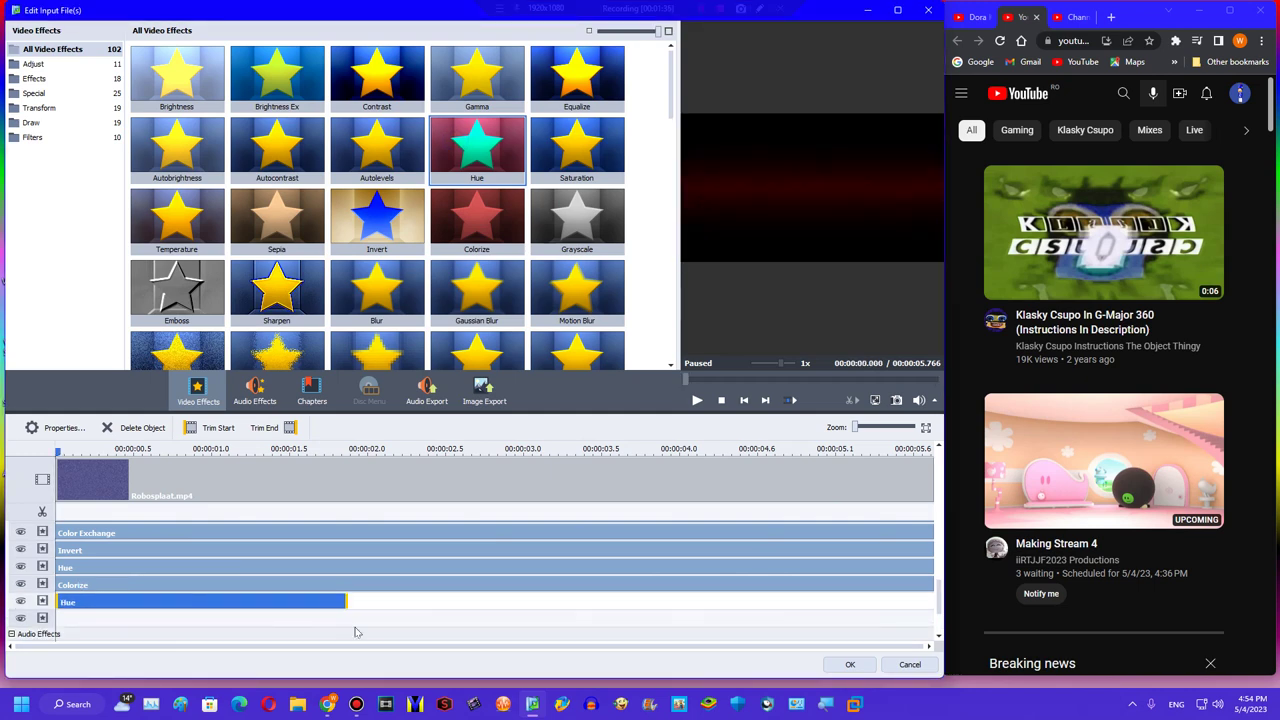
left_click_drag(347, 602, 937, 601)
Add two more Tilt-shift effects on separate lines below the last Hue, each spanning the whole clip.
scroll(937, 601, "down", 1)
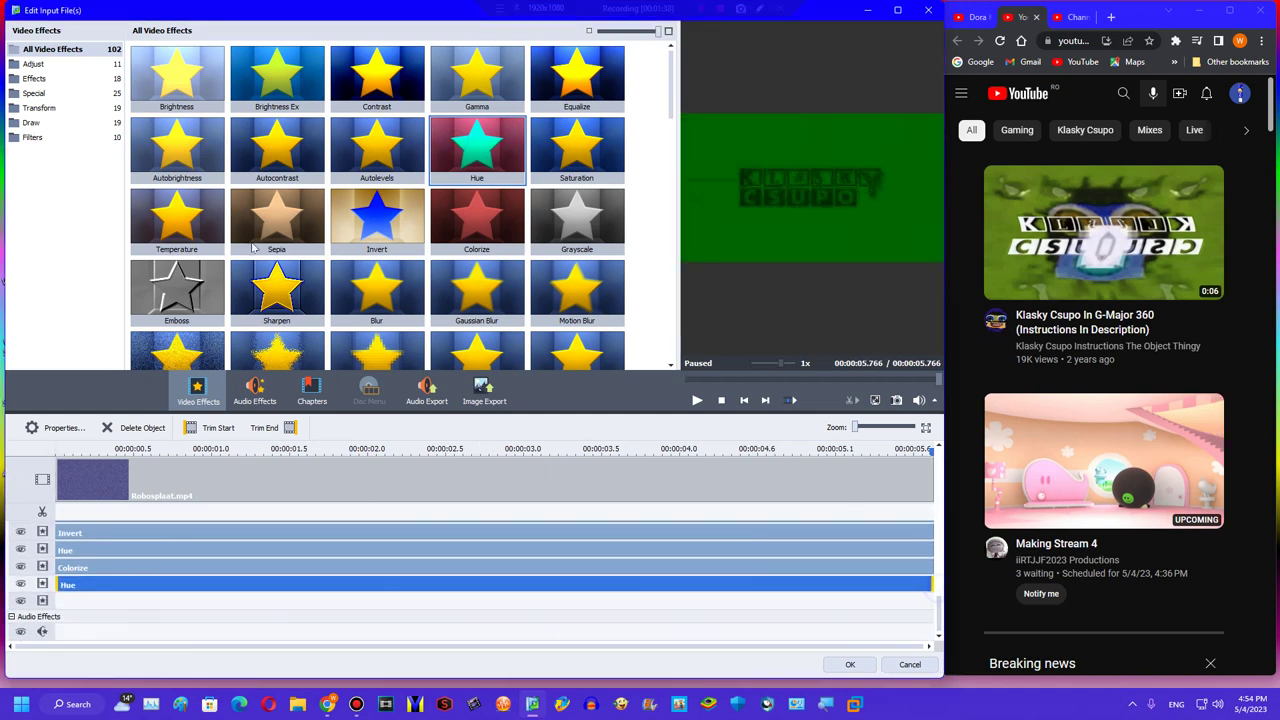
scroll(606, 194, "down", 10)
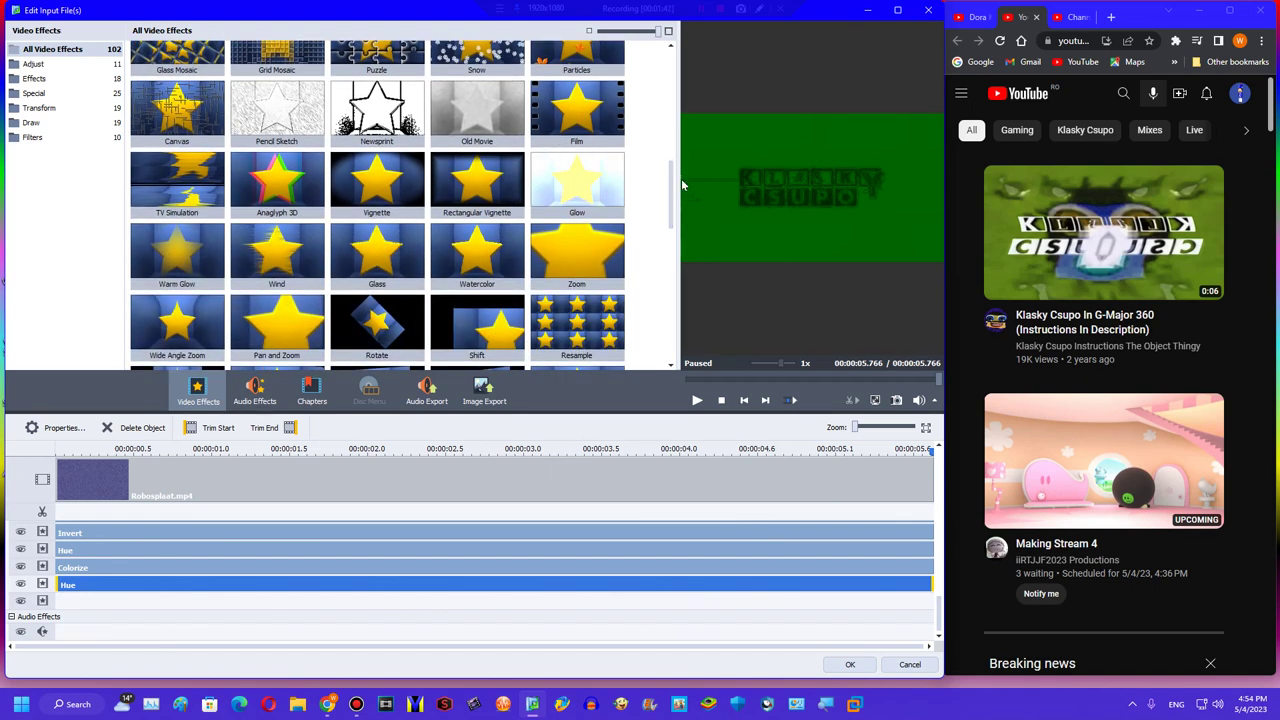
scroll(600, 200, "up", 5)
left_click_drag(277, 235, 62, 604)
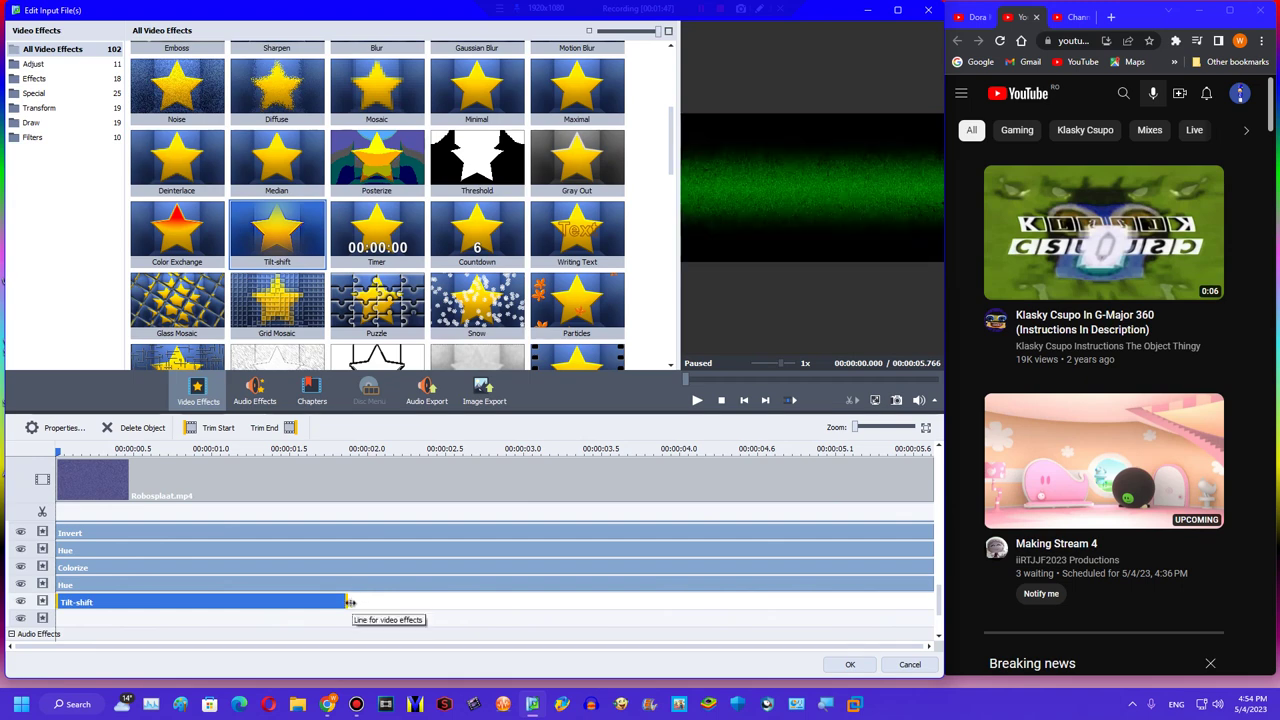
left_click_drag(845, 594, 940, 594)
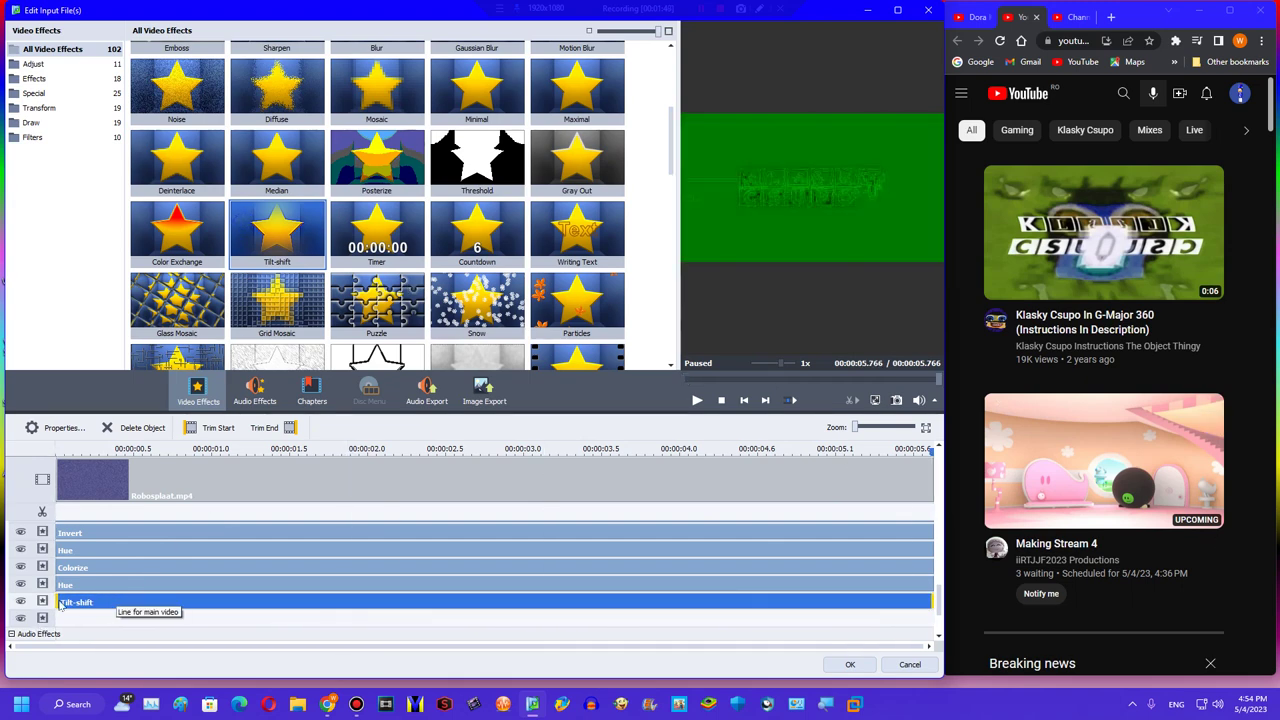
left_click_drag(272, 236, 347, 619)
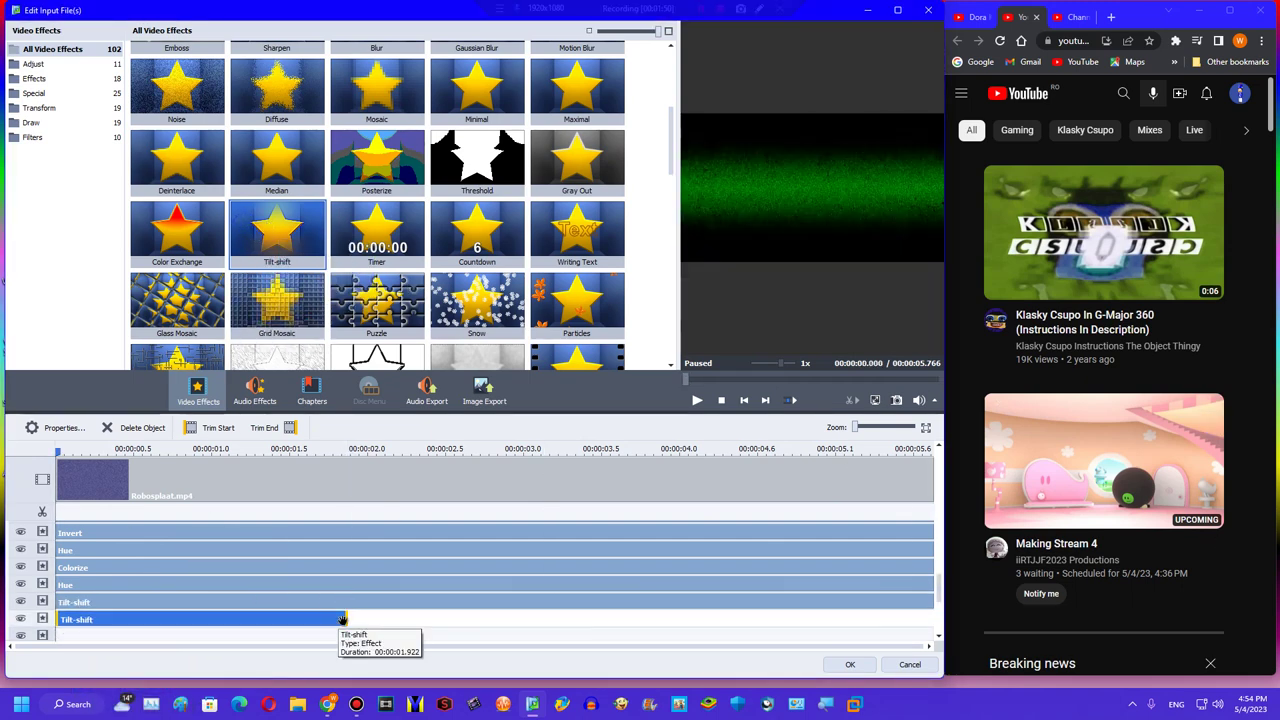
left_click_drag(799, 613, 932, 584)
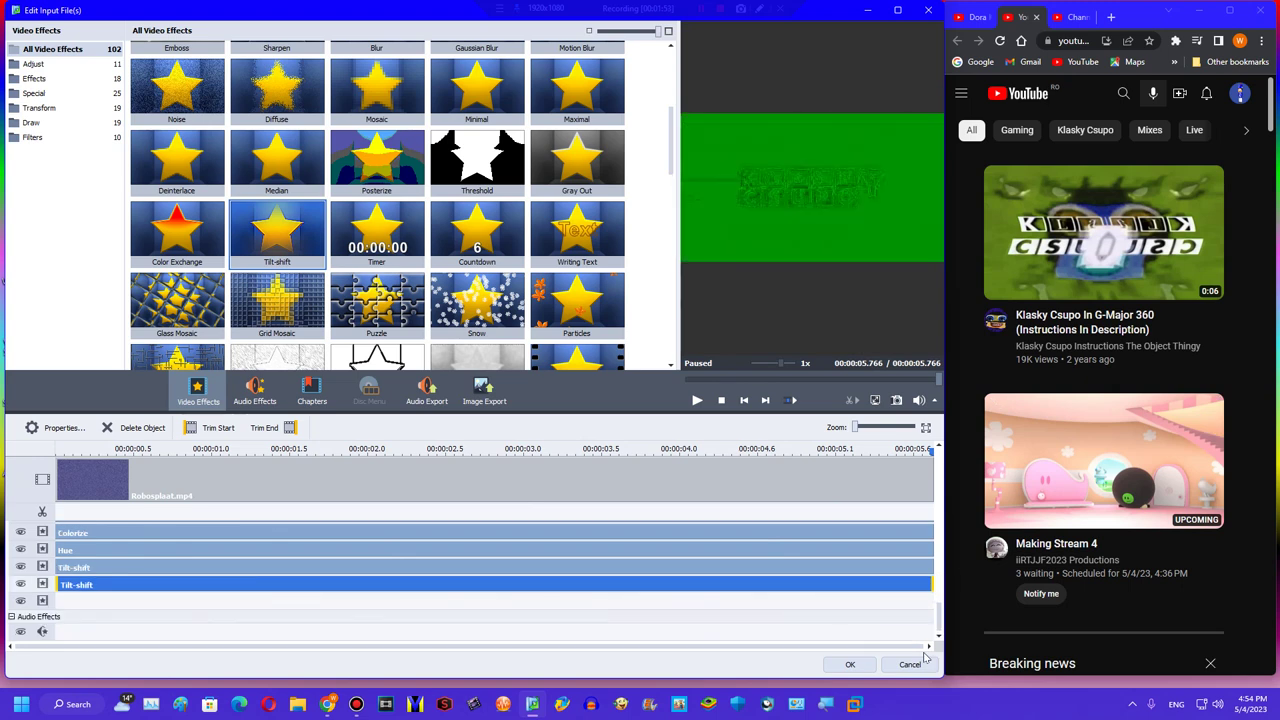
Add a third and a fourth Tilt-shift effect on separate lines under the existing two, both spanning the whole clip.
left_click_drag(263, 260, 932, 600)
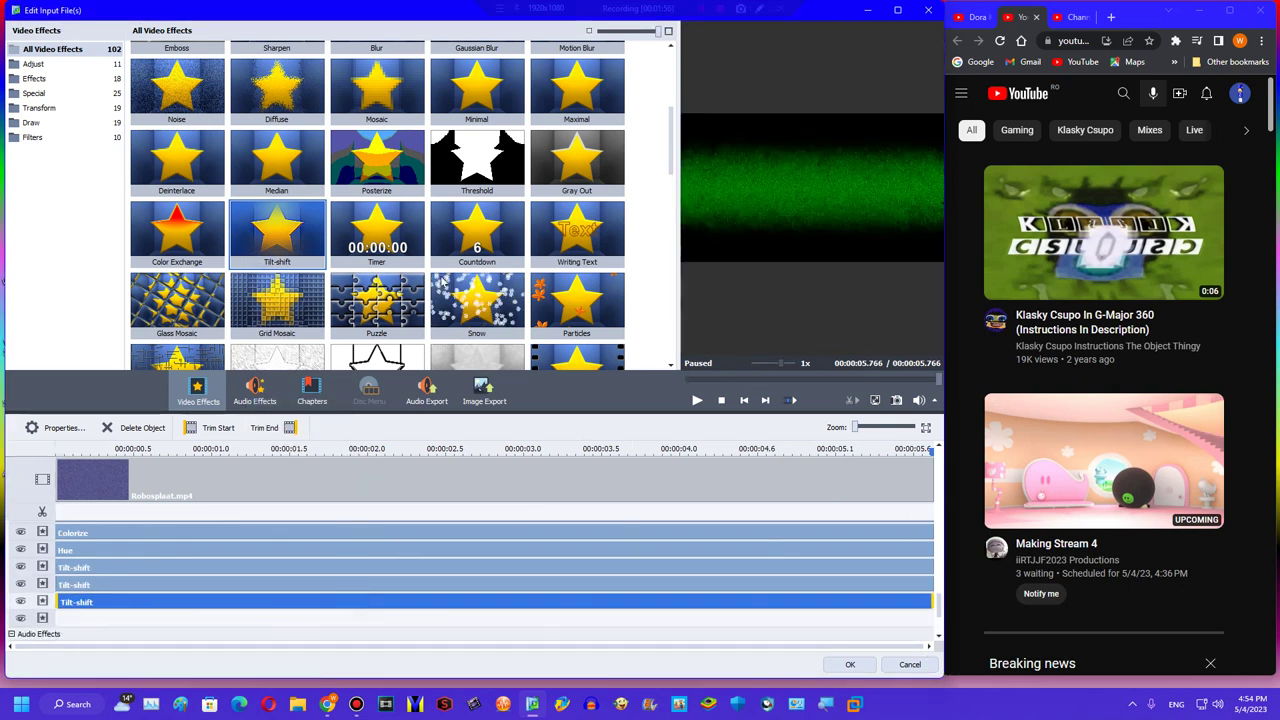
left_click_drag(268, 250, 52, 614)
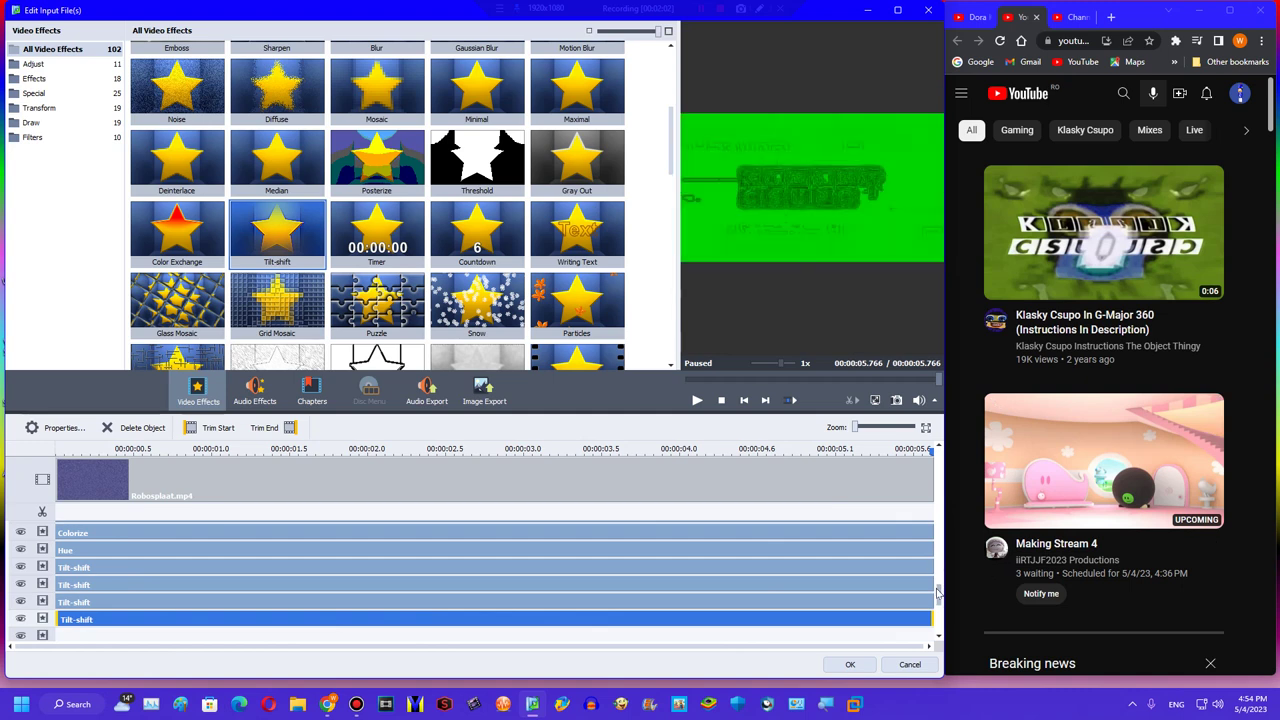
left_click_drag(938, 591, 937, 487)
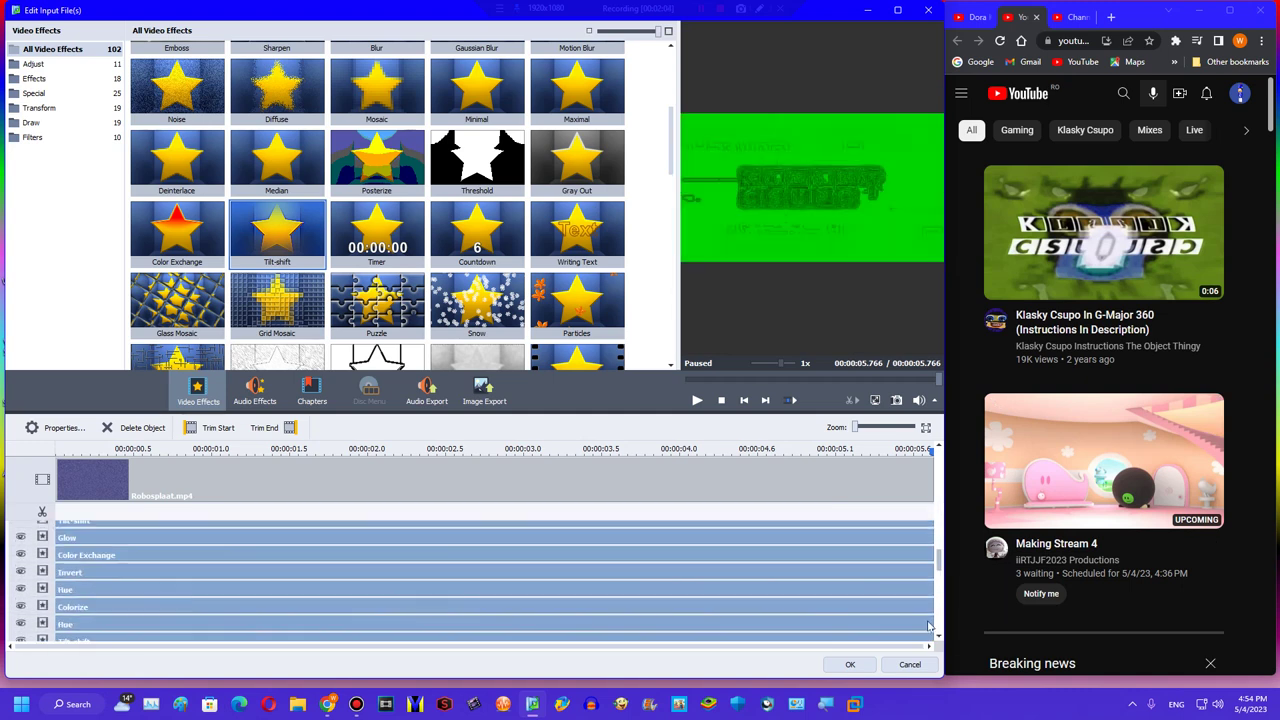
Add a Glow effect below the fourth Tilt-shift and extend it to the end of the clip.
double_click(324, 240)
left_click_drag(669, 130, 655, 169)
left_click_drag(569, 255, 60, 601)
left_click_drag(350, 603, 1047, 513)
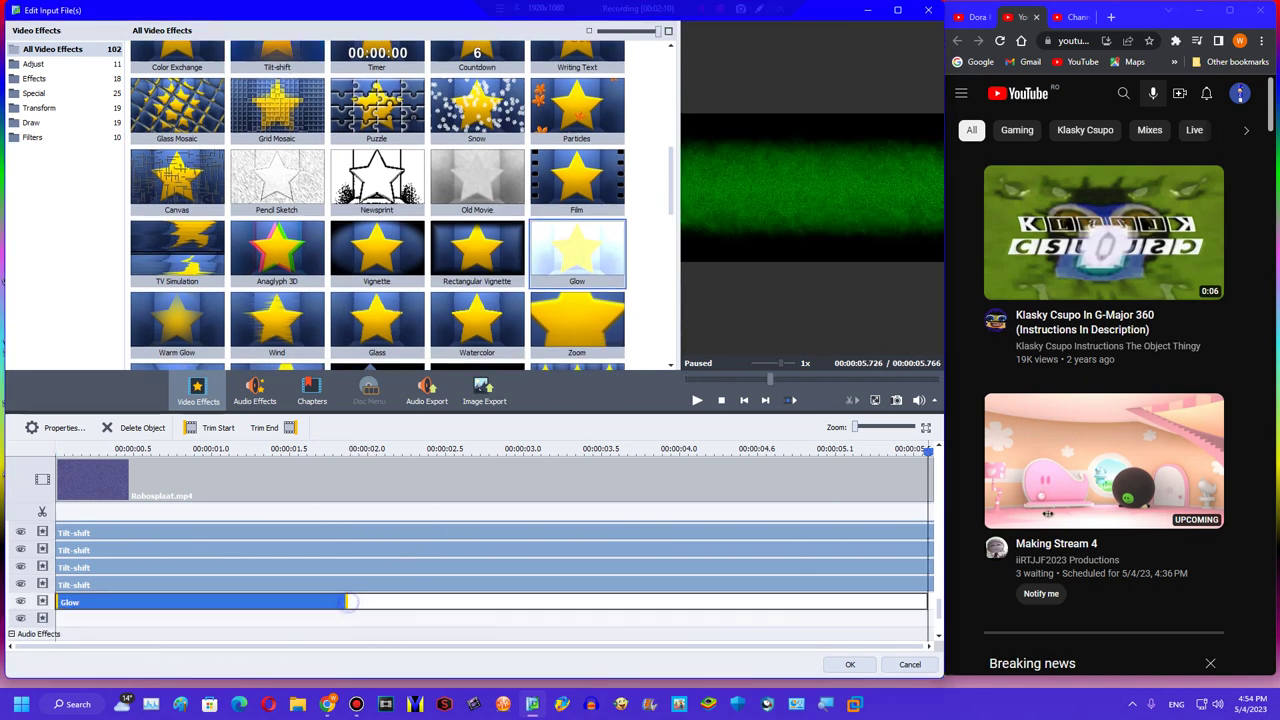
left_click_drag(952, 609, 941, 607)
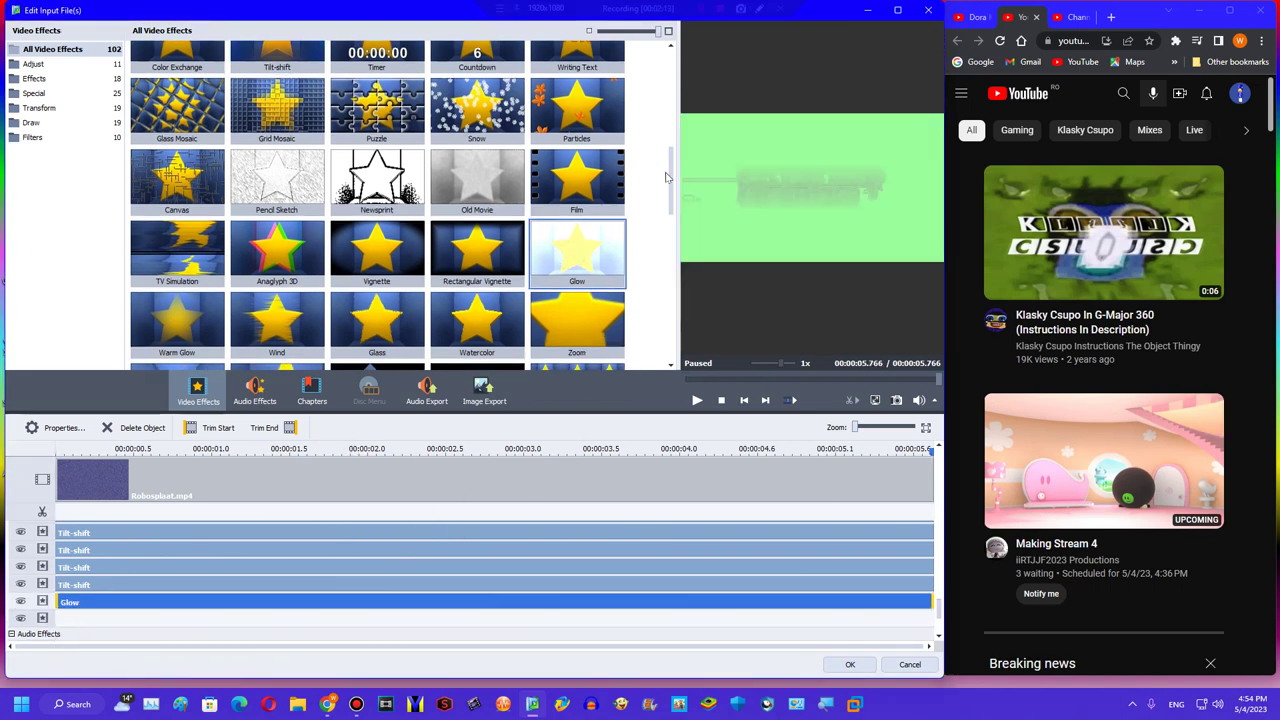
Add a Color Exchange effect below the new Glow and extend it to the end of the clip.
left_click_drag(673, 174, 640, 90)
left_click_drag(357, 222, 683, 123)
scroll(670, 130, "down", 4)
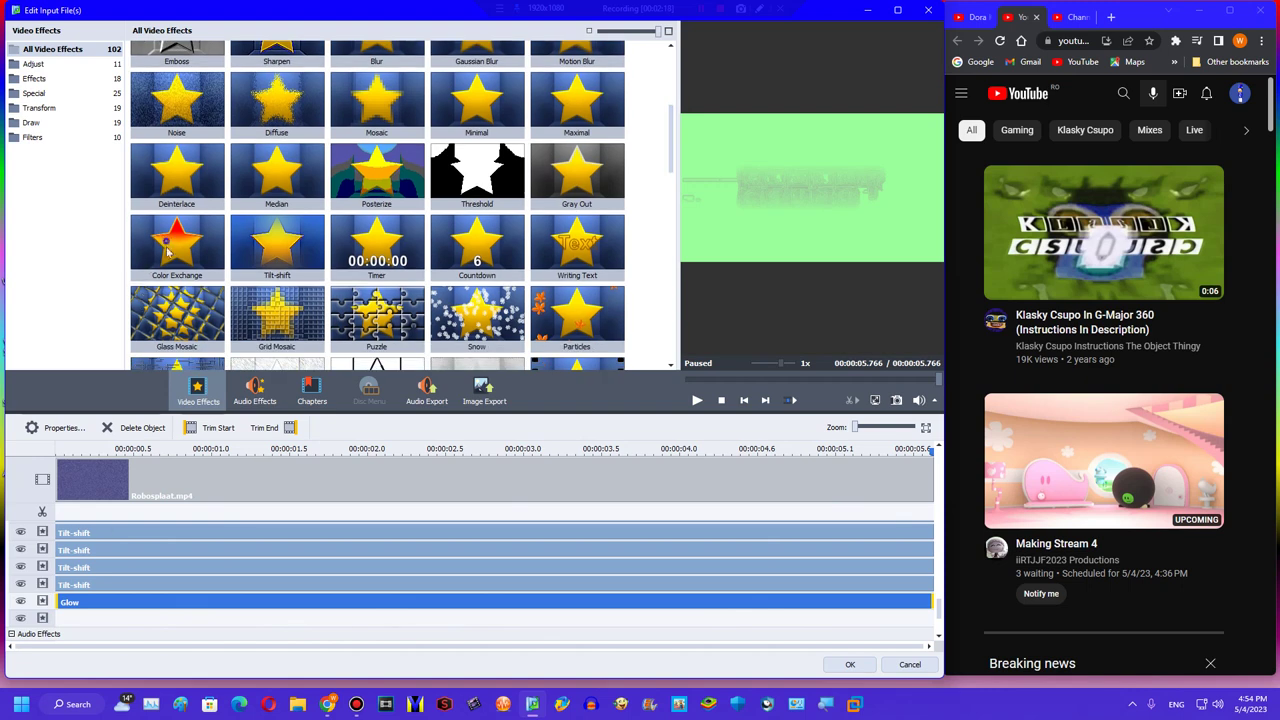
left_click_drag(177, 240, 60, 620)
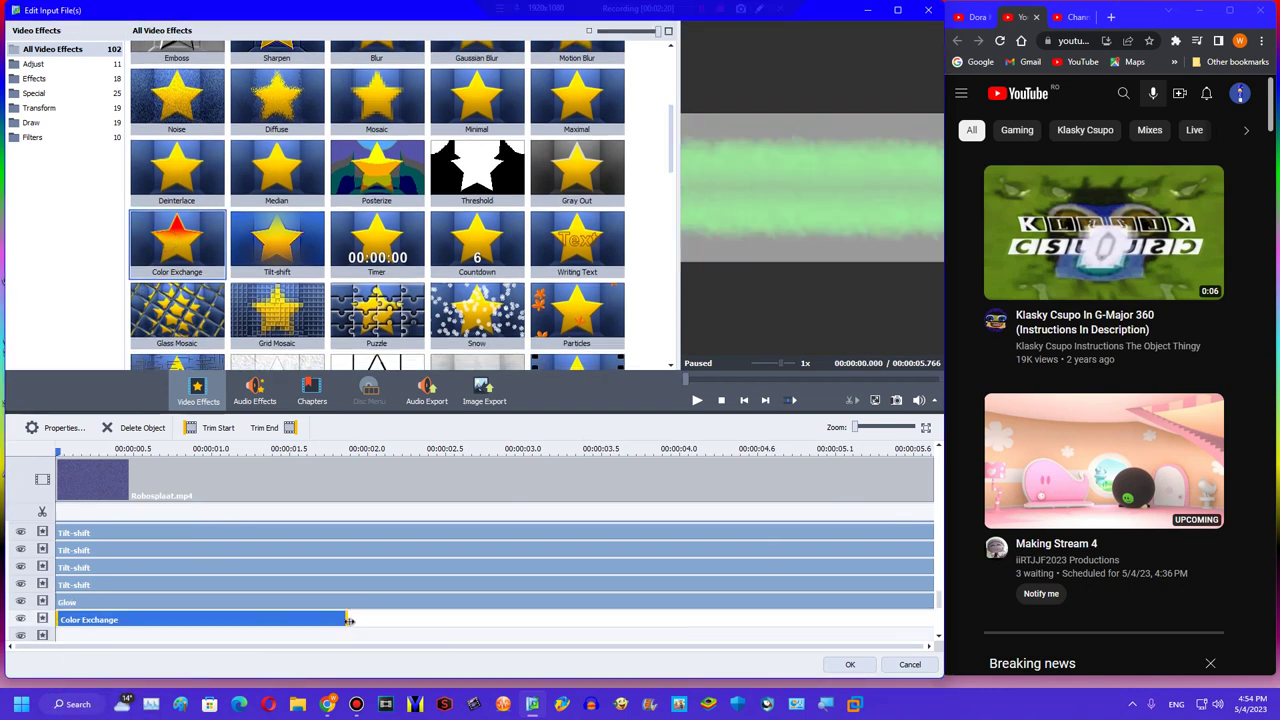
left_click_drag(938, 596, 956, 649)
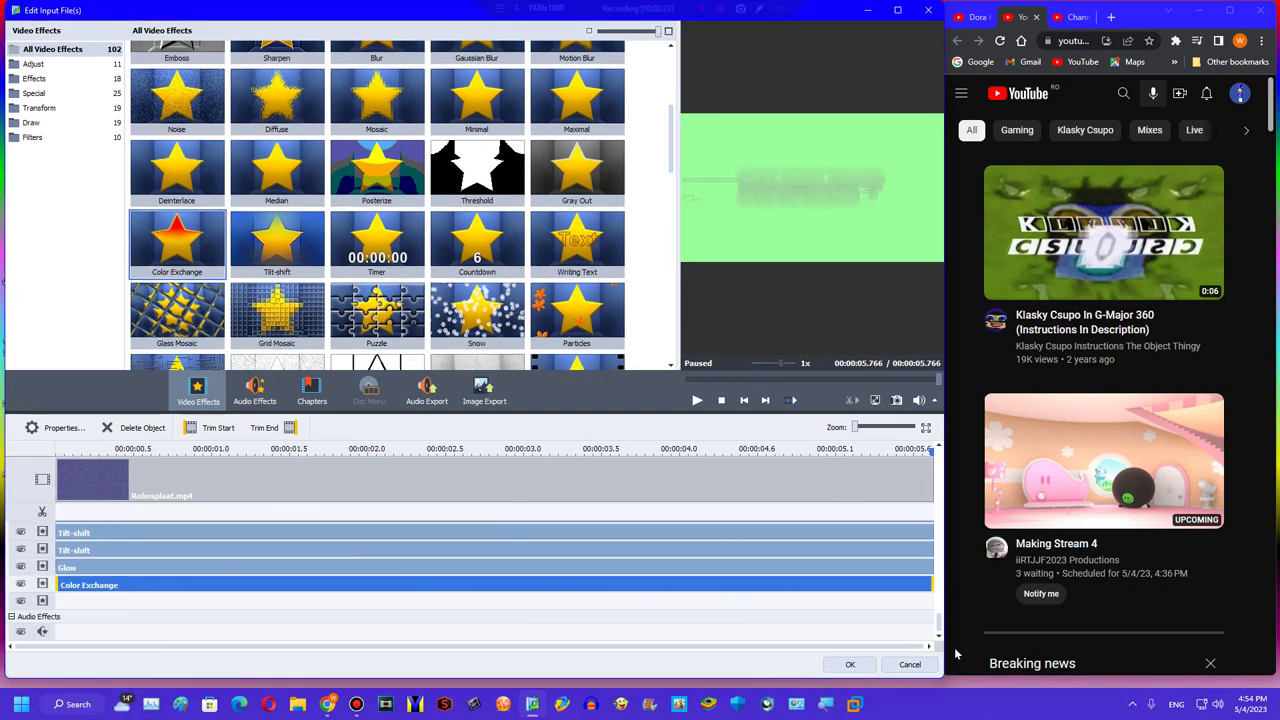
Add an Invert effect below the latest Color Exchange and a Hue effect under it, both spanning the whole clip.
left_click_drag(669, 154, 640, 108)
left_click_drag(376, 170, 60, 602)
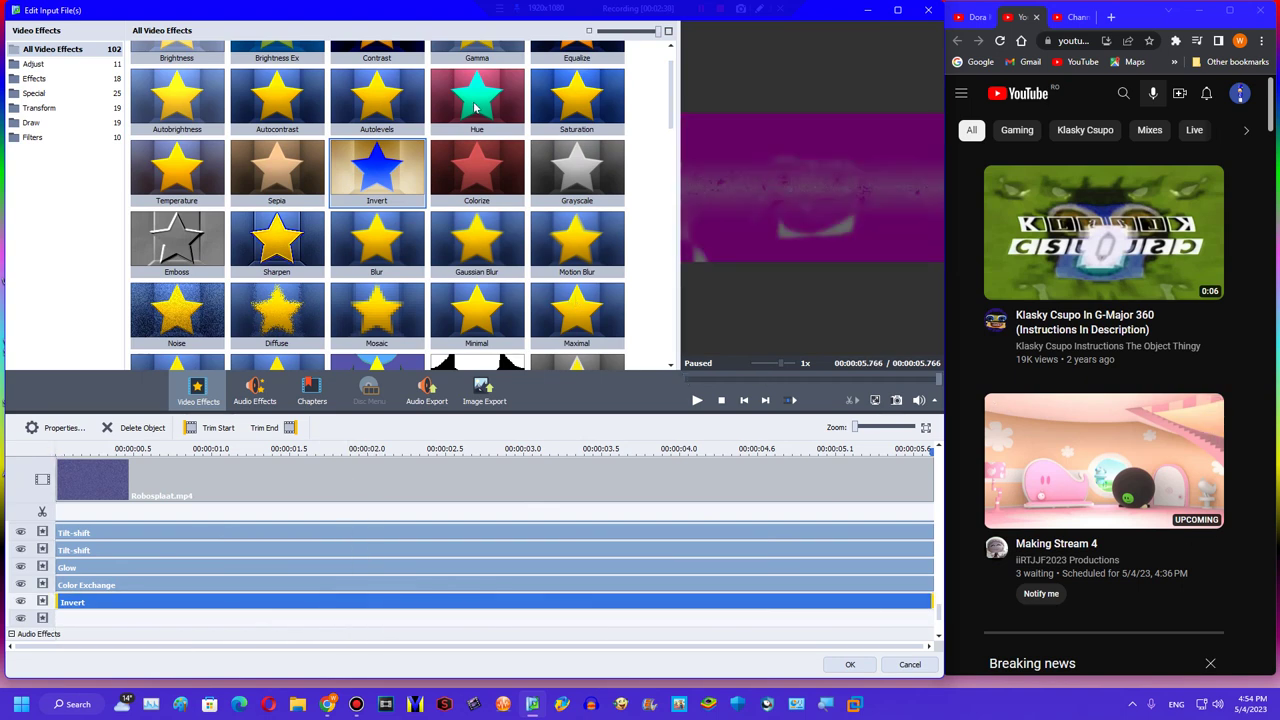
left_click_drag(477, 108, 60, 618)
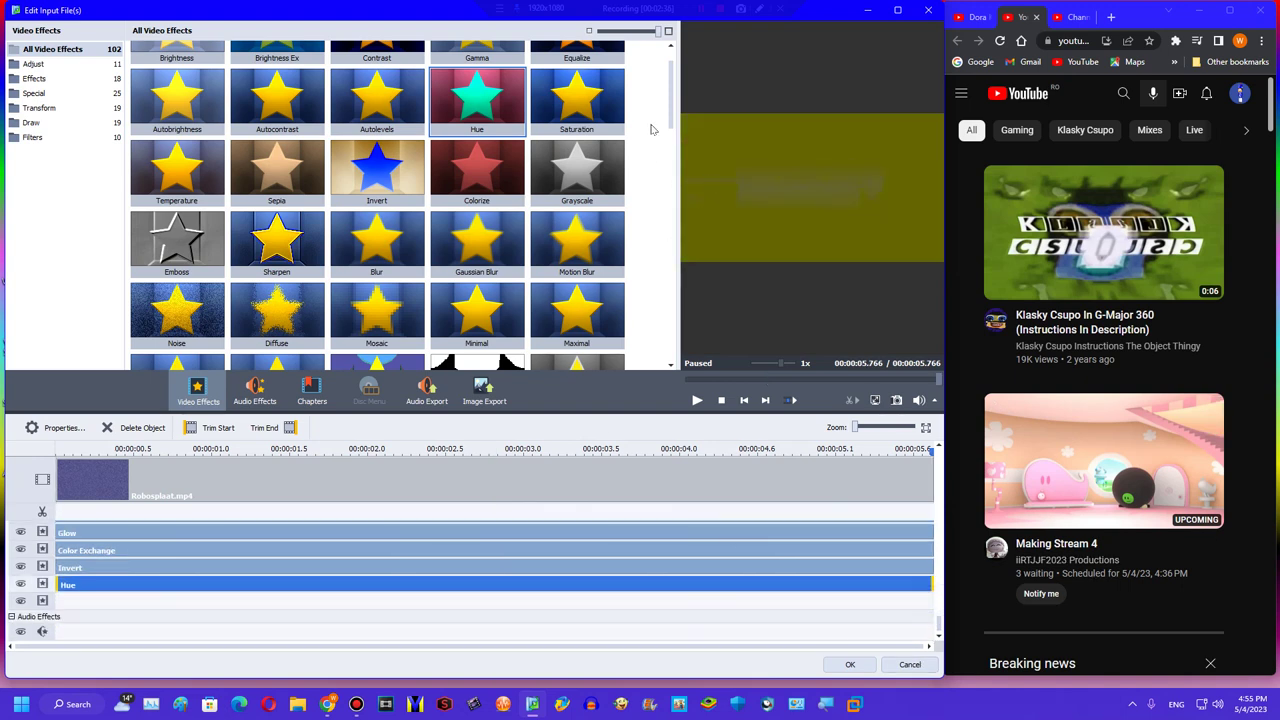
Add a Zoom effect below the latest Hue and a Ripple effect under it, both spanning the whole clip.
left_click_drag(675, 105, 60, 602)
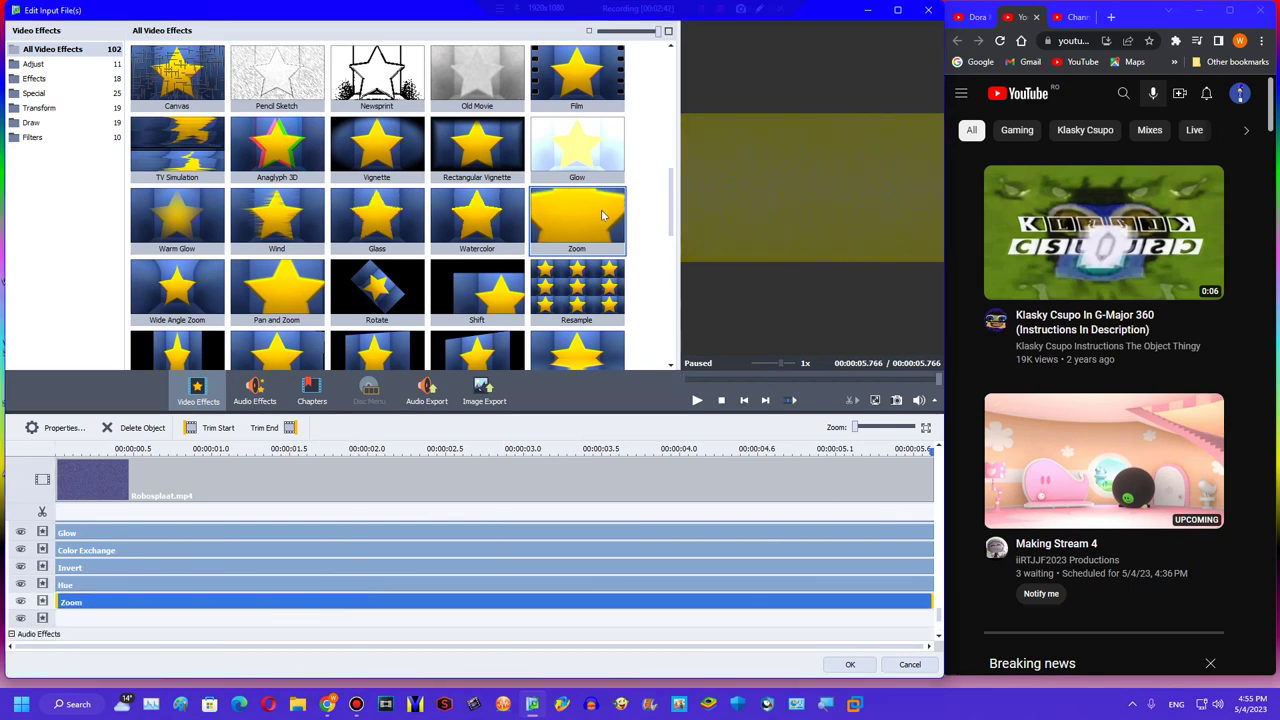
left_click_drag(670, 212, 670, 250)
left_click_drag(377, 240, 60, 618)
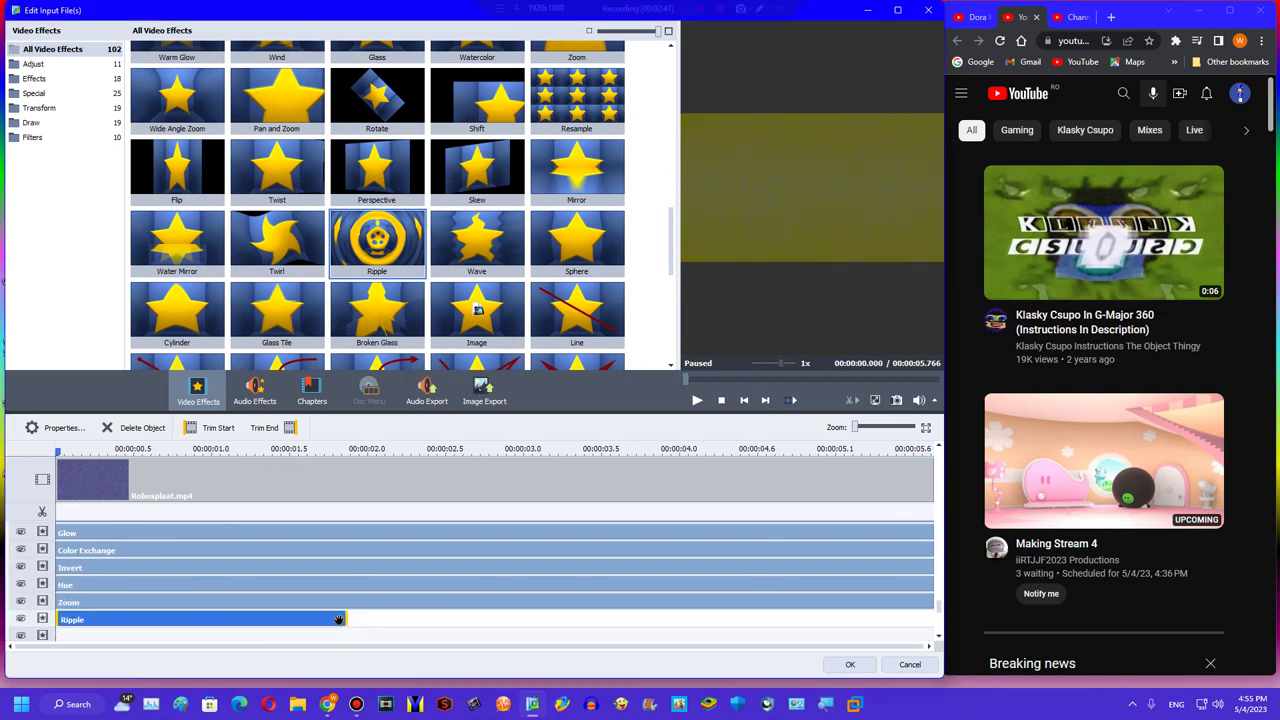
Stack another Zoom, a Mirror and a Wave effect in that order below Ripple, each spanning the whole clip.
left_click_drag(588, 57, 418, 632)
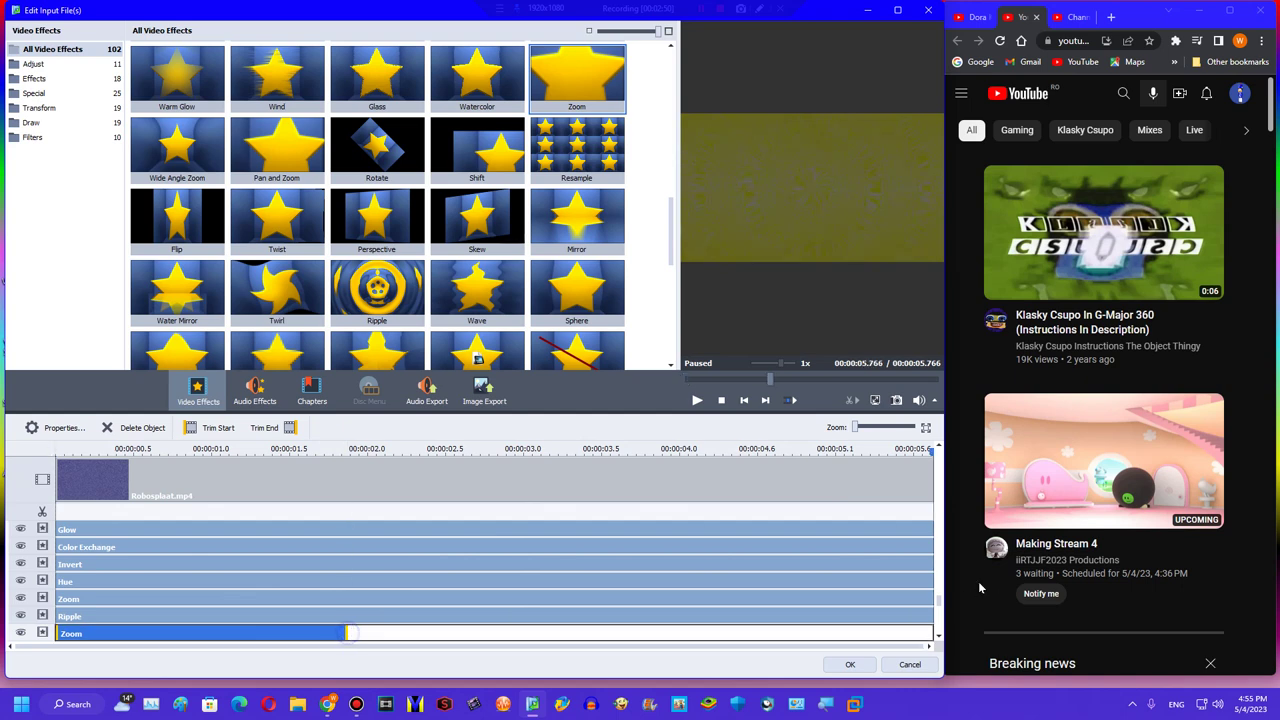
left_click_drag(939, 610, 939, 630)
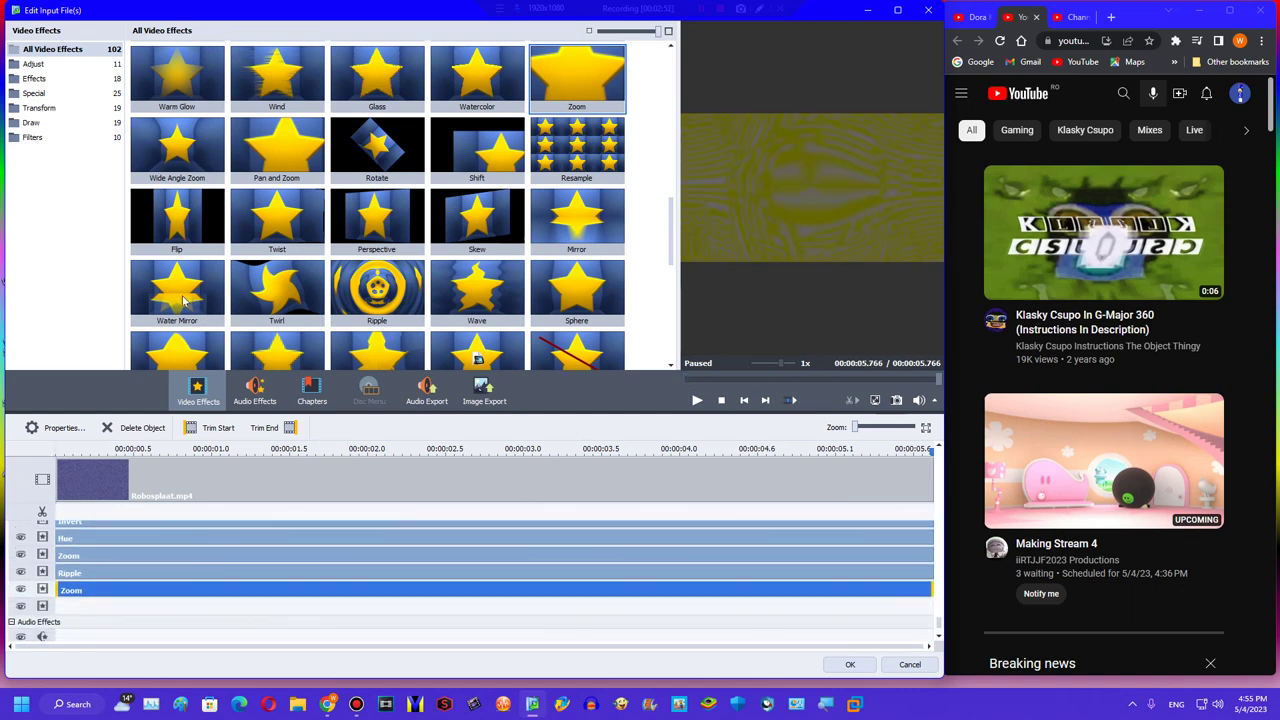
left_click_drag(577, 243, 336, 587)
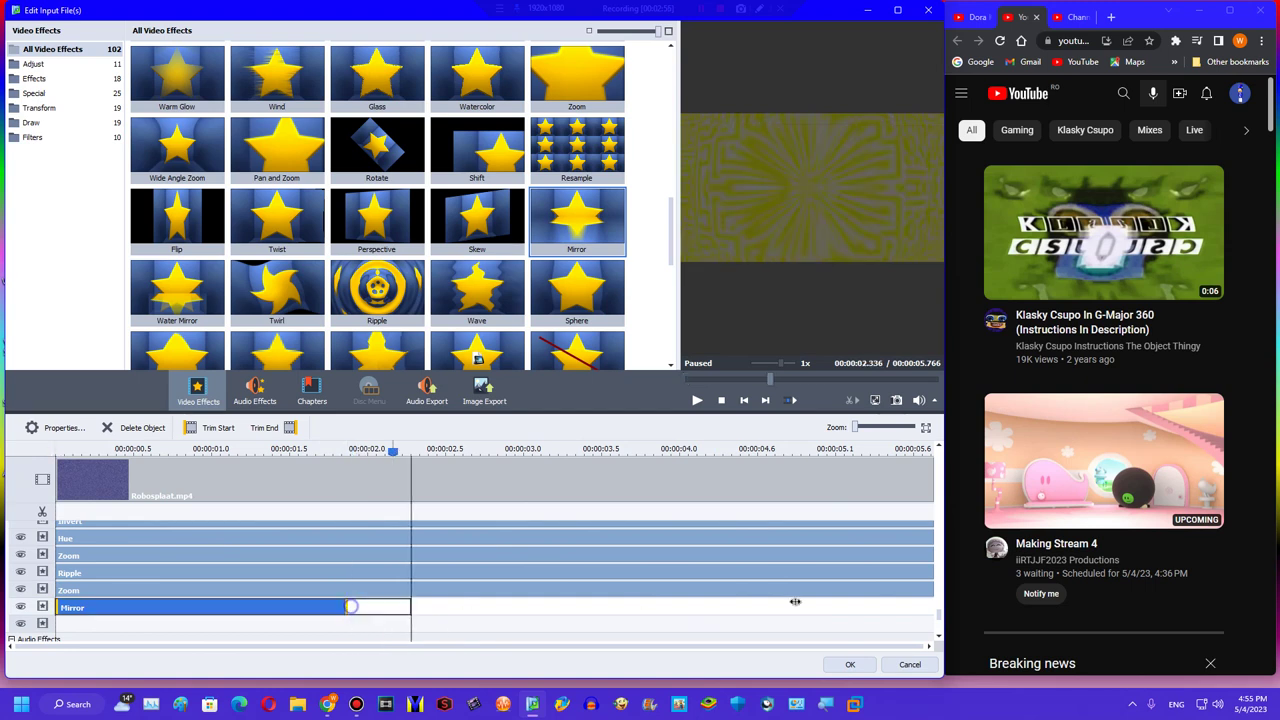
left_click_drag(477, 290, 280, 592)
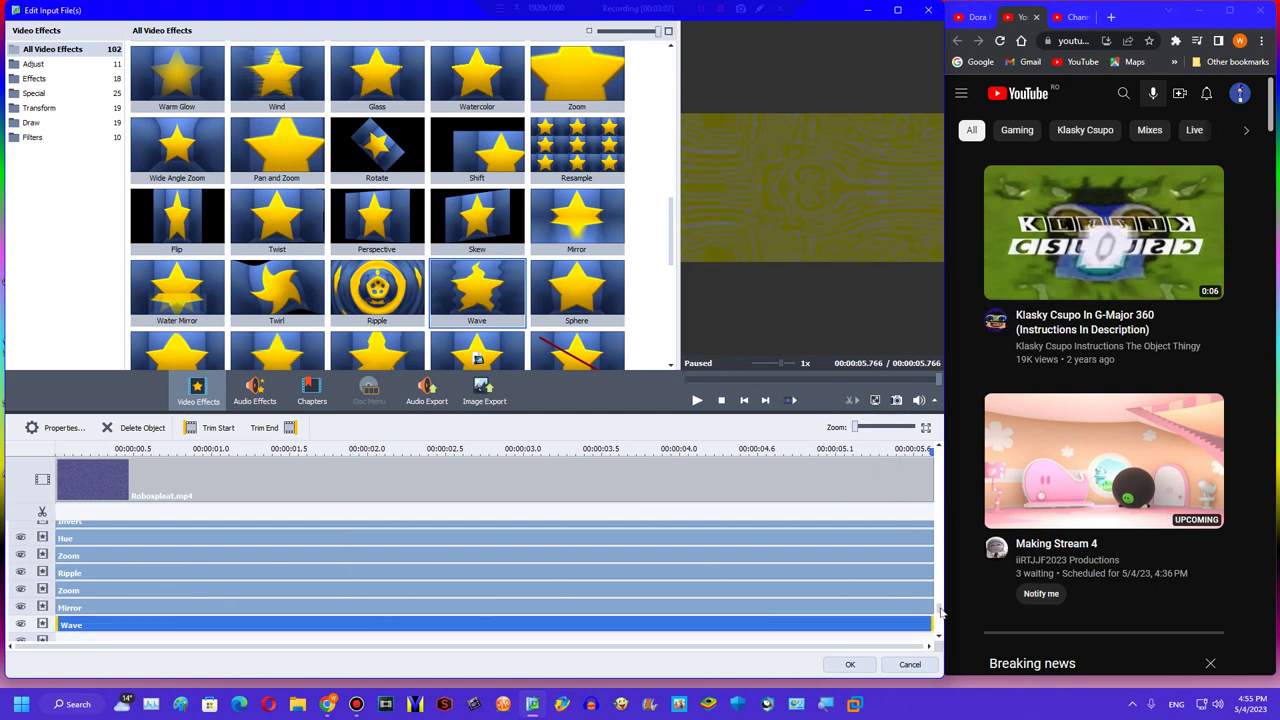
Set the second Tilt-shift near the start of the effects list to Blur 0, Saturation 100 and Sharpness 0.
left_click_drag(939, 610, 928, 456)
scroll(103, 534, "up", 1)
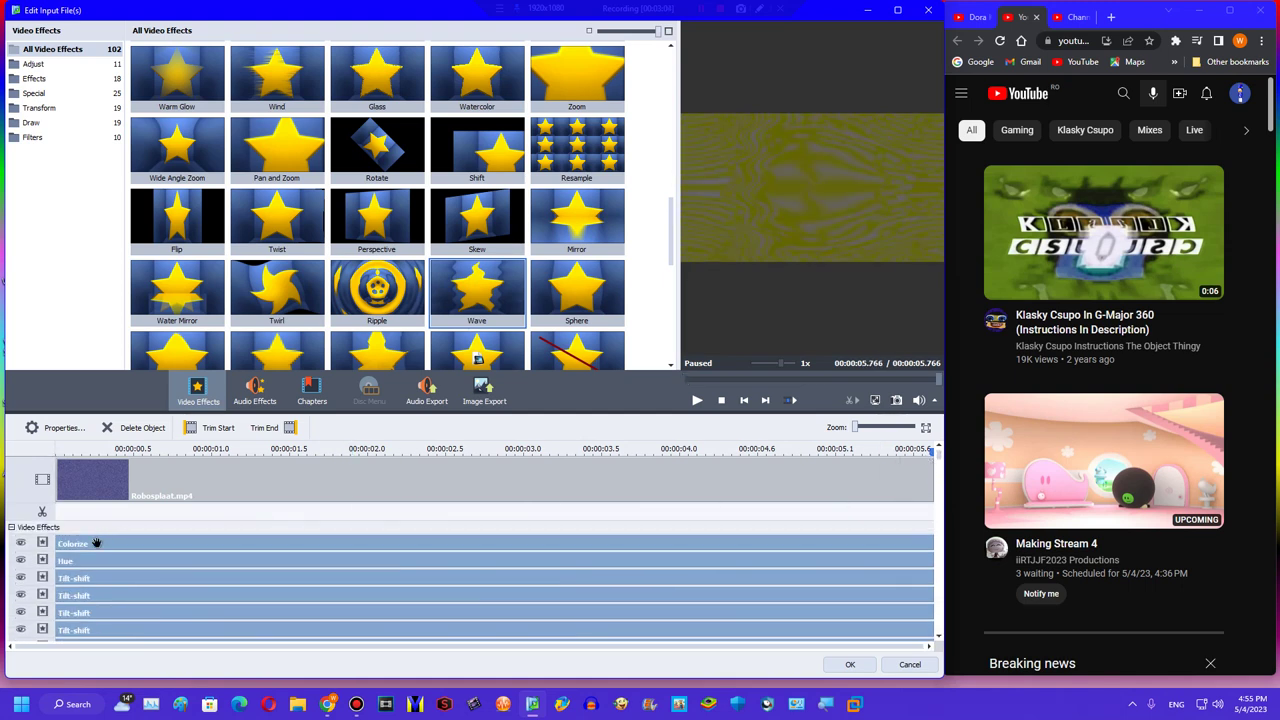
left_click(86, 560)
left_click(80, 589)
left_click(40, 420)
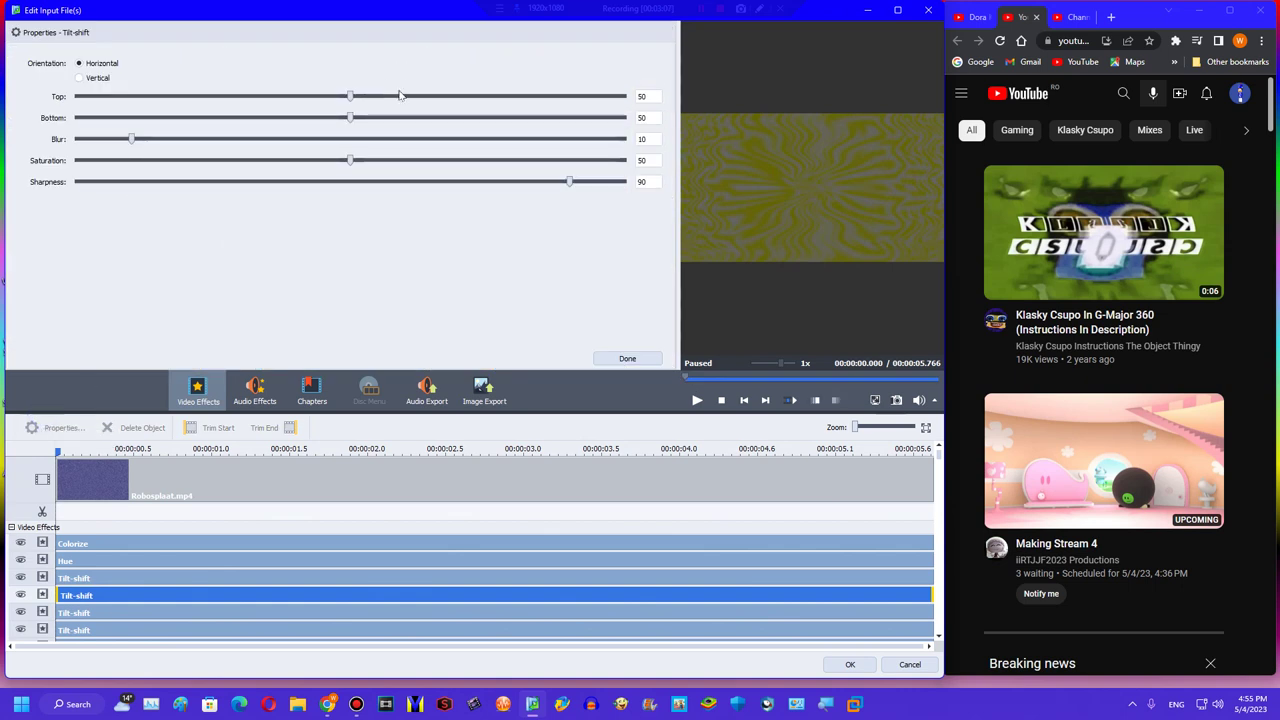
left_click_drag(350, 160, 76, 182)
left_click(151, 125)
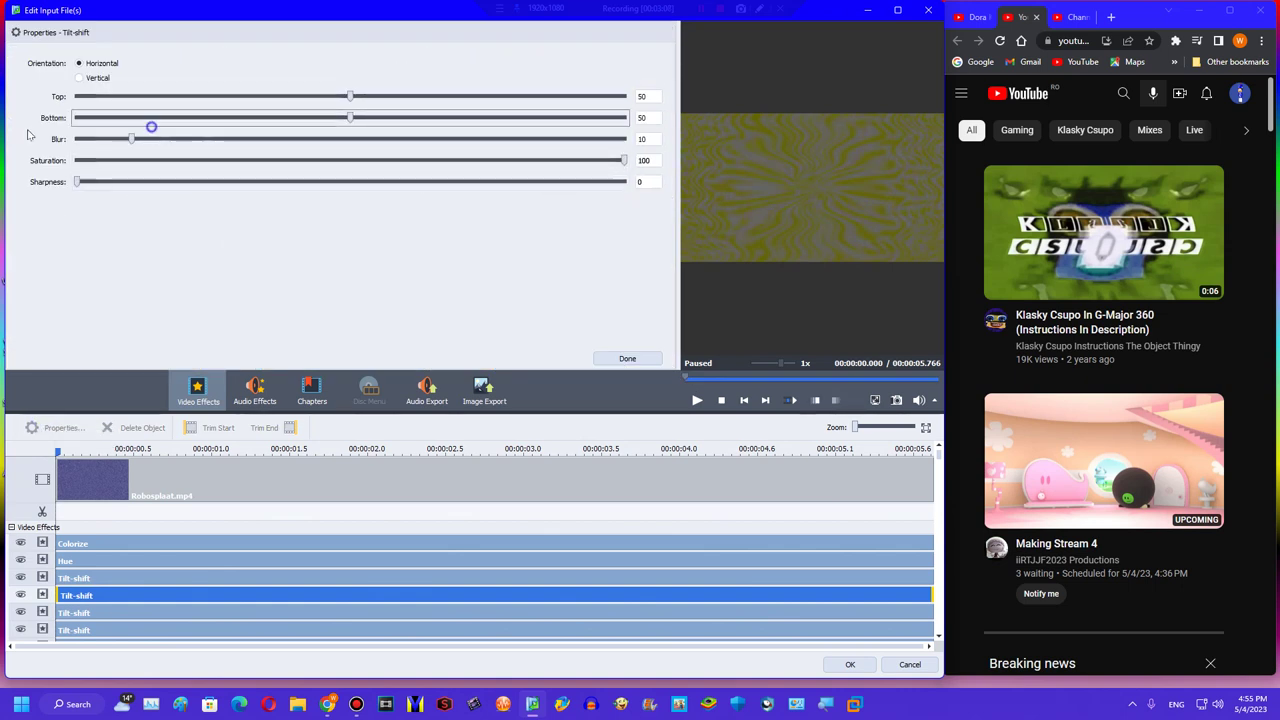
left_click_drag(131, 139, 78, 139)
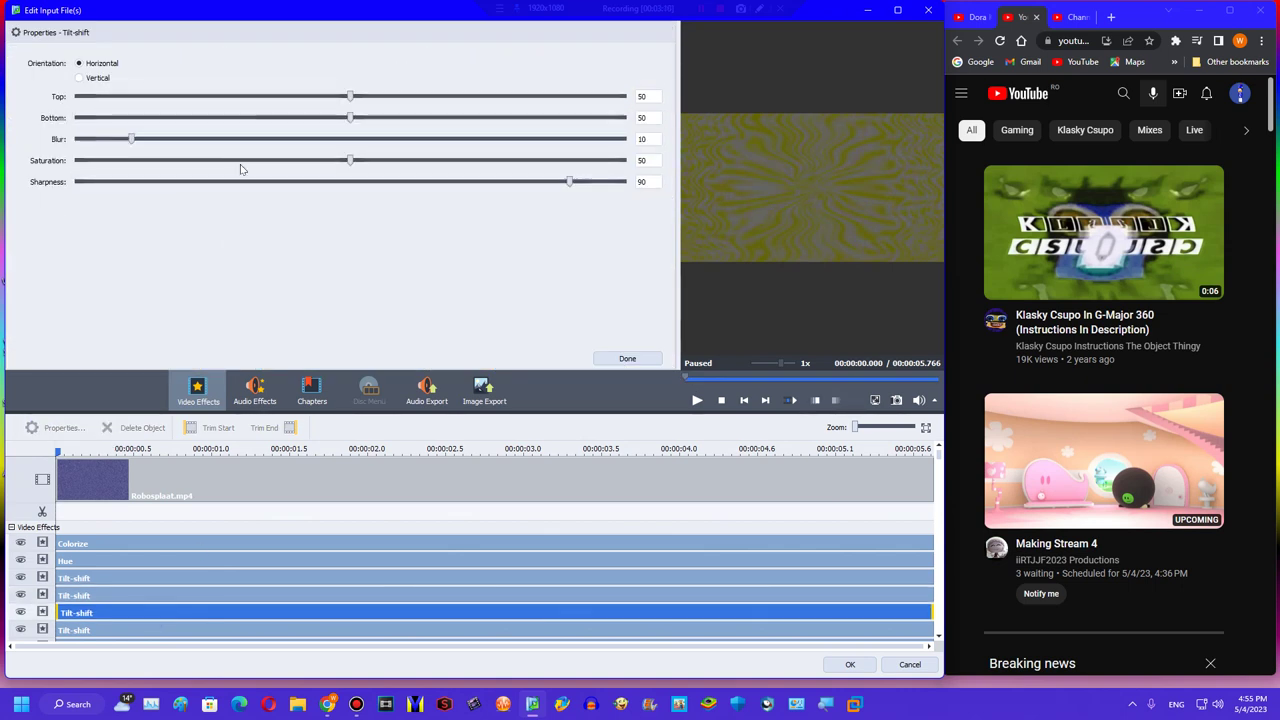
Set the third Tilt-shift in the first group to Blur 0, Saturation 100 and Sharpness 0.
left_click_drag(241, 159, 666, 131)
left_click_drag(569, 181, 77, 181)
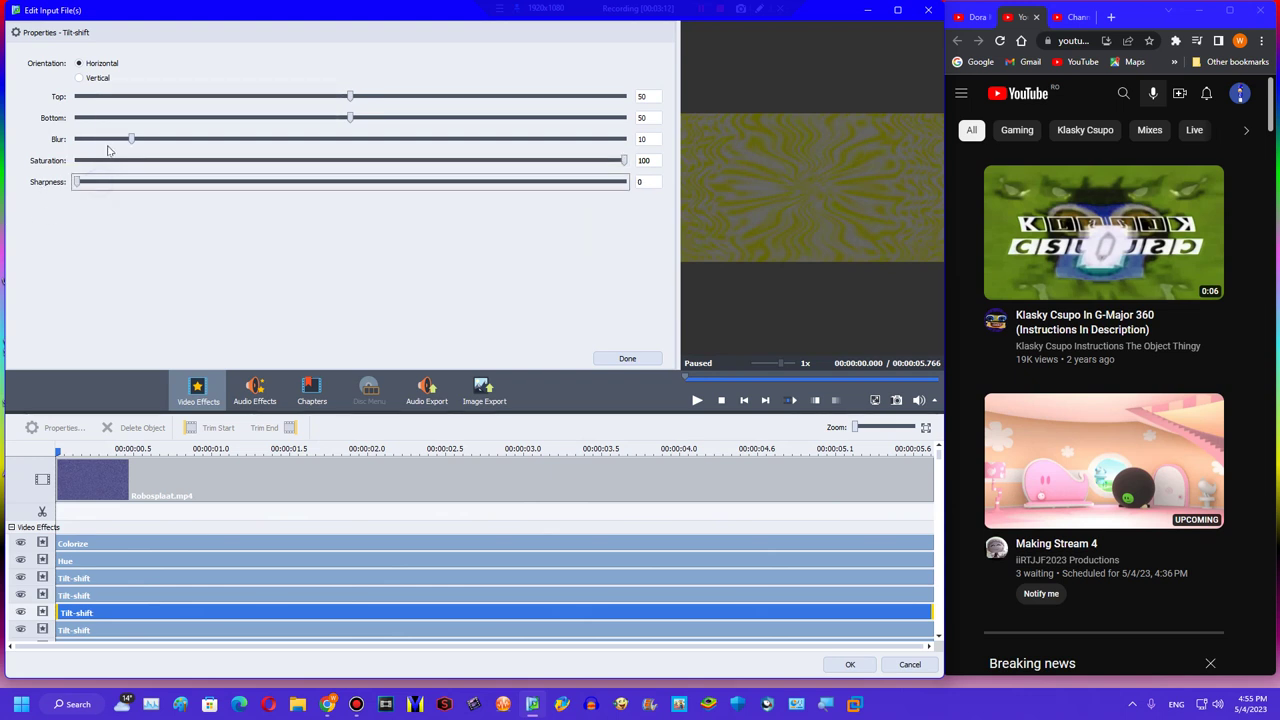
left_click_drag(131, 139, 77, 139)
Set the fourth Tilt-shift in the first group to Blur 0, Saturation 100 and Sharpness 0.
left_click(108, 629)
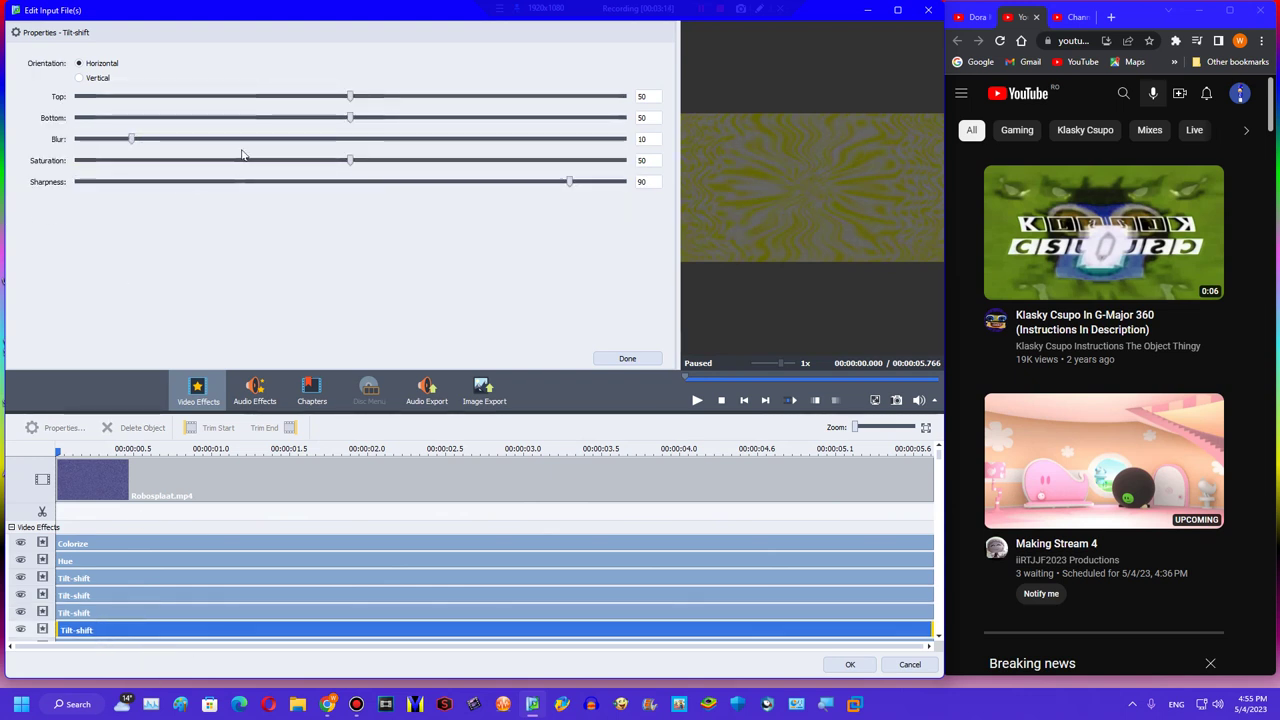
left_click_drag(579, 180, 80, 172)
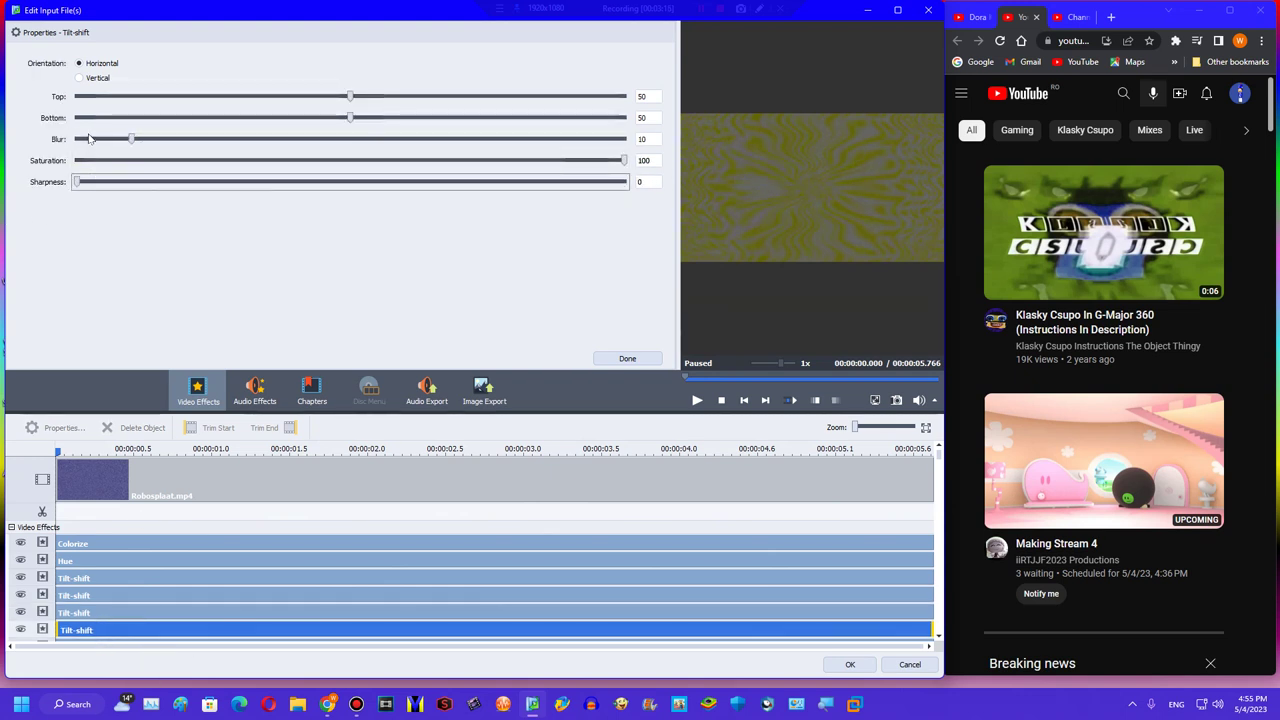
left_click(88, 139)
Examine the properties of the first Glow effect, just below the four Tilt-shift effects.
left_click(939, 638)
left_click(939, 638)
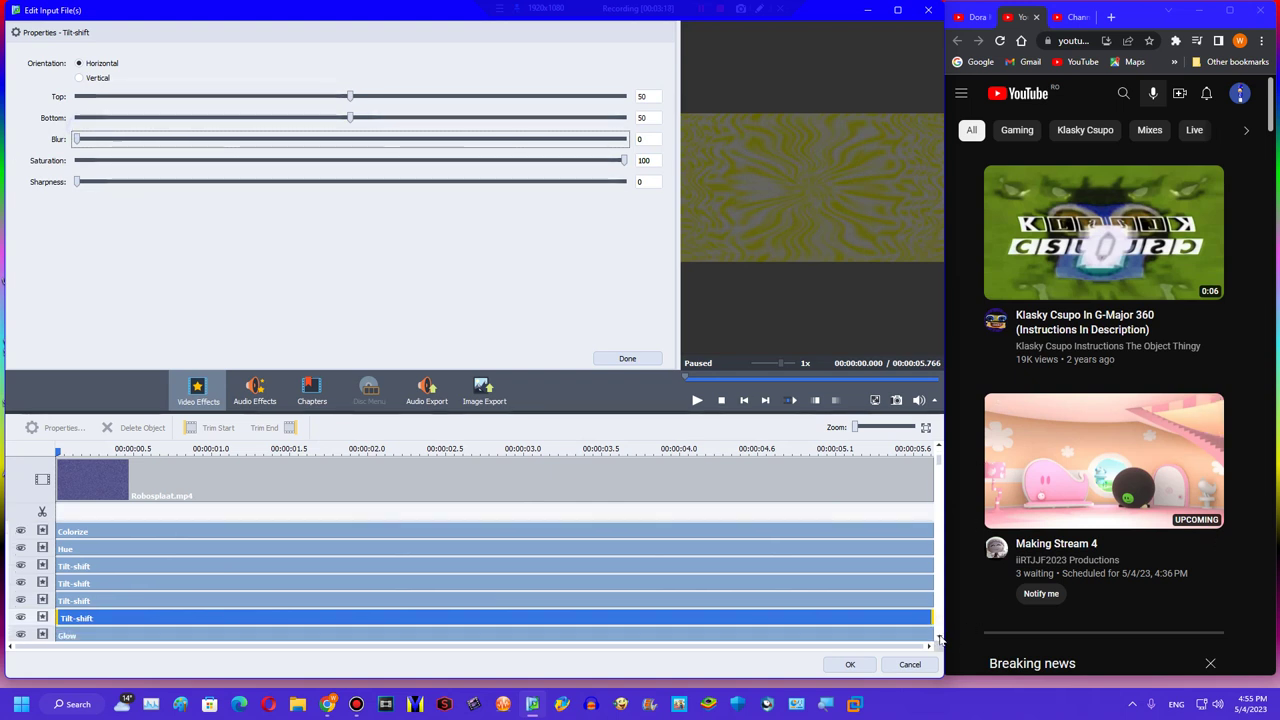
left_click(939, 638)
left_click(939, 638)
left_click(939, 638)
left_click(939, 638)
left_click(939, 638)
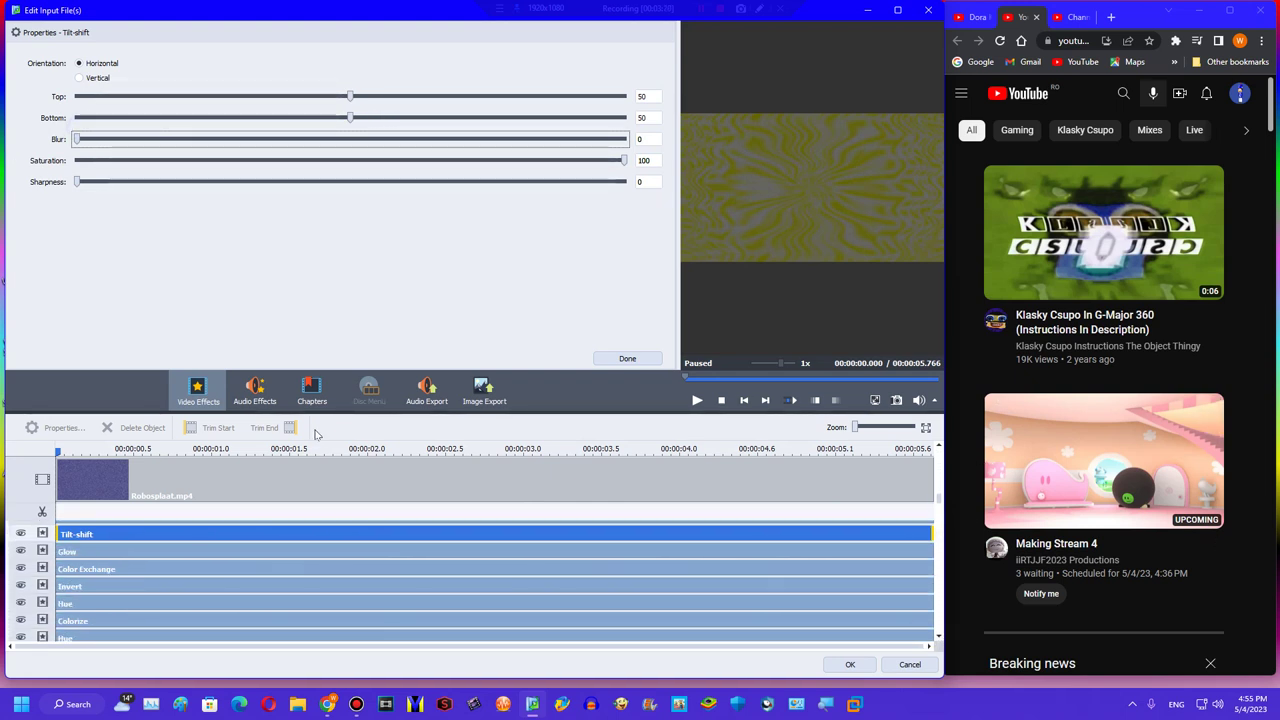
left_click(83, 552)
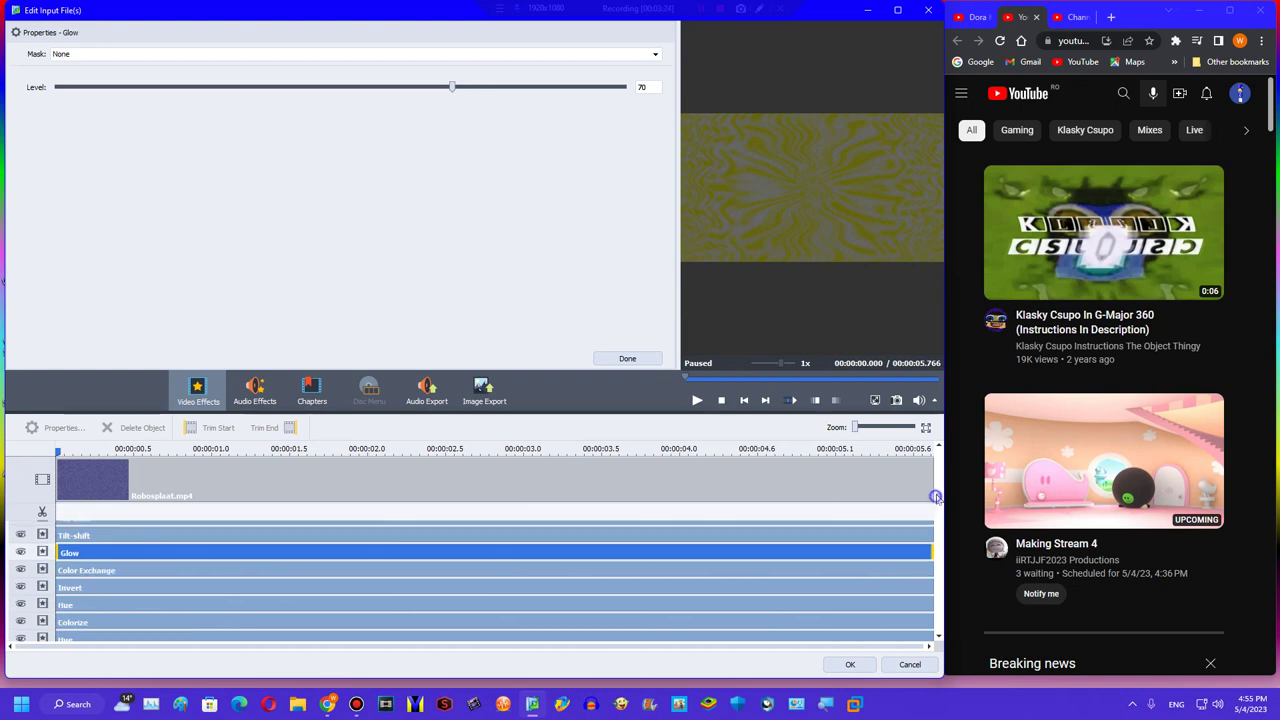
Set the first Tilt-shift, directly below the Hue effect, to Blur 0, Saturation 100 and Sharpness 0.
scroll(584, 551, "up", 3)
left_click(82, 565)
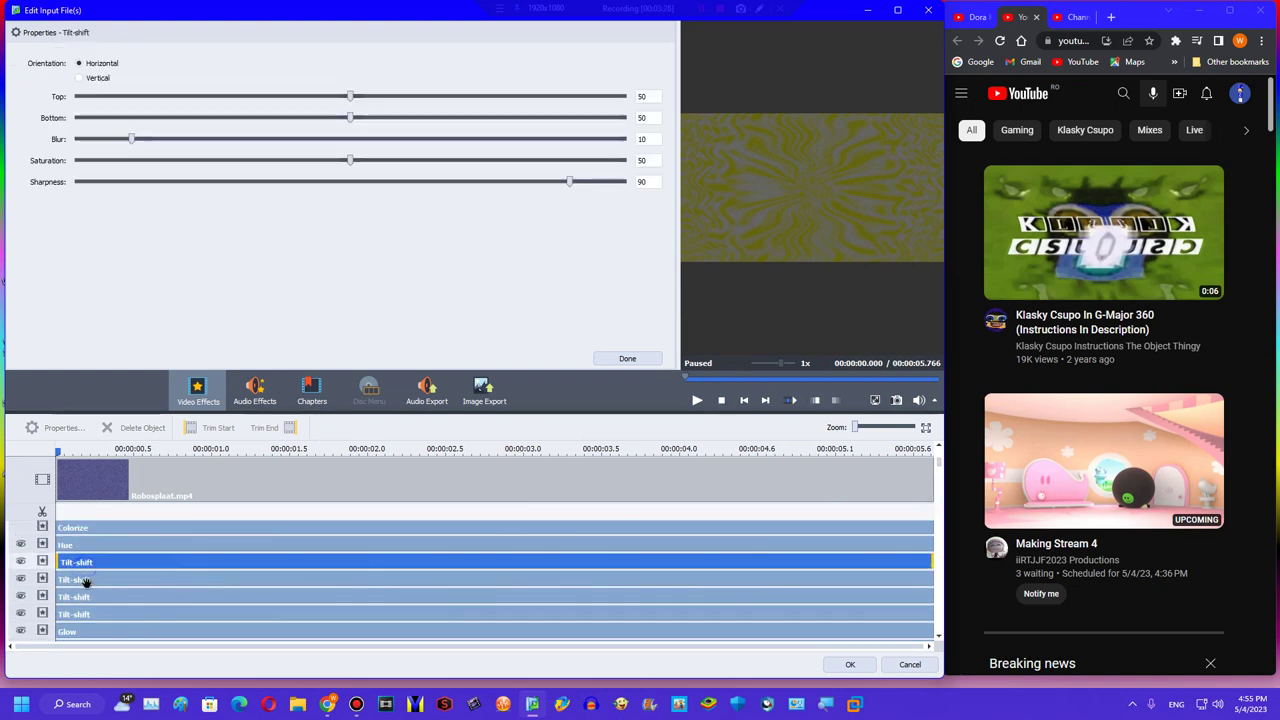
left_click(85, 581)
left_click(103, 568)
left_click(110, 562)
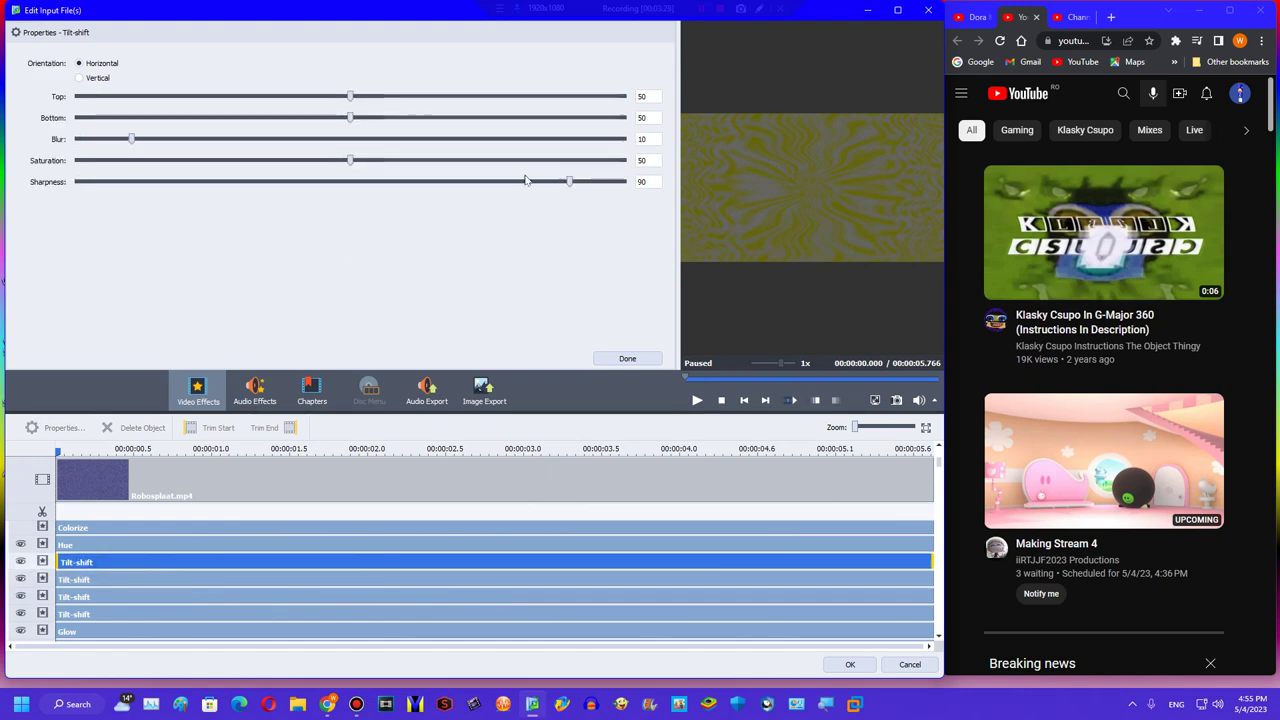
left_click_drag(160, 138, 76, 181)
Check the settings of the other Tilt-shift effects and set the fourth one's Saturation to 25.
left_click(147, 592)
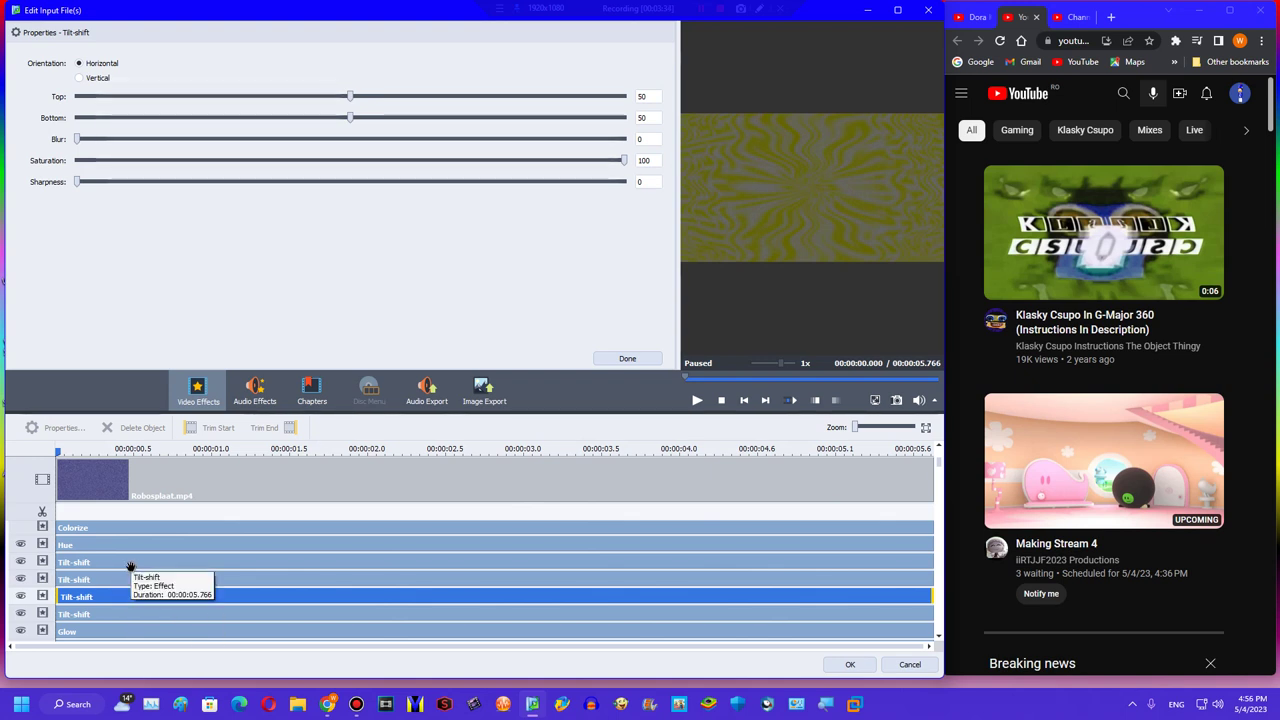
left_click(126, 574)
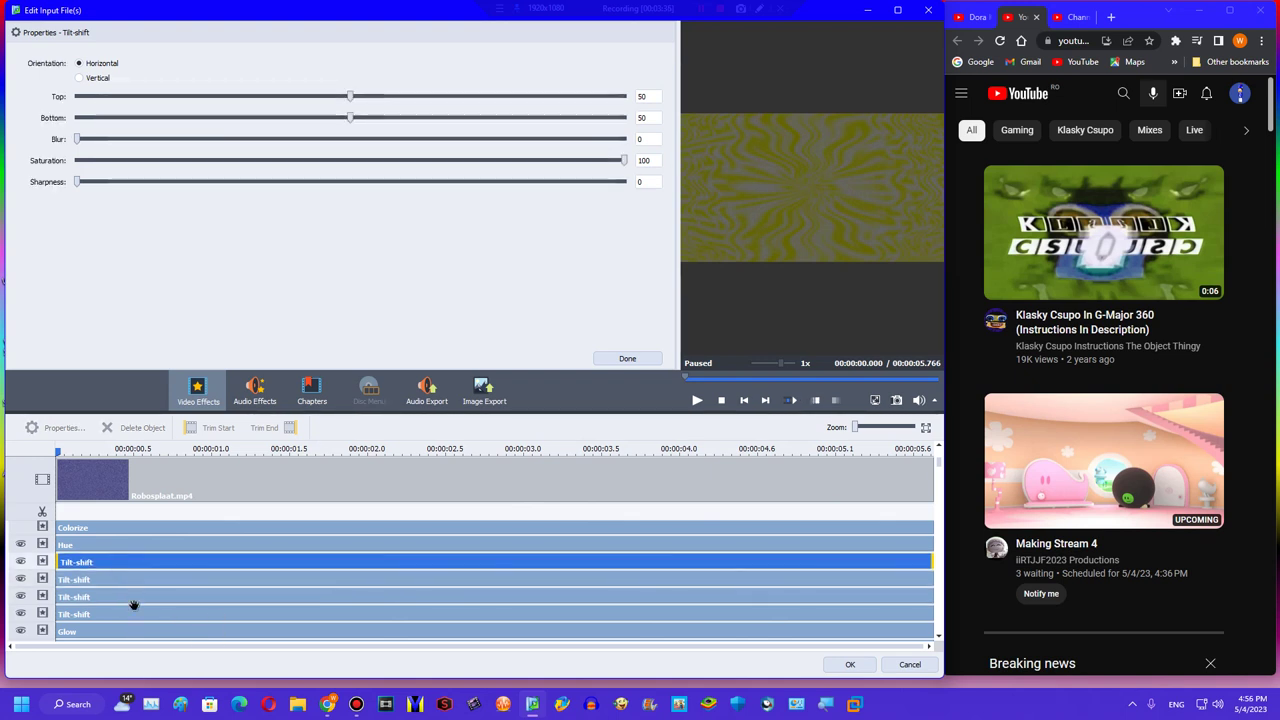
left_click(131, 630)
left_click(100, 614)
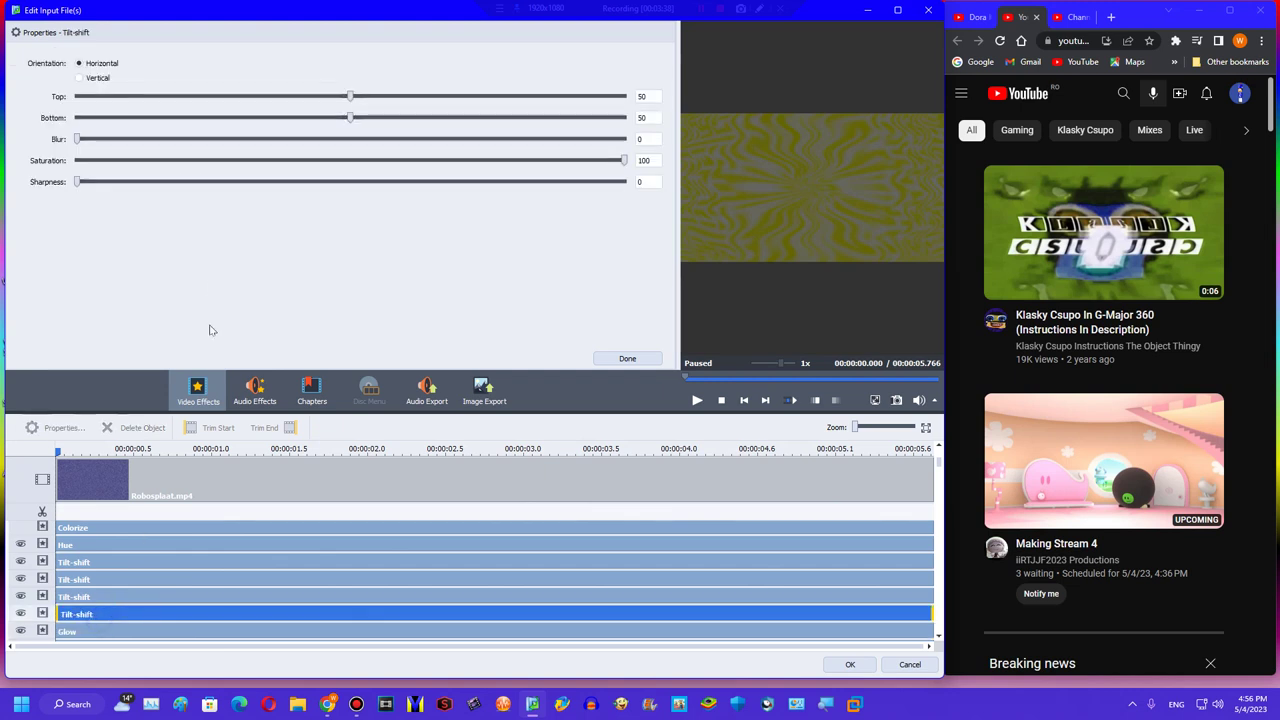
left_click_drag(197, 162, 213, 161)
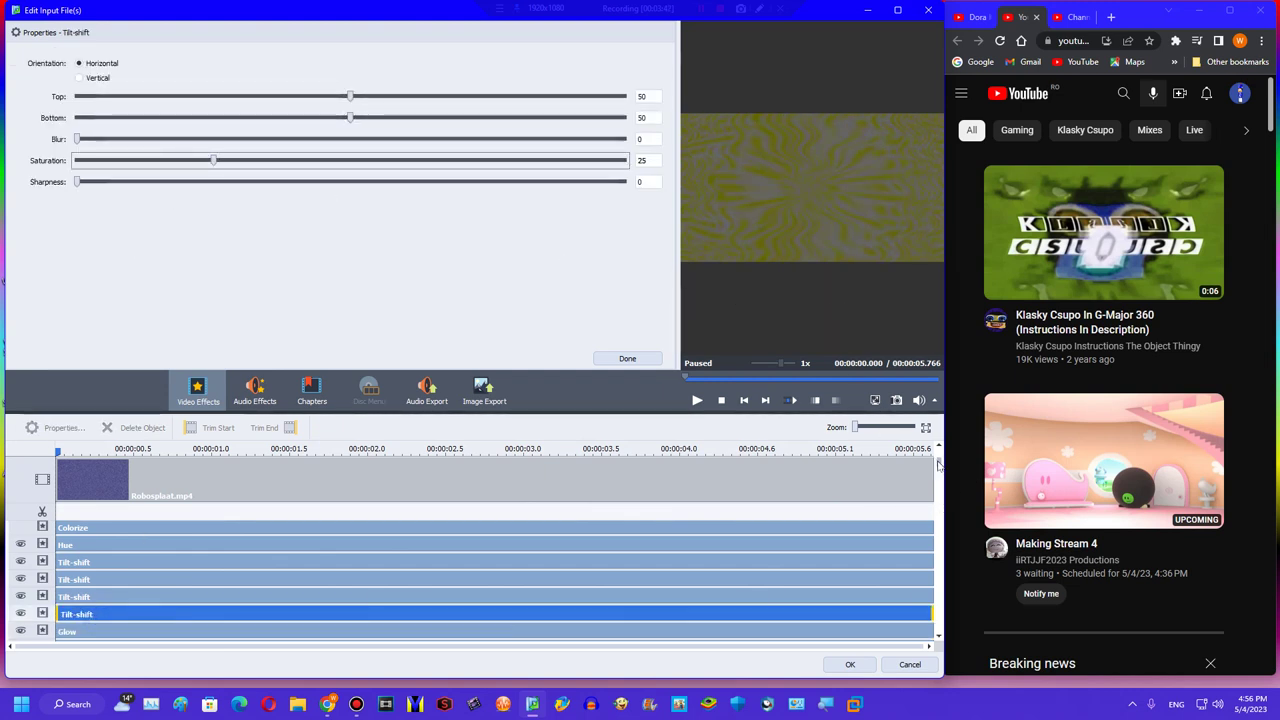
Set the level of the Glow effect below the first four Tilt-shift effects to 29.
scroll(938, 465, "down", 3)
left_click(100, 548)
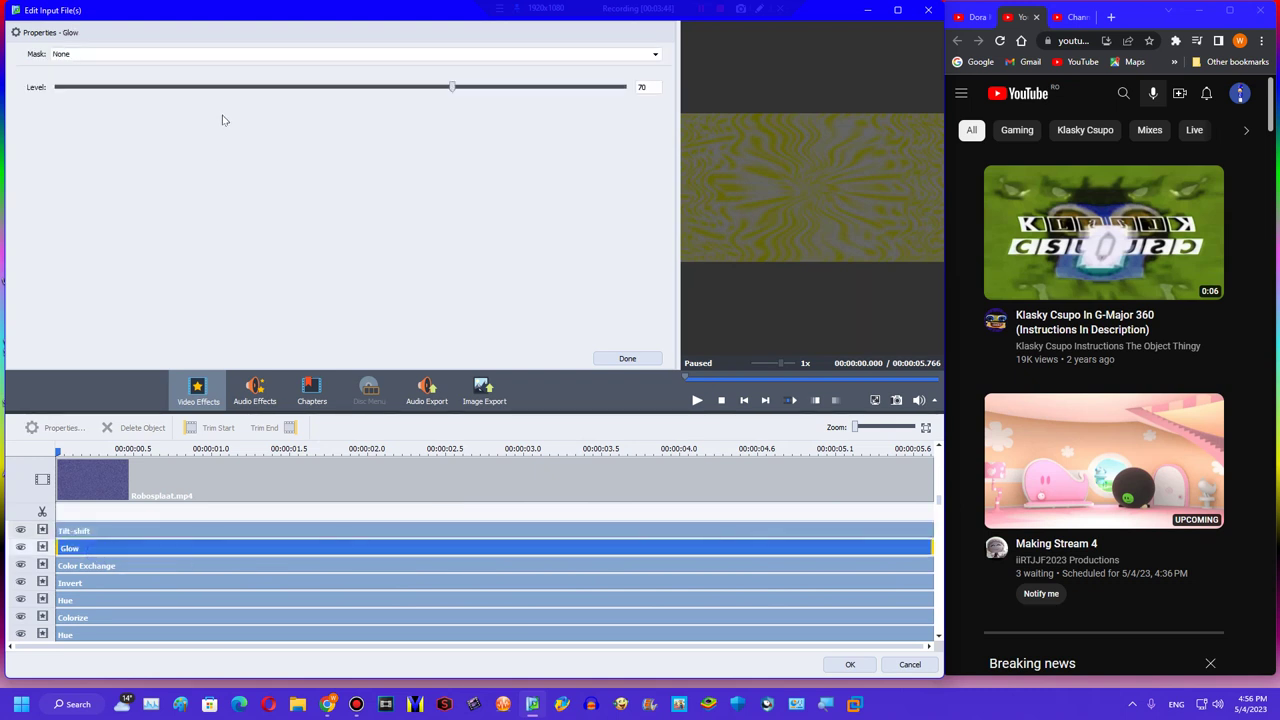
left_click_drag(216, 88, 210, 92)
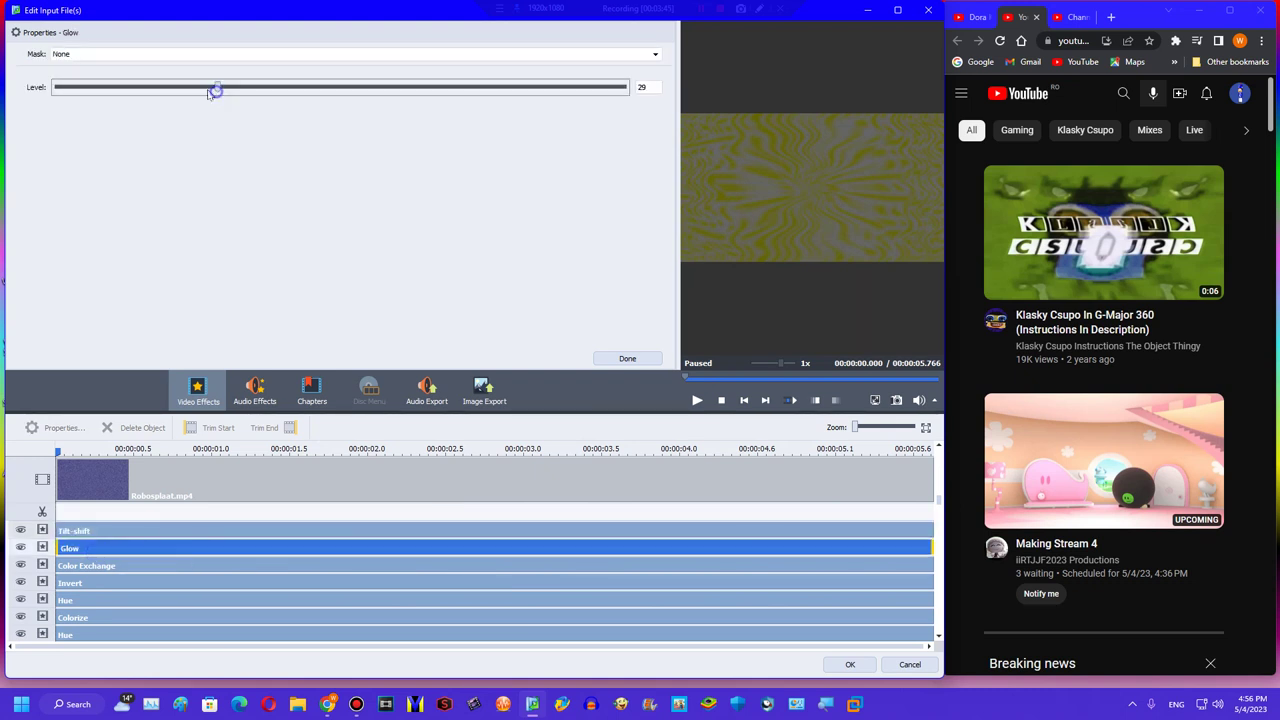
Set Color 2 of the Color Exchange effect below the current Glow to white.
left_click(131, 566)
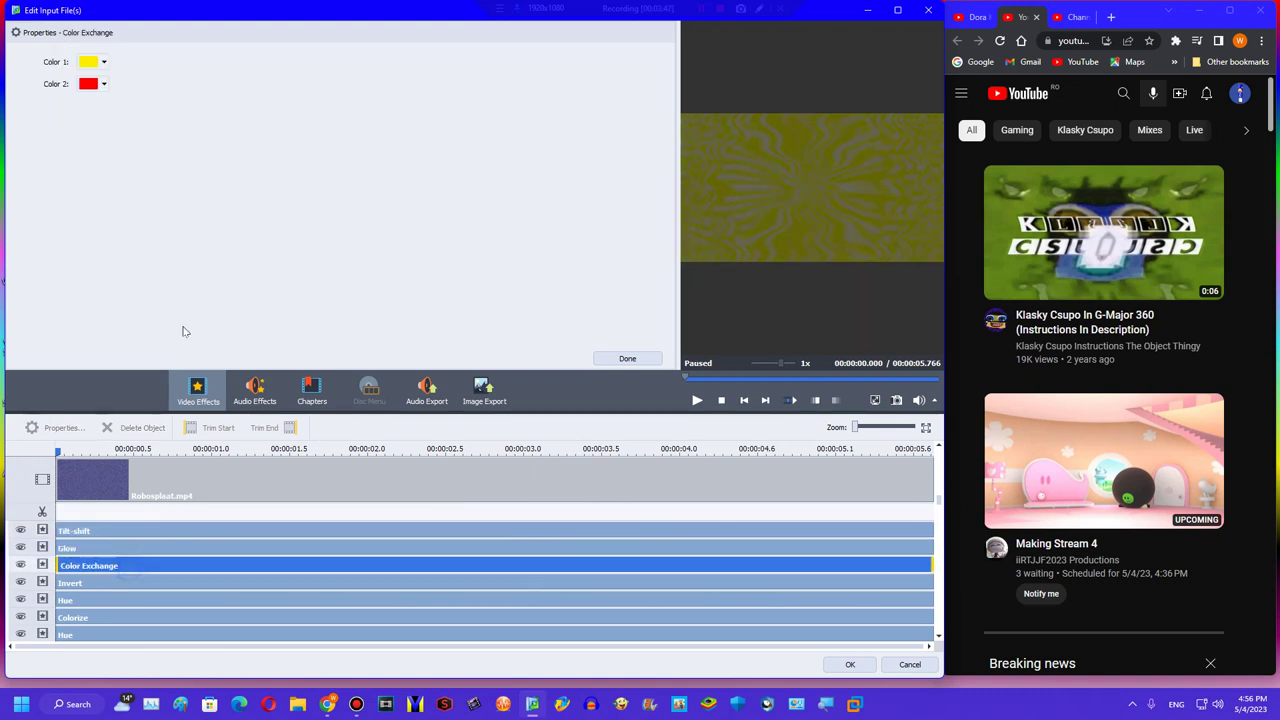
left_click(104, 84)
left_click(188, 162)
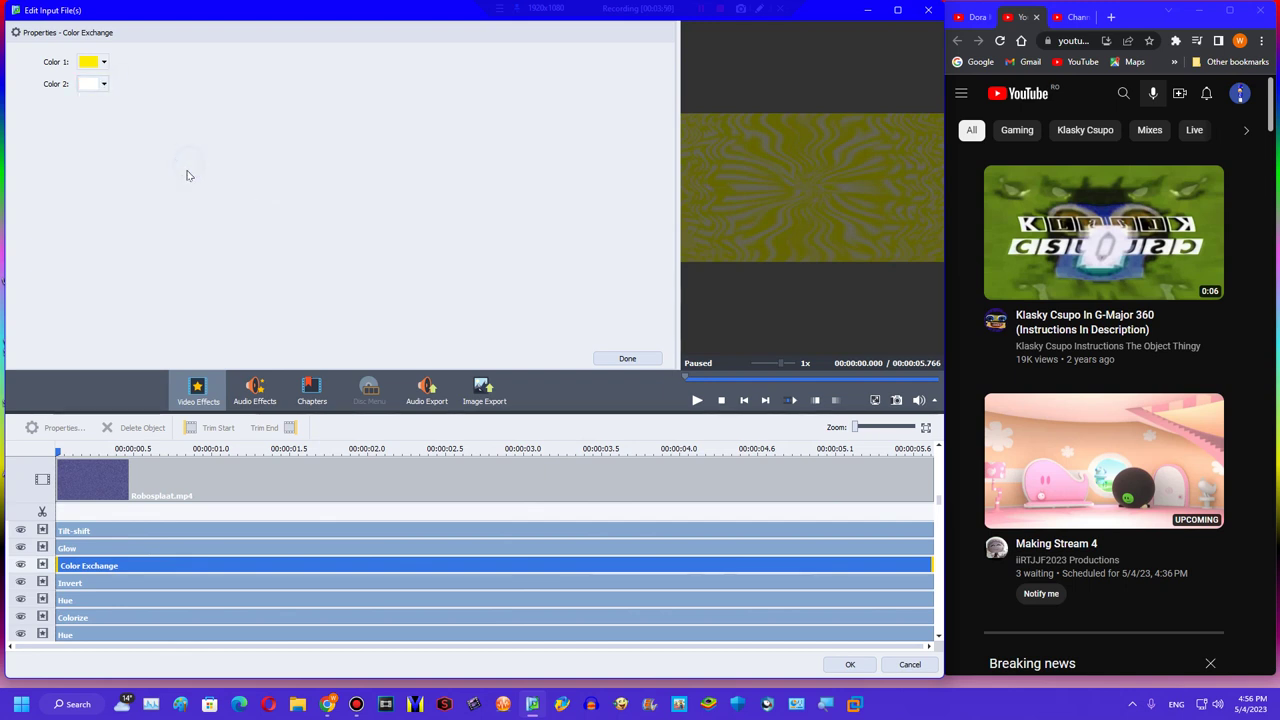
Set the Colorize effect between the two Hue effects to Red 255, Green 255, Blue 255 and Level 90.
left_click(120, 598)
left_click(94, 616)
left_click(88, 600)
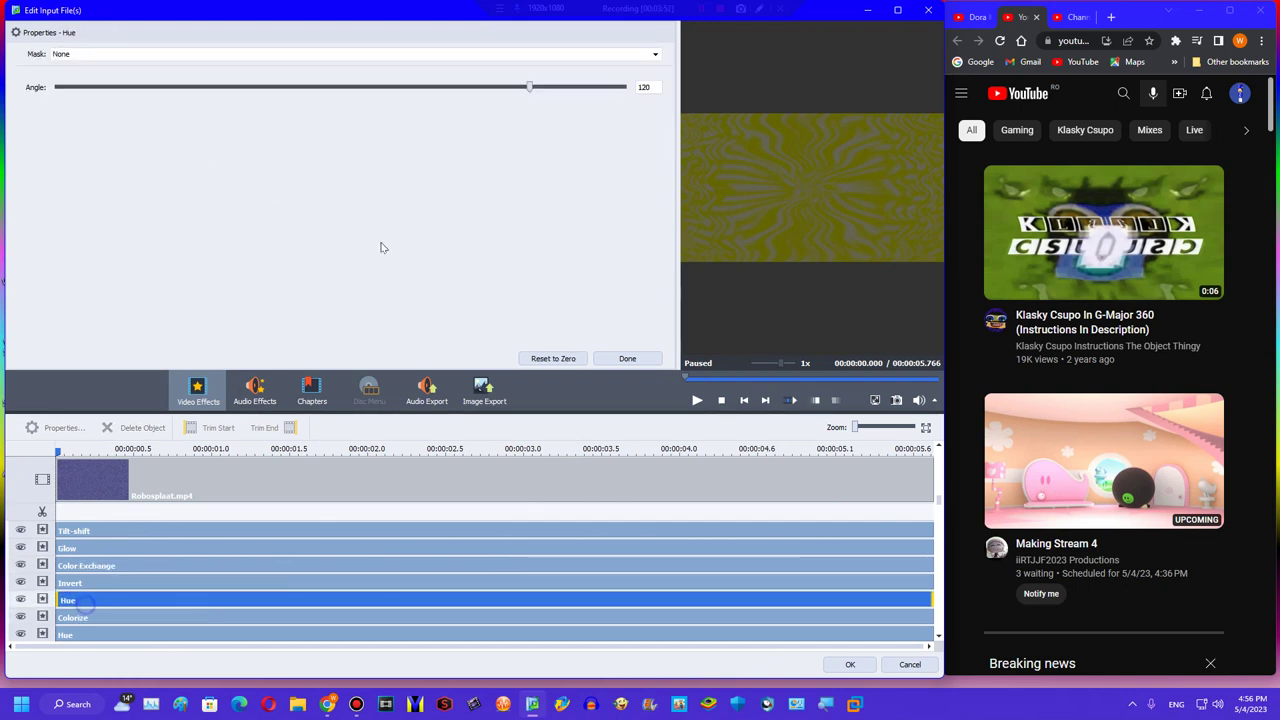
left_click(126, 617)
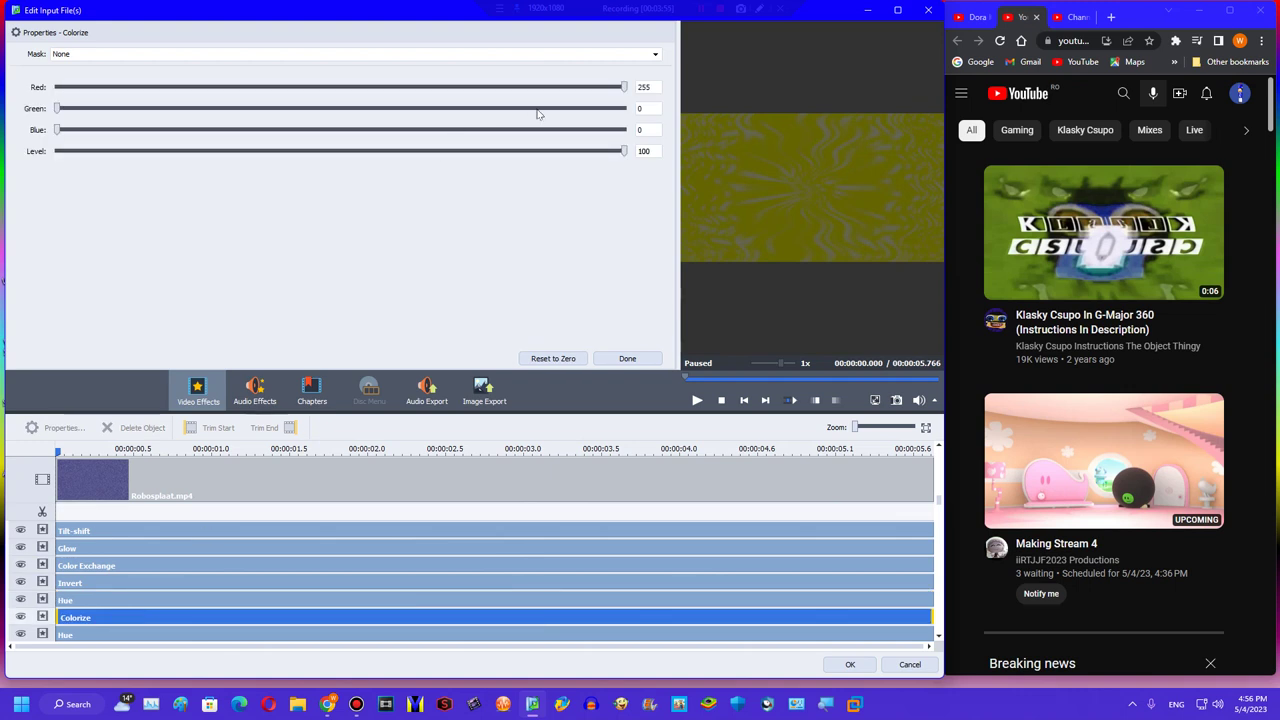
left_click_drag(673, 124, 676, 124)
left_click_drag(603, 104, 668, 106)
left_click_drag(611, 150, 568, 152)
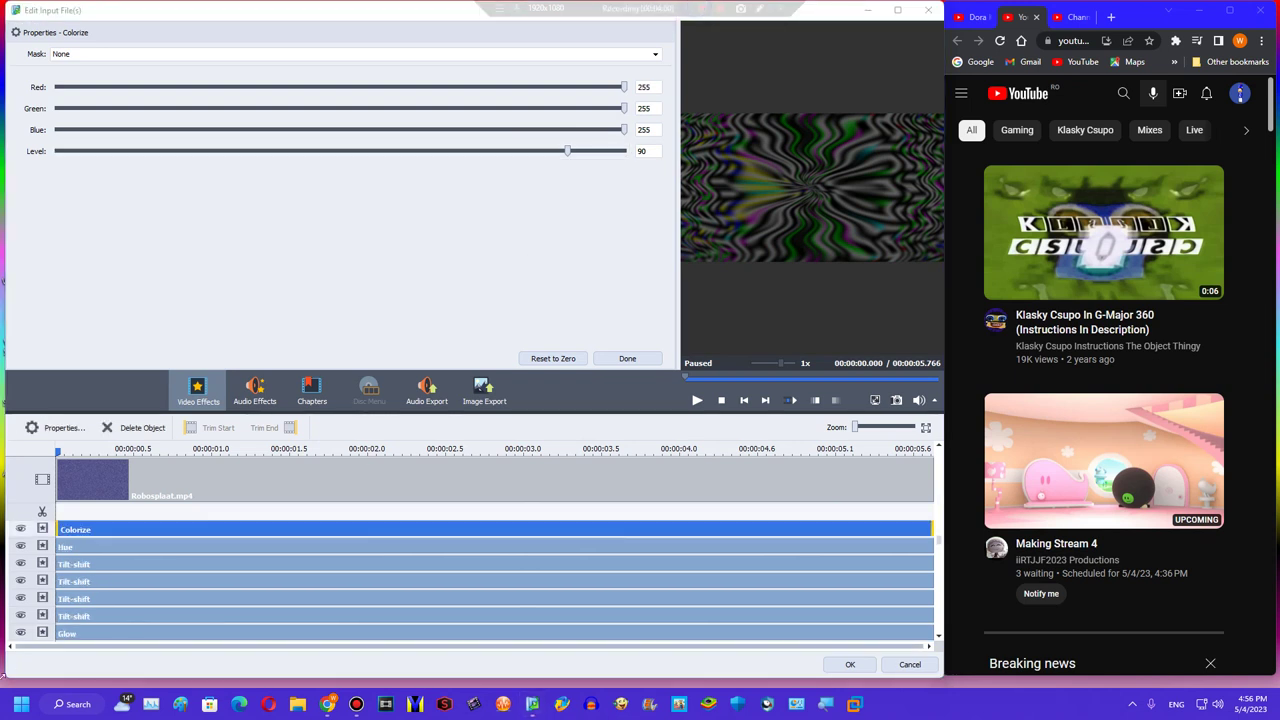
Set the first Tilt-shift below the Colorize and Hue effects to Blur 0, Saturation 100 and Sharpness 0.
left_click(66, 548)
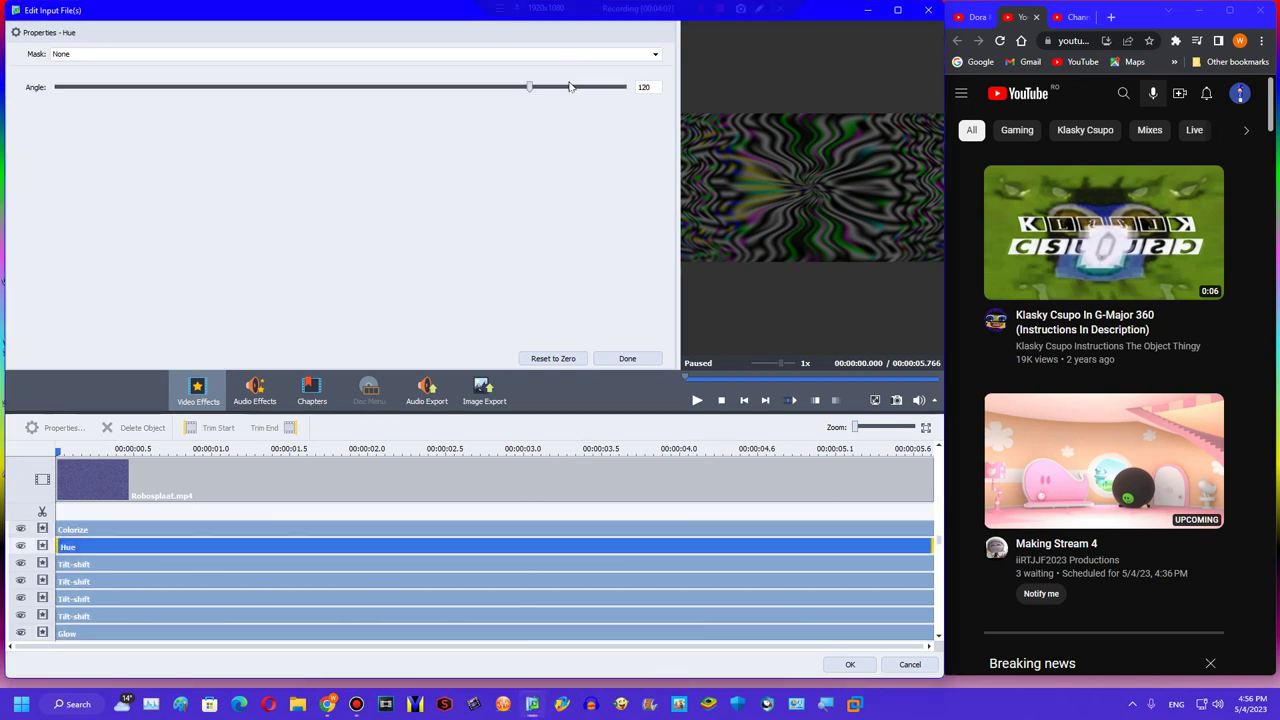
left_click(220, 564)
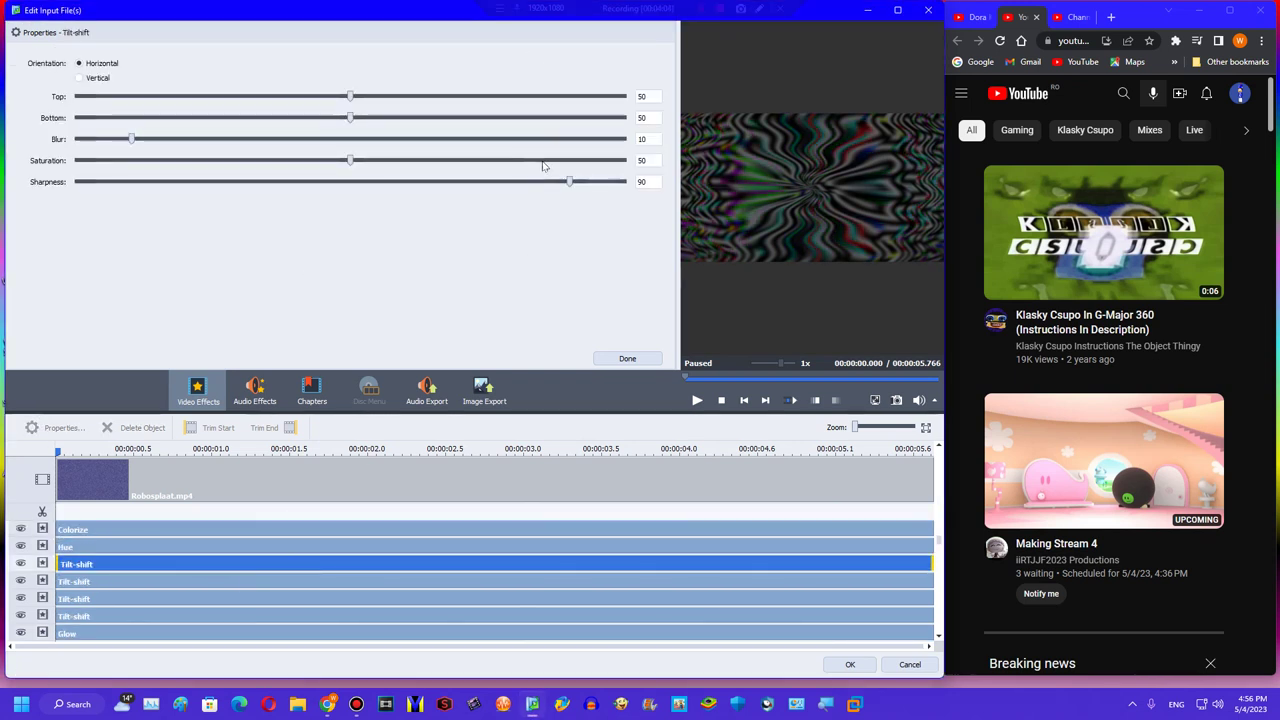
left_click_drag(350, 160, 80, 139)
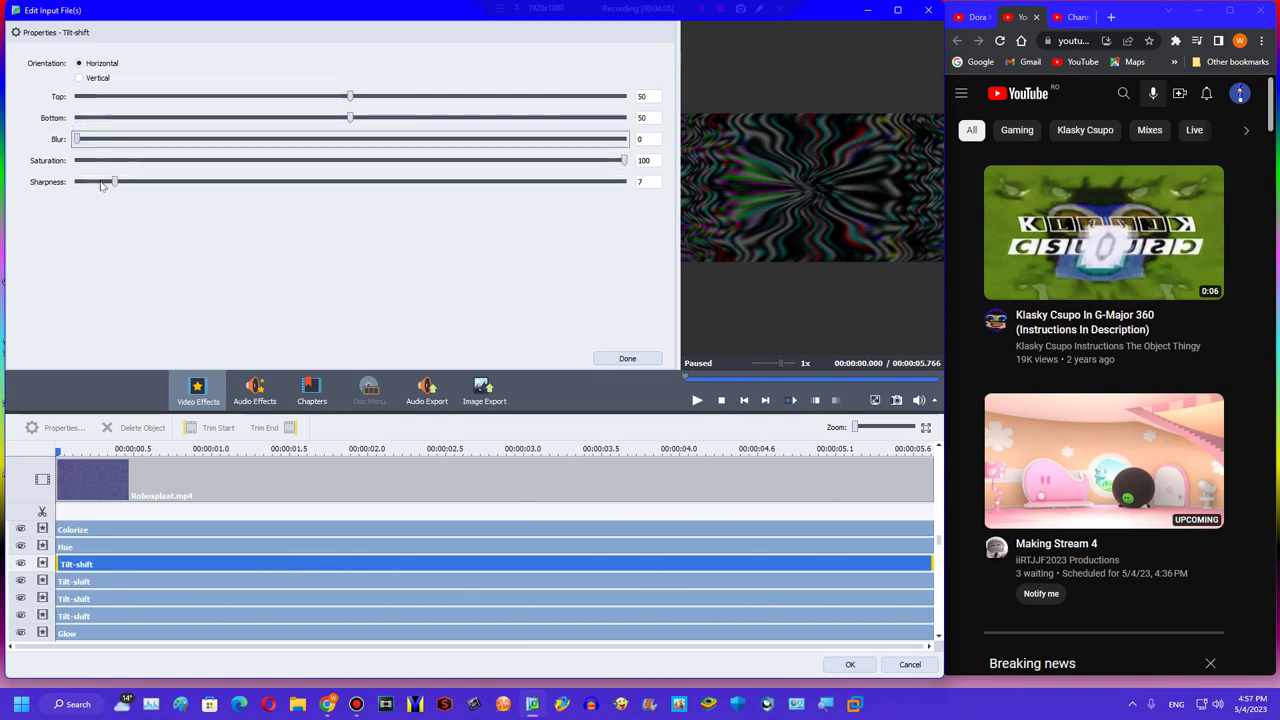
left_click_drag(100, 185, 76, 182)
Set the second and third Tilt-shift effects of this group to Blur 0, Saturation 100 and Sharpness 0.
left_click(77, 582)
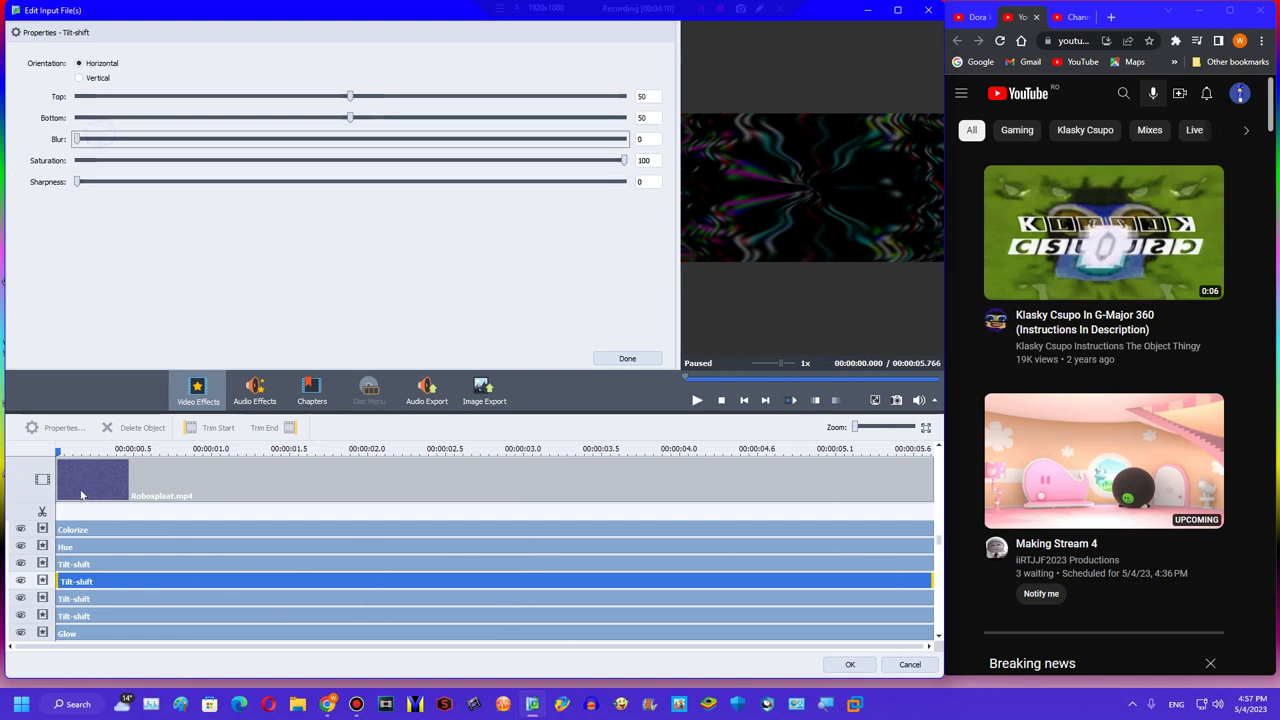
left_click(85, 609)
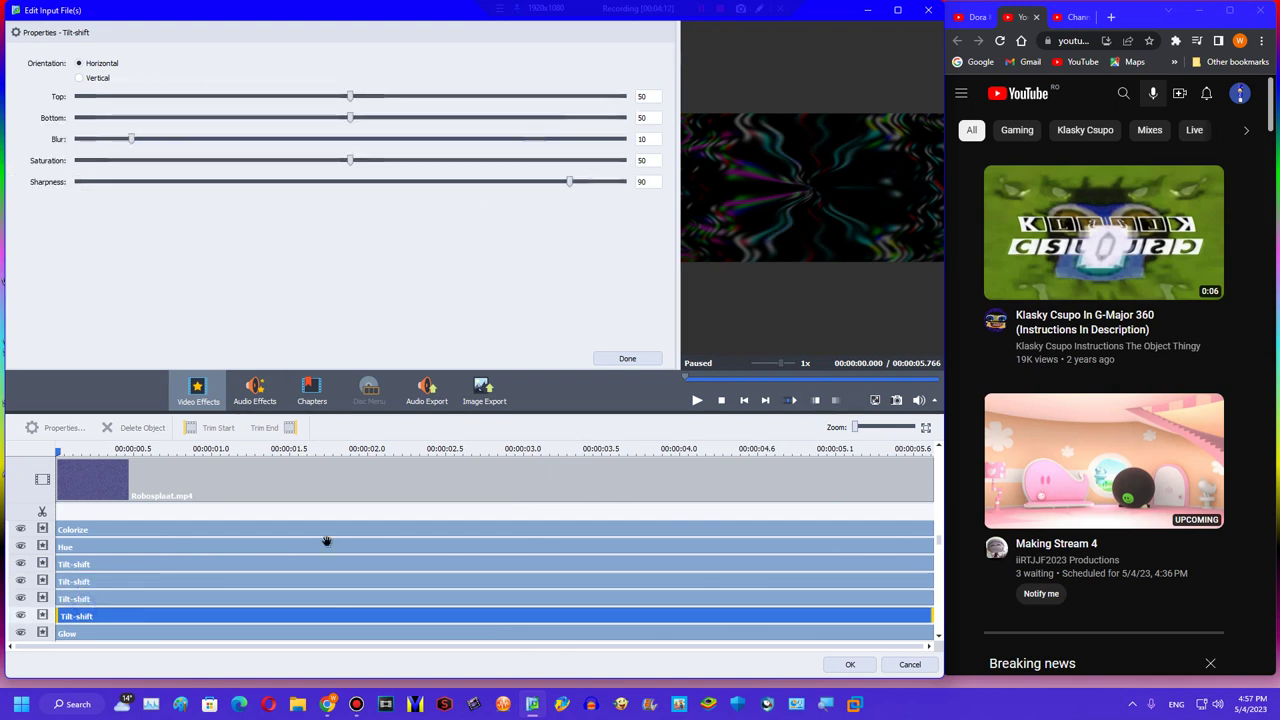
left_click(246, 602)
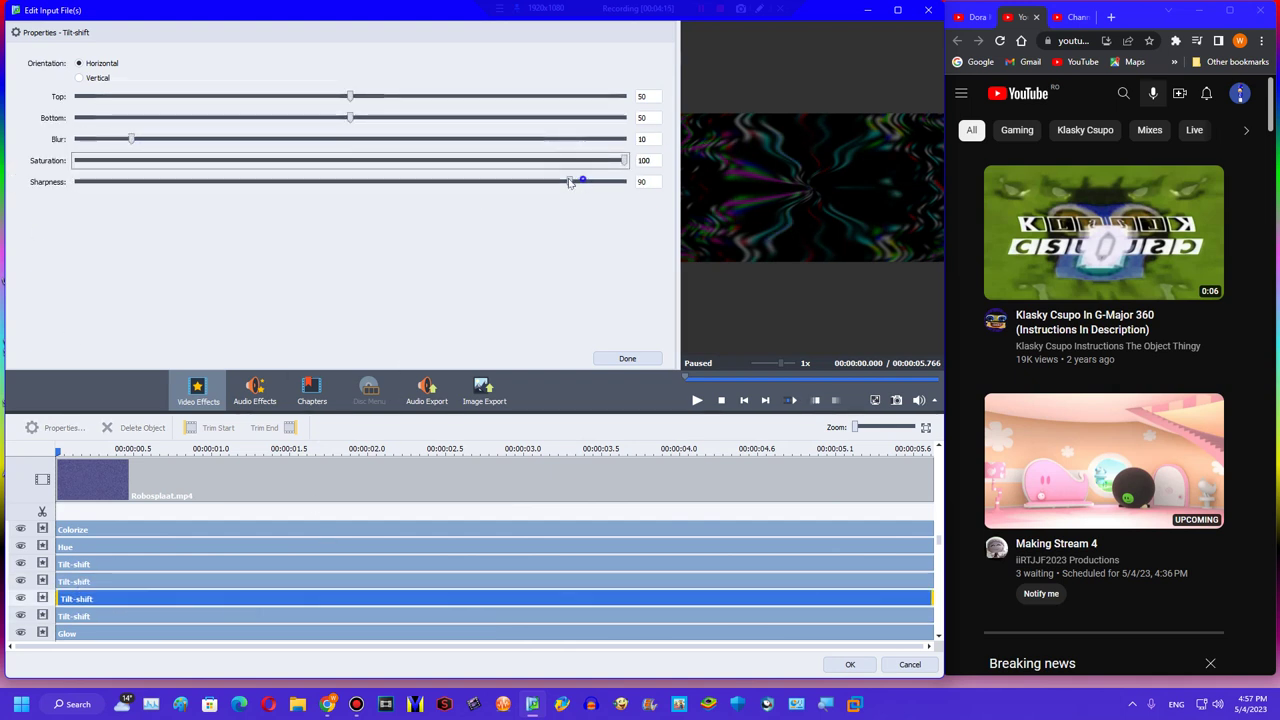
key("Up")
key("Up")
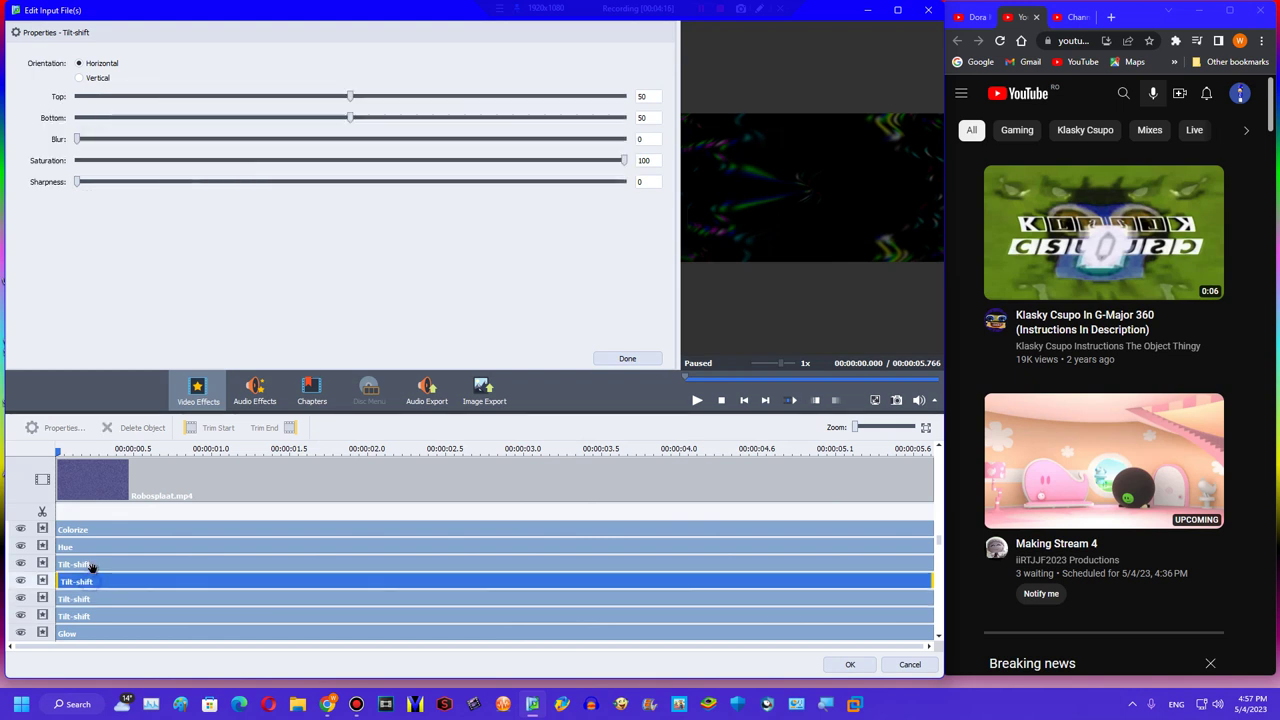
left_click(100, 604)
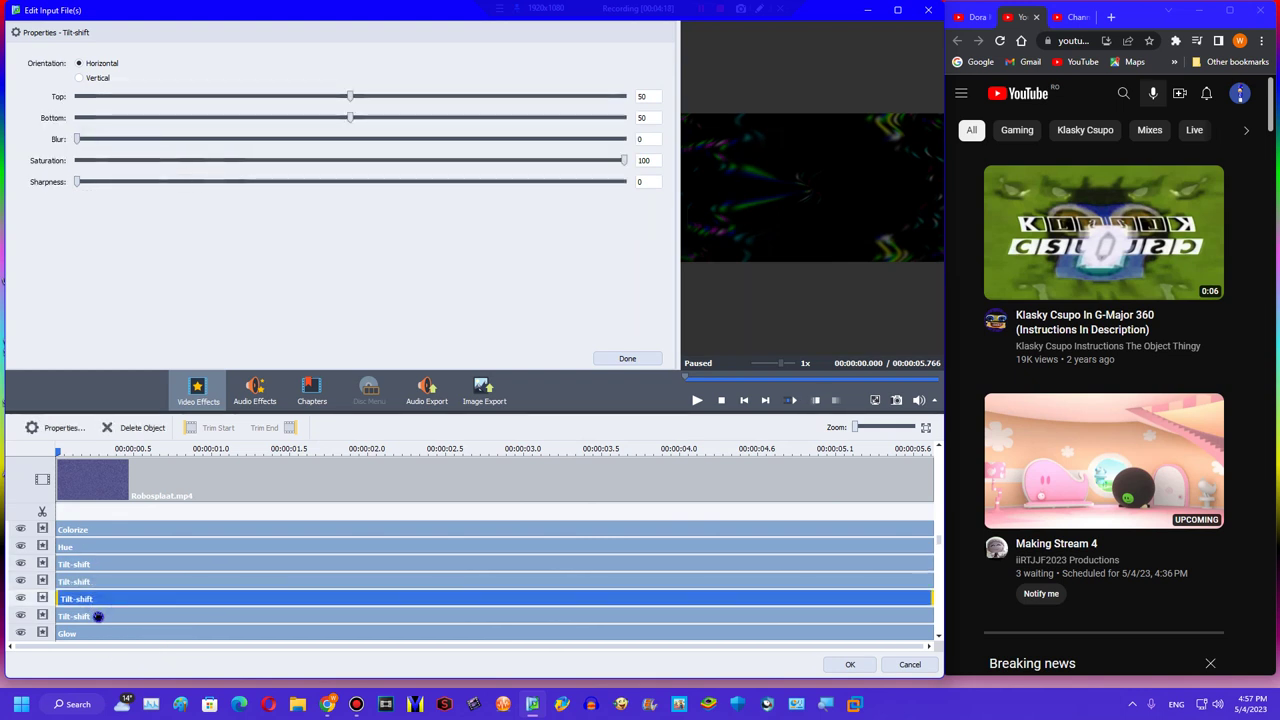
Lower the Saturation and Blur of this group's fourth Tilt-shift and set the Level of the Glow below it to 25.
left_click(99, 616)
left_click(200, 161)
left_click_drag(197, 164, 76, 141)
left_click(78, 632)
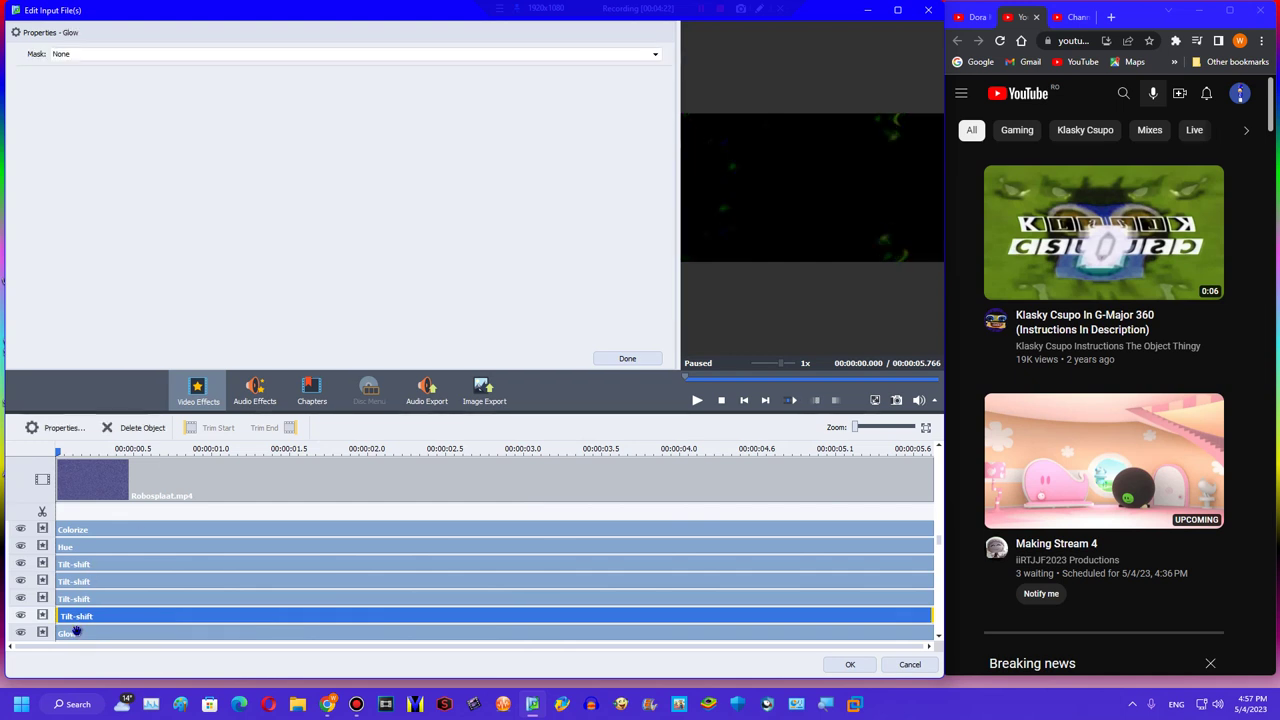
left_click_drag(227, 84, 194, 89)
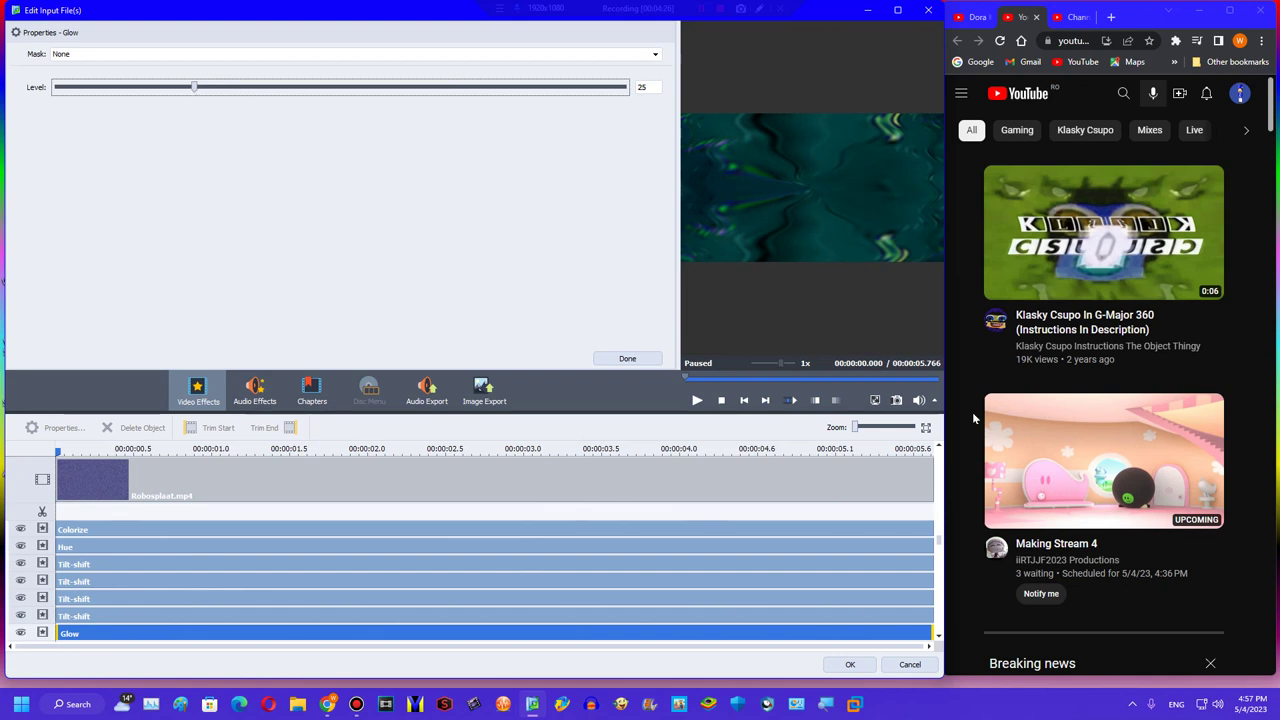
Set Color 2 to white in the Color Exchange effect above the last Invert, Hue and Zoom effects.
scroll(940, 543, "down", 3)
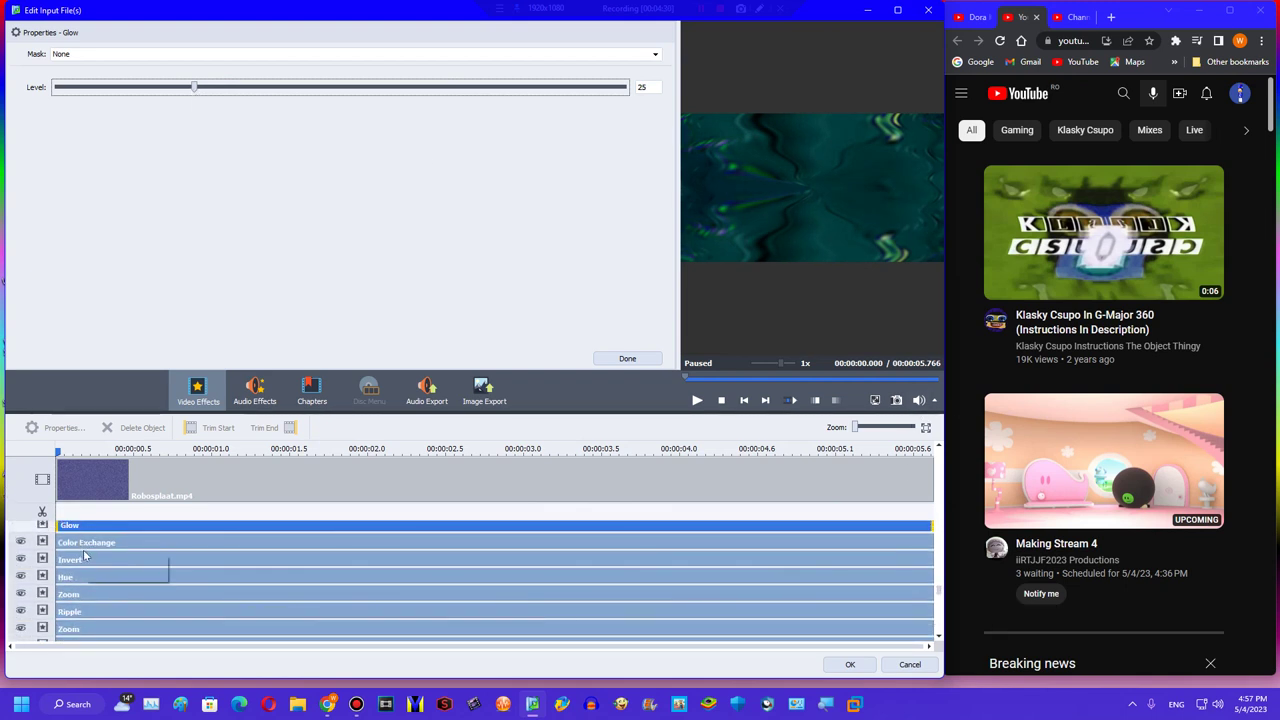
left_click(86, 543)
left_click(103, 84)
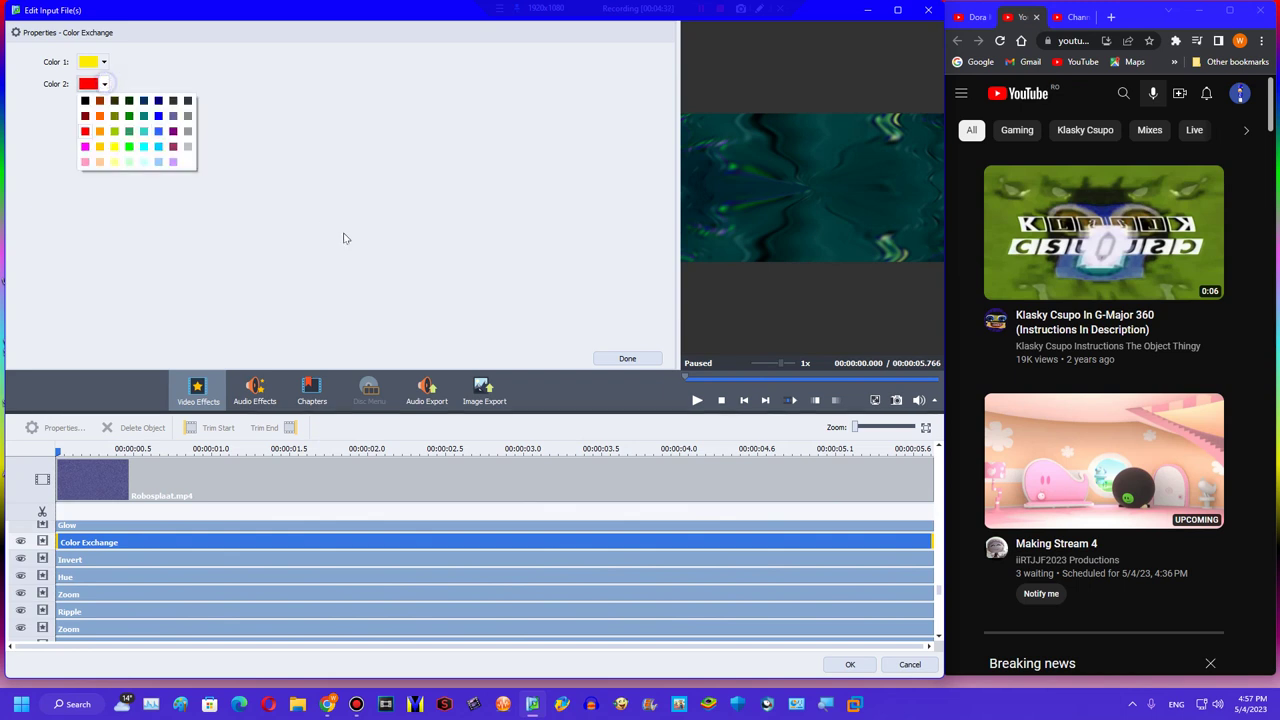
left_click(188, 164)
Set the Zoom value of the Zoom effect directly above Ripple to -50.
left_click(92, 594)
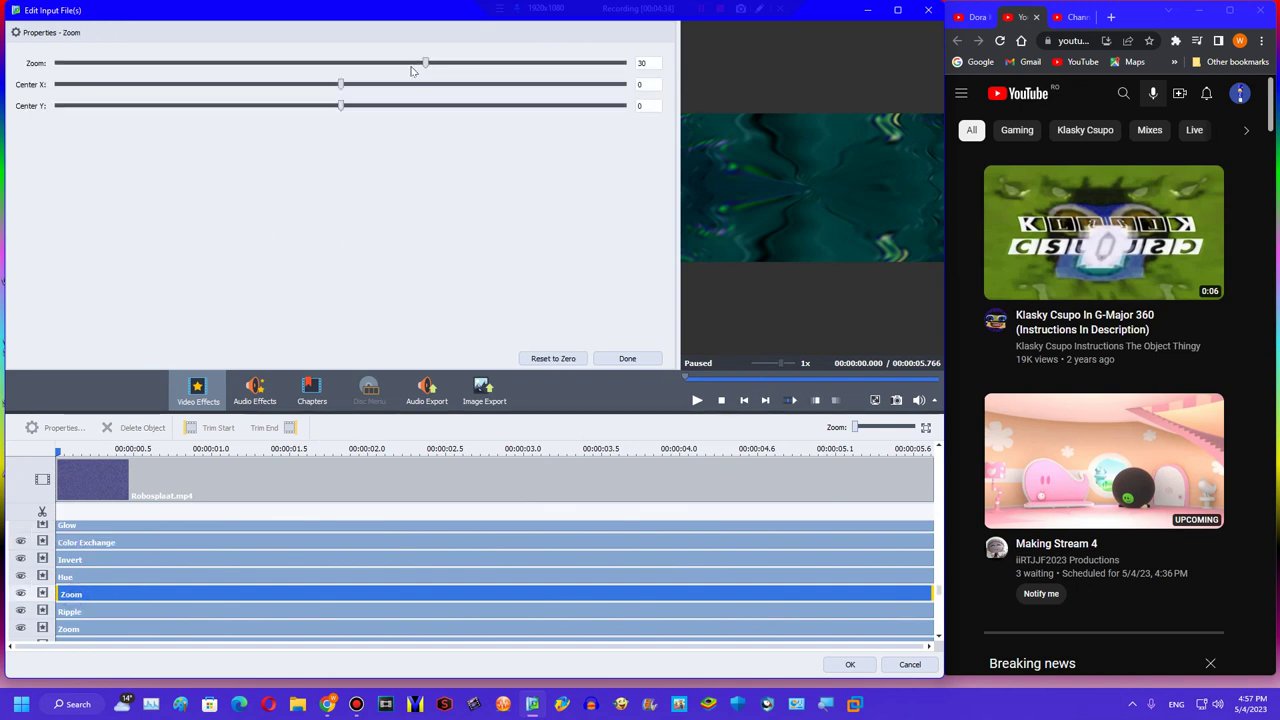
left_click(285, 66)
left_click_drag(260, 64, 62, 64)
left_click_drag(22, 10, 145, 15)
double_click(146, 15)
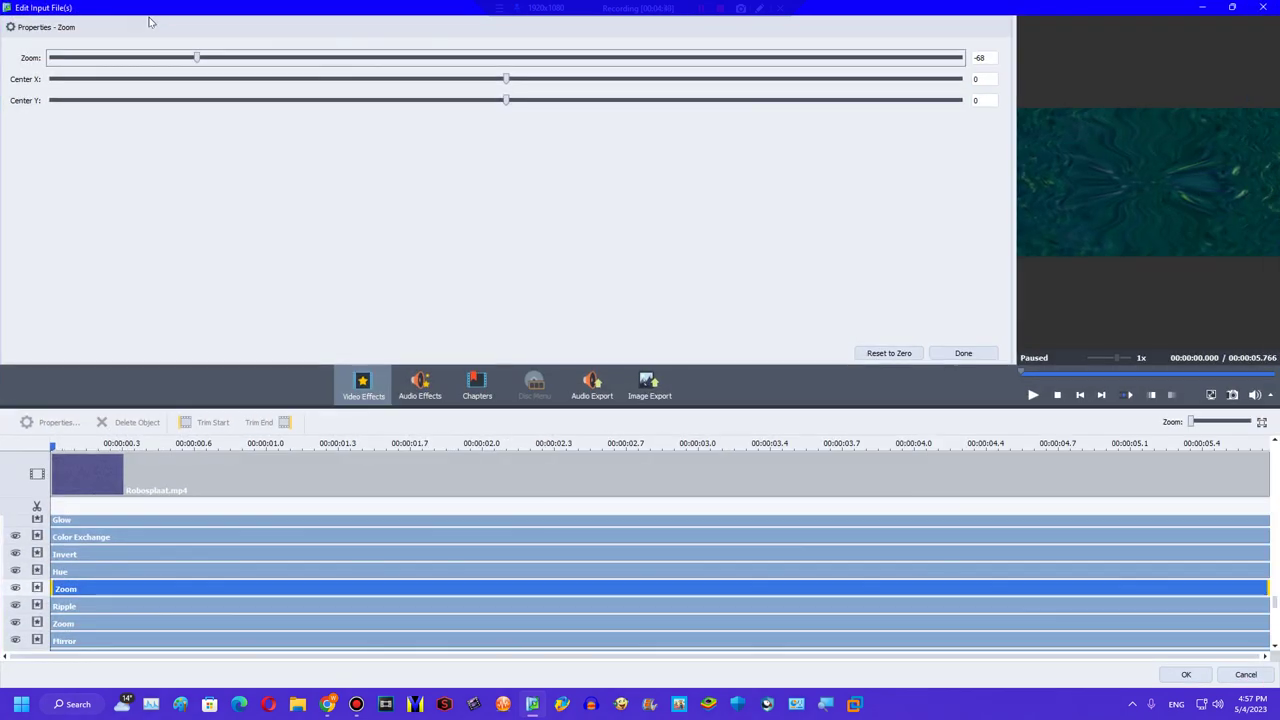
left_click(1230, 9)
left_click_drag(152, 64, 197, 67)
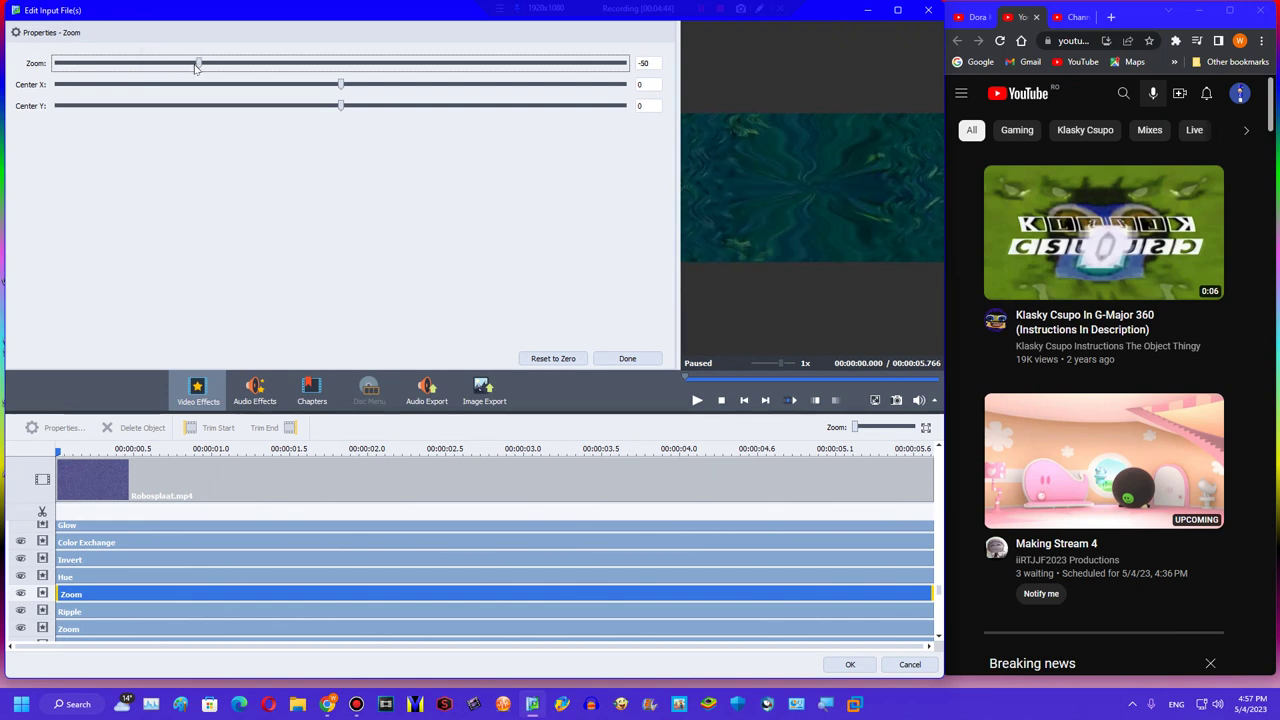
Set the Ripple effect to Omega 10, Speed 0 and Offset 75, and move the playhead to about 1.4 seconds.
left_click(115, 614)
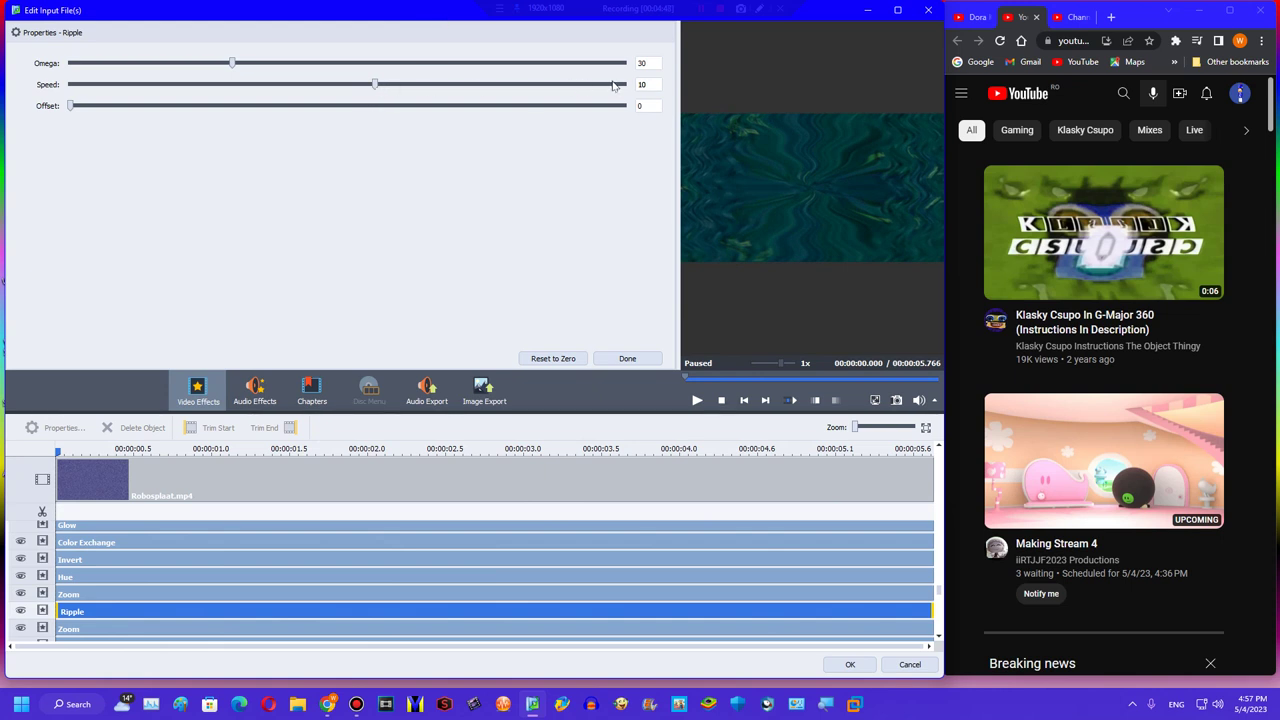
mouse_move(479, 105)
left_mouse_down()
mouse_move(514, 106)
mouse_move(486, 106)
left_mouse_up()
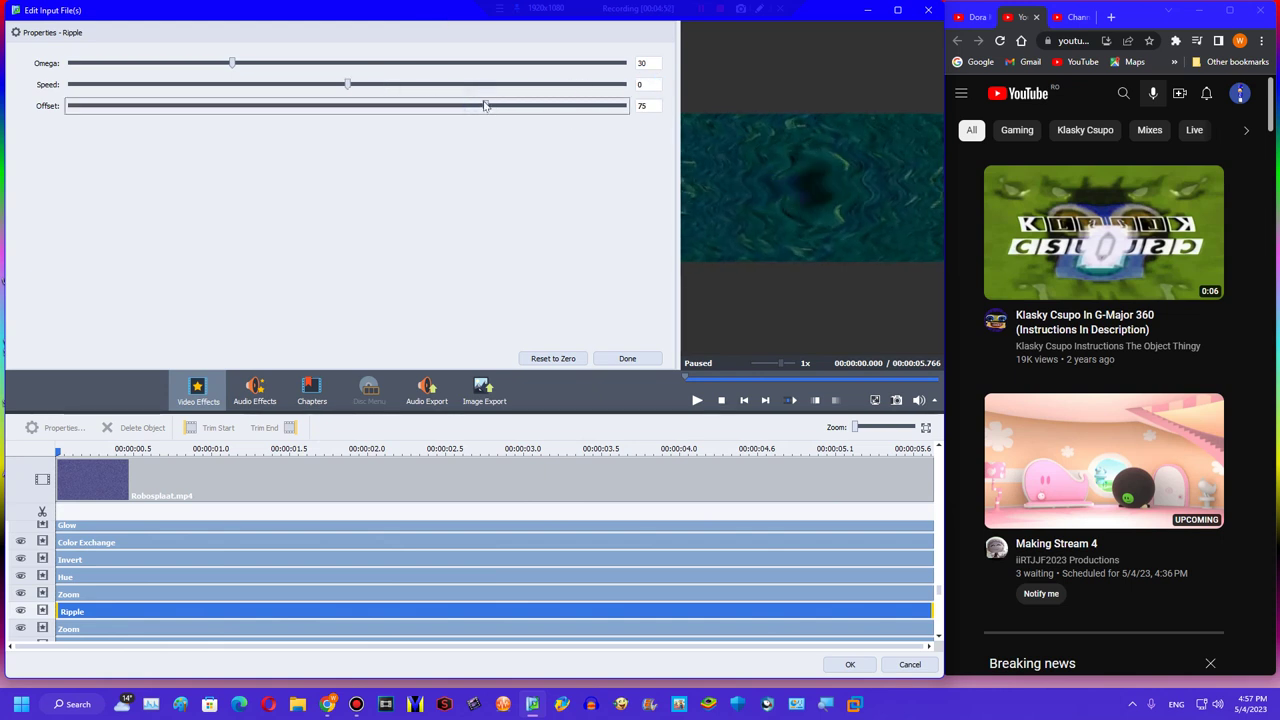
left_click_drag(192, 63, 113, 74)
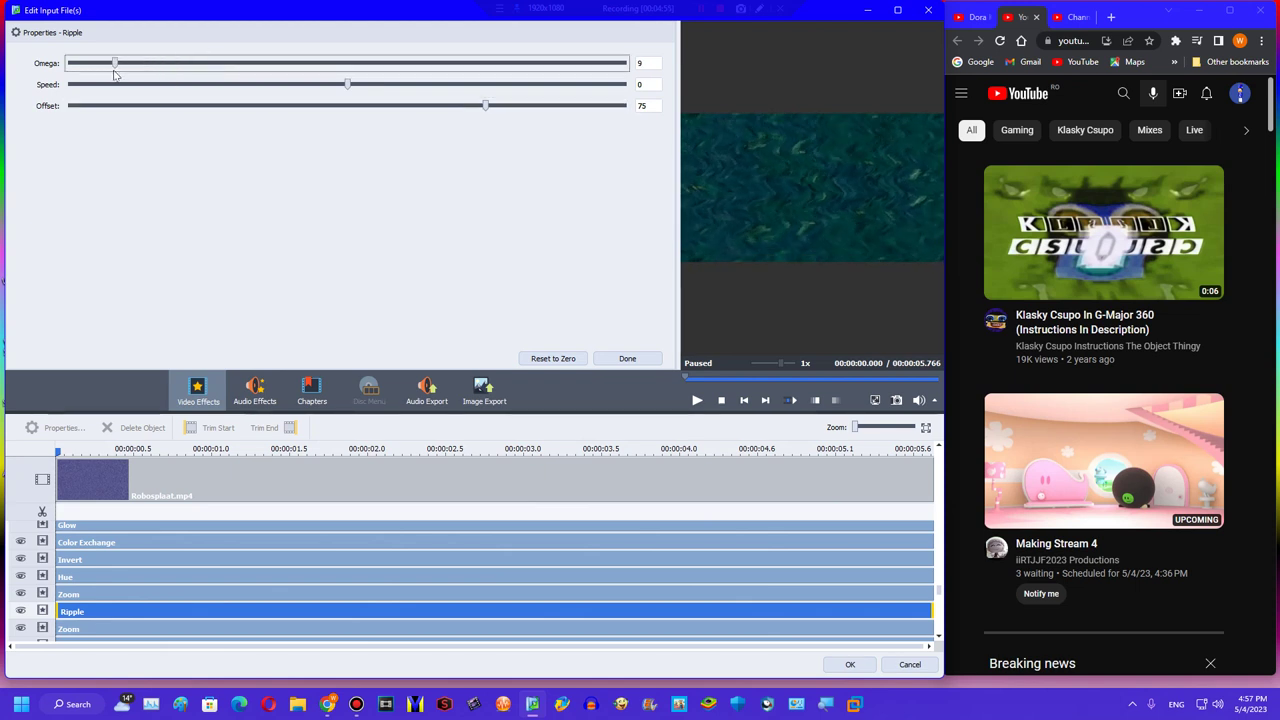
left_click(268, 452)
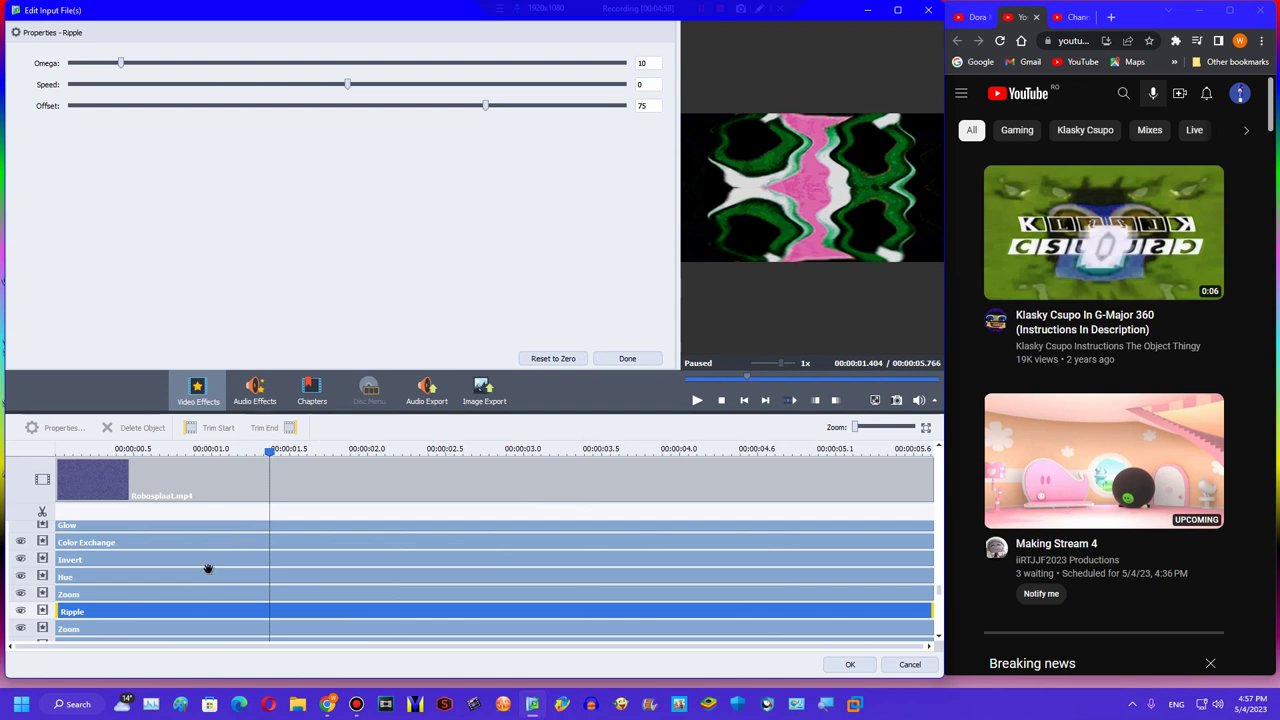
Set the Zoom value of the Zoom effect between Ripple and Mirror to 9.
left_click(156, 593)
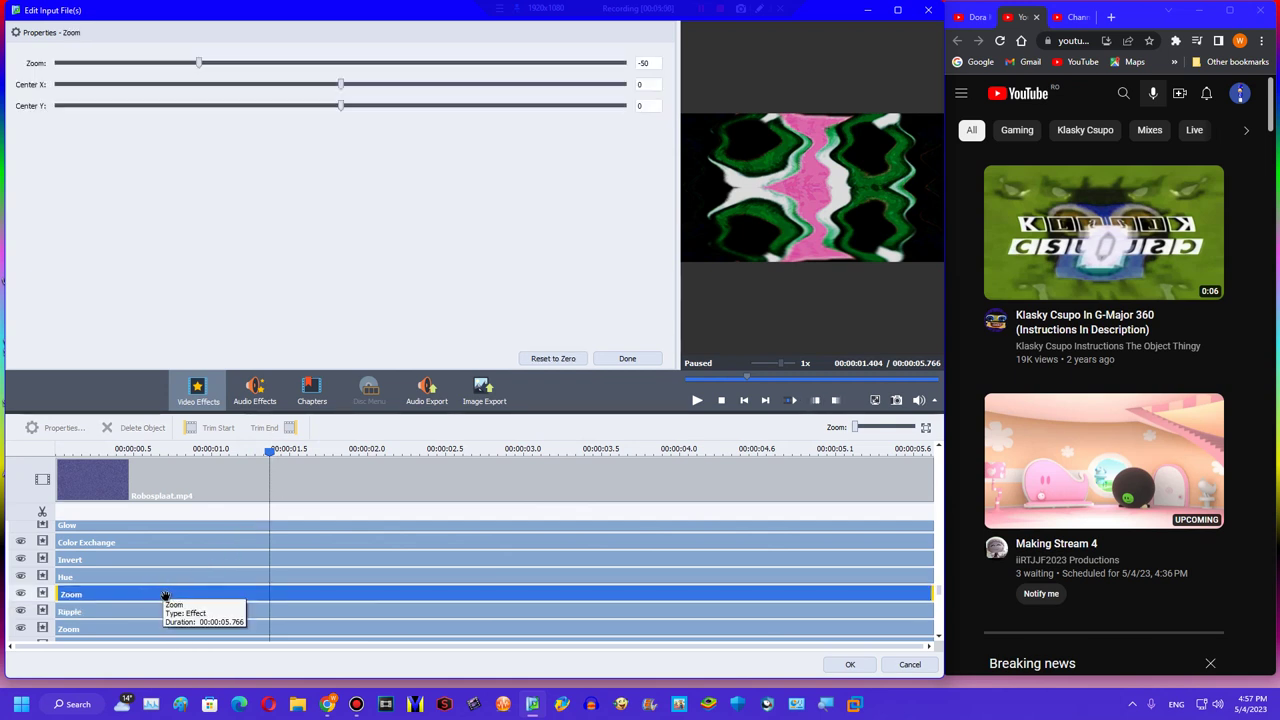
scroll(243, 623, "down", 1)
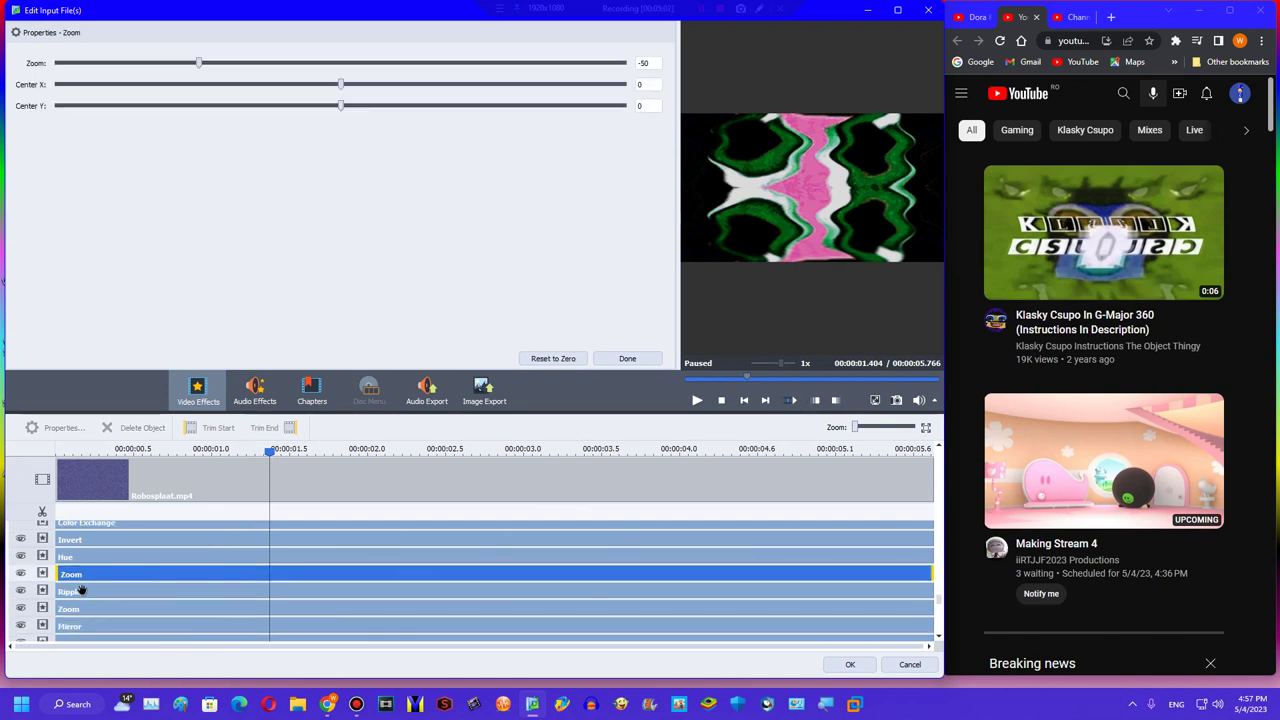
left_click(76, 624)
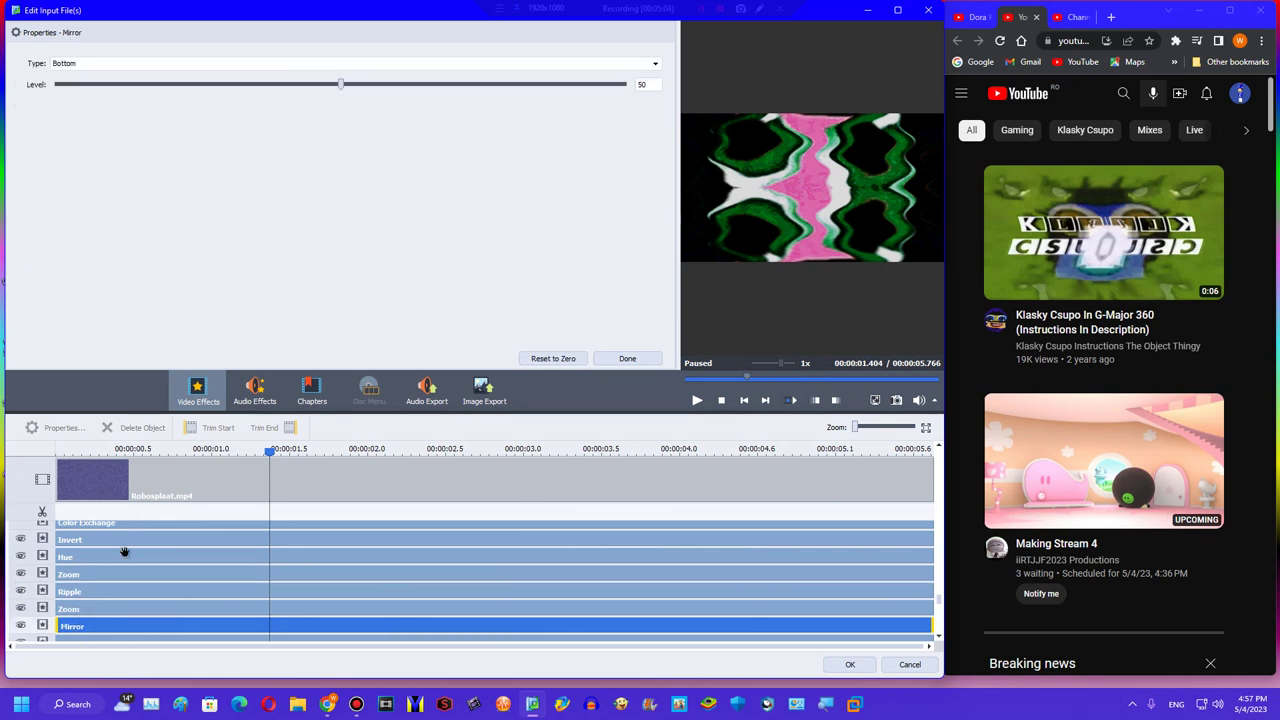
left_click(100, 609)
left_click(409, 62)
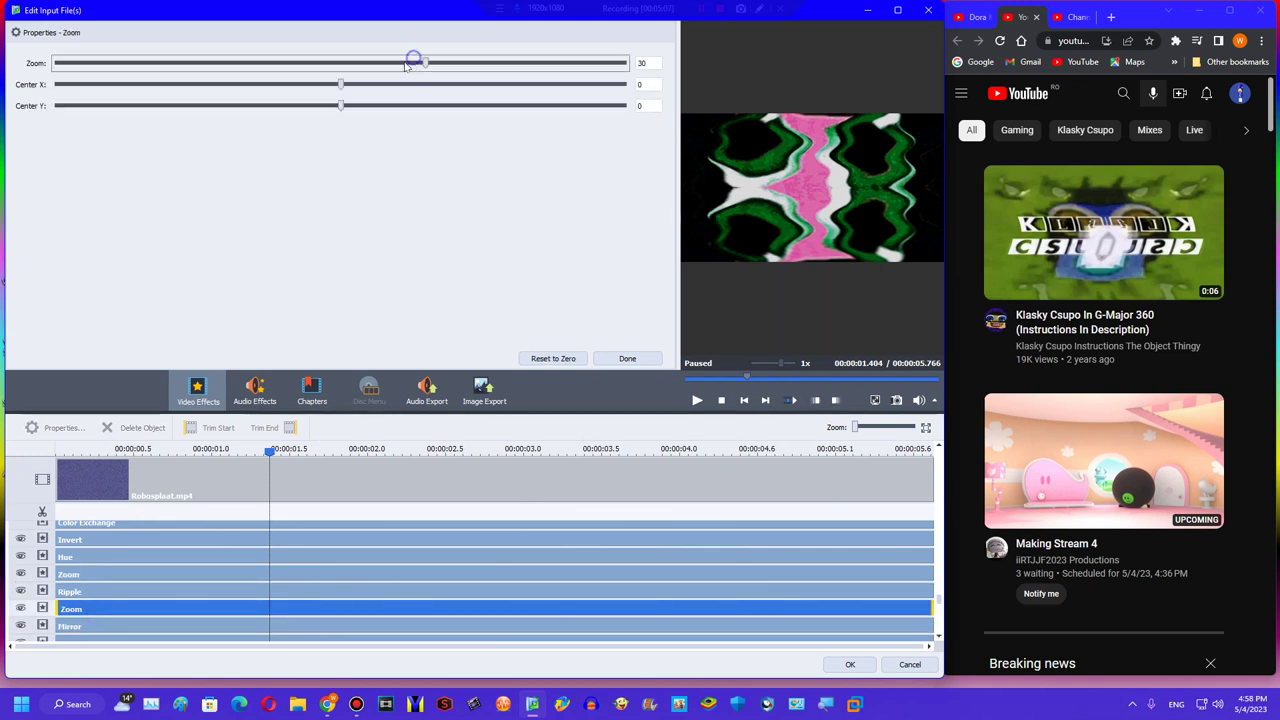
left_click_drag(390, 72, 364, 74)
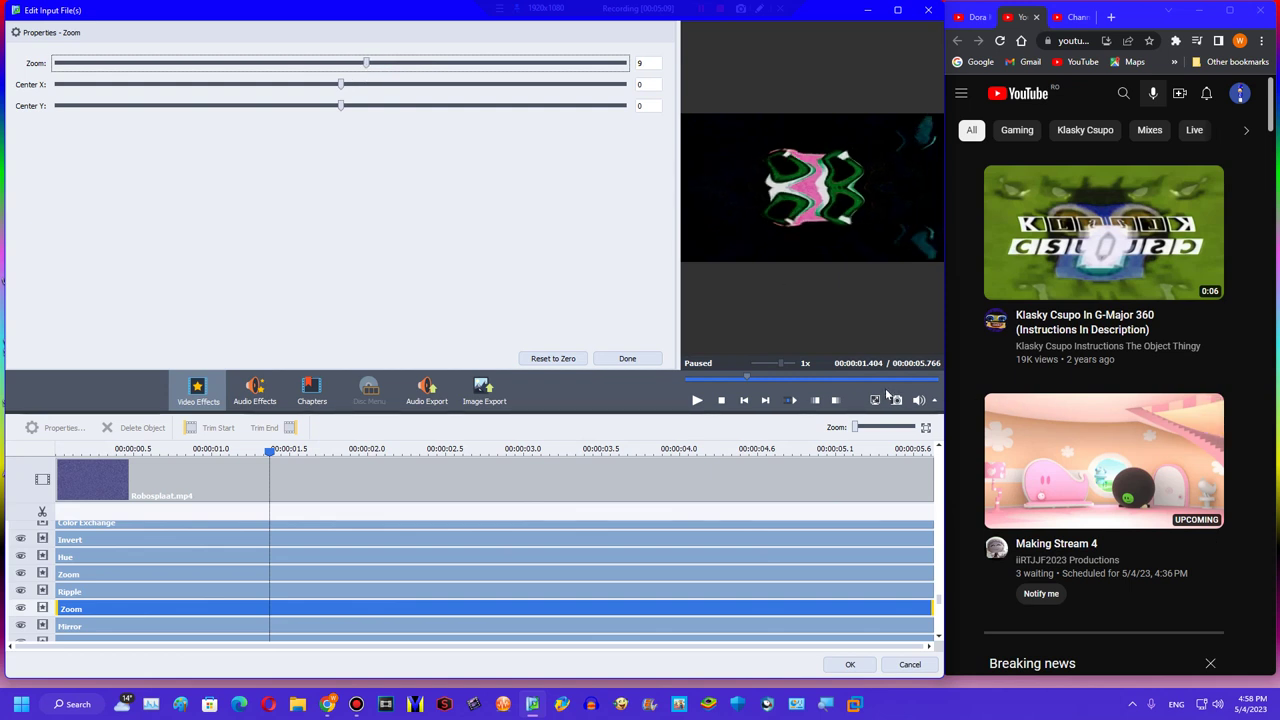
Delete the Invert effect between the Color Exchange and Hue effects above the Zoom and Ripple effects.
scroll(40, 605, "up", 1)
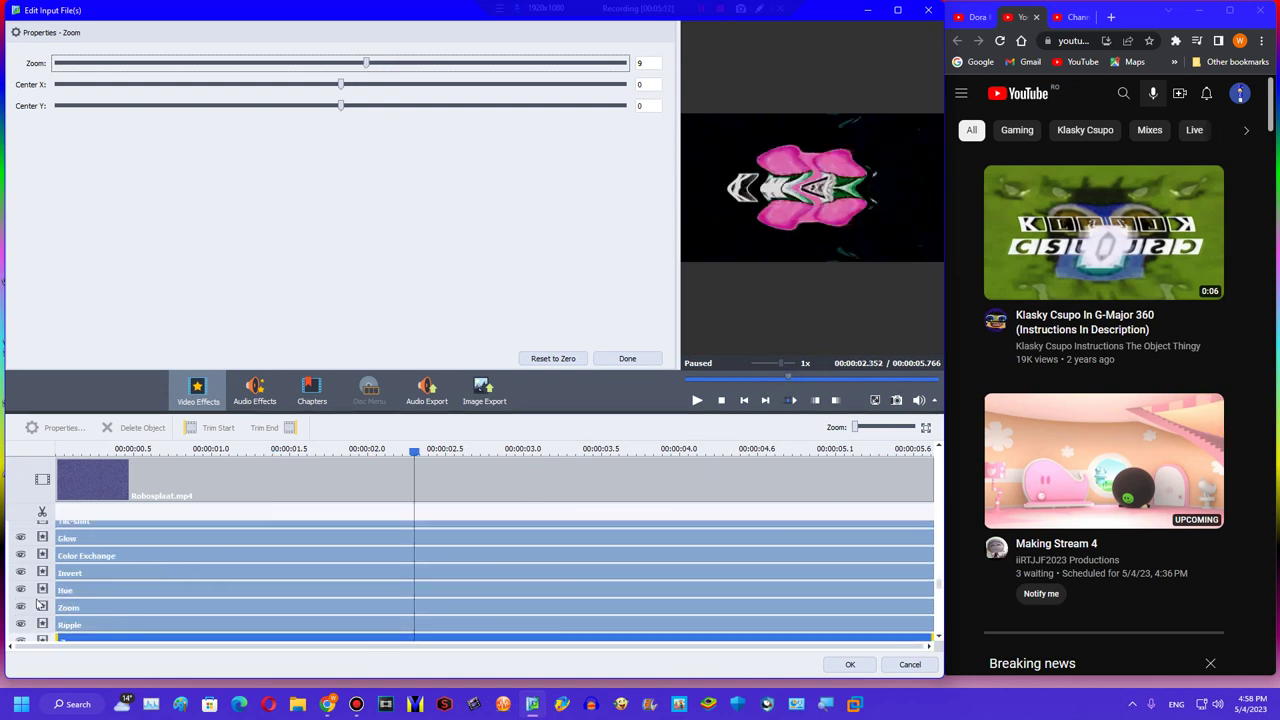
left_click(70, 590)
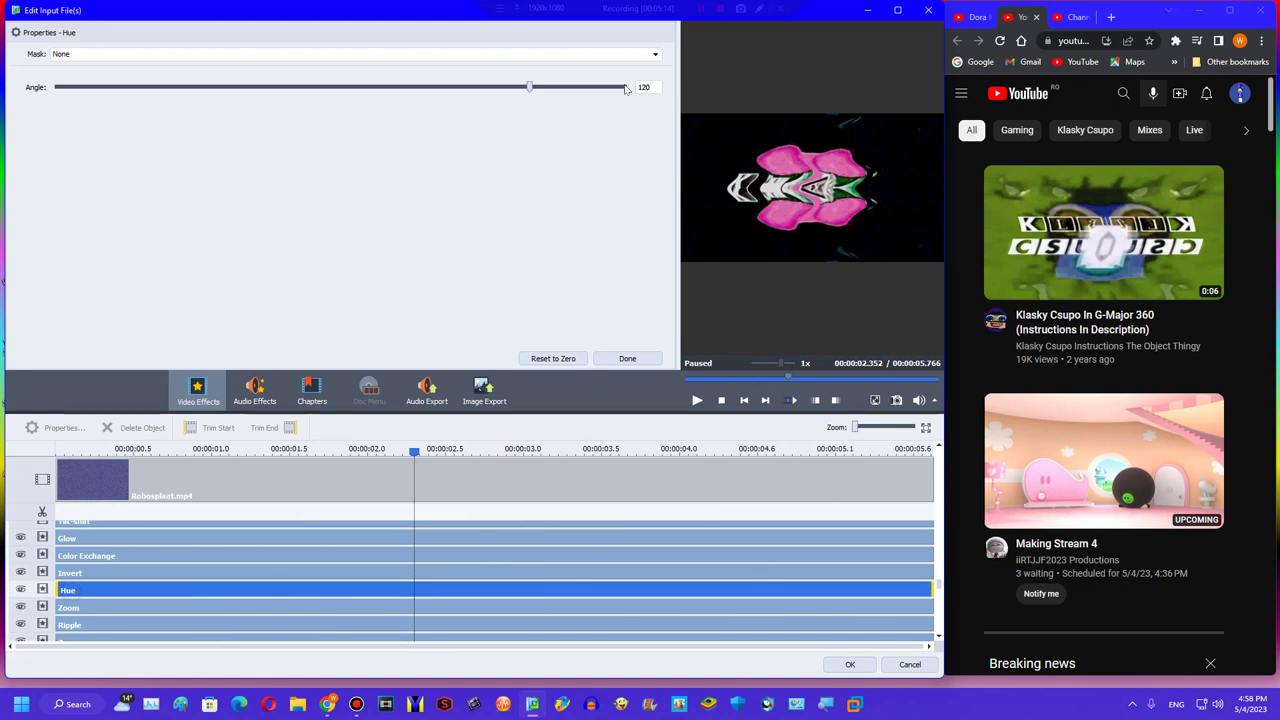
right_click(83, 574)
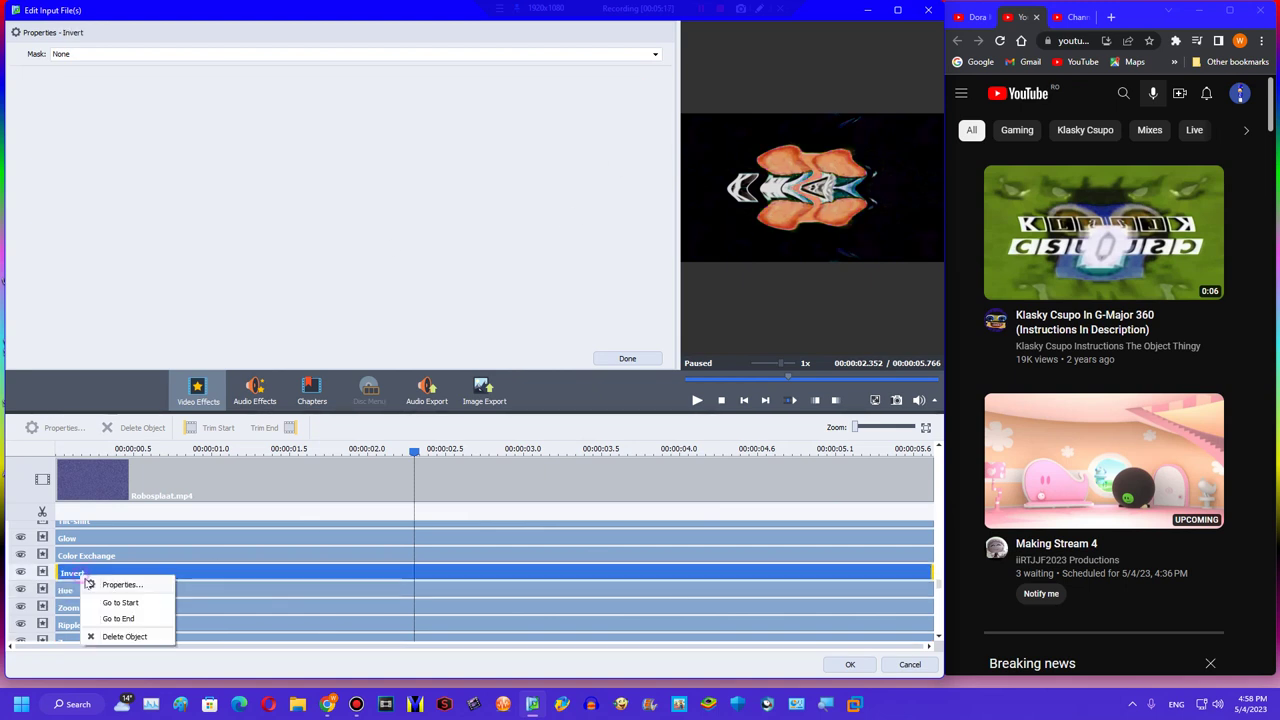
left_click(103, 637)
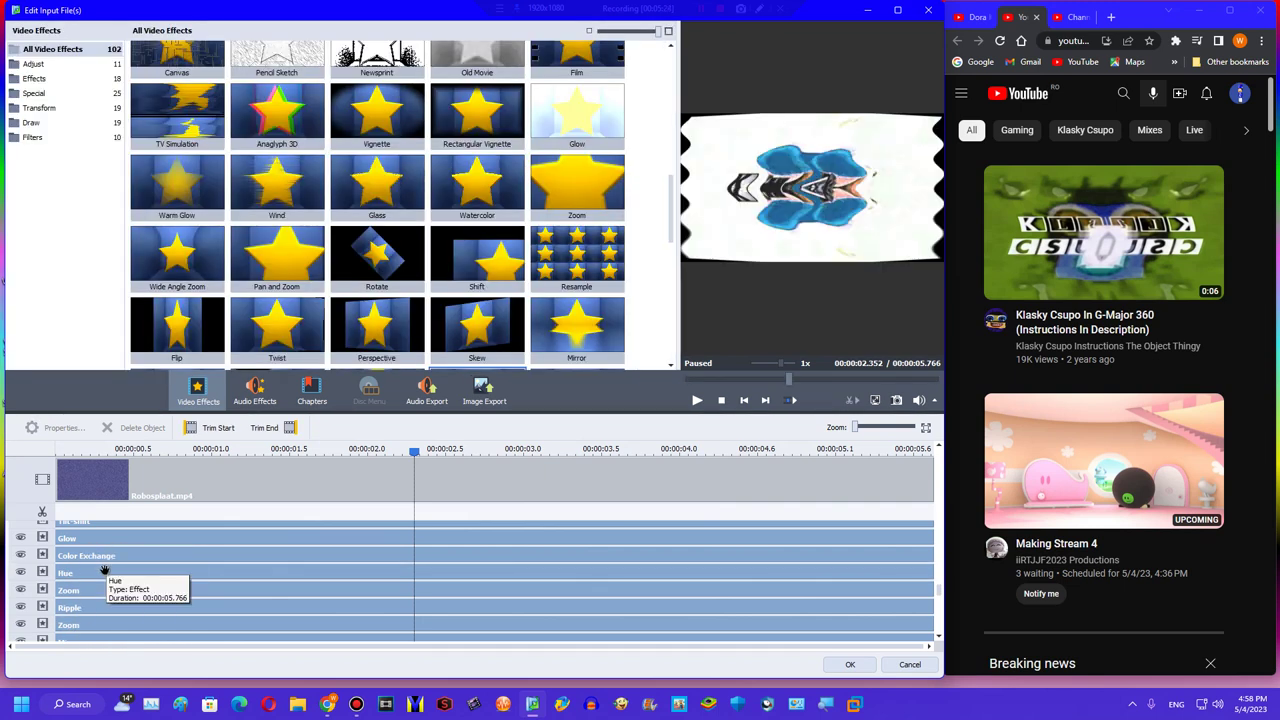
Delete the Invert effect between the Color Exchange and Hue effects above Colorize.
scroll(115, 563, "down", 5)
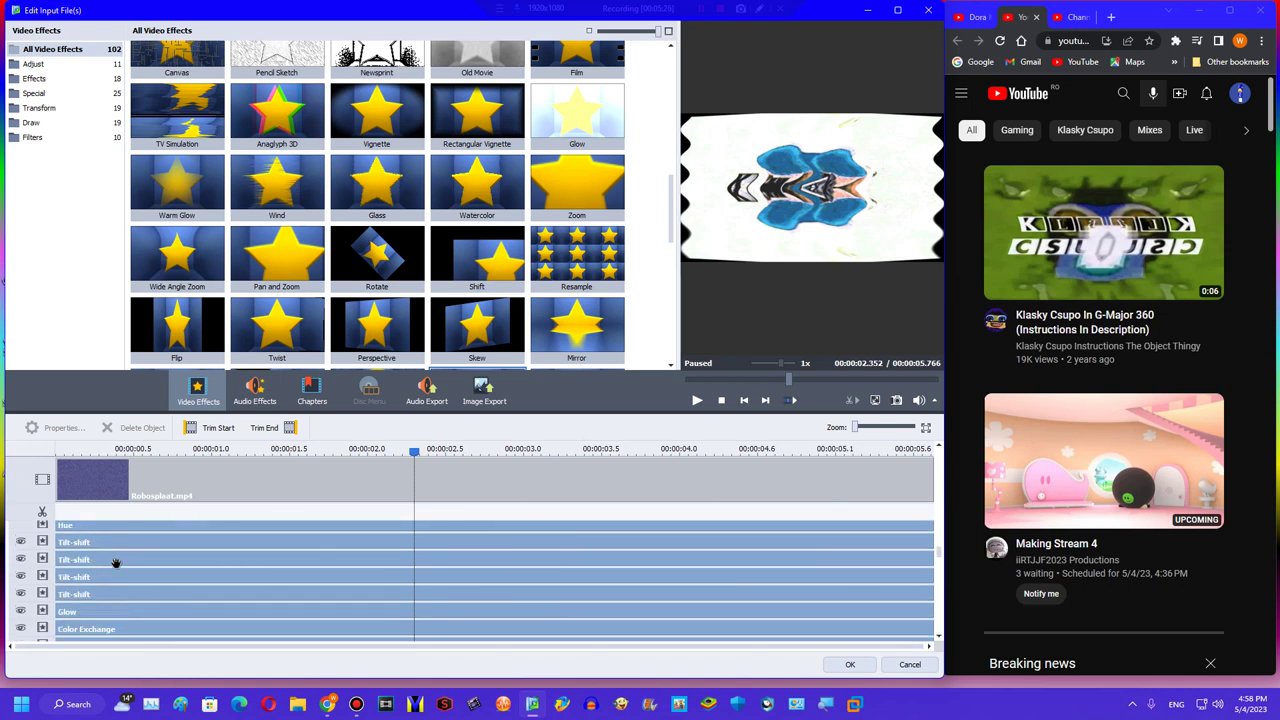
scroll(115, 563, "down", 4)
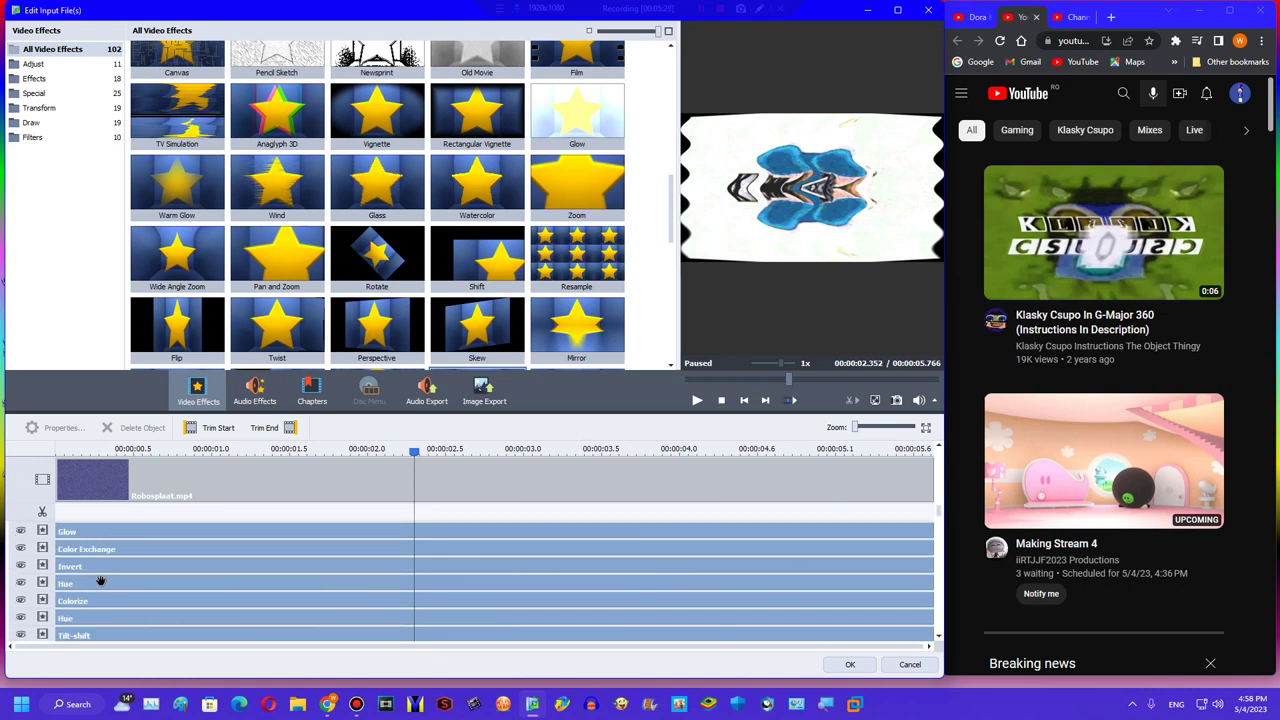
left_click(88, 601)
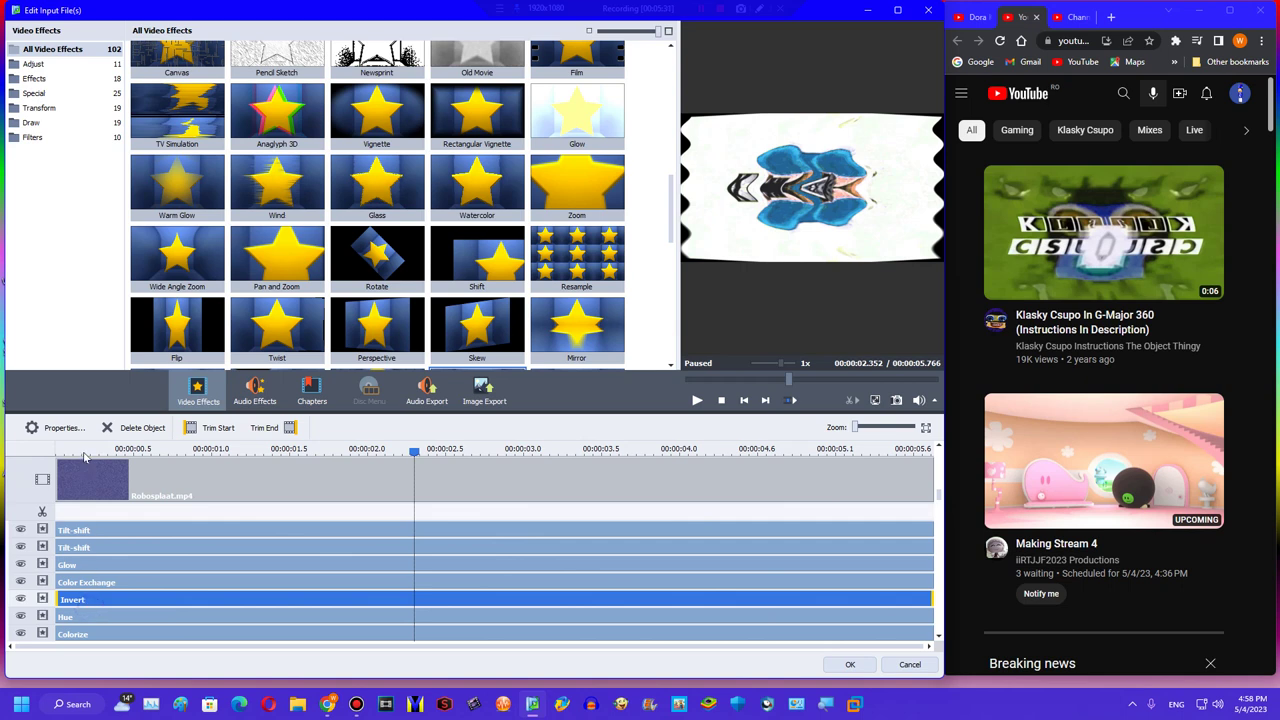
left_click(132, 428)
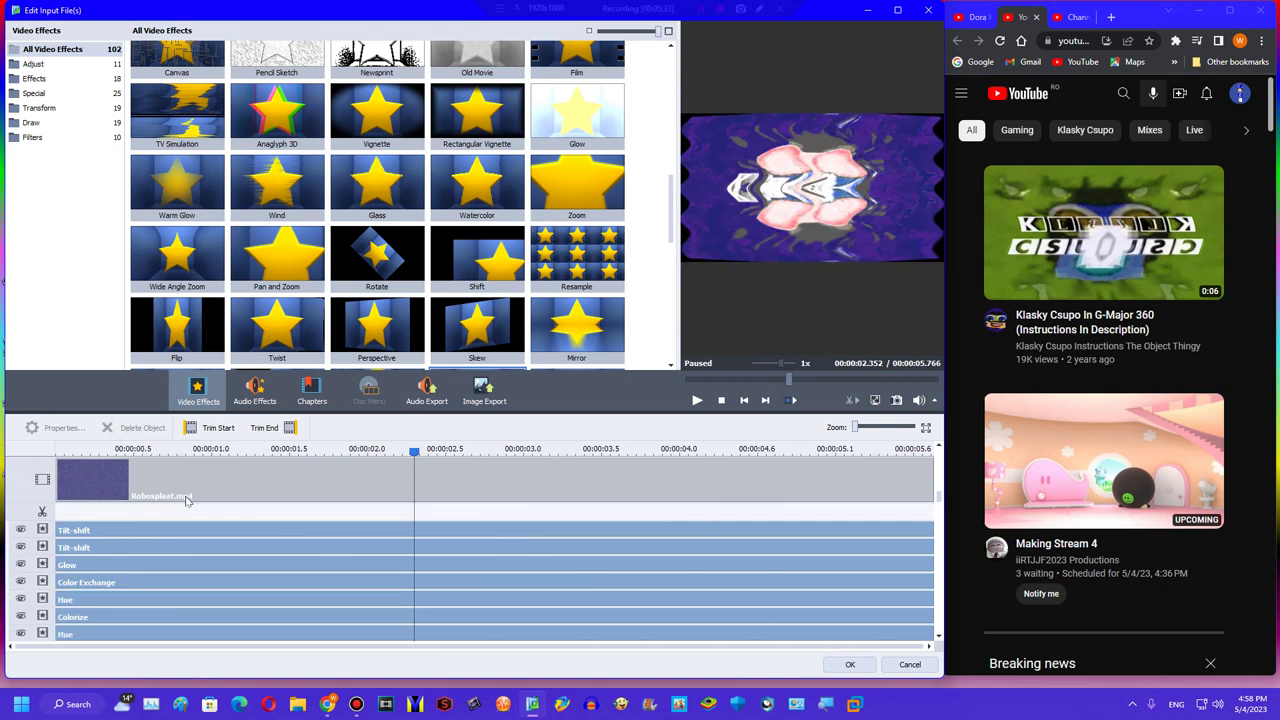
scroll(236, 556, "up", 3)
scroll(643, 571, "down", 3)
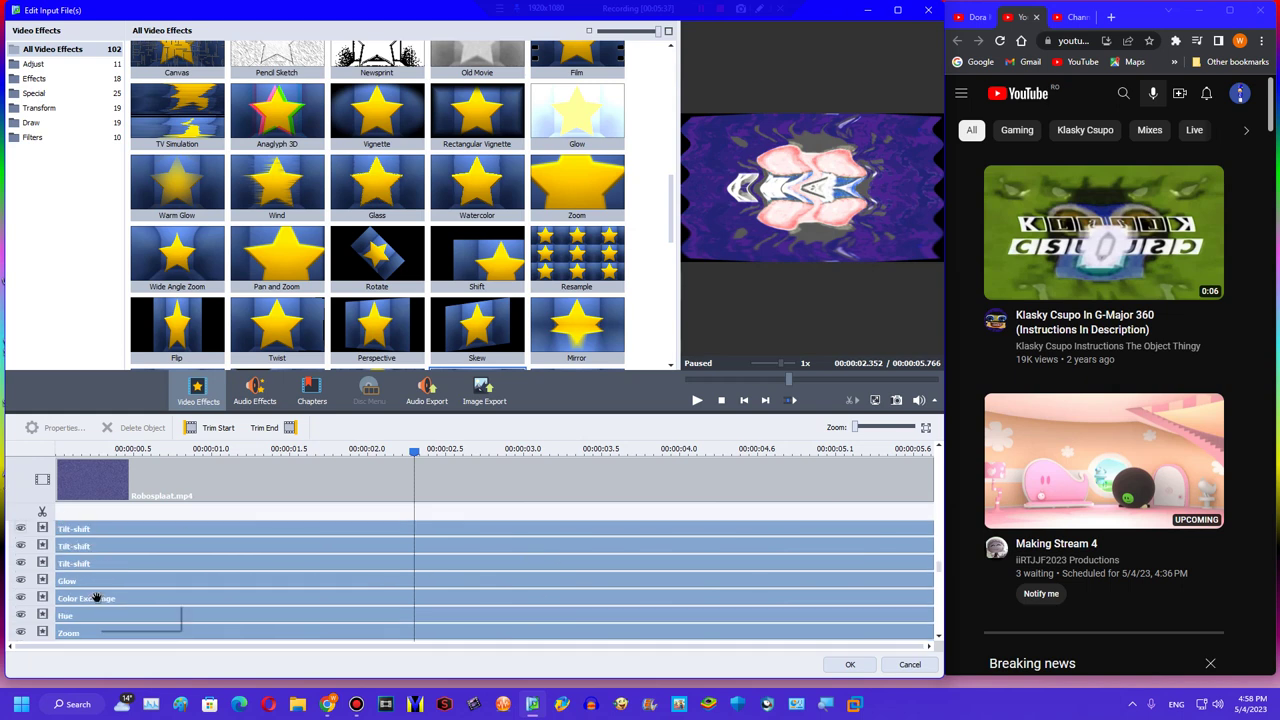
left_click(96, 598)
left_click(57, 427)
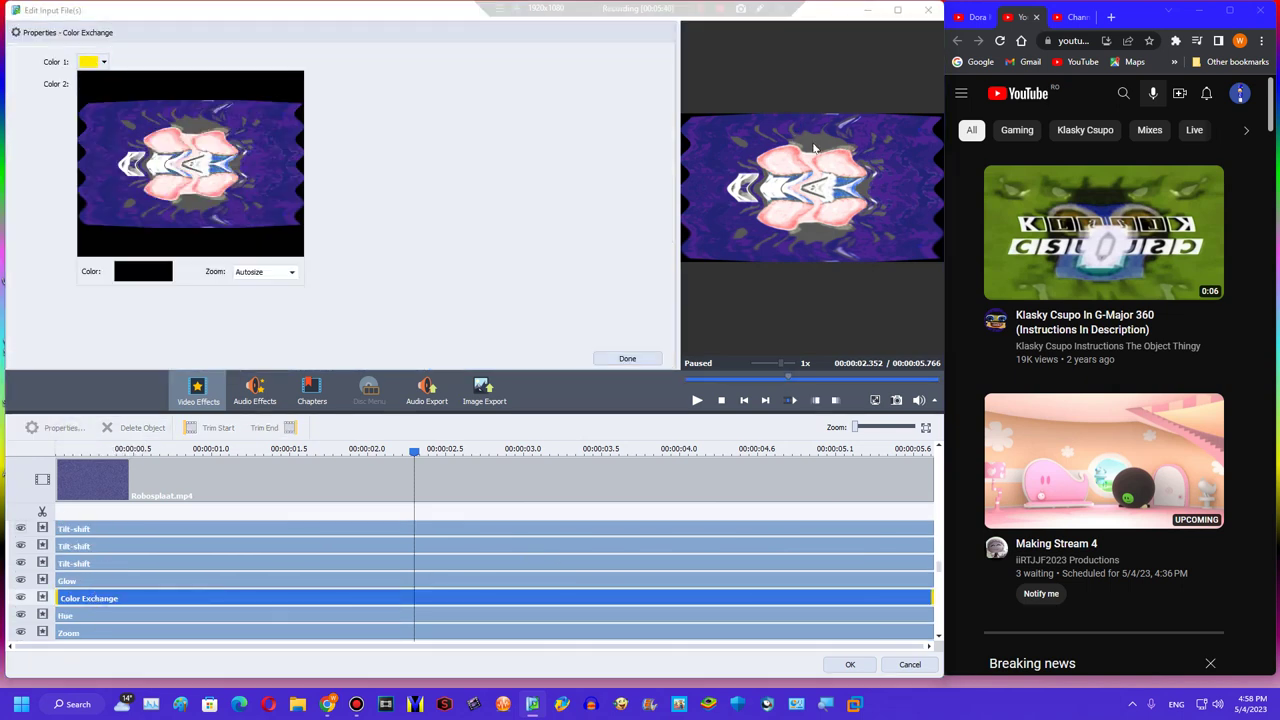
left_click(428, 214)
In the Color Exchange effect above Hue and Colorize, sample the grey splat from the picture as Color 1 and set Color 2 to black.
left_click_drag(940, 569, 926, 495)
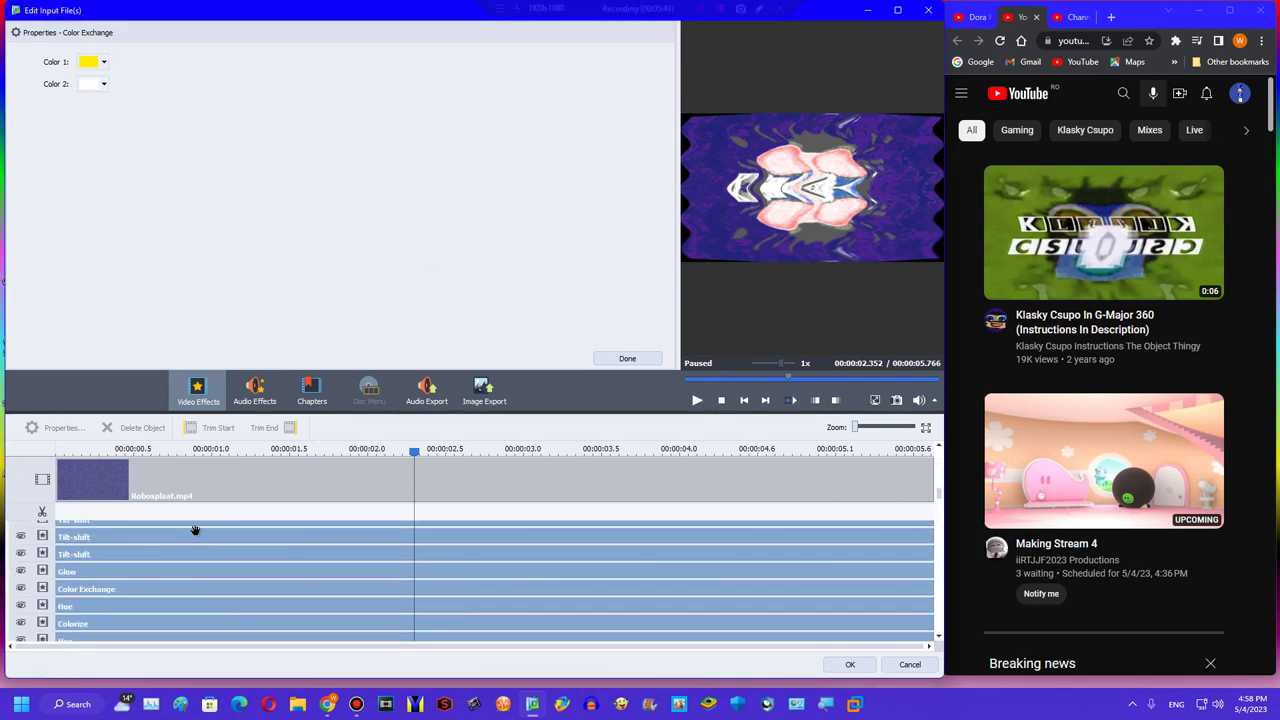
left_click(176, 589)
left_click(92, 64)
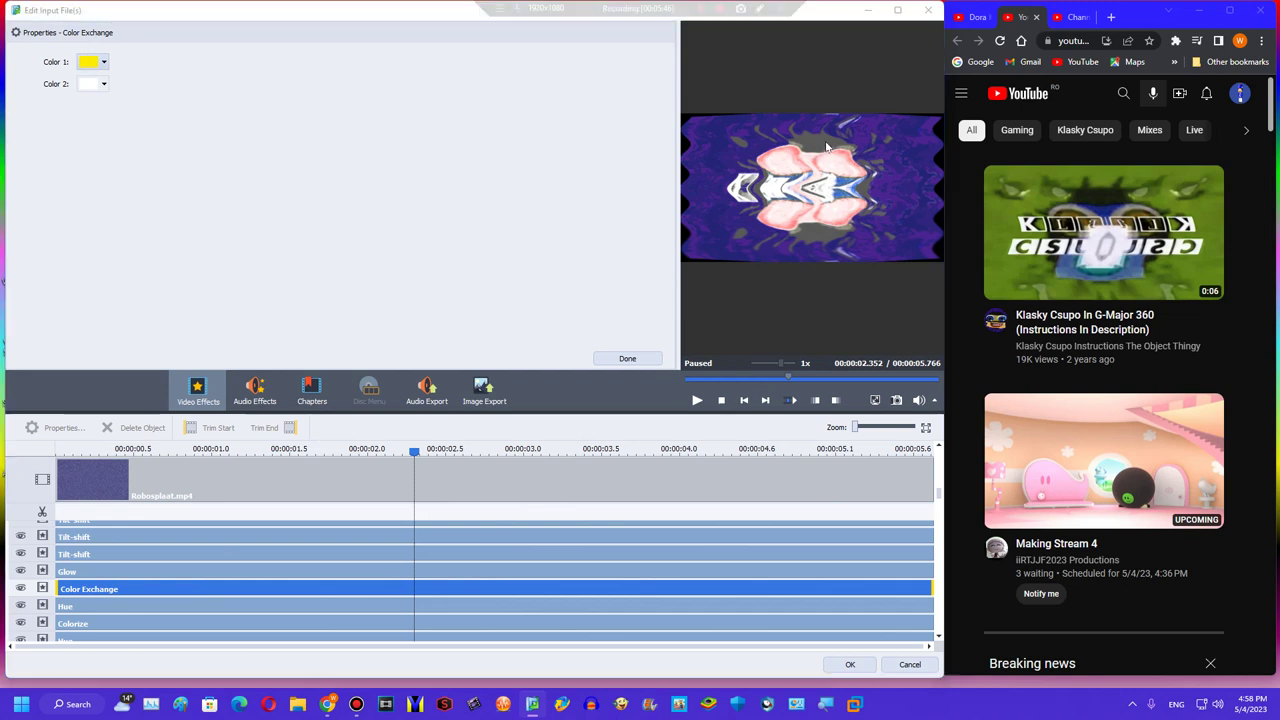
left_click(197, 123)
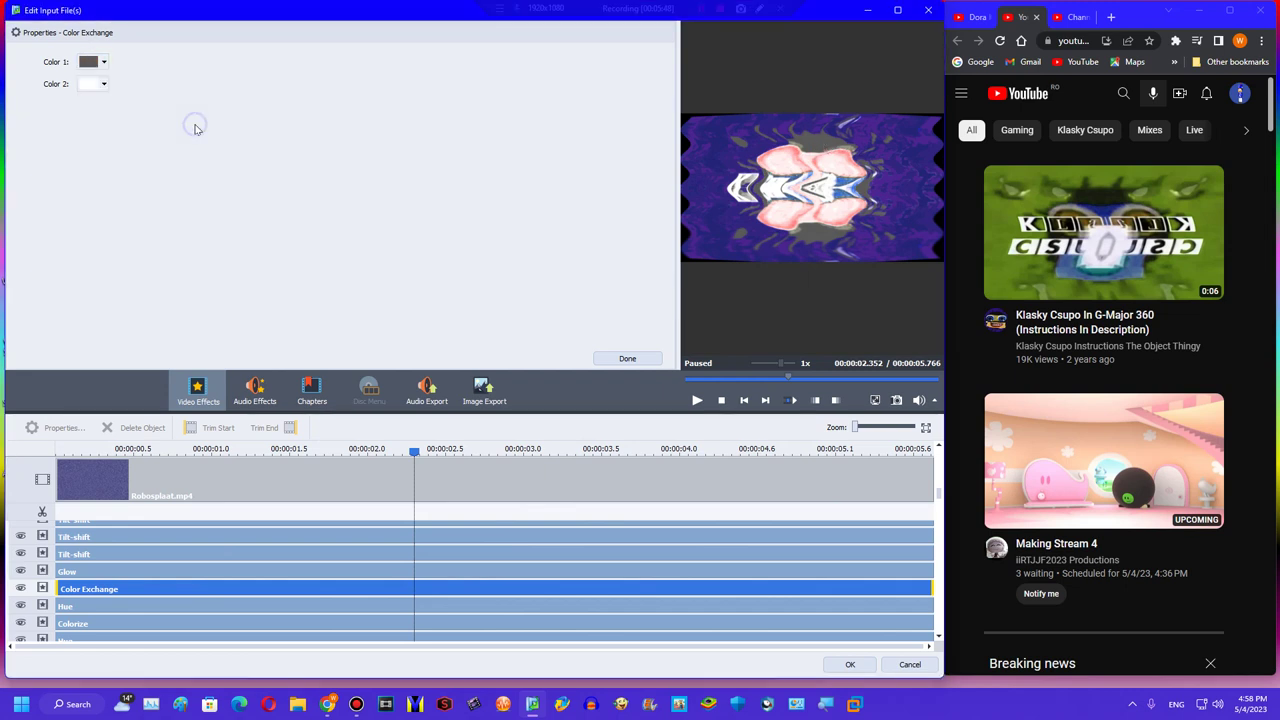
left_click(104, 84)
left_click(88, 100)
Set the Level of the Glow effect below the four Tilt-shift effects that follow Colorize to 1.
left_click_drag(938, 497, 918, 539)
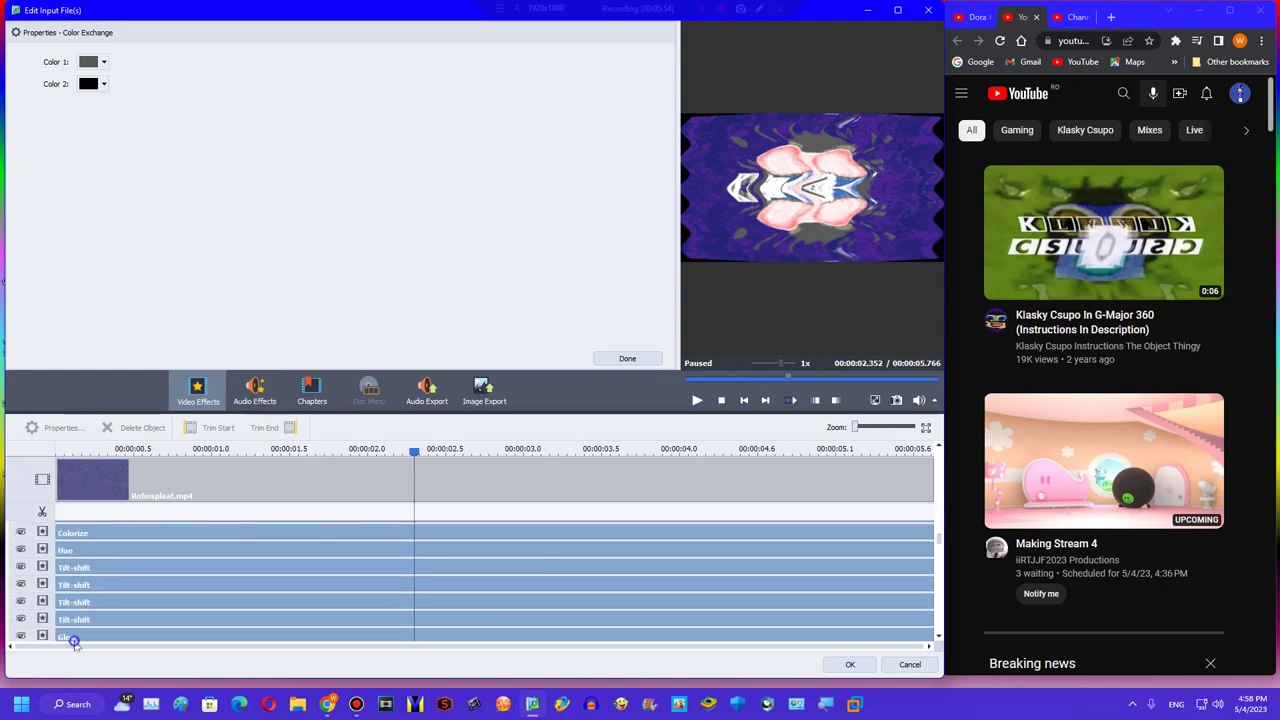
left_click(72, 637)
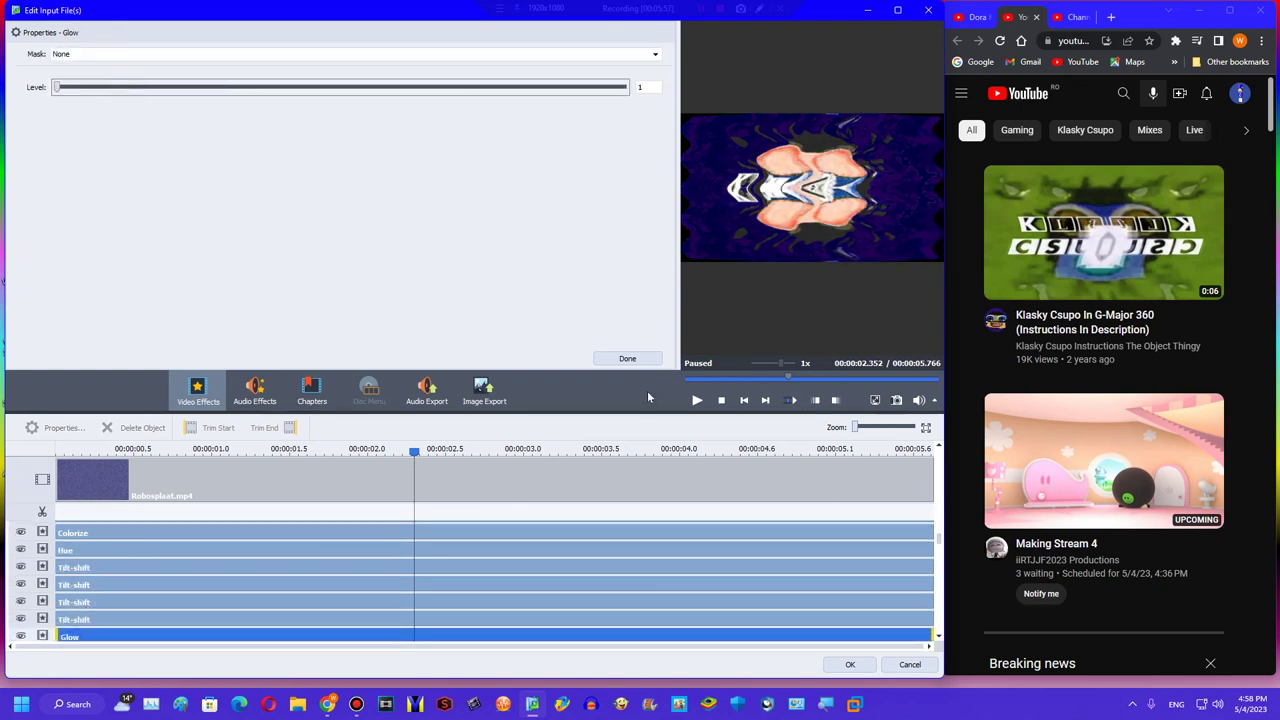
left_click(627, 358)
Resample Color 1 of the Color Exchange effect above Hue and Colorize from the splat's dark grey area.
scroll(226, 543, "up", 3)
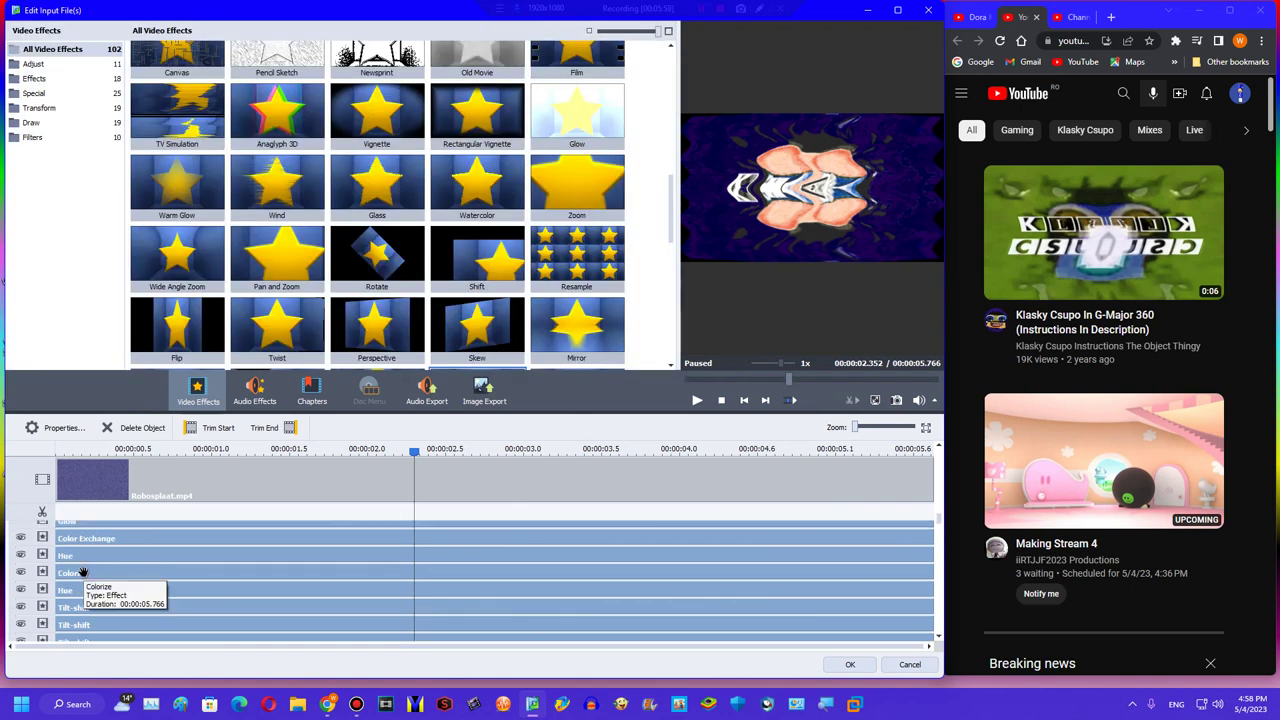
scroll(85, 565, "up", 1)
left_click(88, 552)
left_click(42, 427)
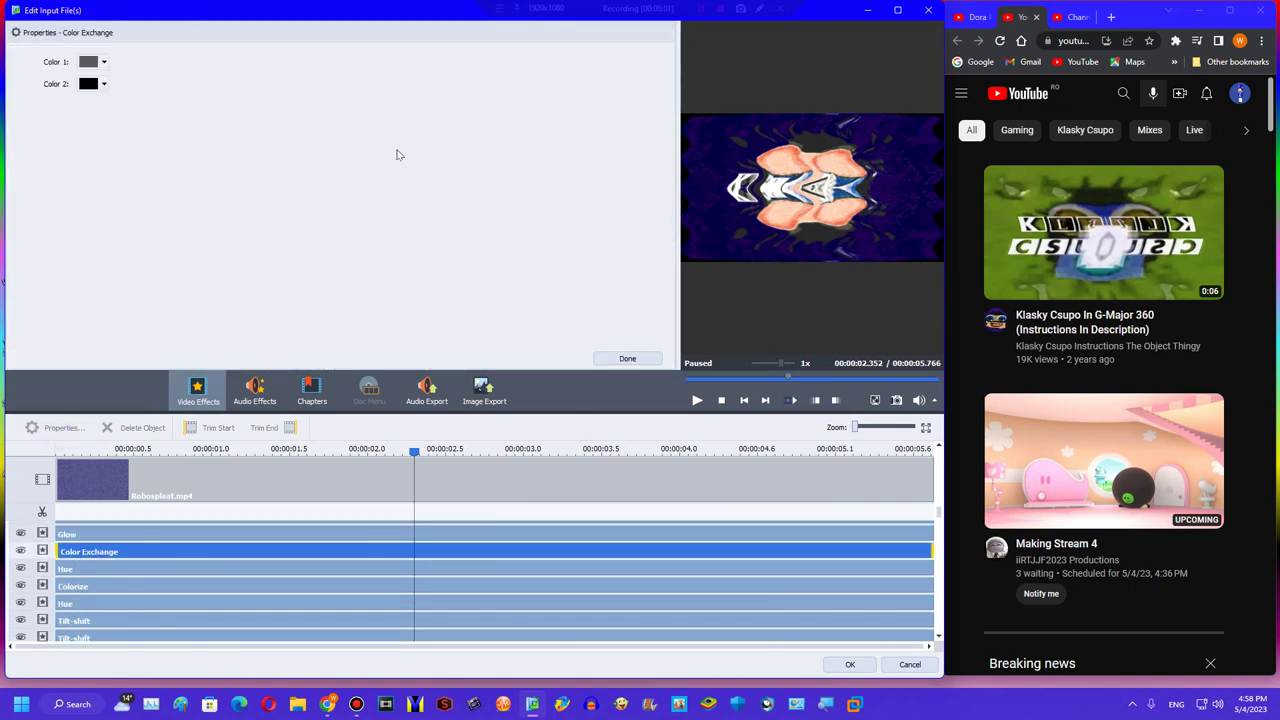
left_click(88, 58)
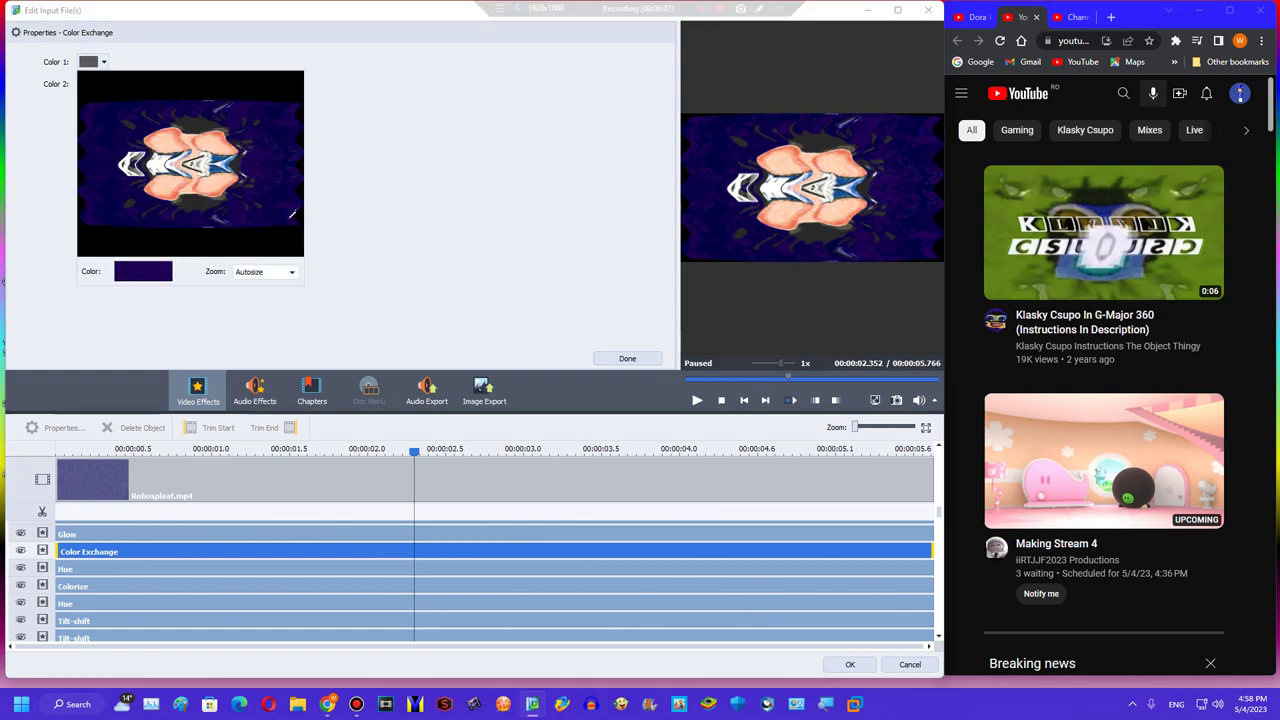
left_click(200, 115)
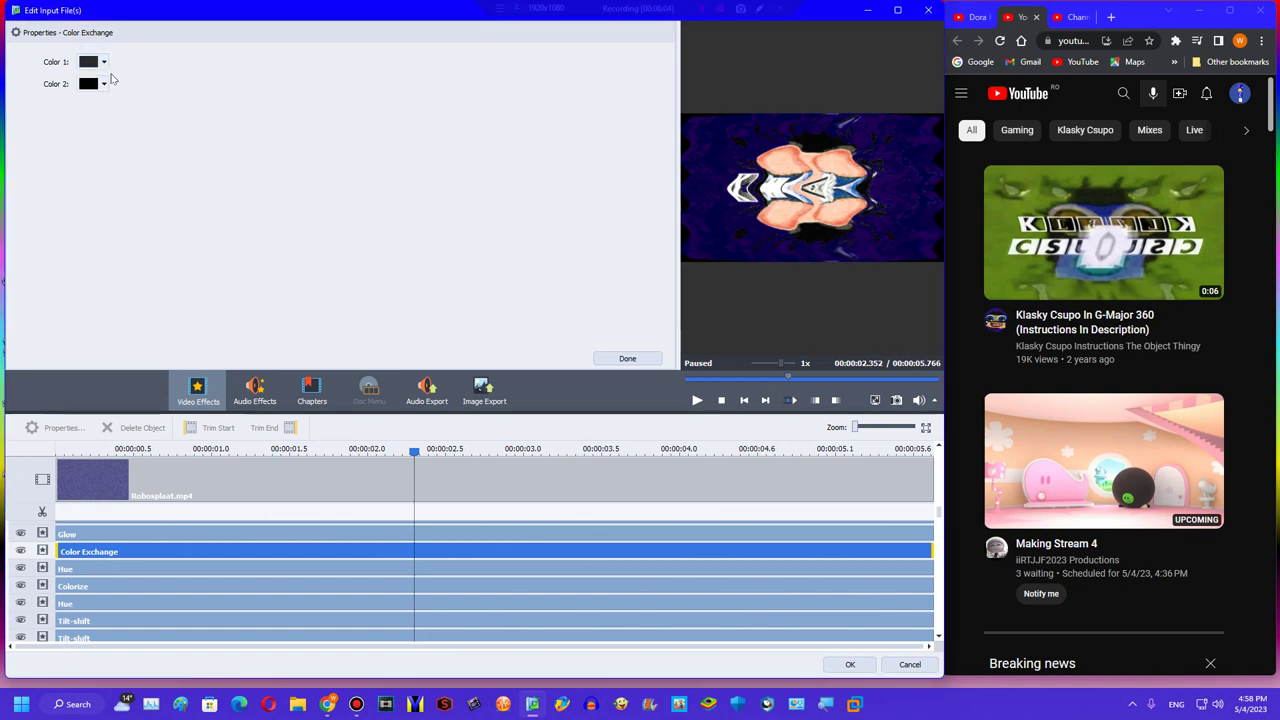
Set the Level of the Glow effect below the Tilt-shift effects to 25.
scroll(260, 591, "down", 2)
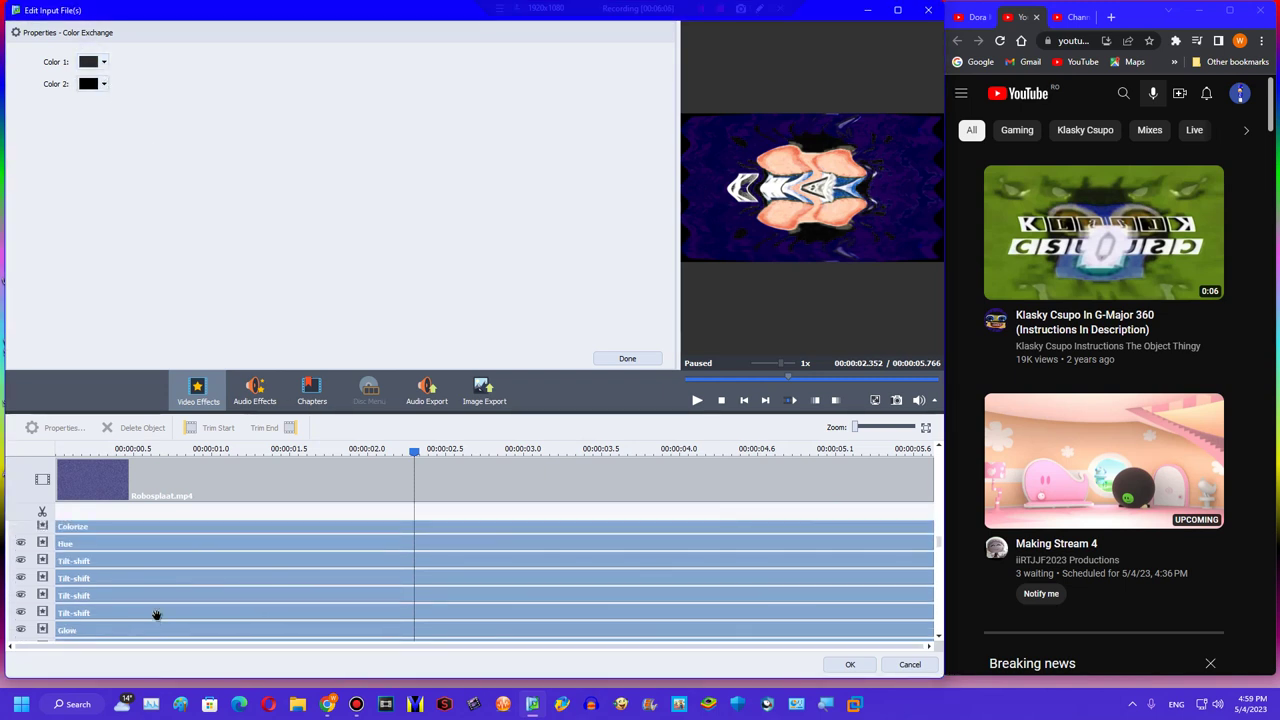
left_click(93, 631)
left_click(189, 88)
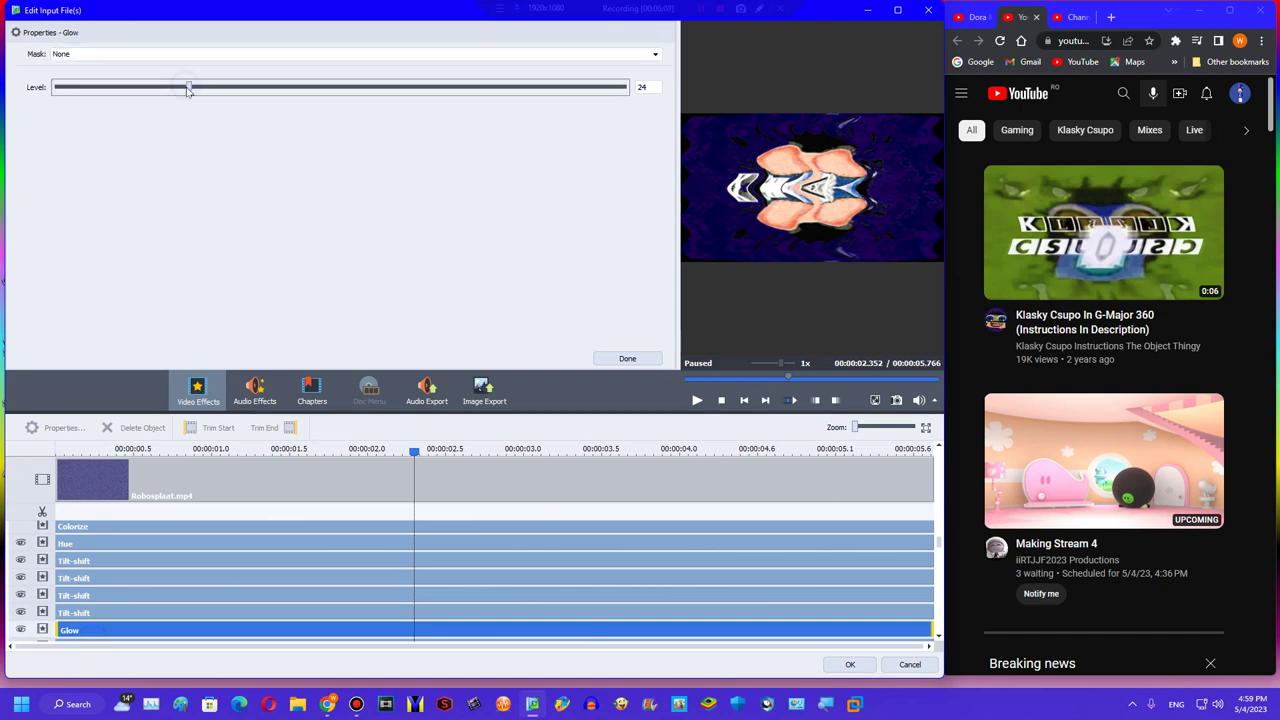
In the Color Exchange effect directly below that Glow, sample the dark splat as Color 1 and set Color 2 to black.
scroll(22, 597, "down", 1)
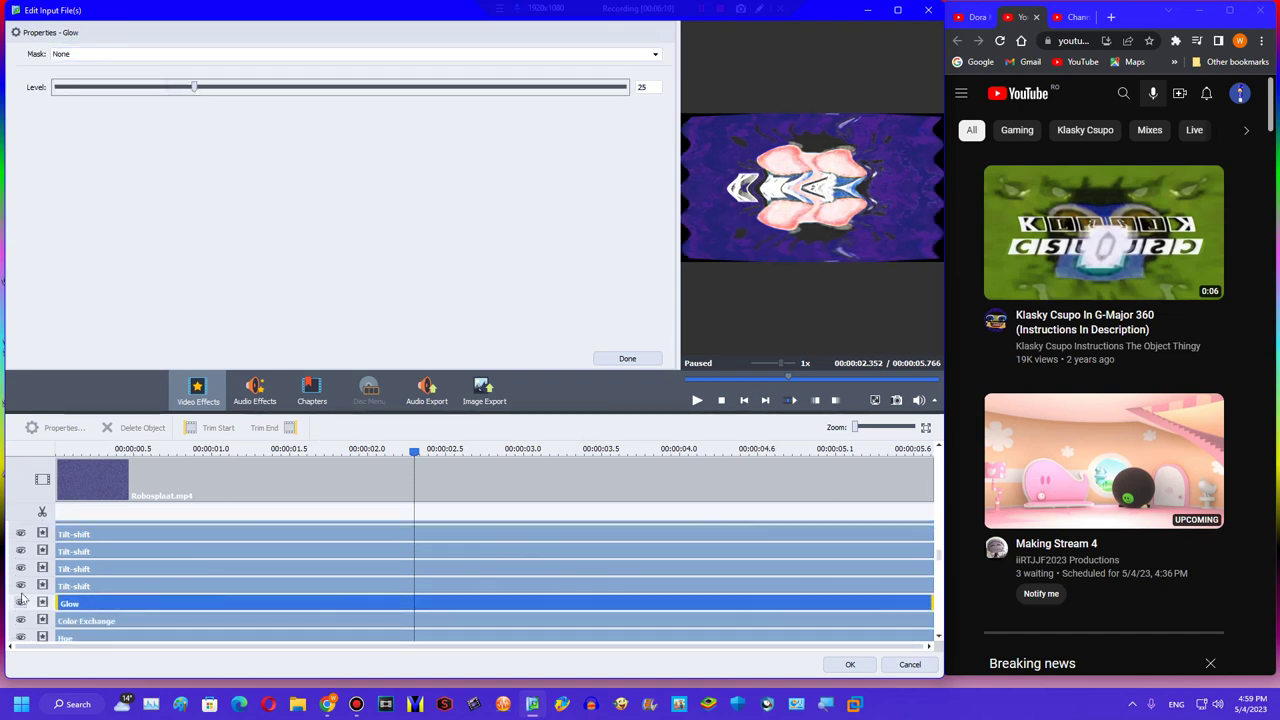
left_click(69, 622)
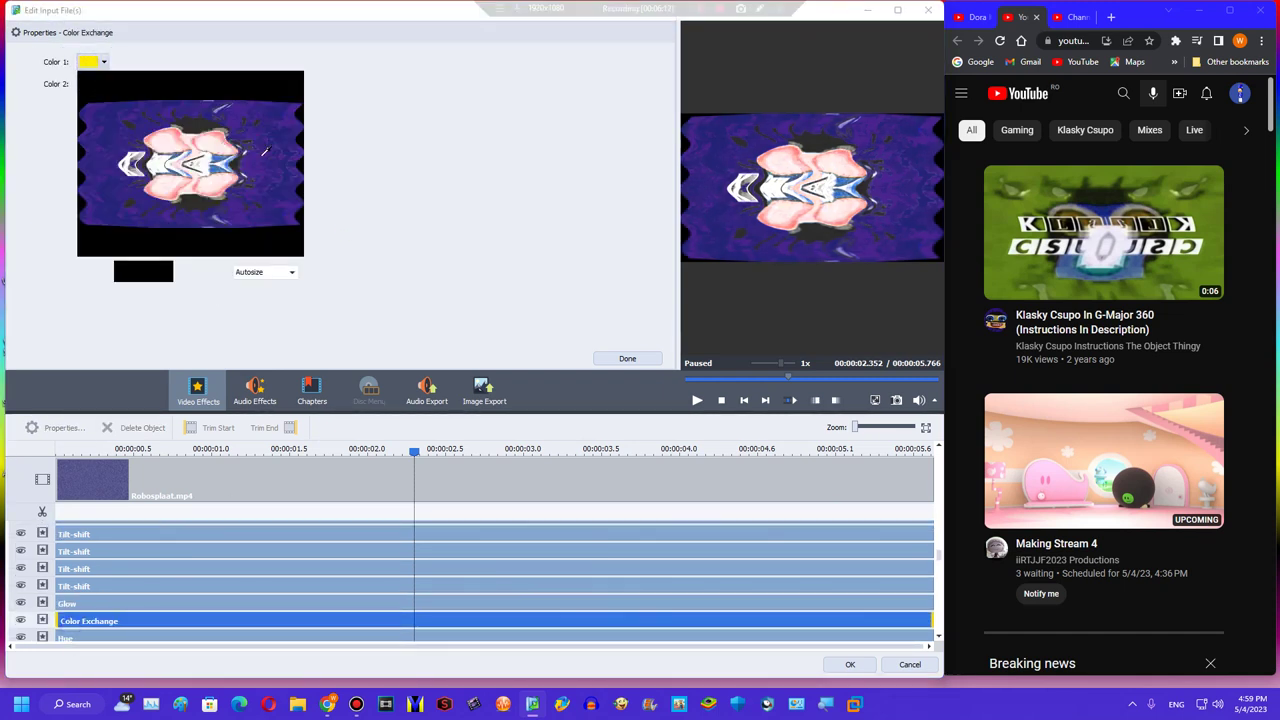
left_click(193, 126)
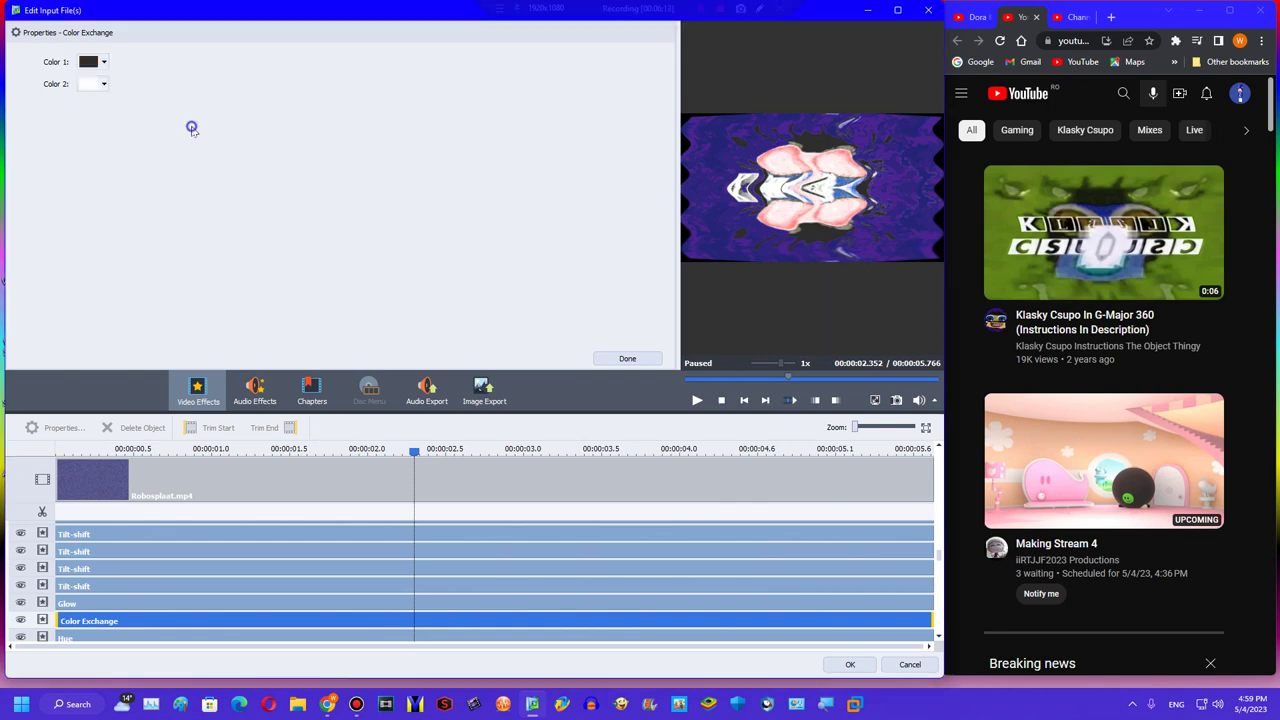
left_click(104, 84)
left_click(84, 100)
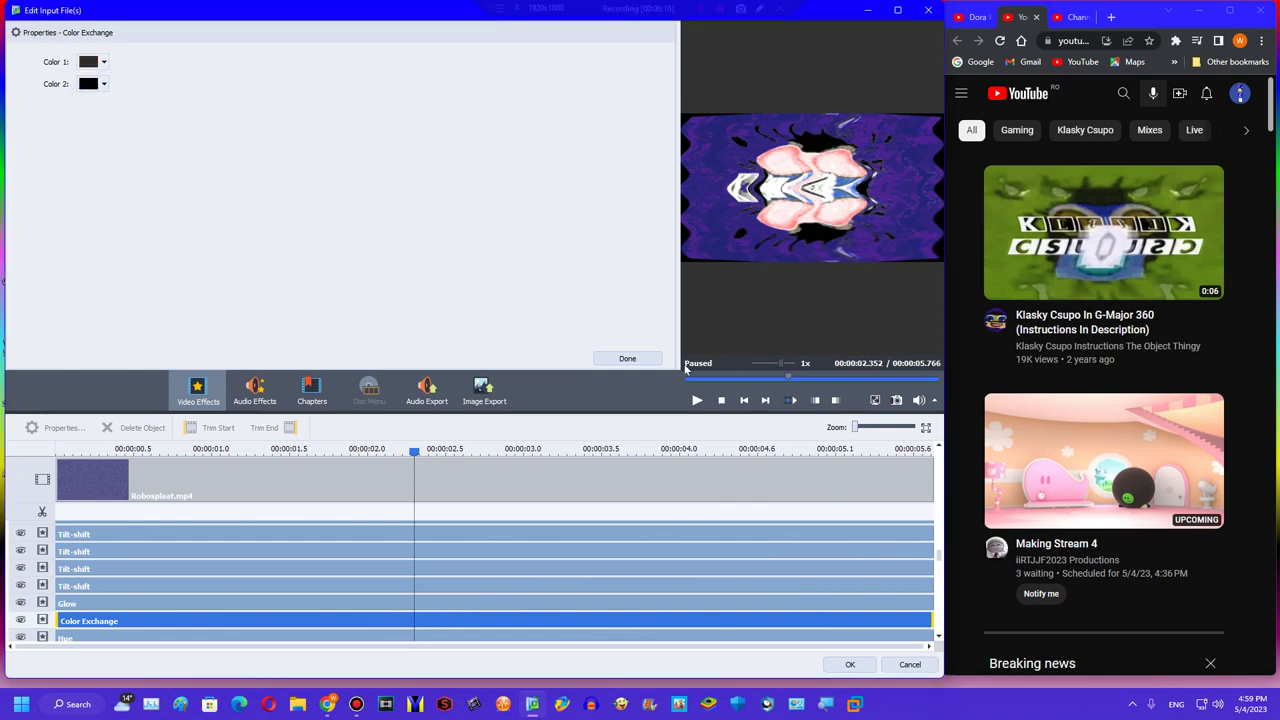
left_click(627, 358)
Add an Invert effect below Wave and extend it over the clip's full length.
scroll(390, 570, "down", 3)
scroll(390, 565, "down", 3)
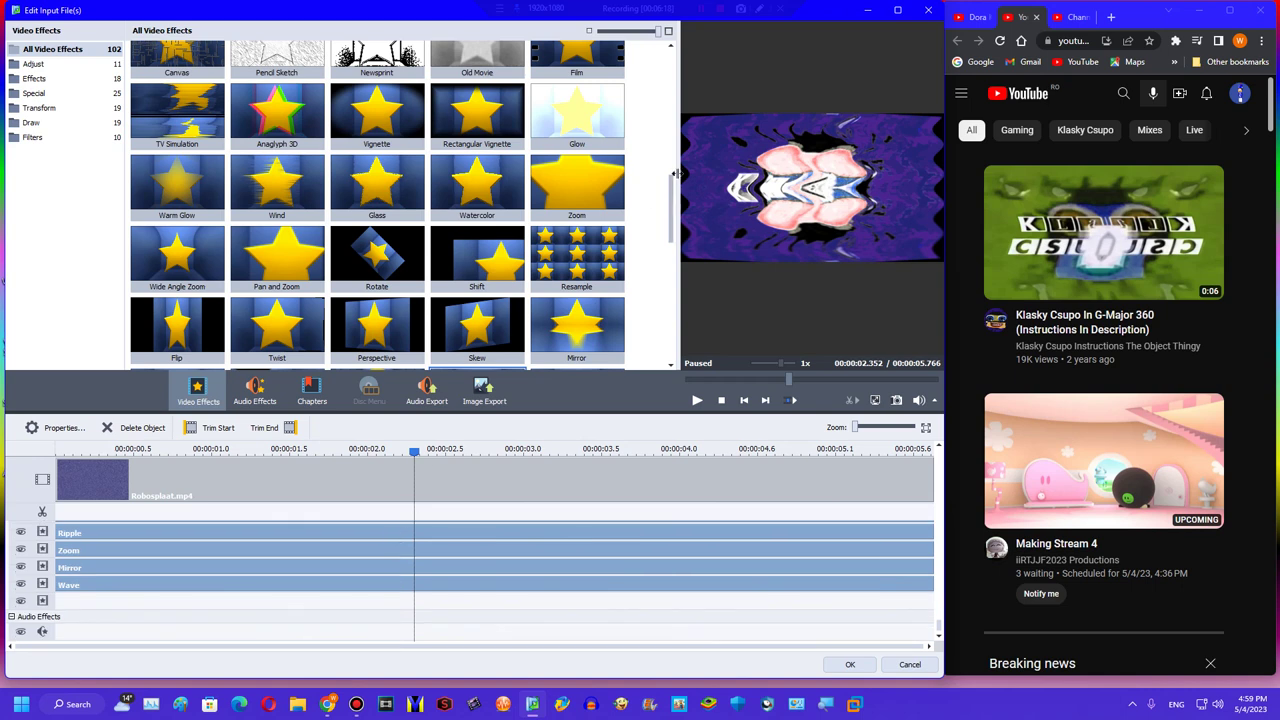
left_click_drag(671, 210, 668, 76)
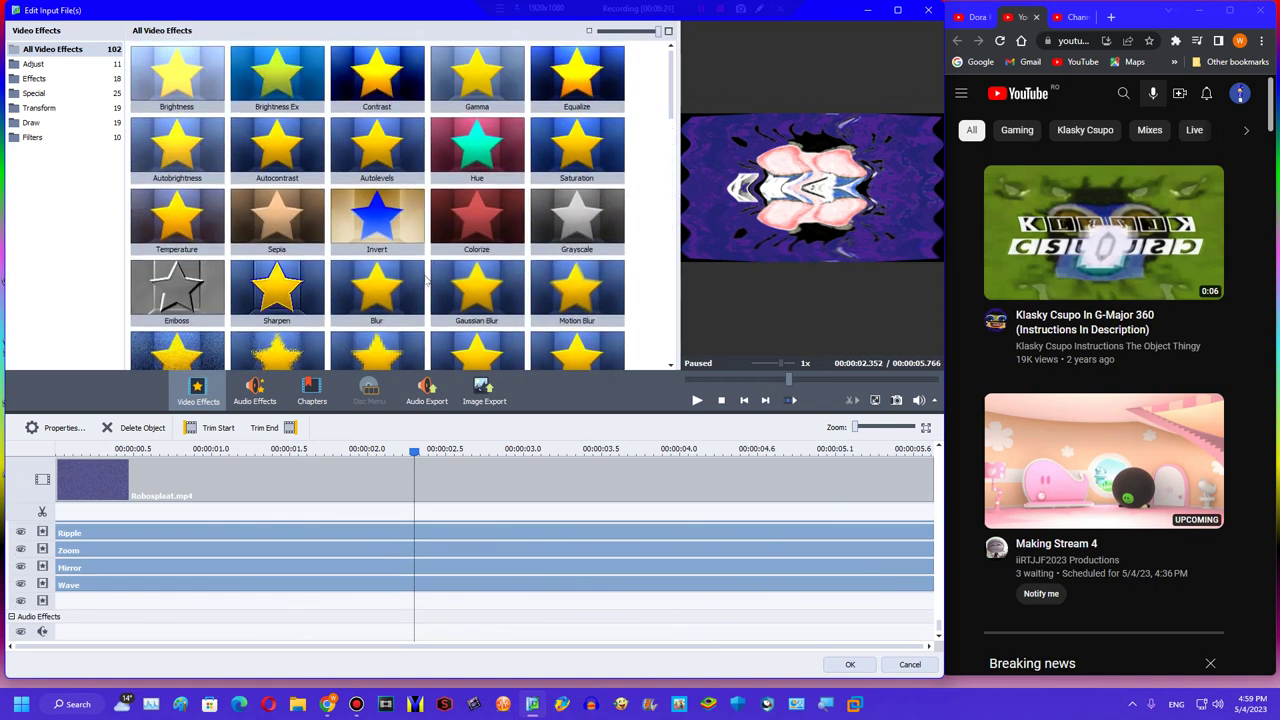
left_click_drag(388, 222, 120, 630)
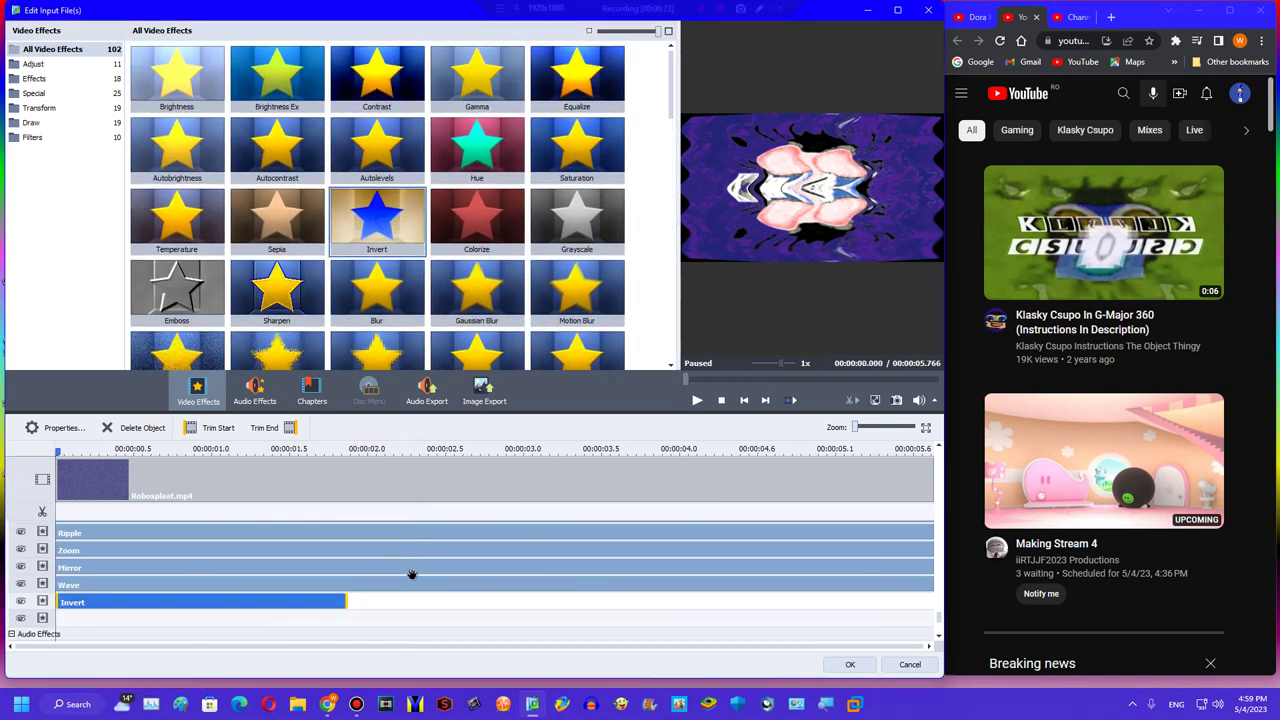
left_click_drag(353, 604, 932, 604)
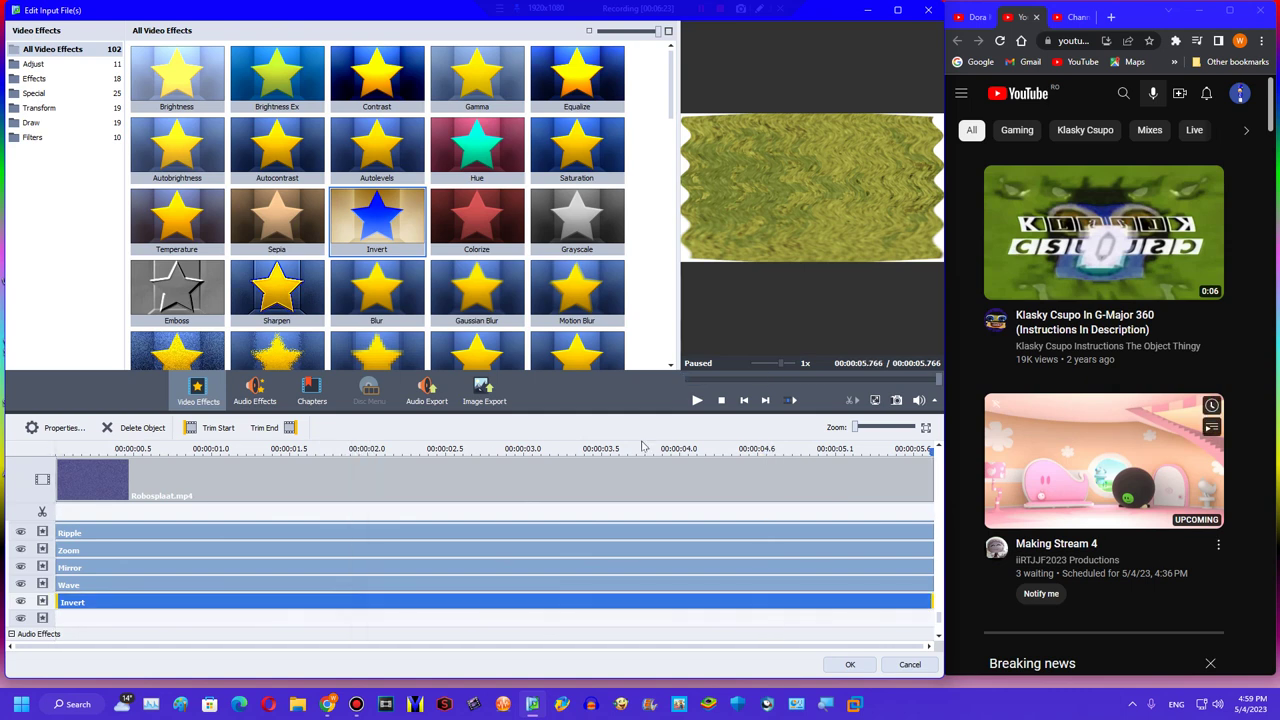
Set the Zoom value of the Zoom effect between Ripple and Mirror to 10, checking the frames at about 0.7, 1.4 and 2.0 seconds.
left_click(161, 453)
scroll(243, 563, "up", 2)
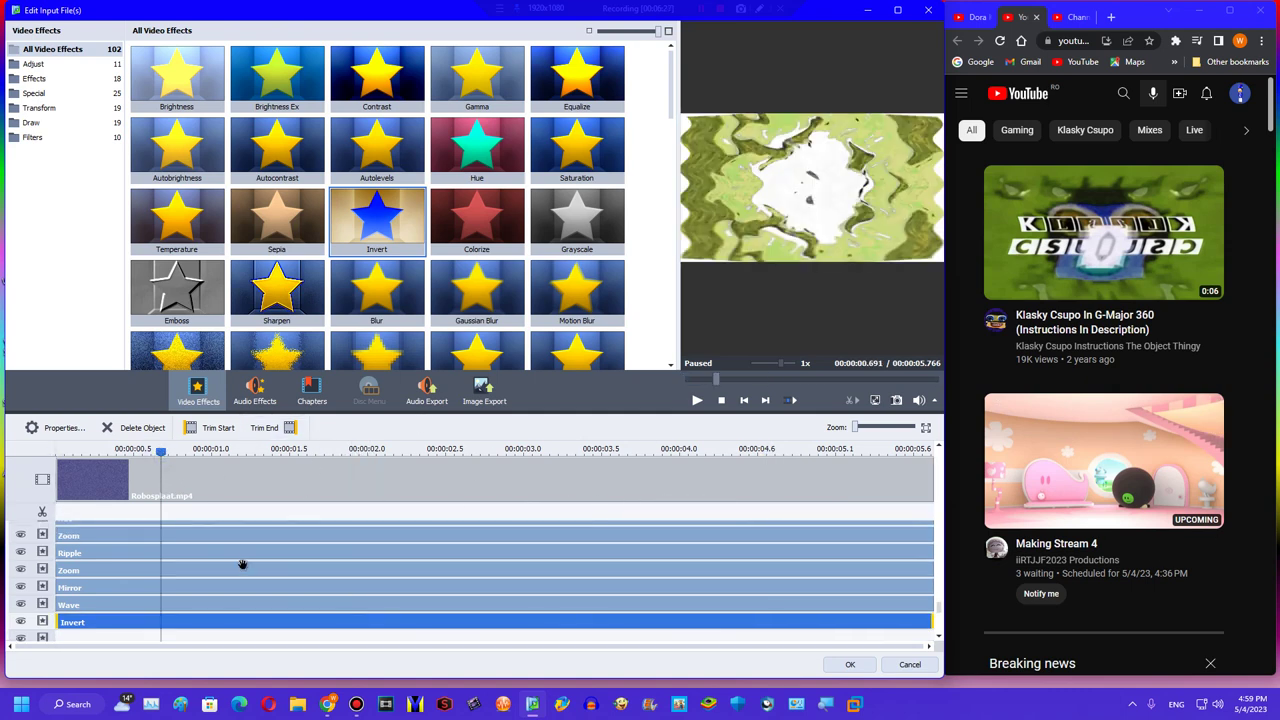
left_click(88, 560)
left_click(70, 576)
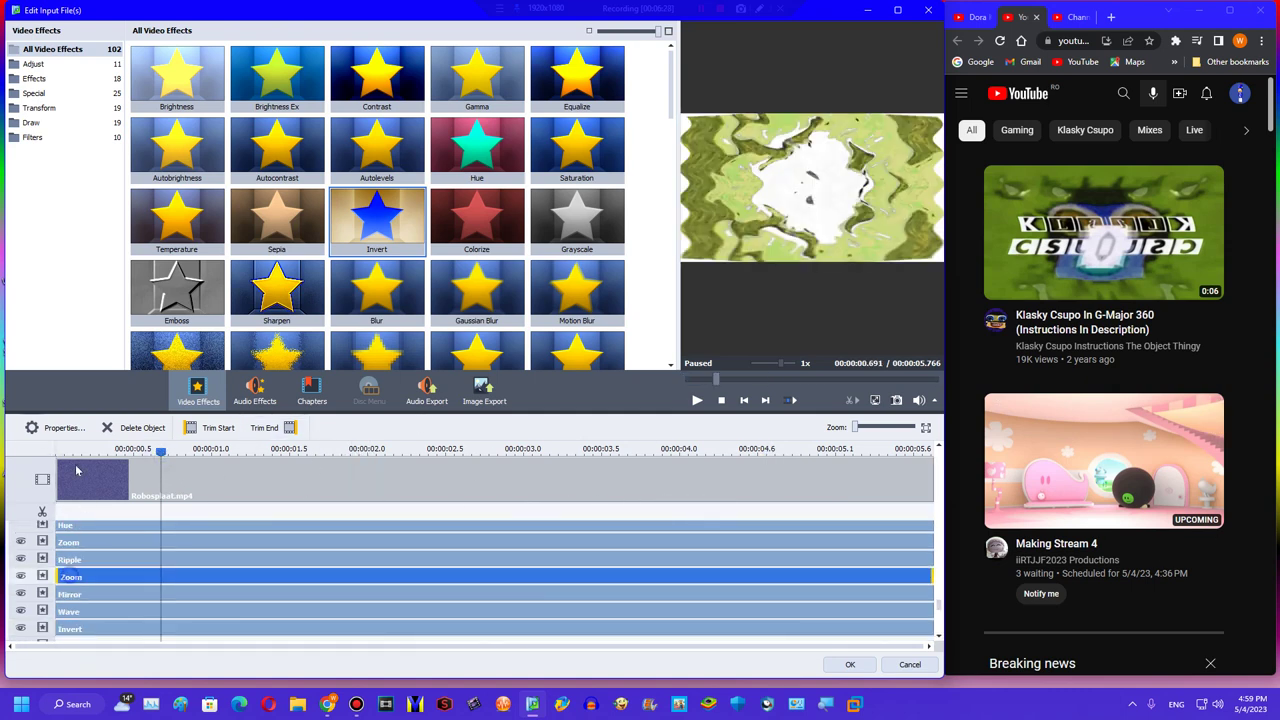
left_click(52, 427)
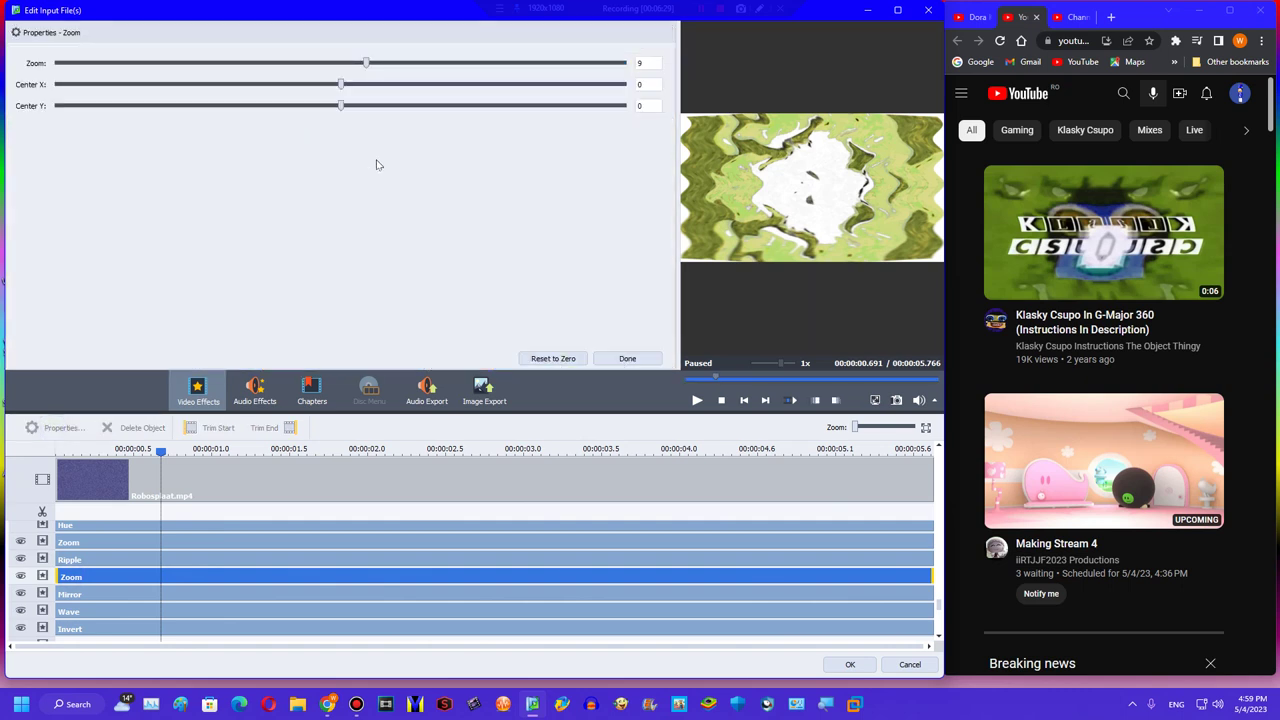
left_click(369, 63)
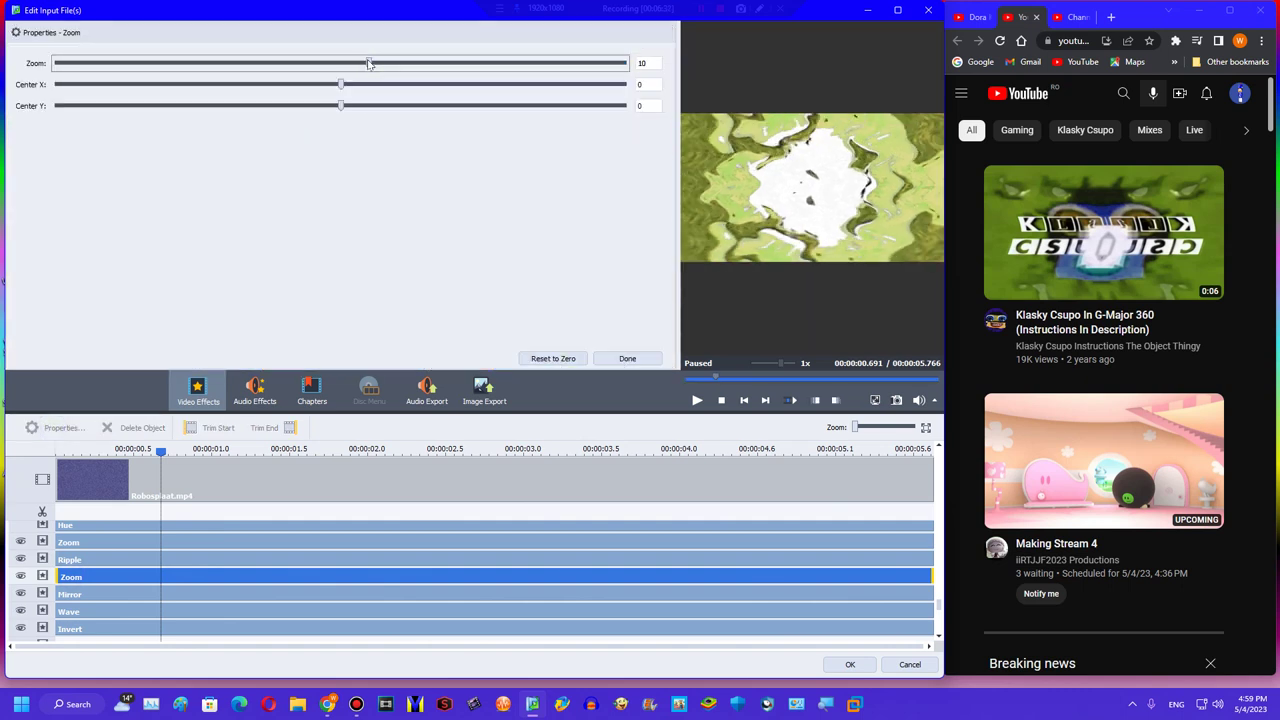
left_click(749, 377)
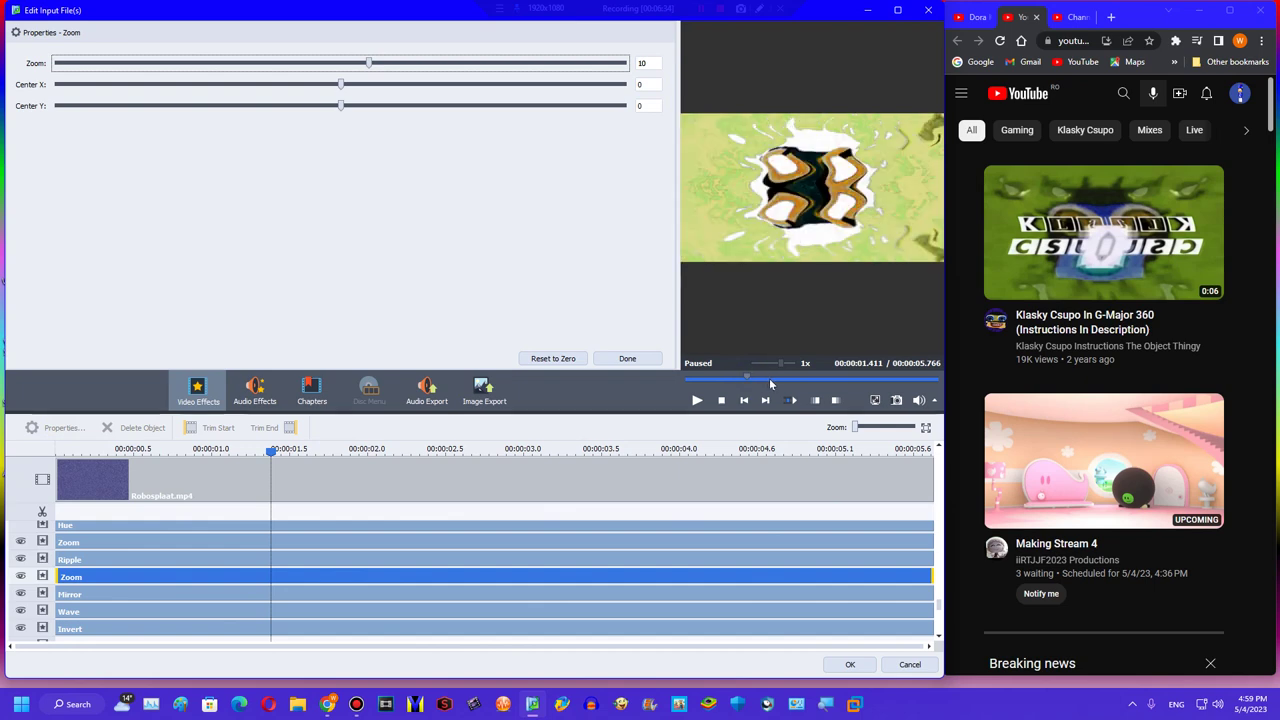
left_click(774, 376)
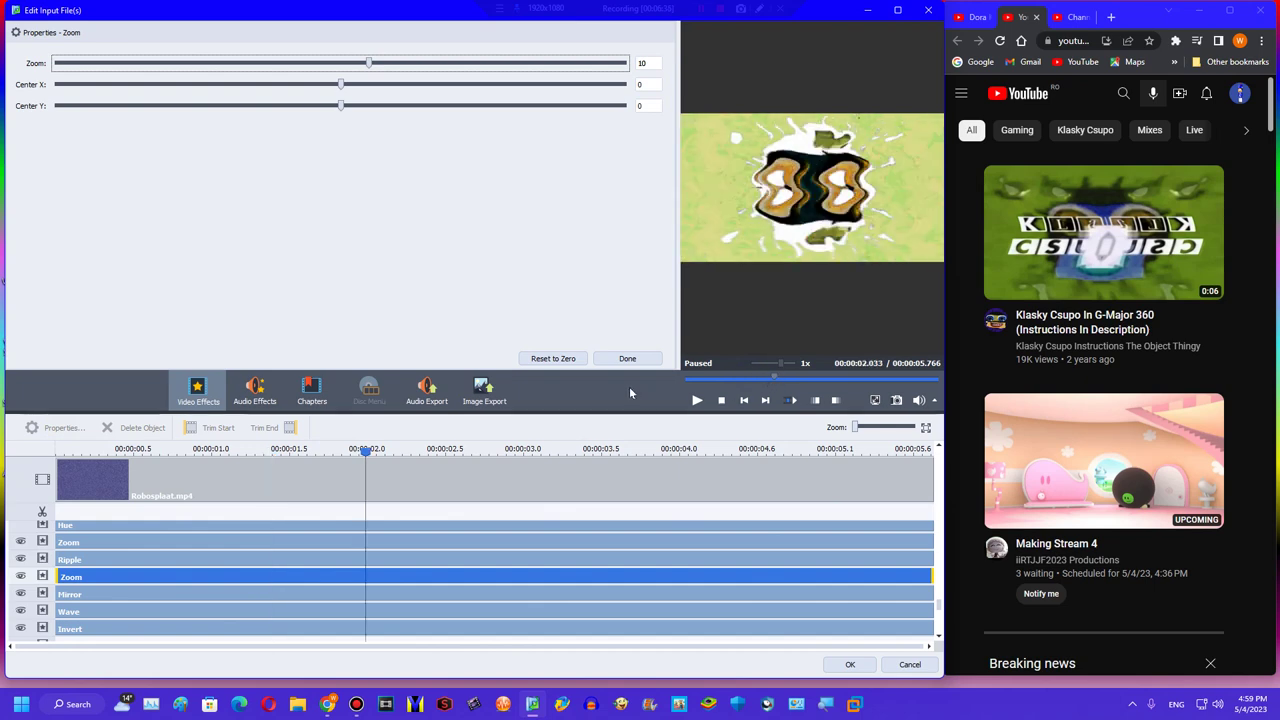
left_click(627, 358)
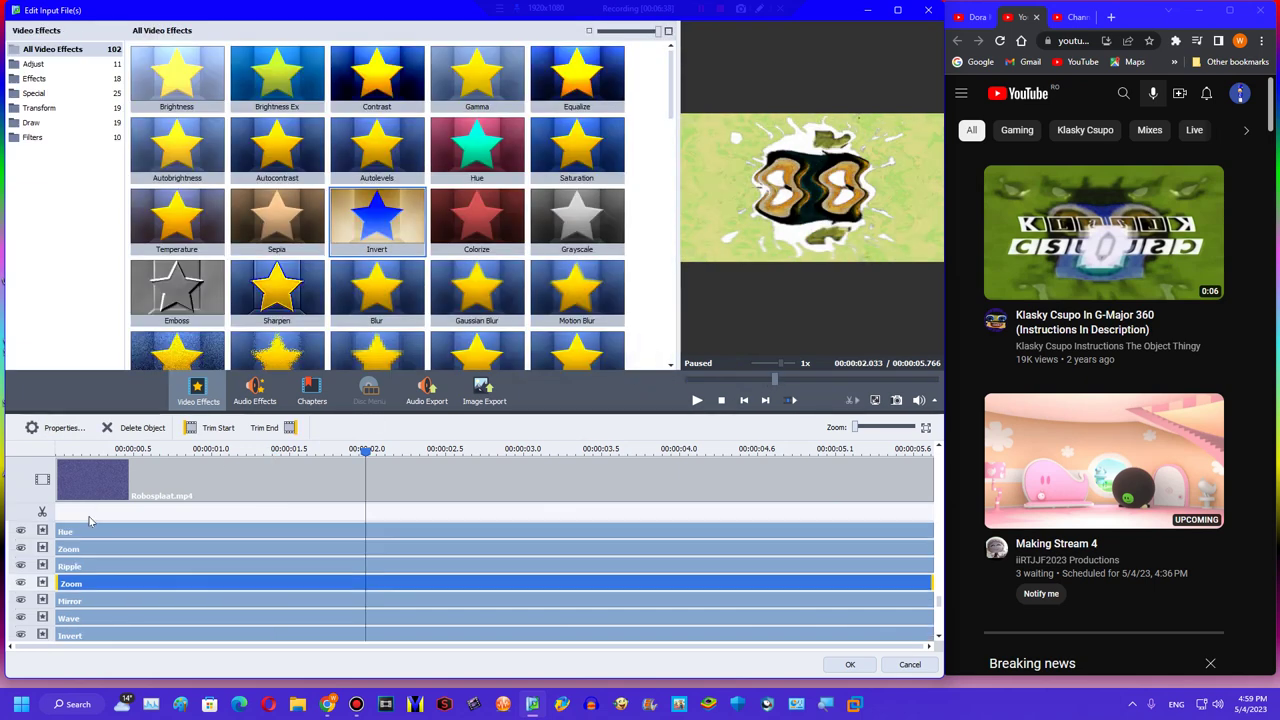
Set the Omega of the Ripple effect between the two Zoom effects to 15.
scroll(88, 575, "up", 1)
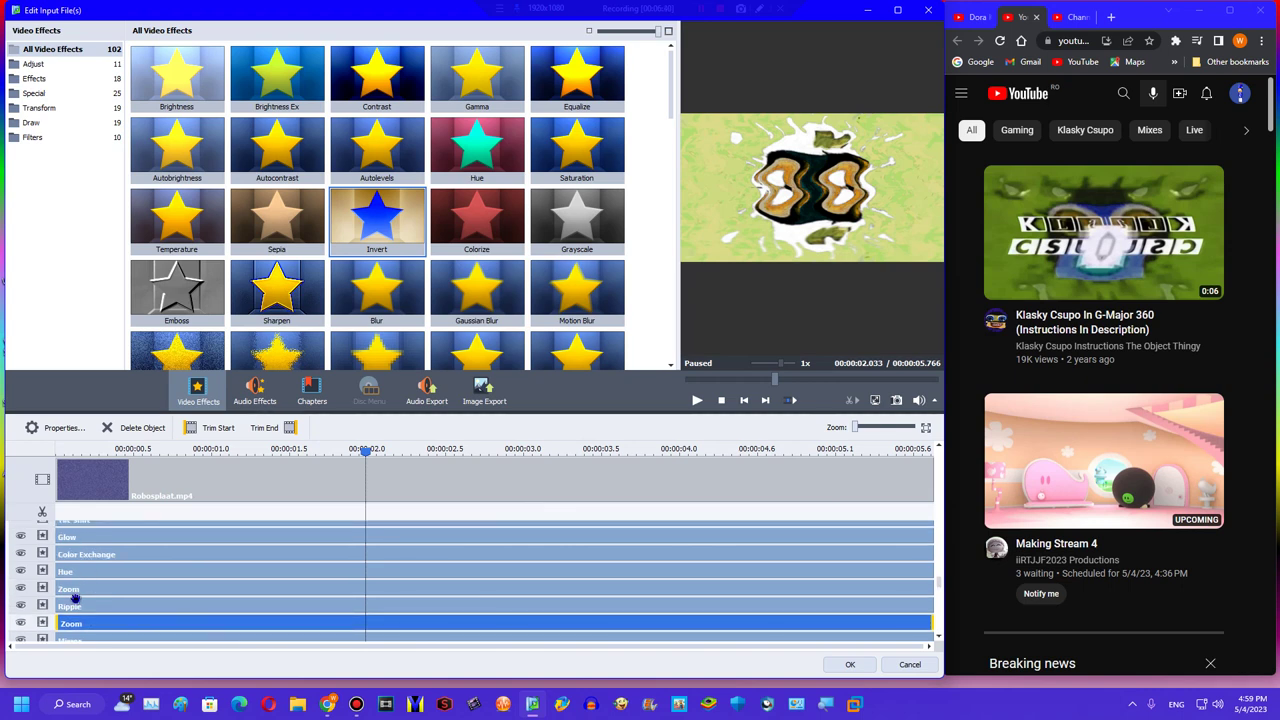
left_click(70, 591)
left_click(55, 428)
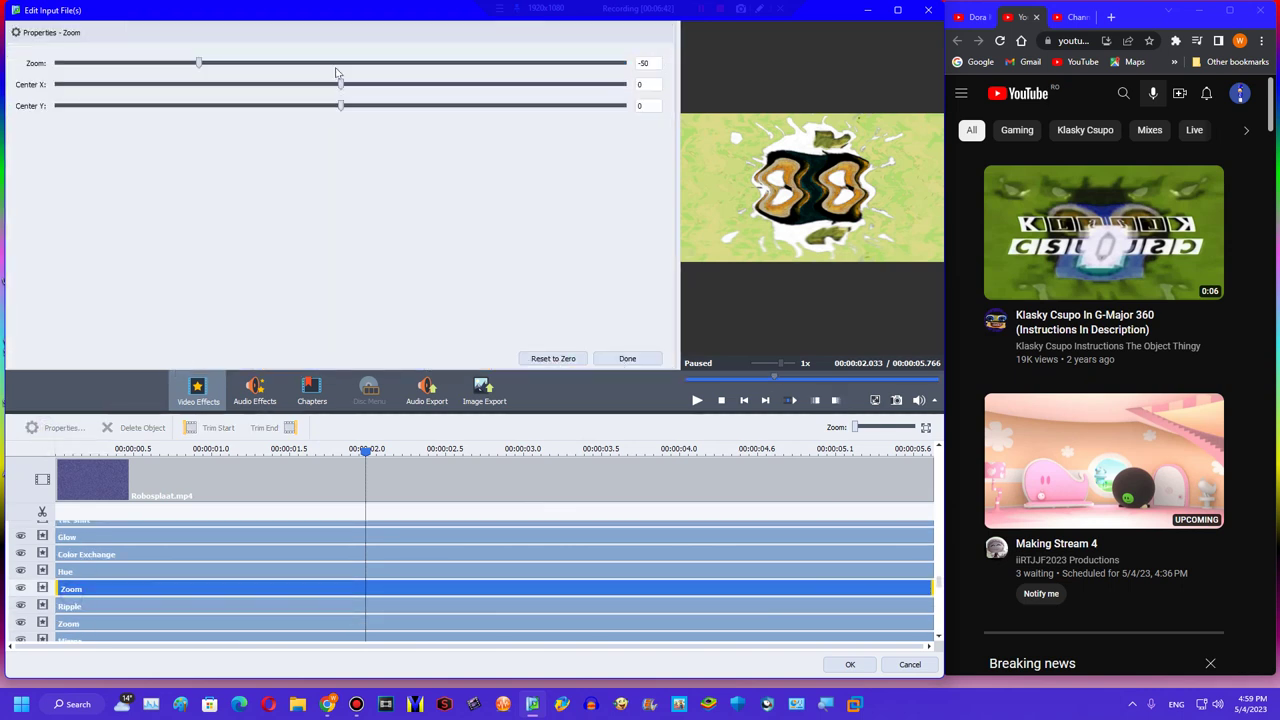
left_click(80, 607)
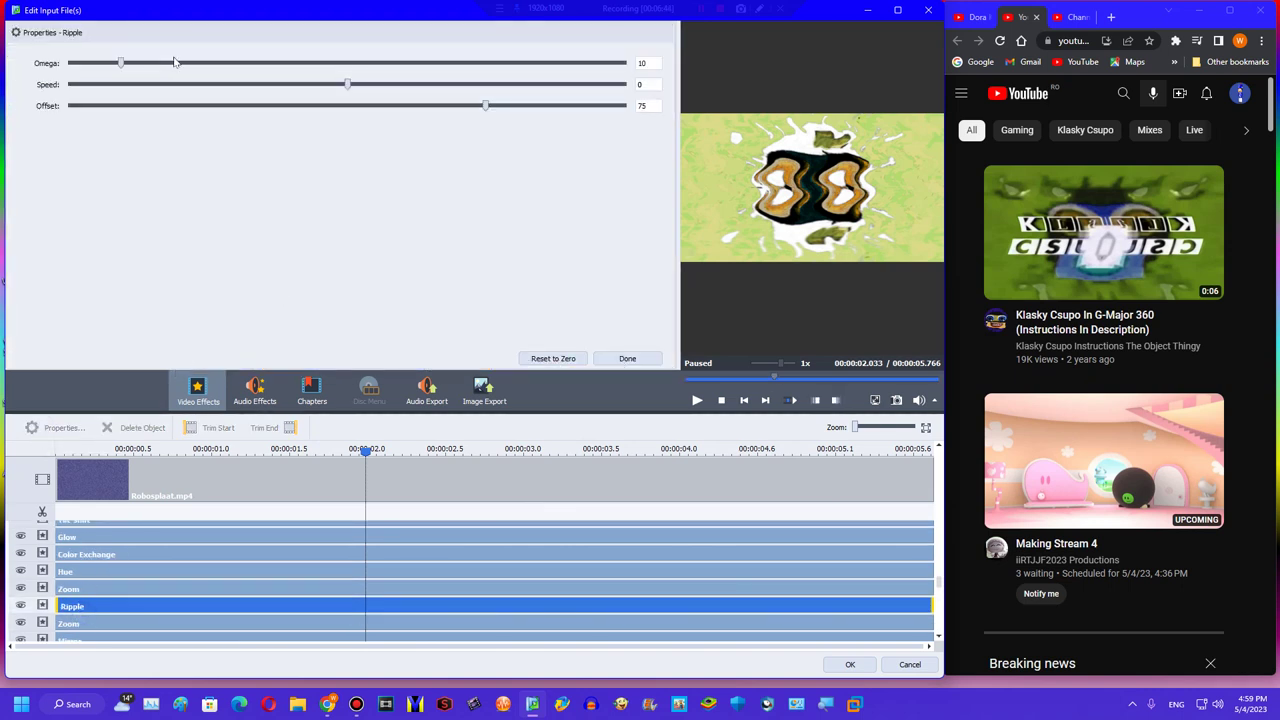
left_click_drag(122, 67, 149, 52)
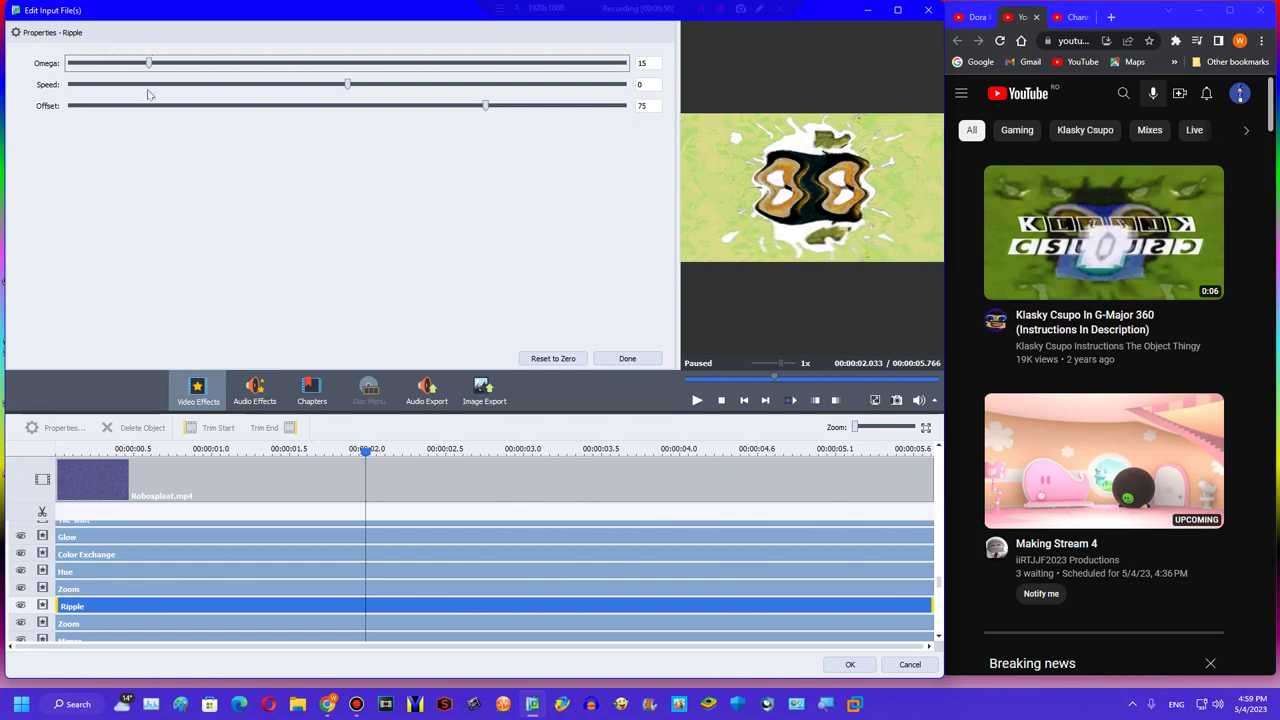
Change the Type of the Mirror effect below the lower Zoom effect to Left.
double_click(69, 638)
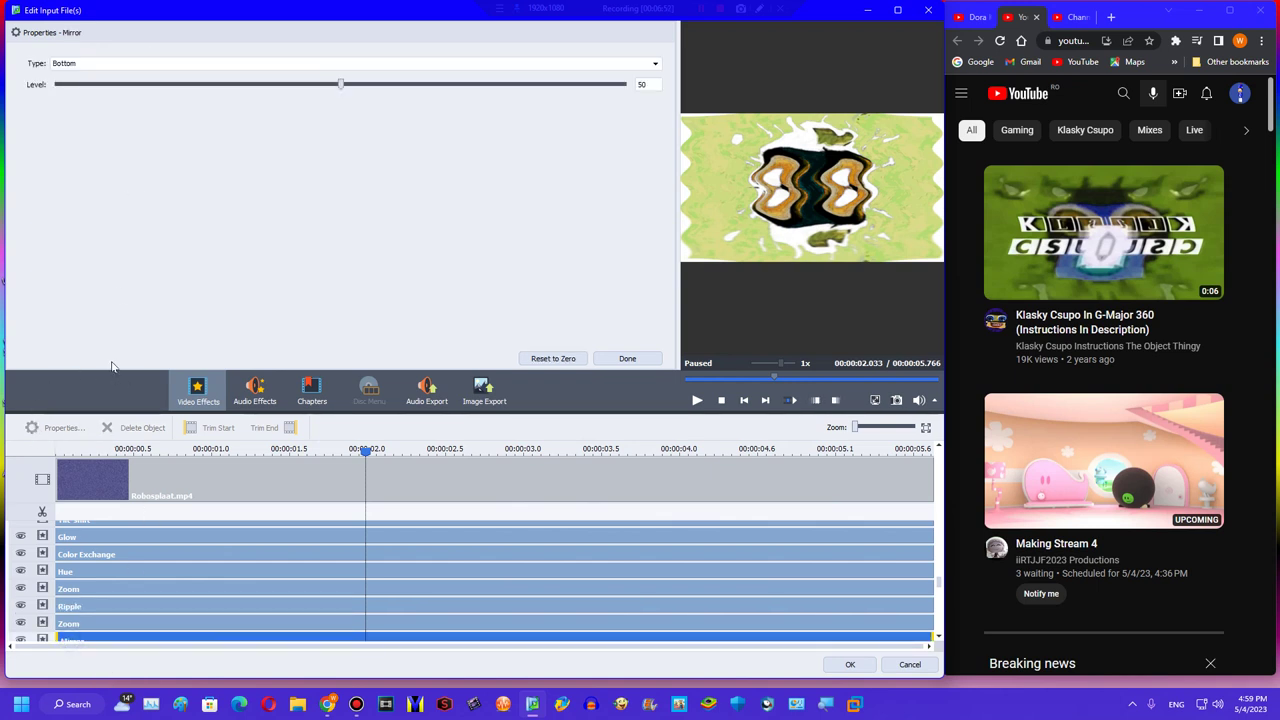
left_click(340, 63)
left_click(126, 112)
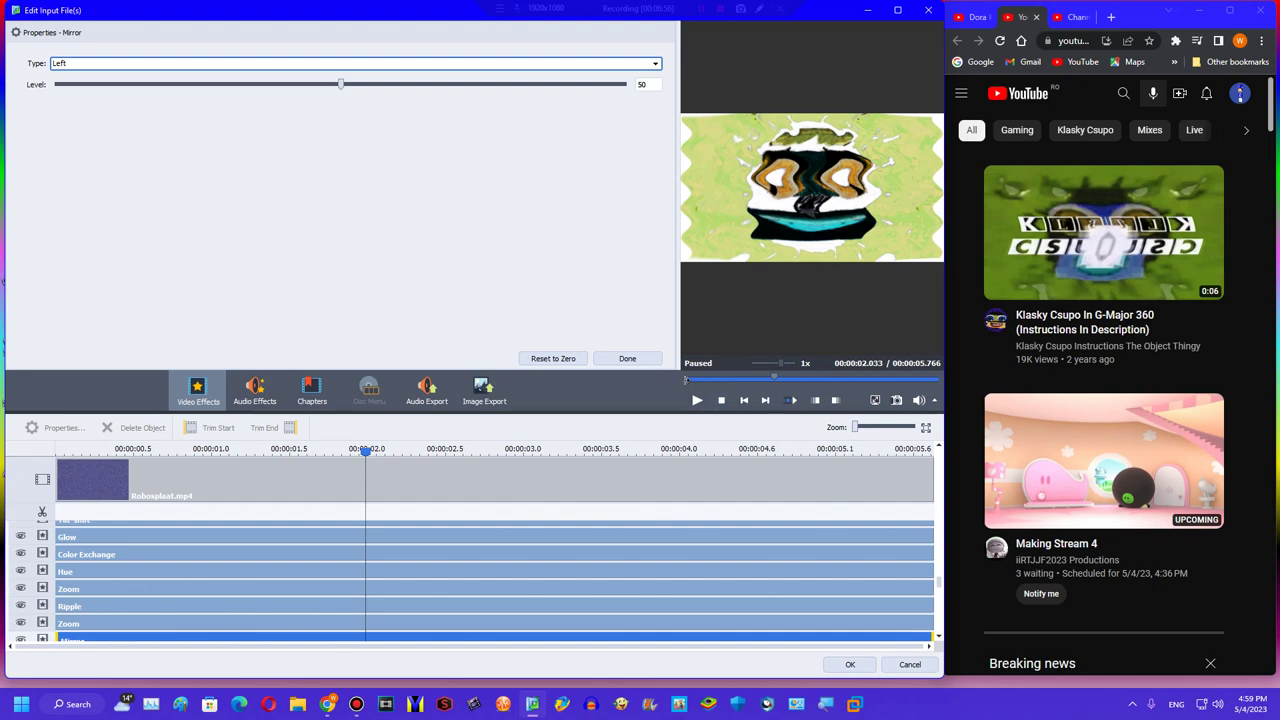
left_click(627, 358)
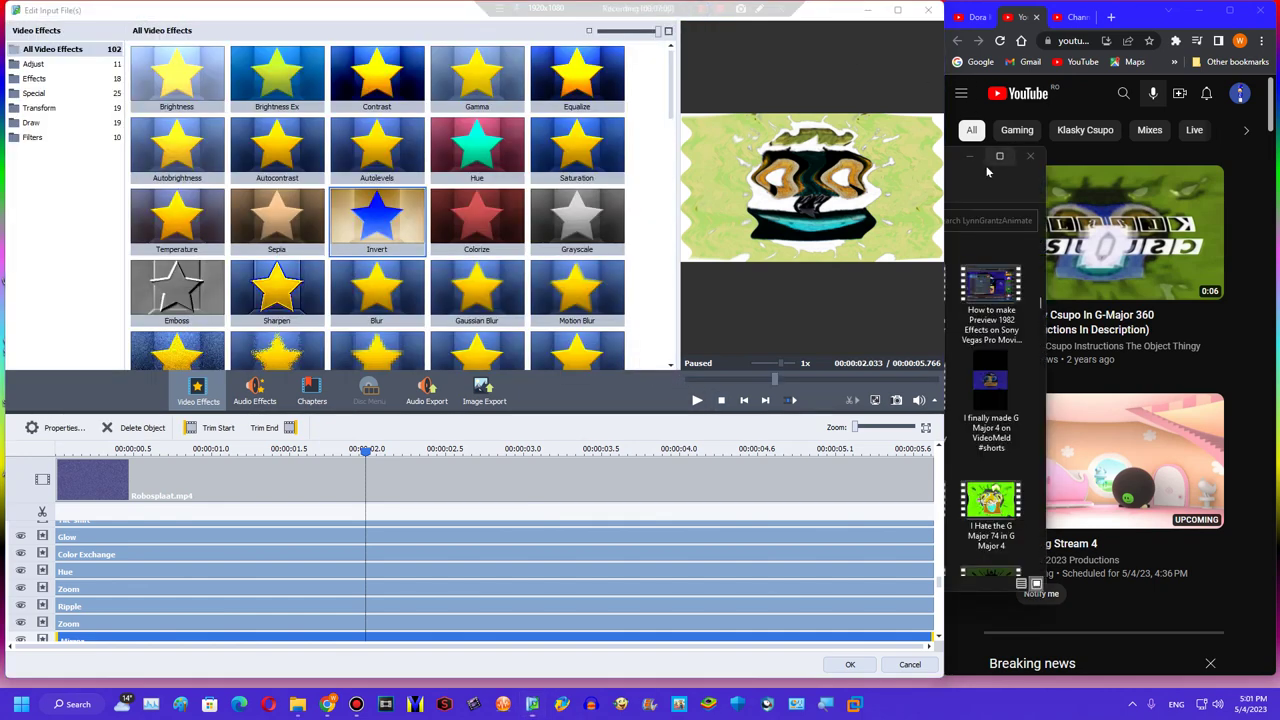
Delete the Zoom, Wave and Mirror effects that sit between Ripple and Invert in the effect stack.
left_click(969, 156)
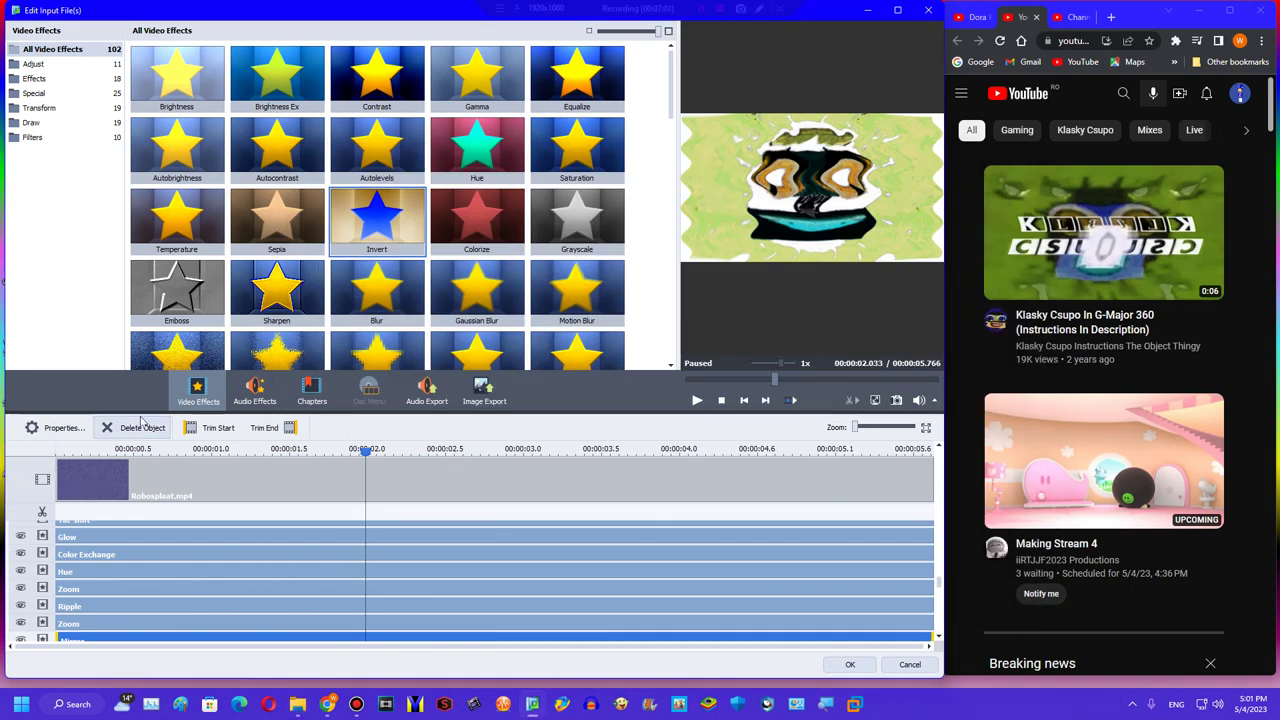
left_click(104, 626)
right_click(105, 627)
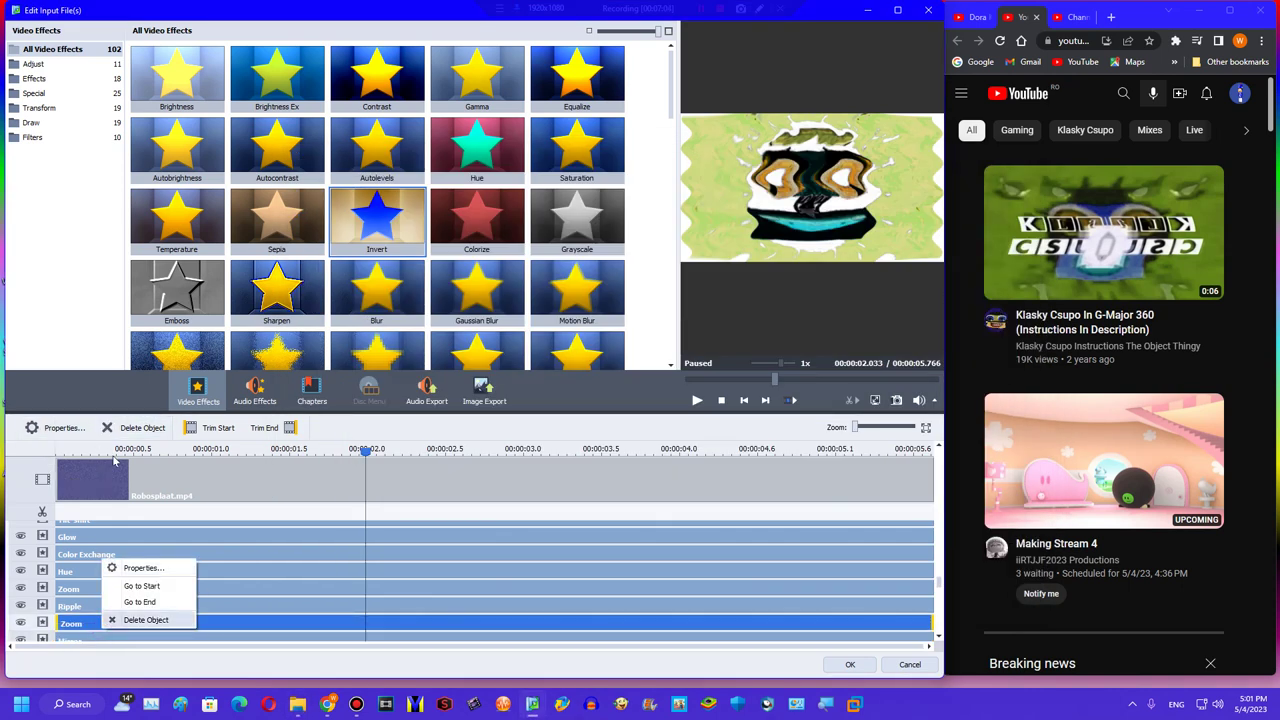
left_click(140, 428)
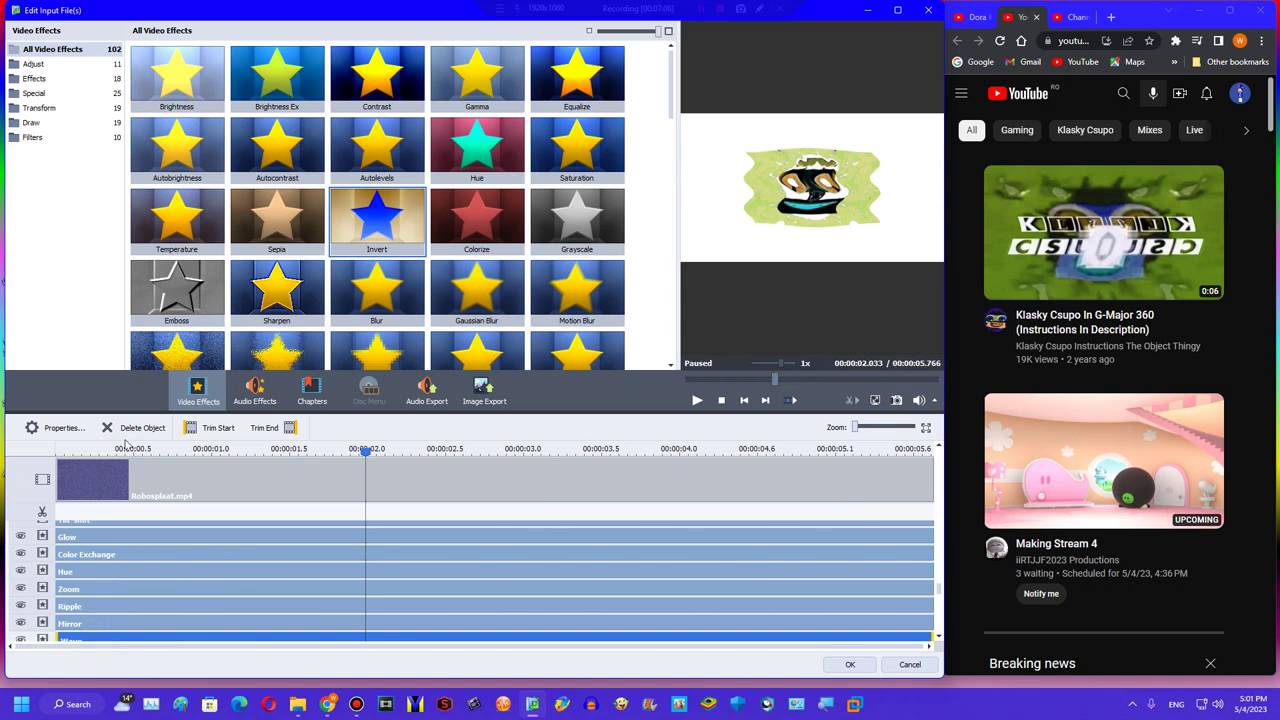
left_click(128, 430)
left_click(140, 633)
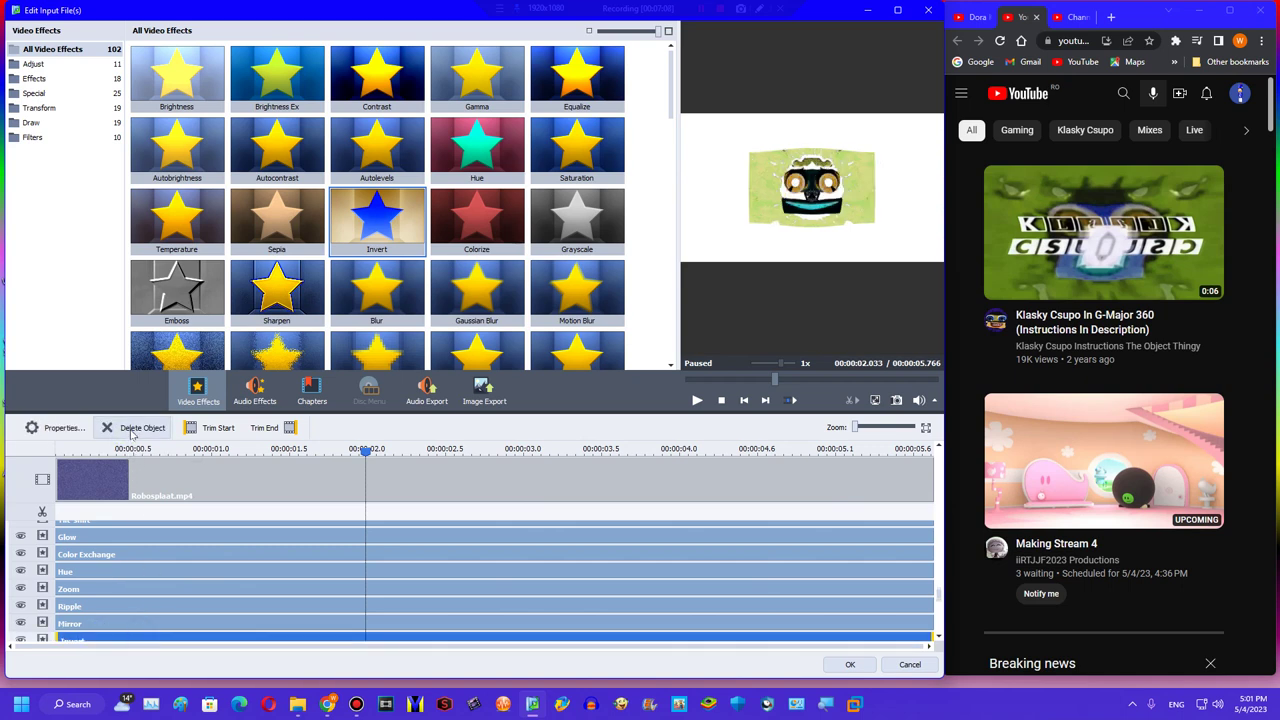
left_click(102, 623)
left_click(137, 430)
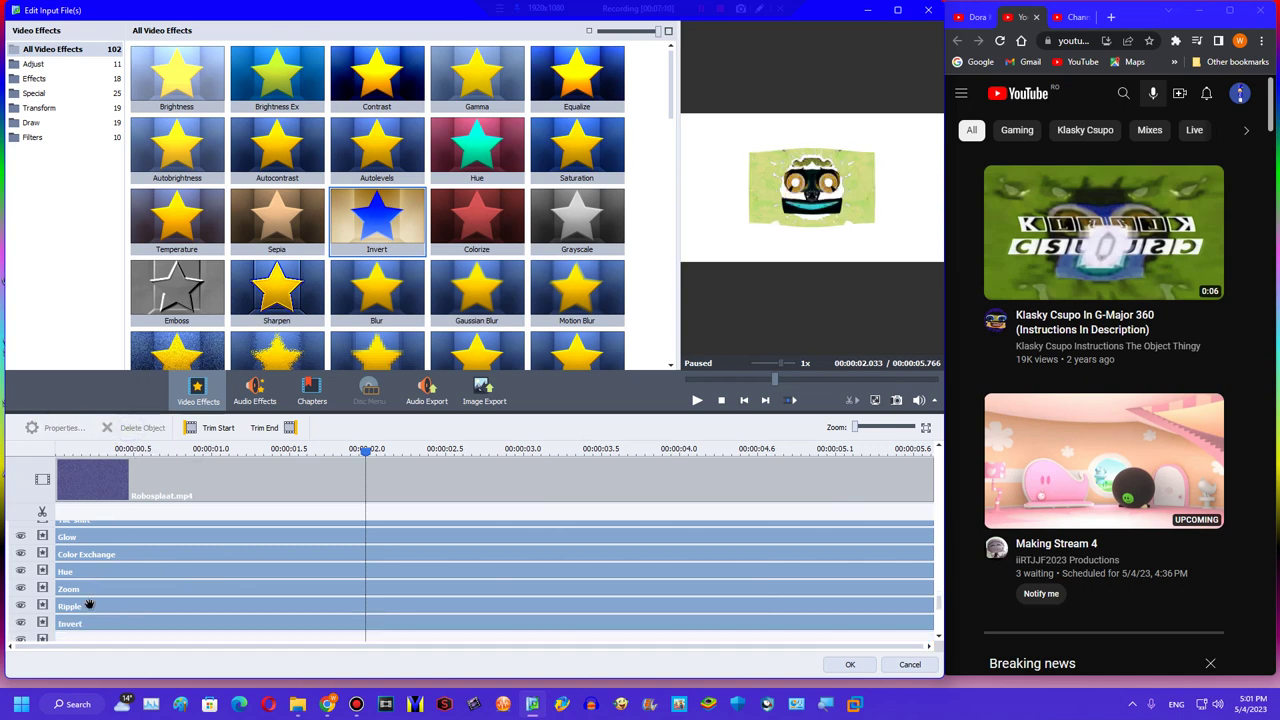
Set the Zoom value of the Zoom effect between Hue and Ripple to -25.
left_click(89, 605)
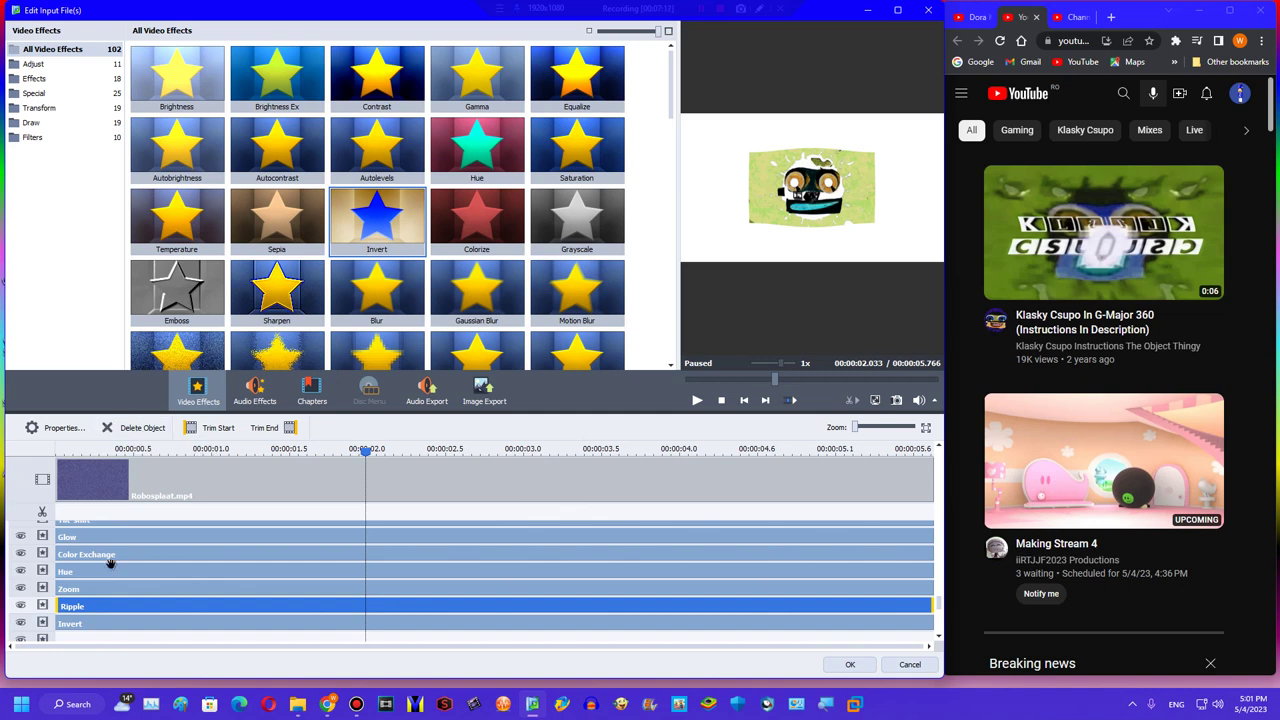
left_click(98, 589)
left_click(60, 428)
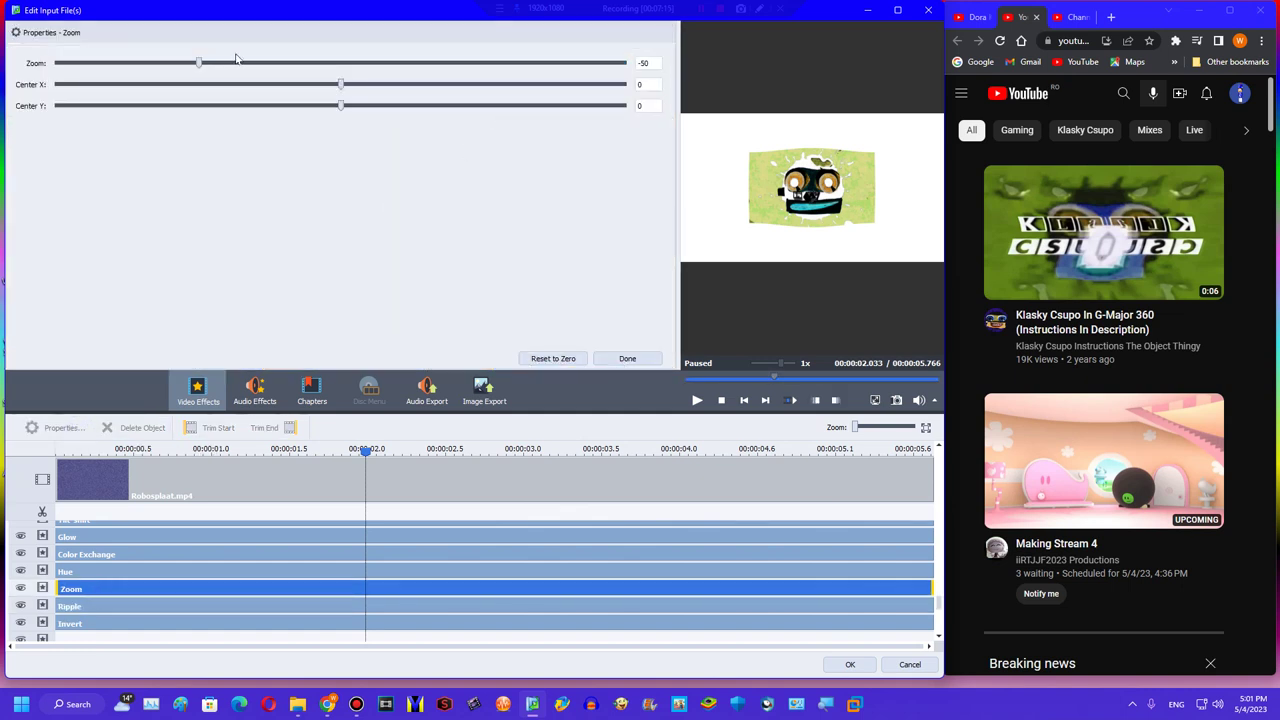
left_click_drag(236, 58, 268, 61)
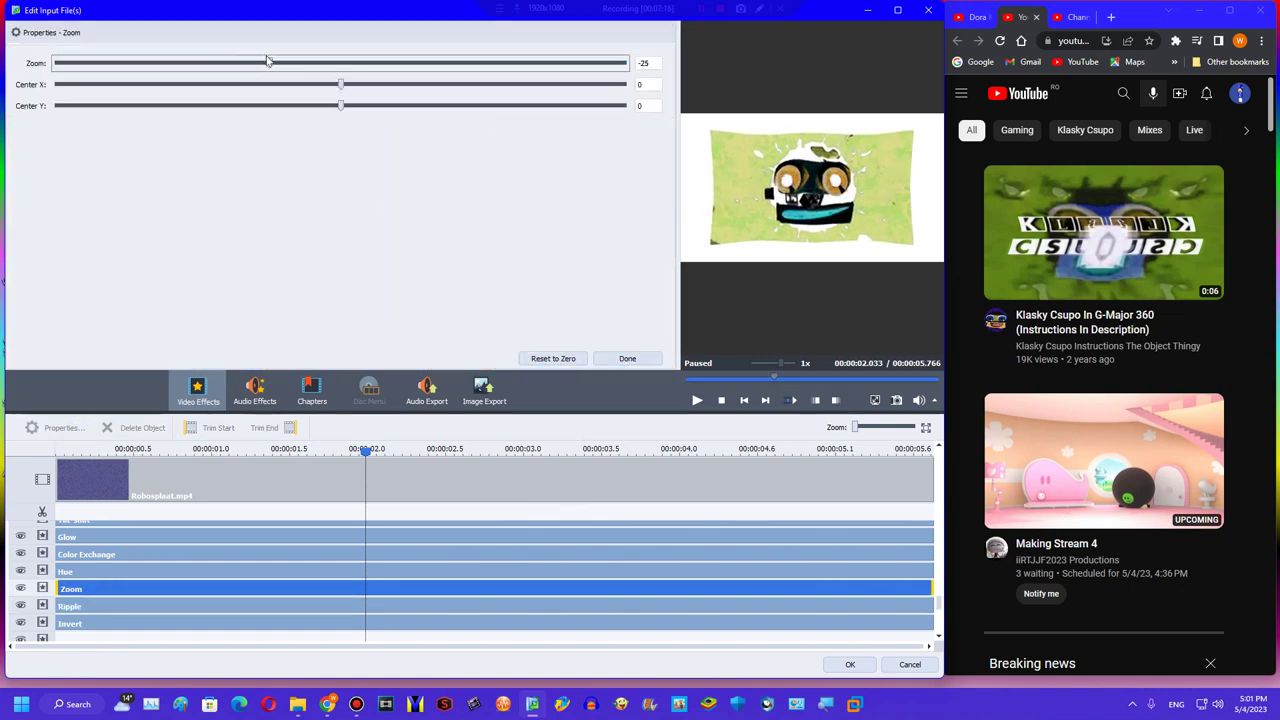
left_click(627, 358)
Delete the Ripple effect between Zoom and Invert.
left_click(80, 607)
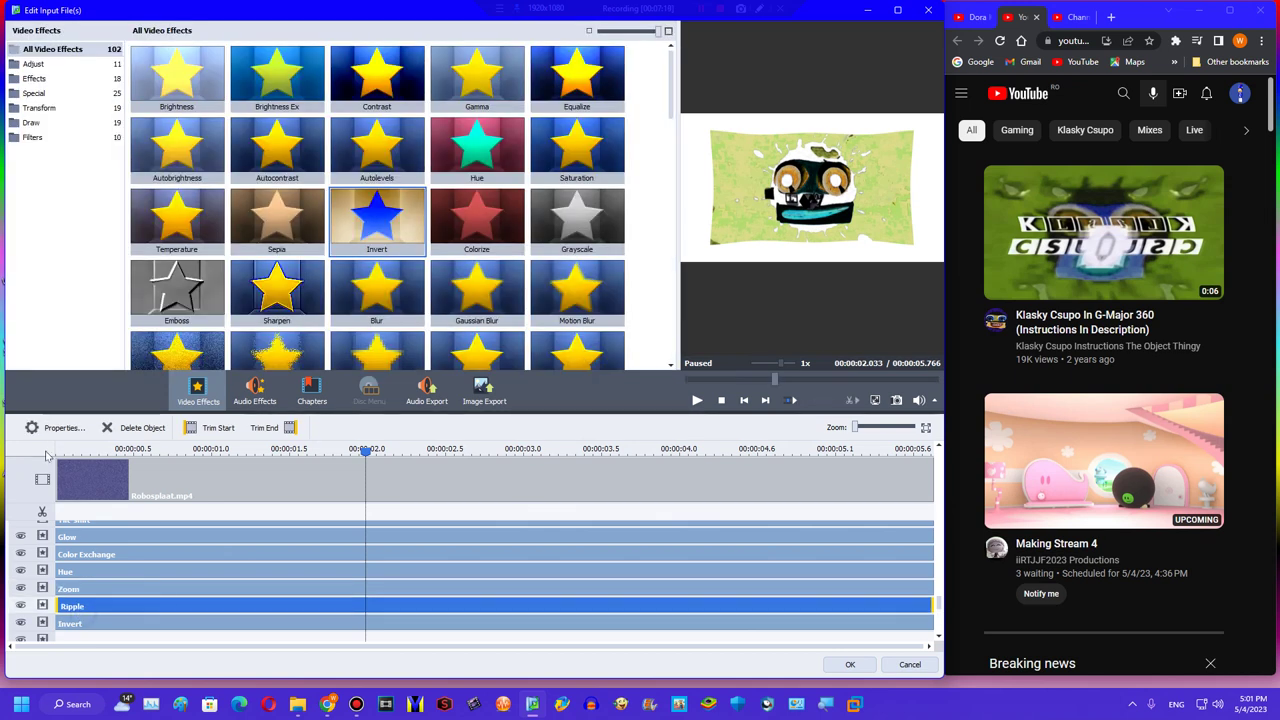
left_click(114, 437)
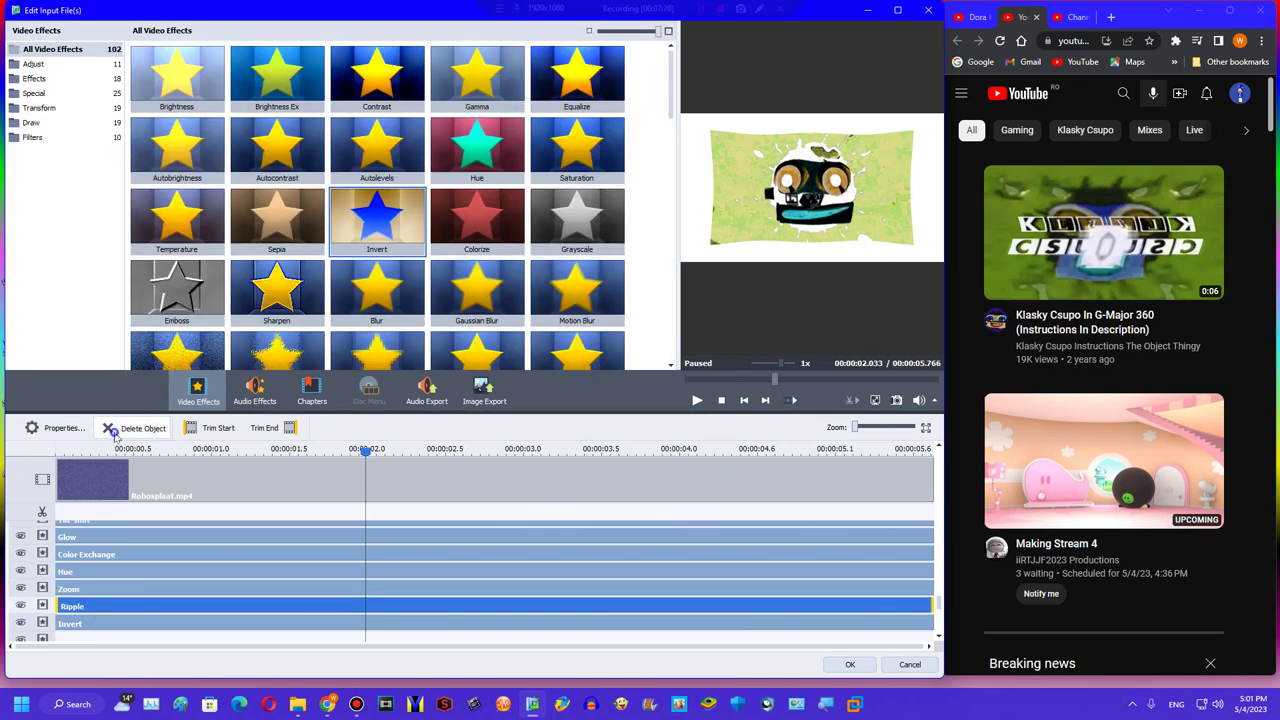
left_click(162, 588)
Add a Border effect below Invert and extend it over the clip's full length.
scroll(600, 200, "down", 10)
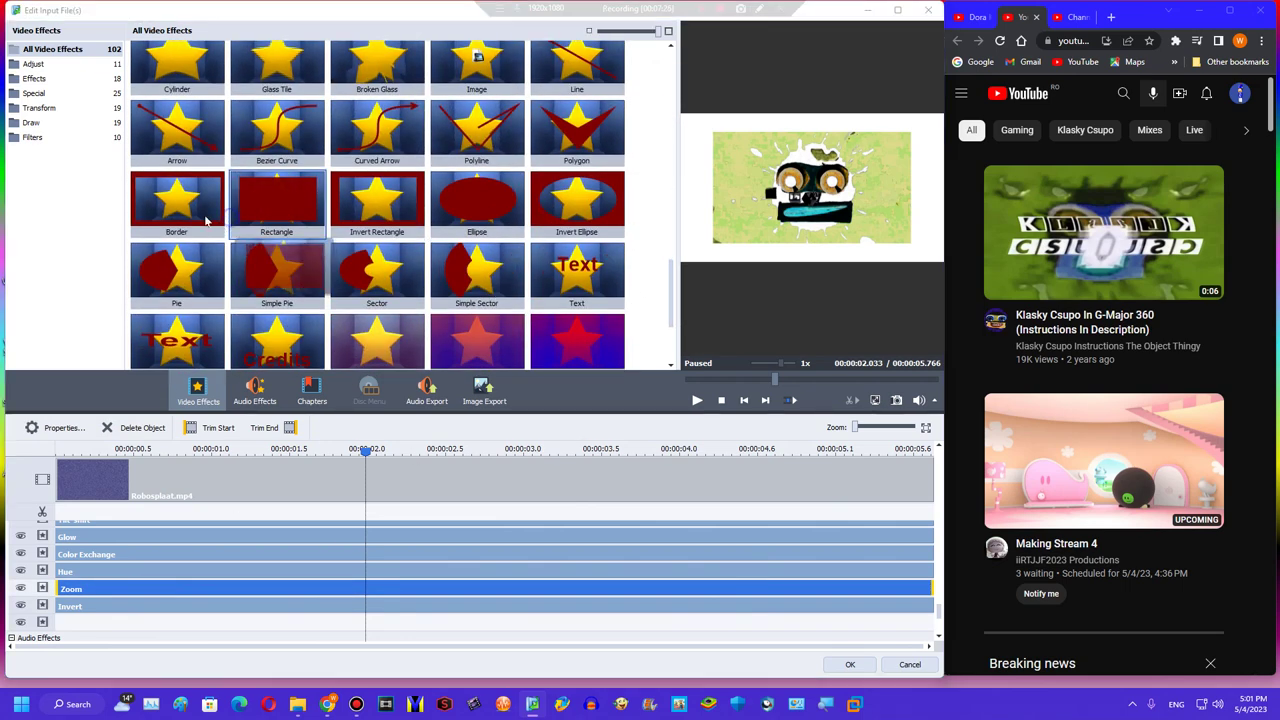
left_click_drag(177, 205, 62, 622)
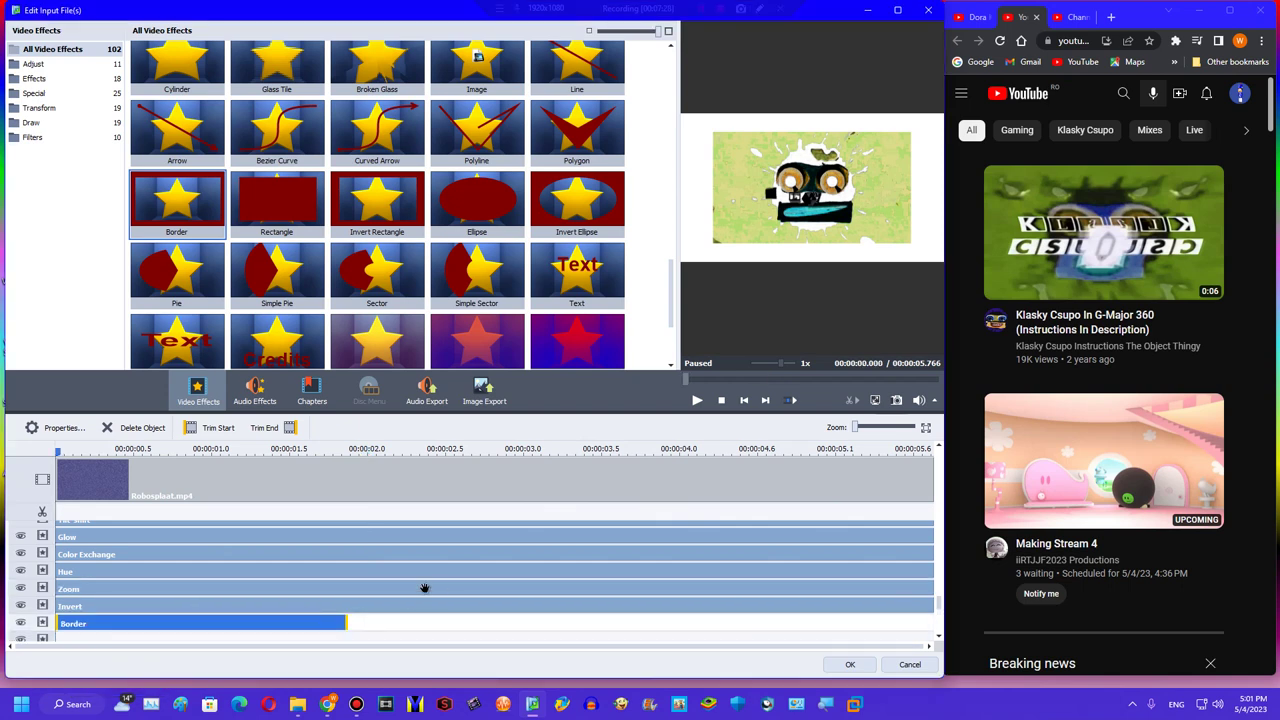
left_click_drag(348, 620, 957, 517)
Set the Border effect's Type to the left-and-right sides variant and increase its Size to about 25.
left_click(150, 447)
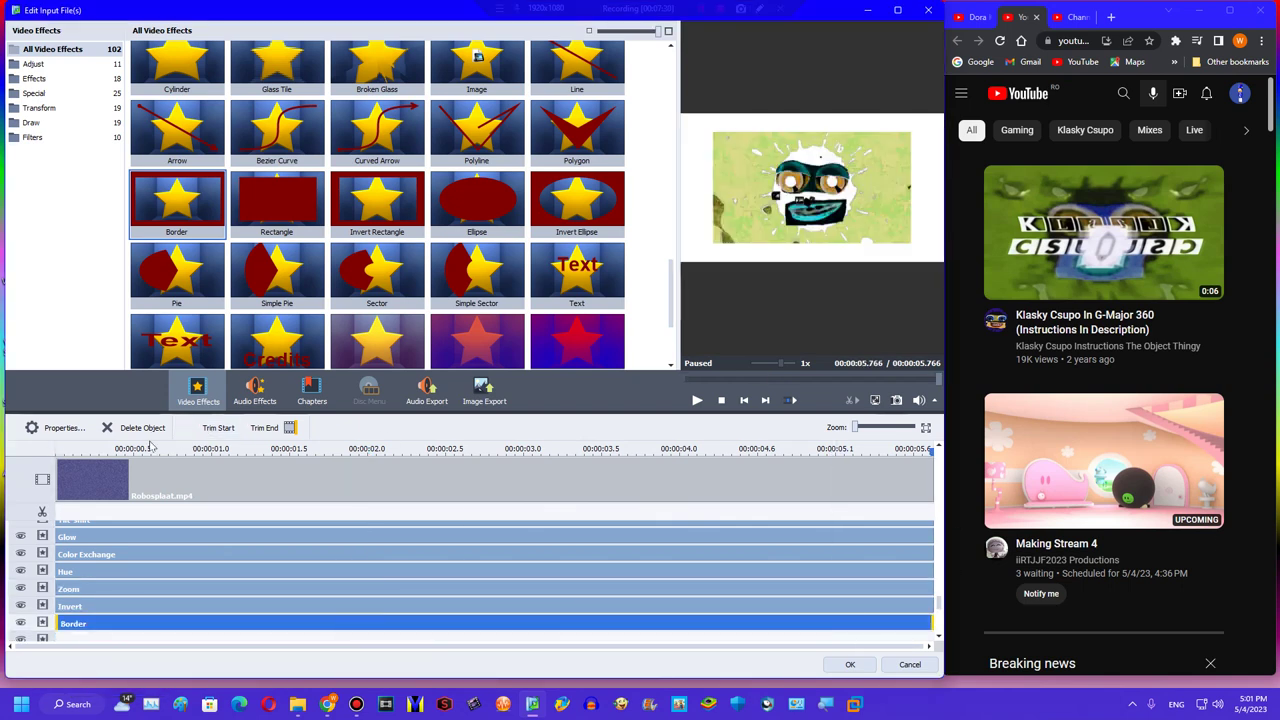
left_click(63, 428)
left_click(90, 60)
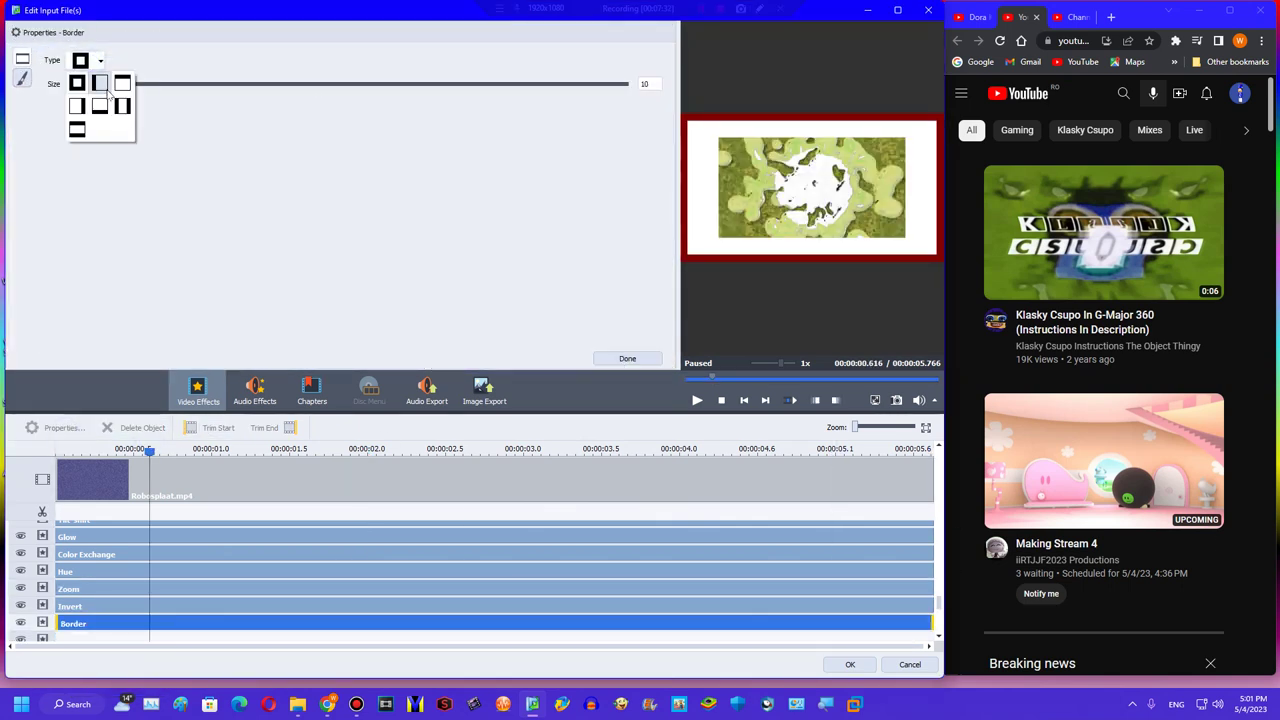
left_click(123, 106)
left_click(101, 60)
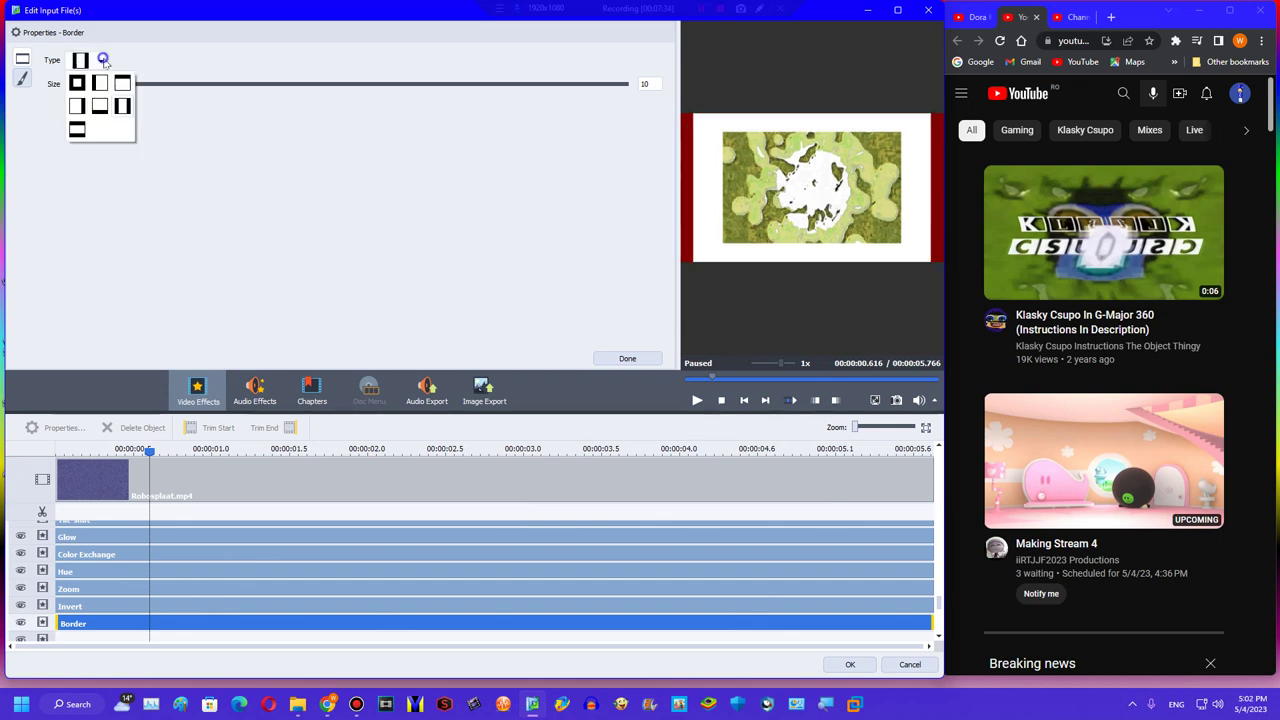
left_click(123, 106)
left_click_drag(124, 84, 210, 86)
left_click(628, 359)
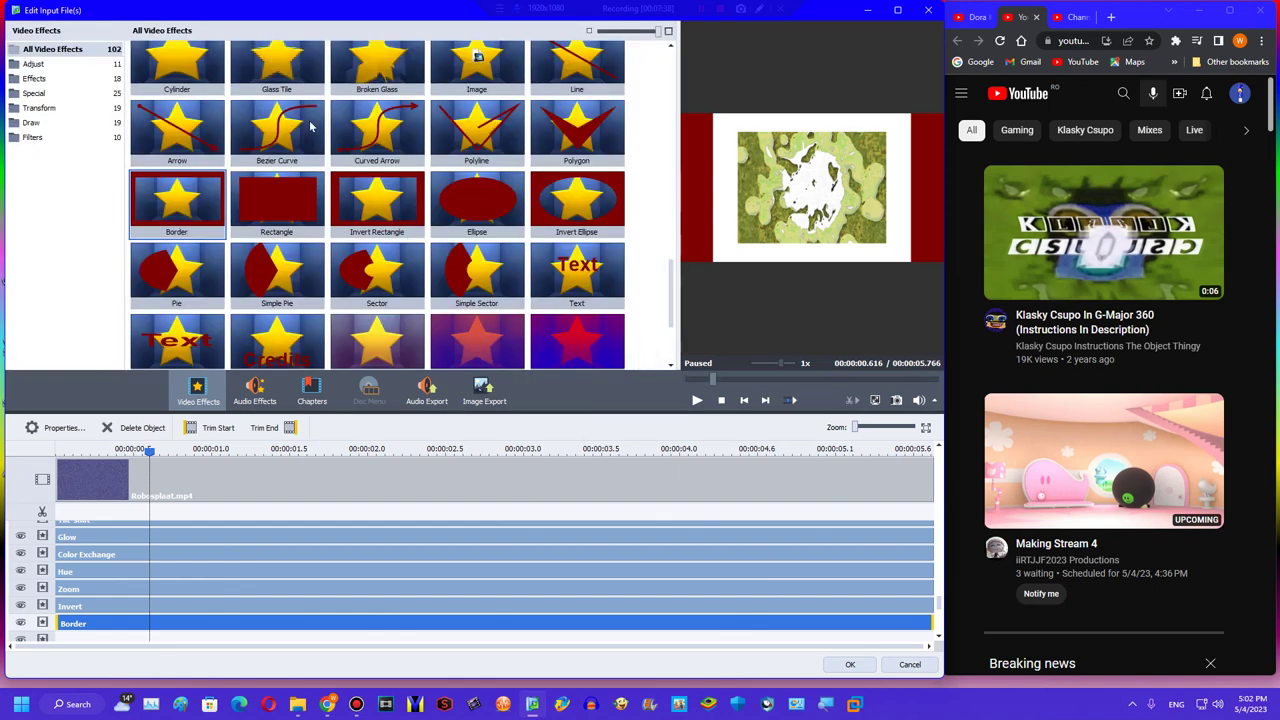
Add a Ripple effect below Border and extend it over the clip's full length.
left_click_drag(155, 235, 673, 262)
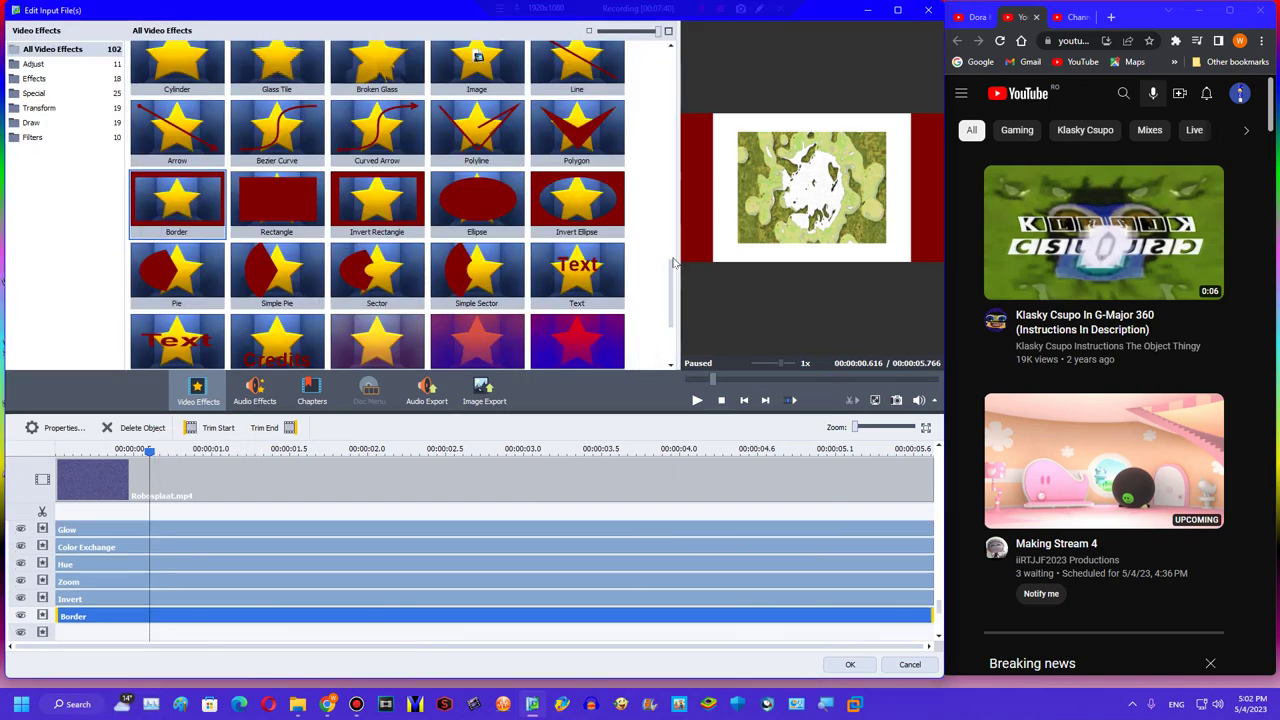
scroll(385, 265, "up", 4)
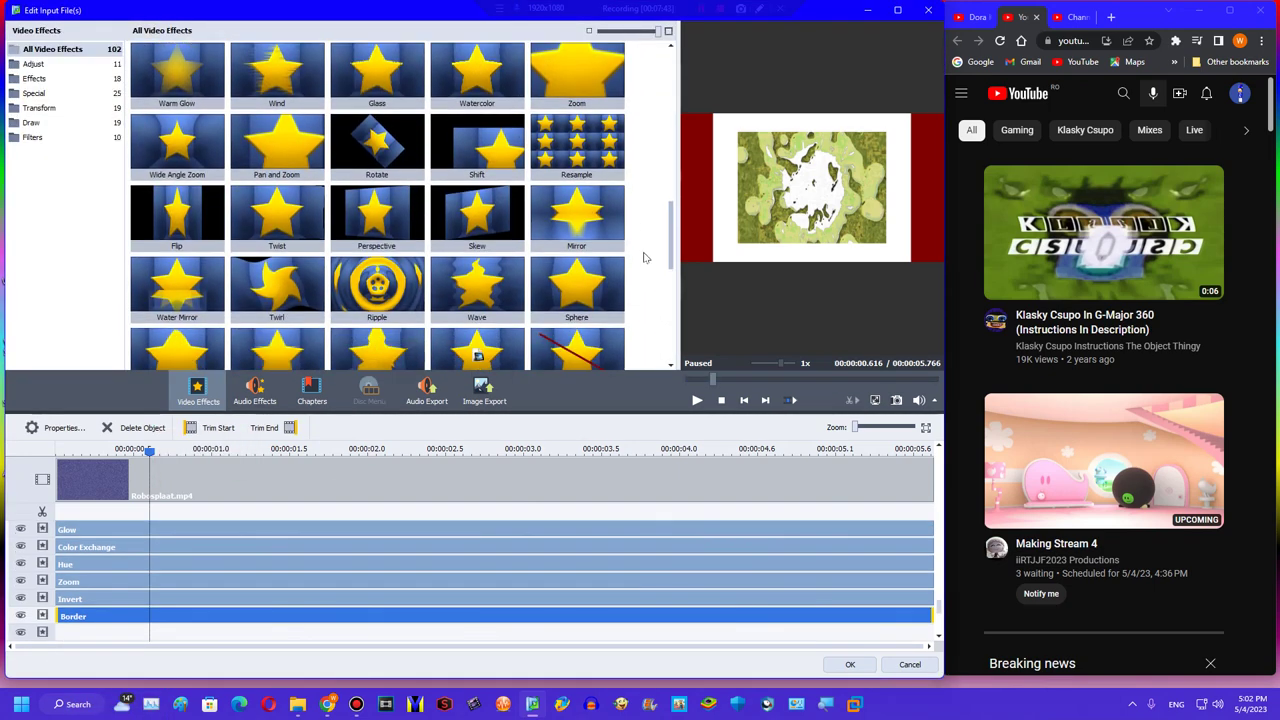
left_click_drag(380, 262, 932, 634)
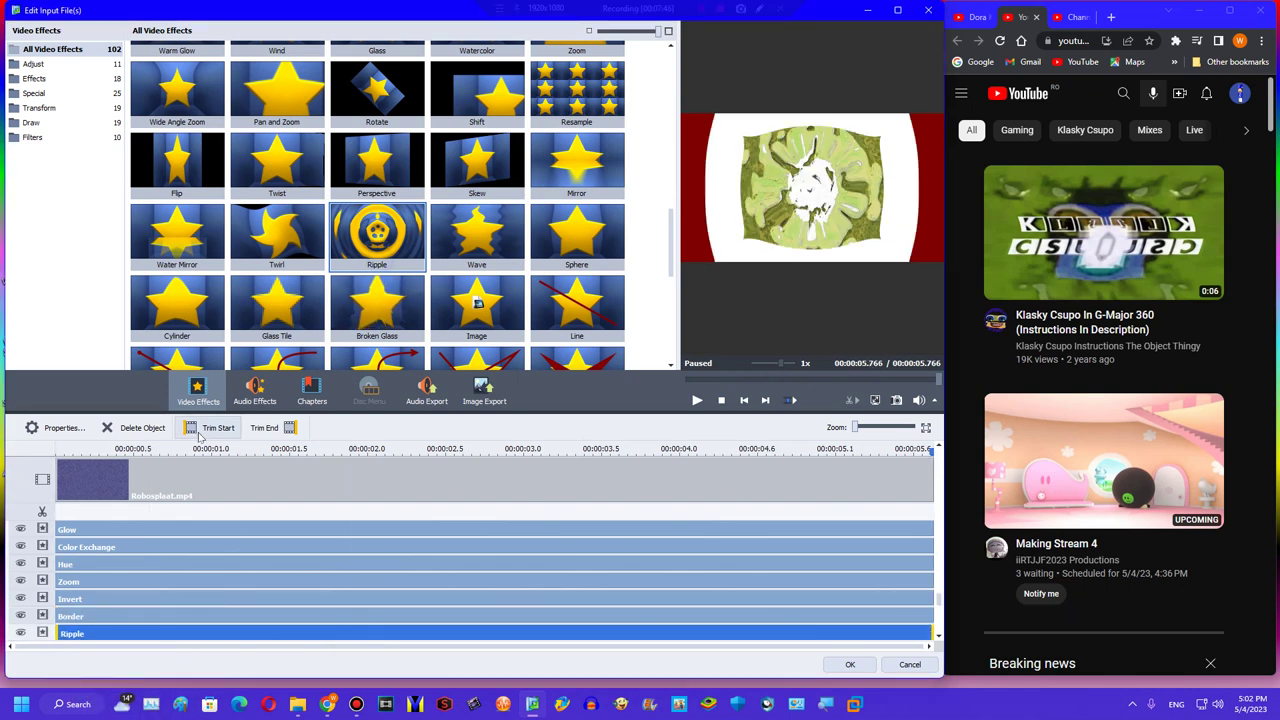
Set the Ripple effect's Omega to 15 and Offset to 75, adjust its Speed, and check the frame at about 1.9 seconds.
left_click(63, 427)
left_click_drag(238, 62, 151, 89)
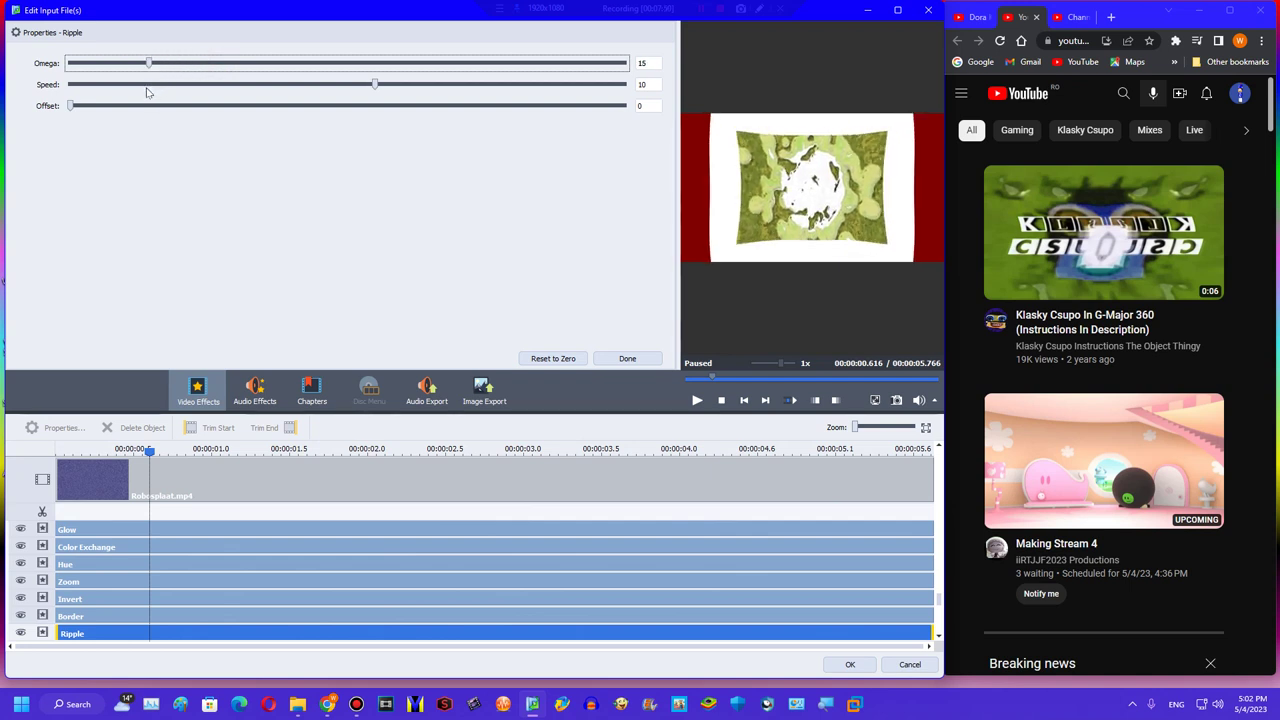
left_click_drag(395, 106, 486, 110)
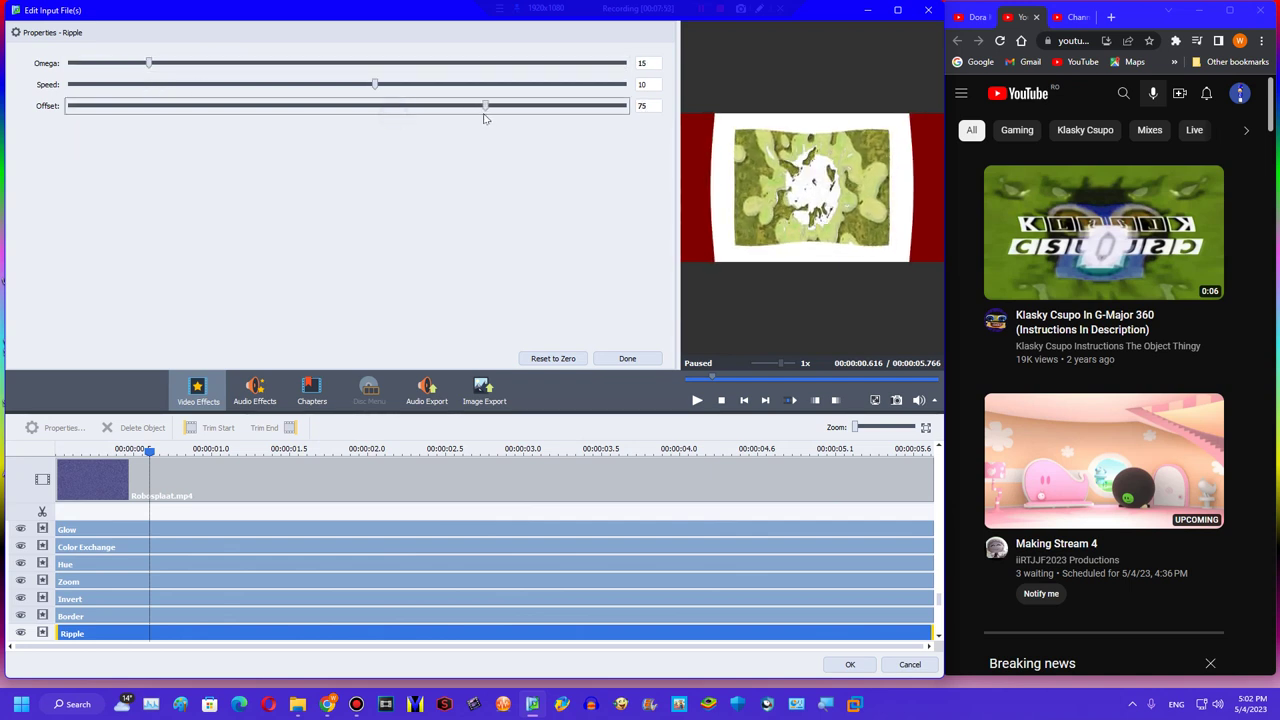
double_click(660, 84)
left_click(627, 358)
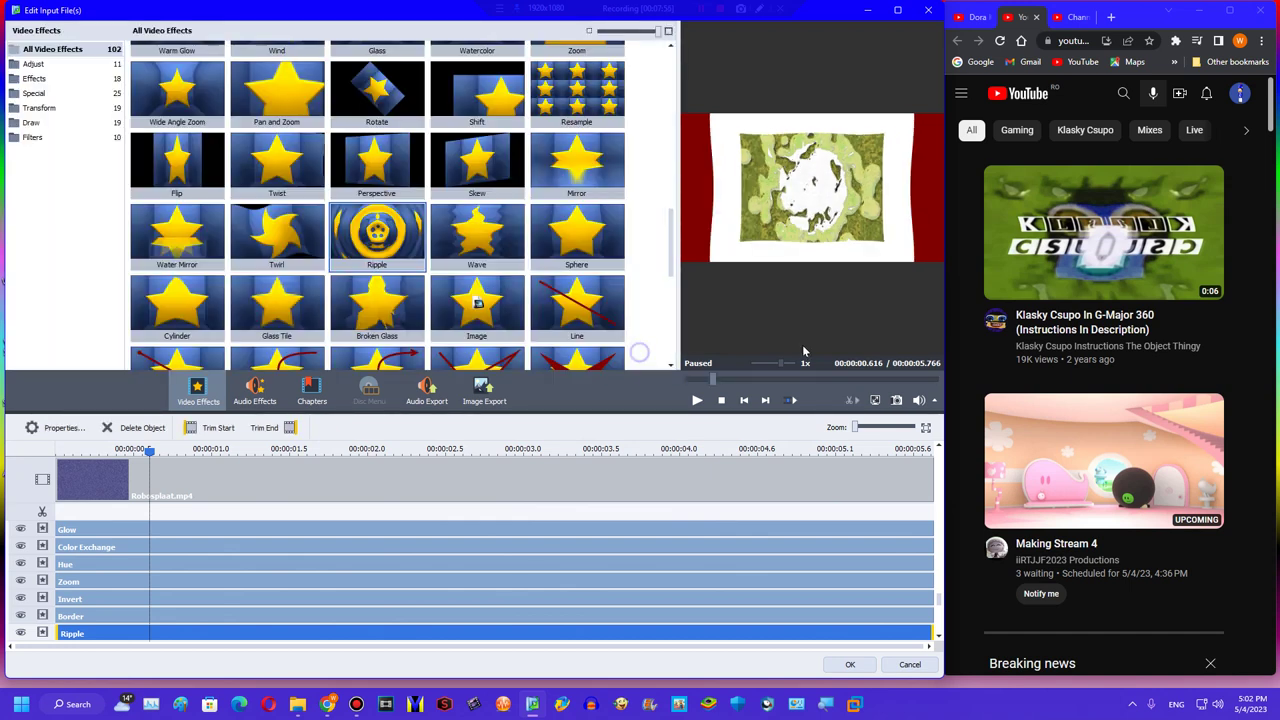
left_click(771, 384)
Add a second Border effect below Ripple and extend it over the clip's full length.
scroll(360, 526, "down", 2)
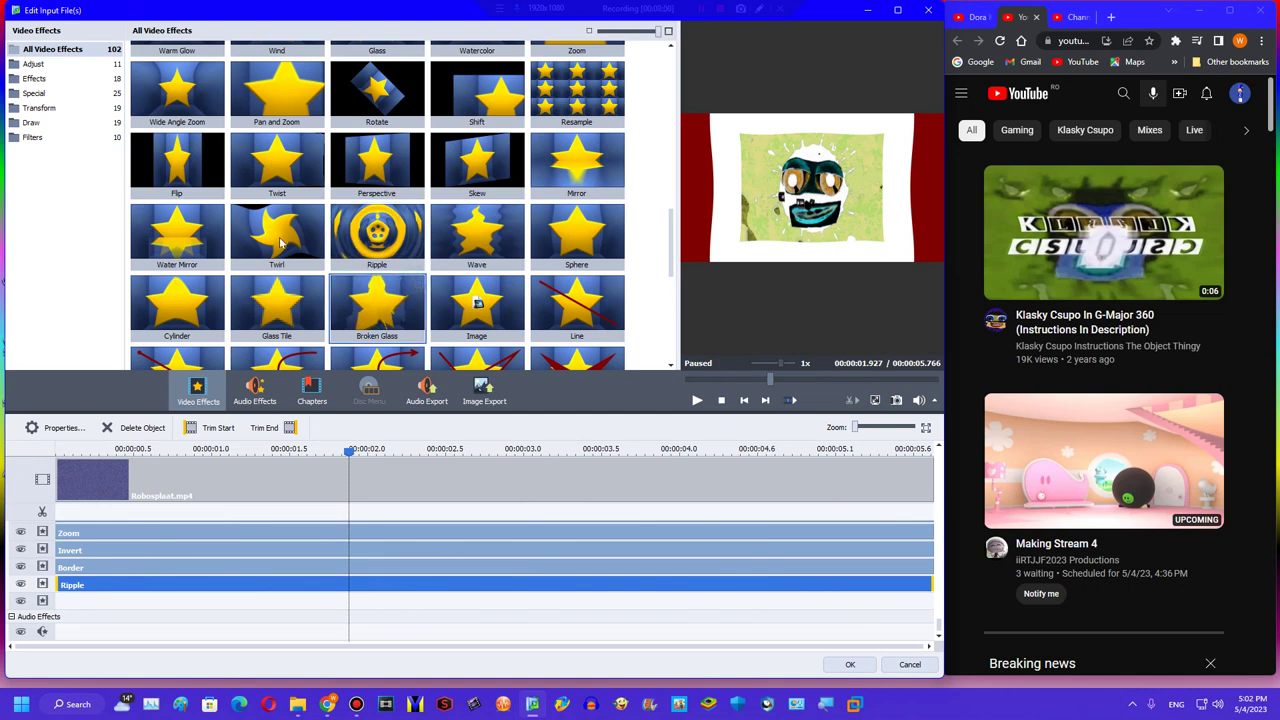
scroll(672, 256, "down", 2)
left_click_drag(177, 300, 933, 583)
Set the second Border effect's Size to 25 and its Type to the top-and-bottom variant.
left_click(202, 449)
left_click(57, 427)
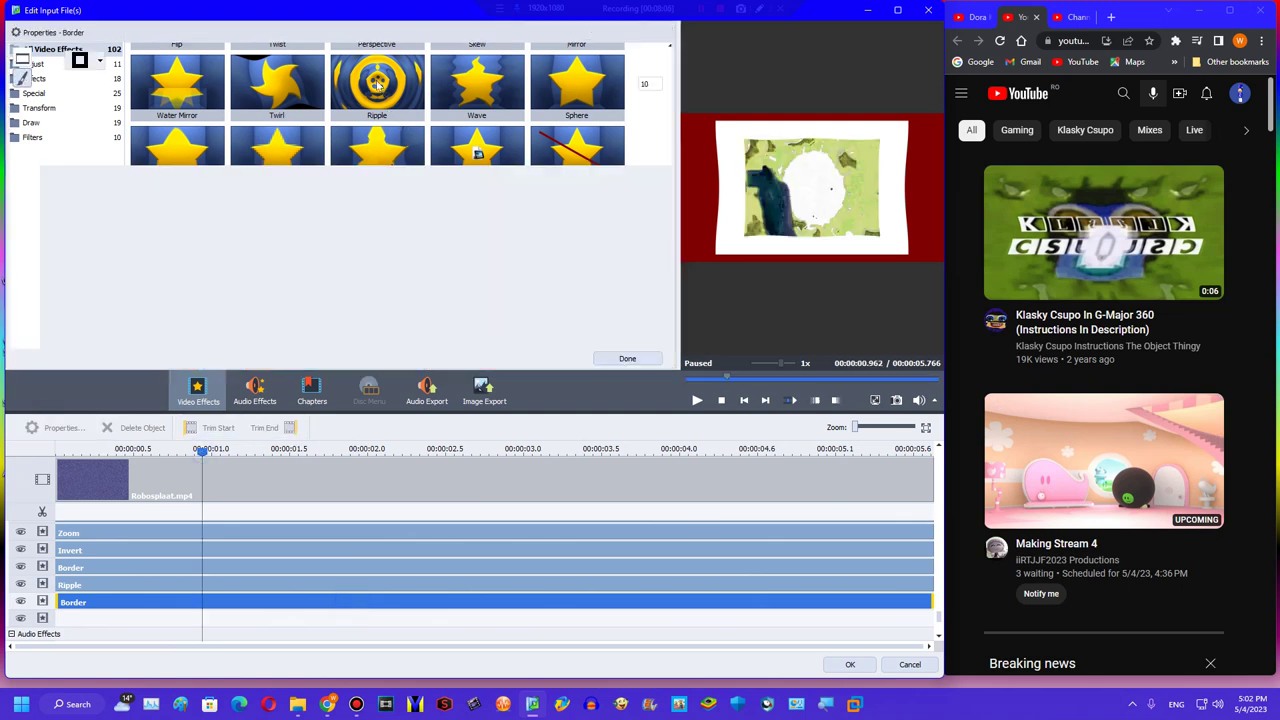
left_click_drag(181, 85, 210, 97)
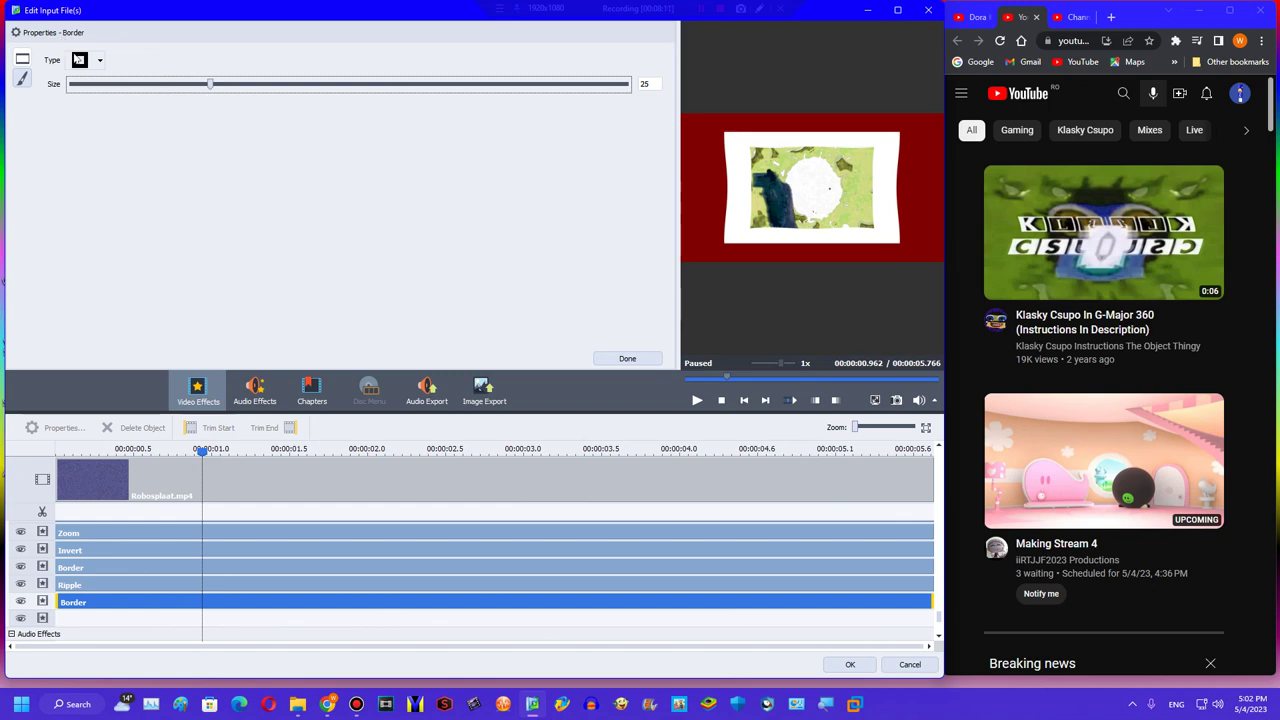
left_click(85, 60)
left_click(74, 128)
left_click(627, 358)
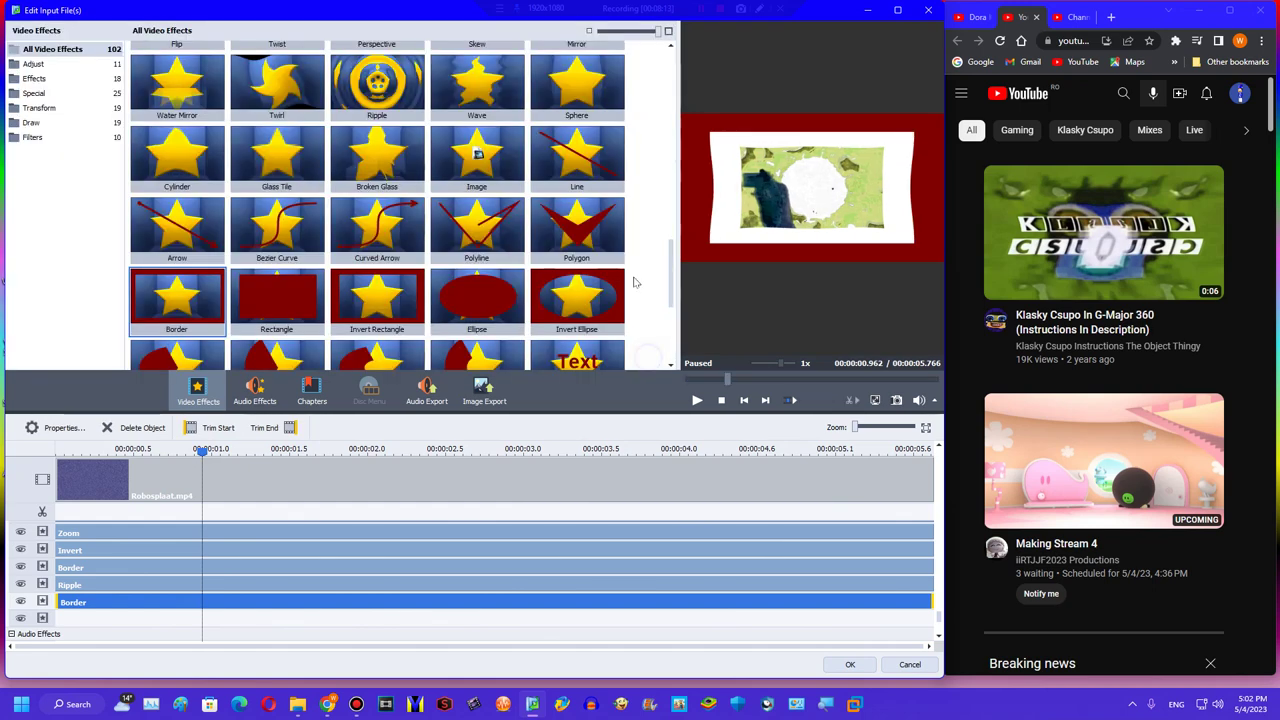
Add a second Zoom effect below the second Border and extend it to the end of the clip.
scroll(645, 250, "up", 3)
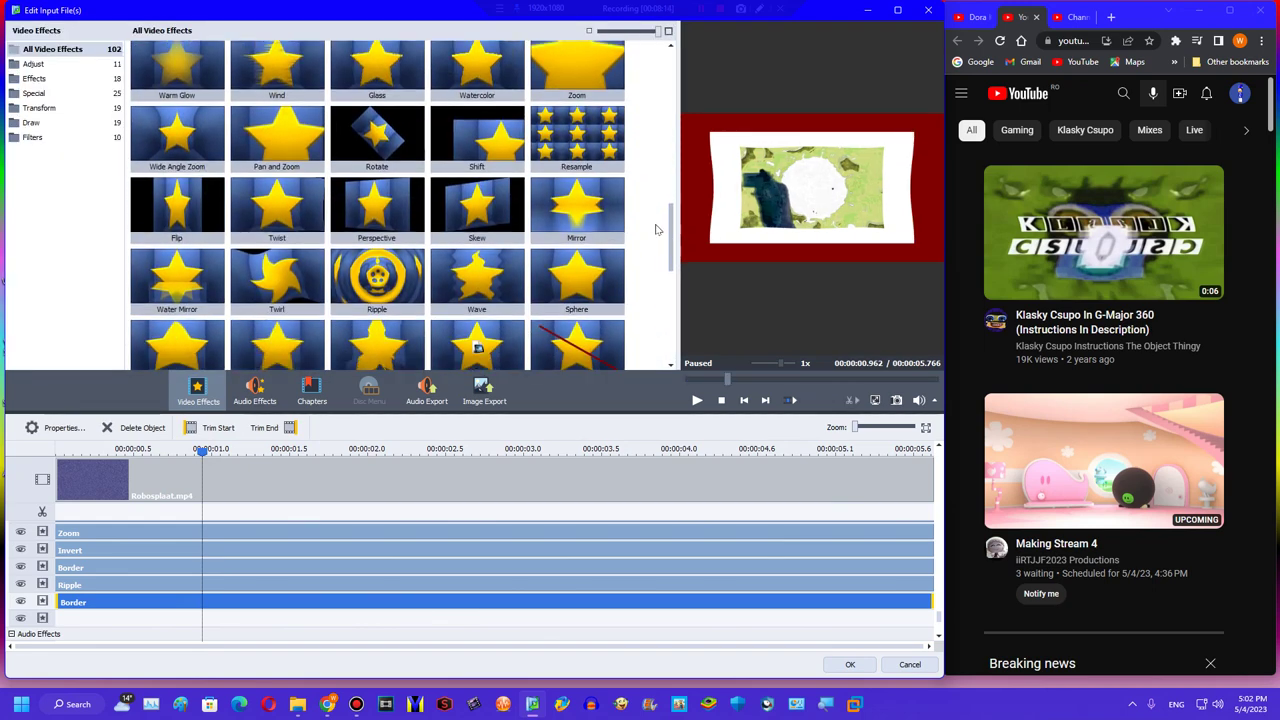
scroll(656, 230, "up", 1)
left_click_drag(577, 140, 60, 618)
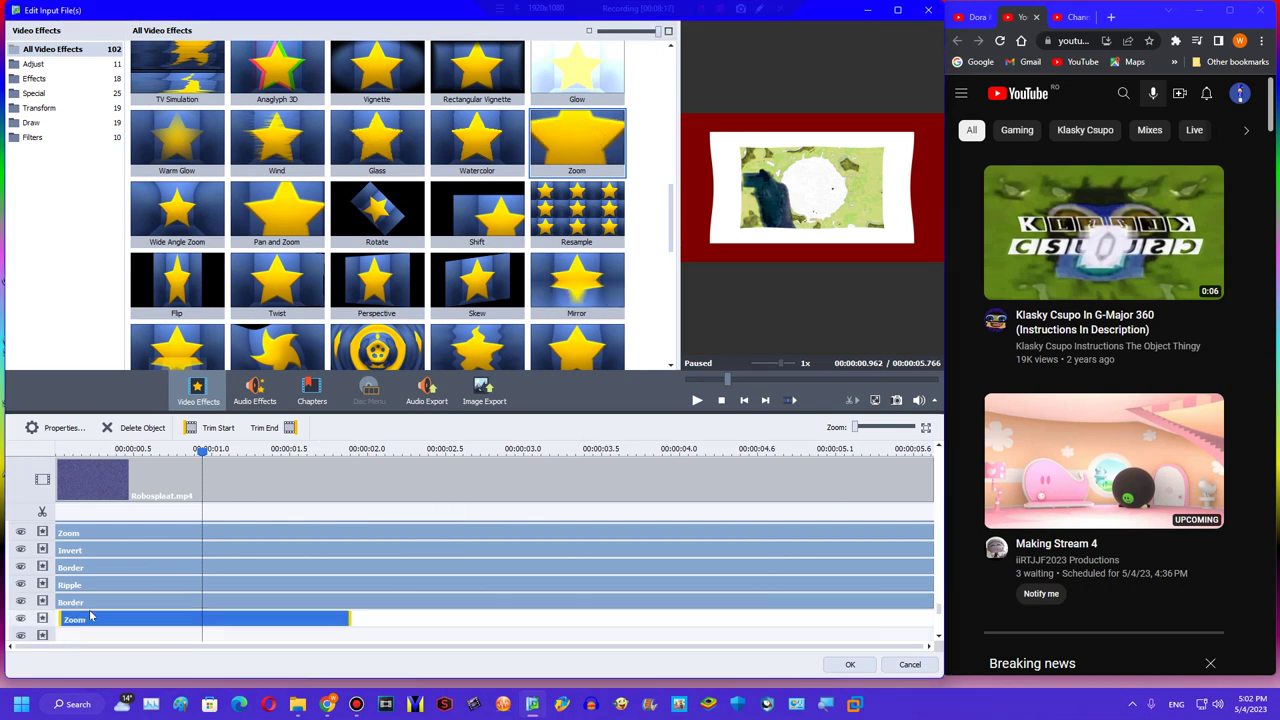
left_click(197, 455)
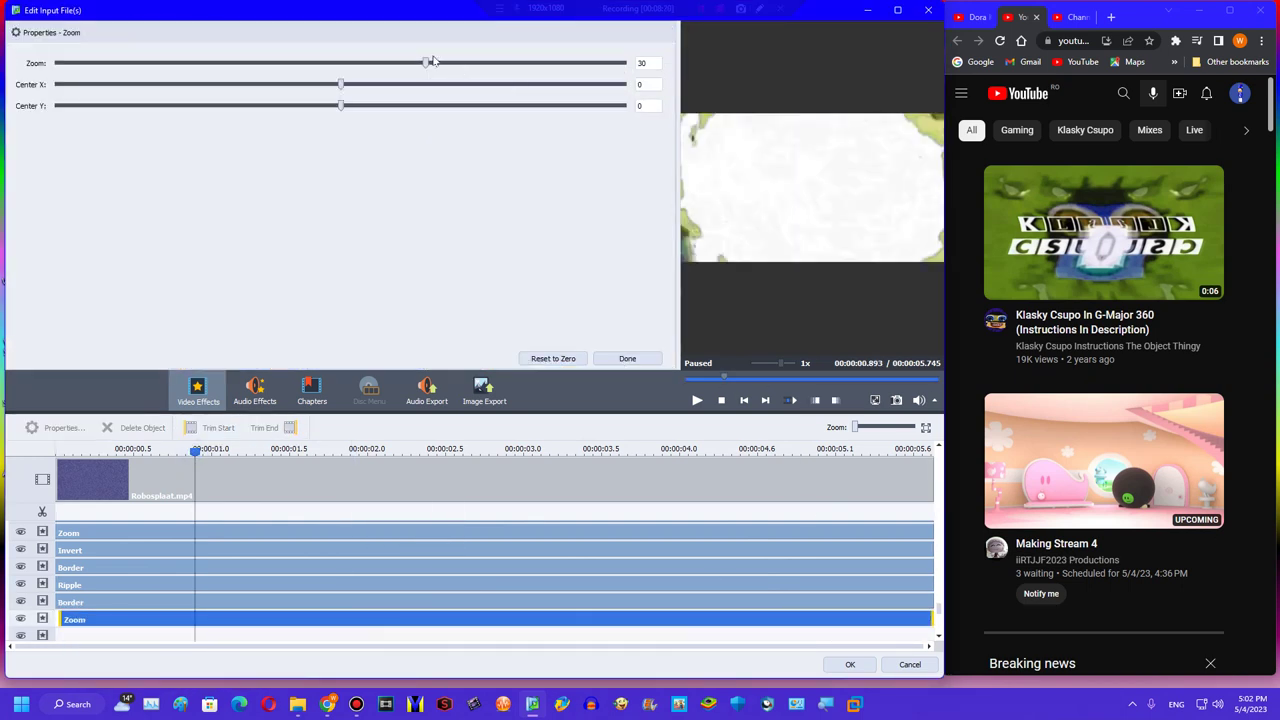
Set the second Zoom effect's Zoom to 9 and check the frame at about 1.7 seconds.
left_click_drag(428, 62, 366, 84)
left_click(759, 375)
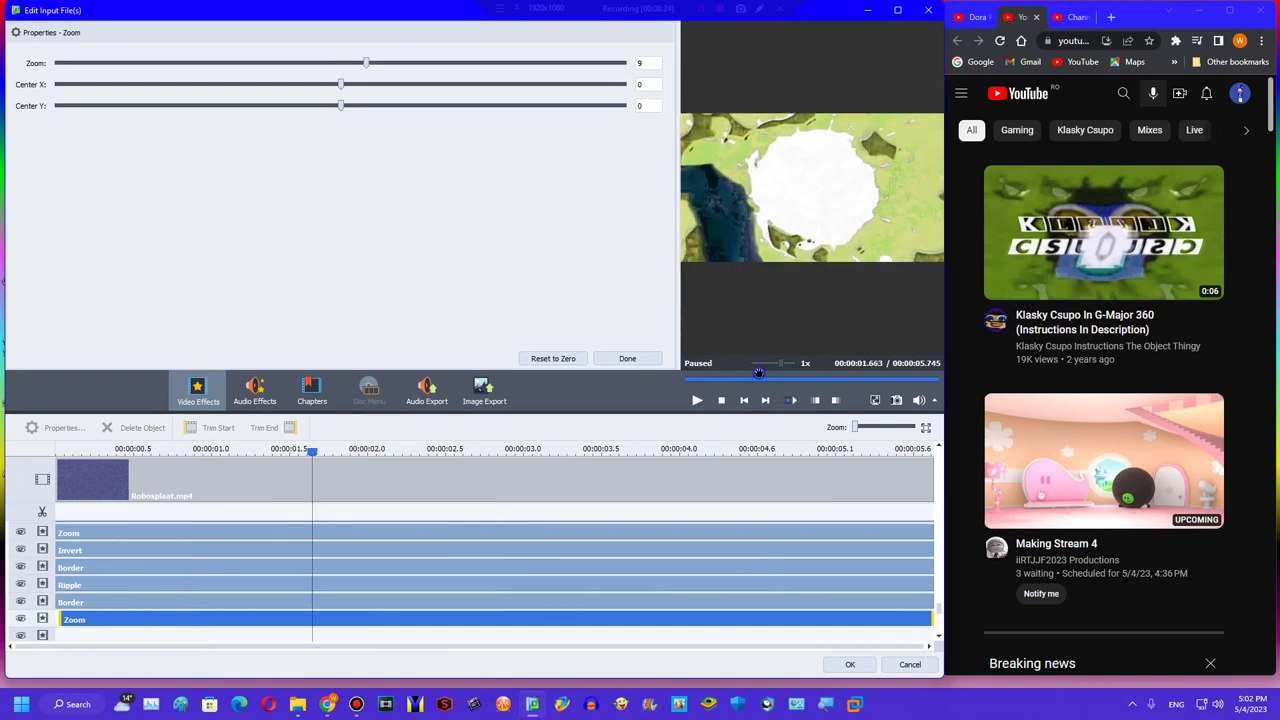
left_click(628, 359)
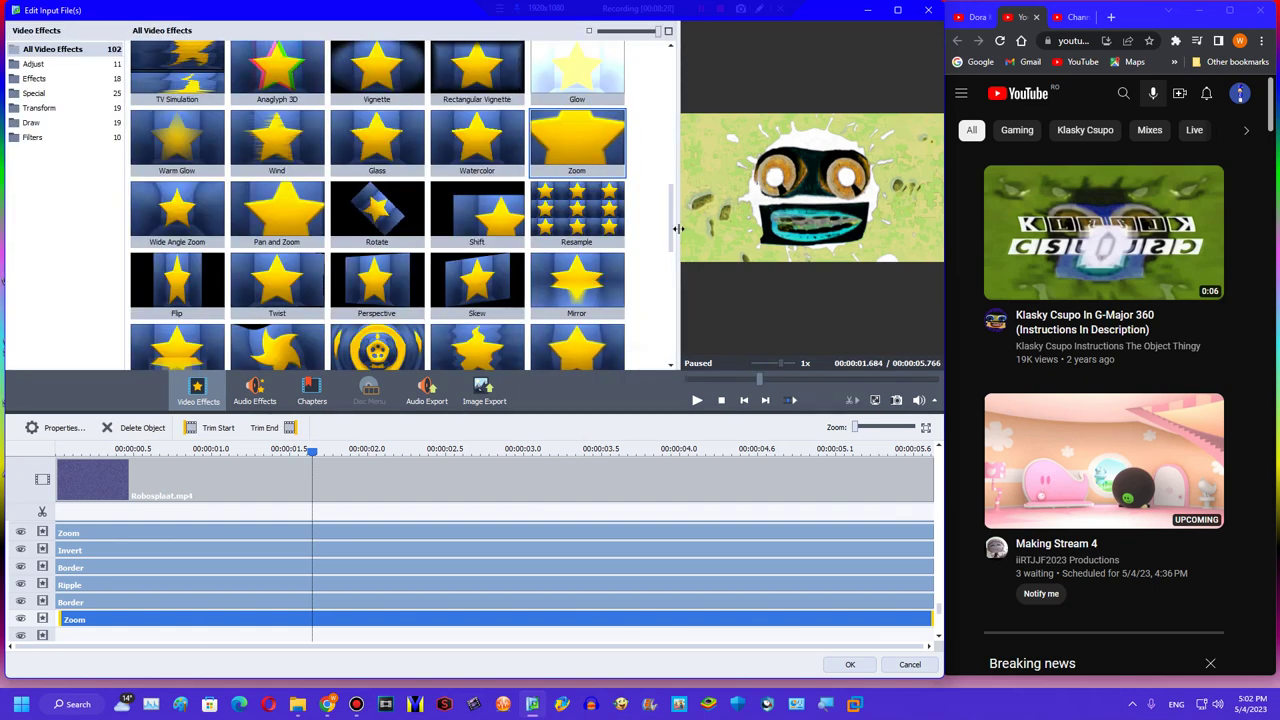
Add a Water Mirror effect below the second Zoom and extend it over the clip's full length.
left_click_drag(670, 231, 657, 271)
left_click_drag(179, 138, 62, 628)
left_click(60, 616)
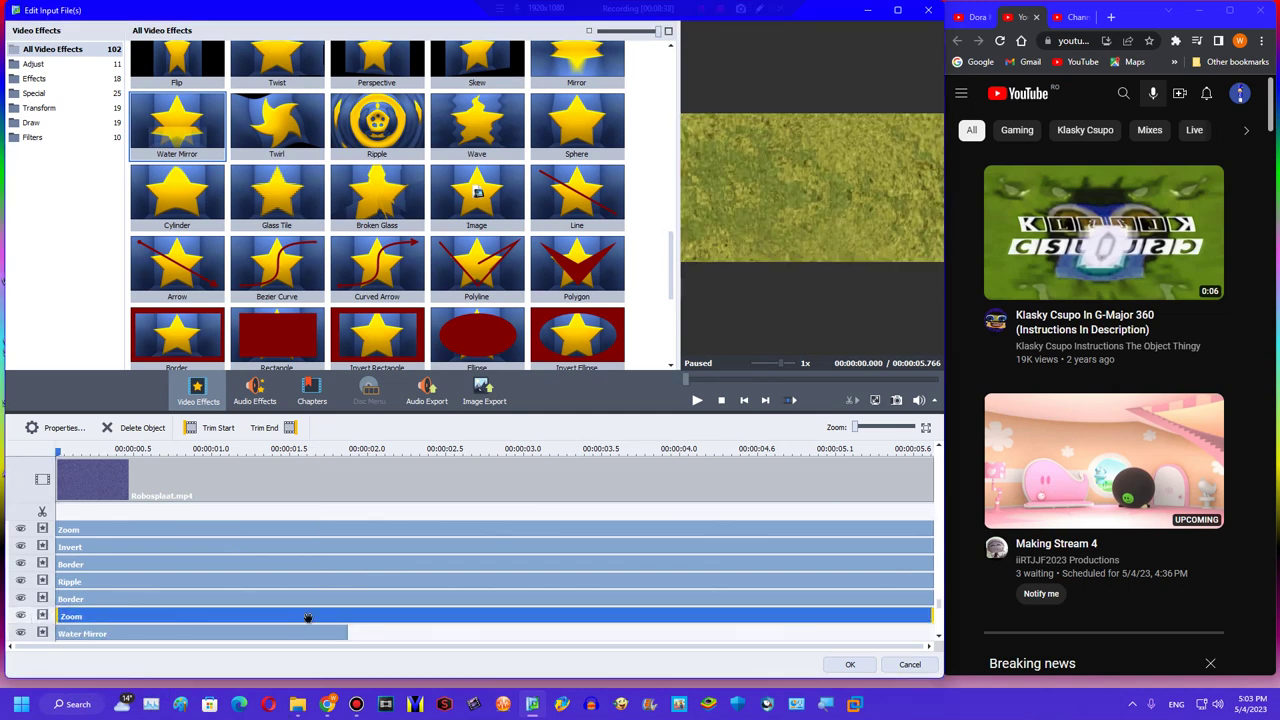
left_click_drag(346, 632, 1212, 416)
left_click(217, 452)
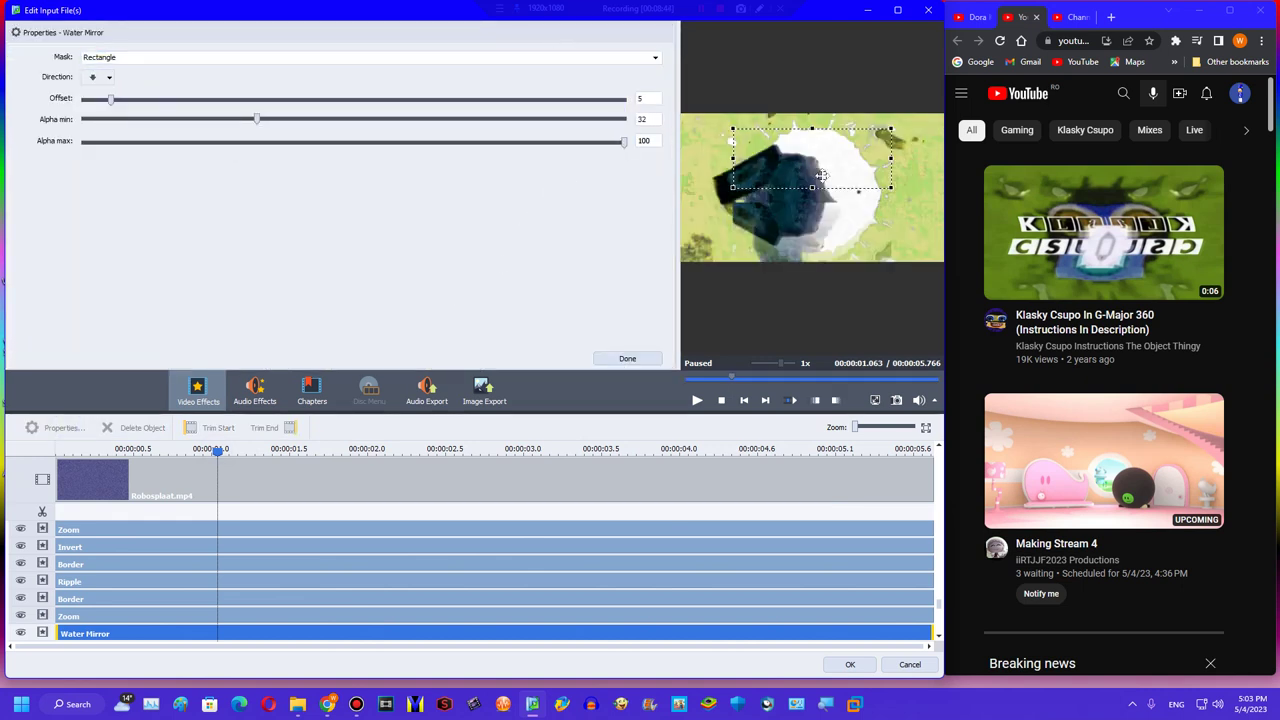
Try the Ellipse mask on Water Mirror, return to Rectangle, and check the frame at about 1.9 seconds.
left_click(281, 64)
left_click(203, 89)
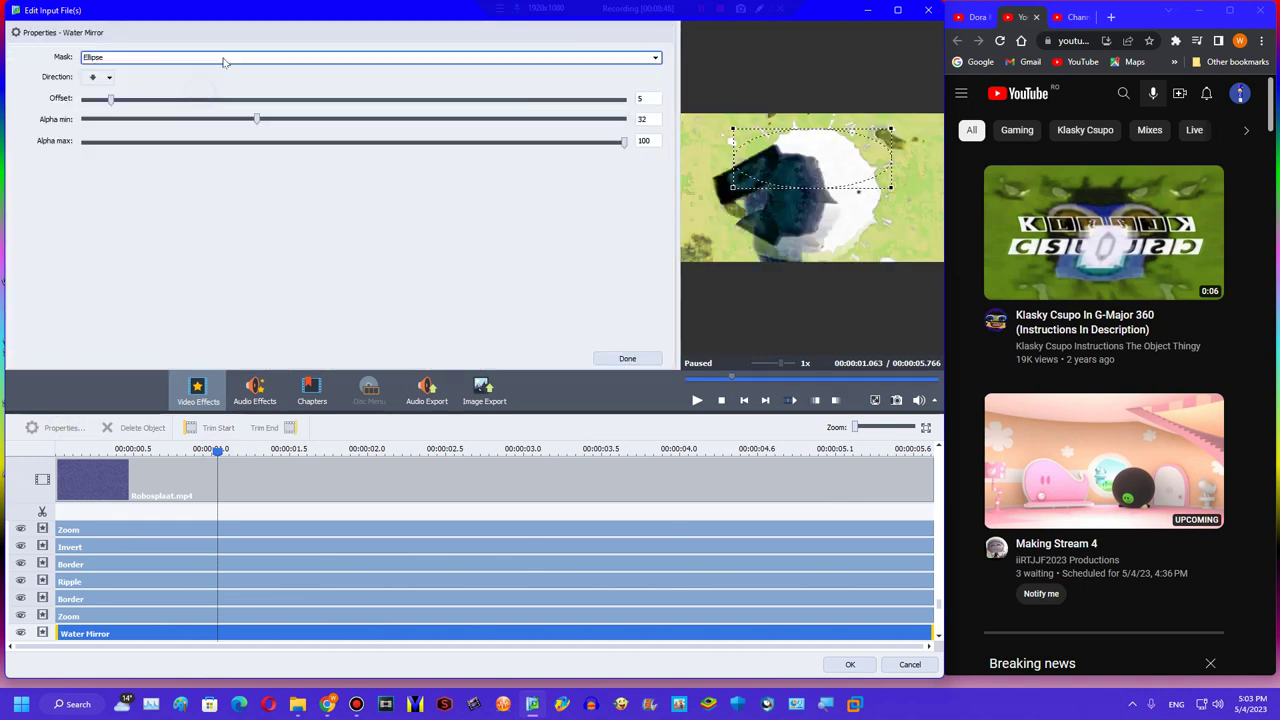
left_click(184, 62)
left_click(163, 71)
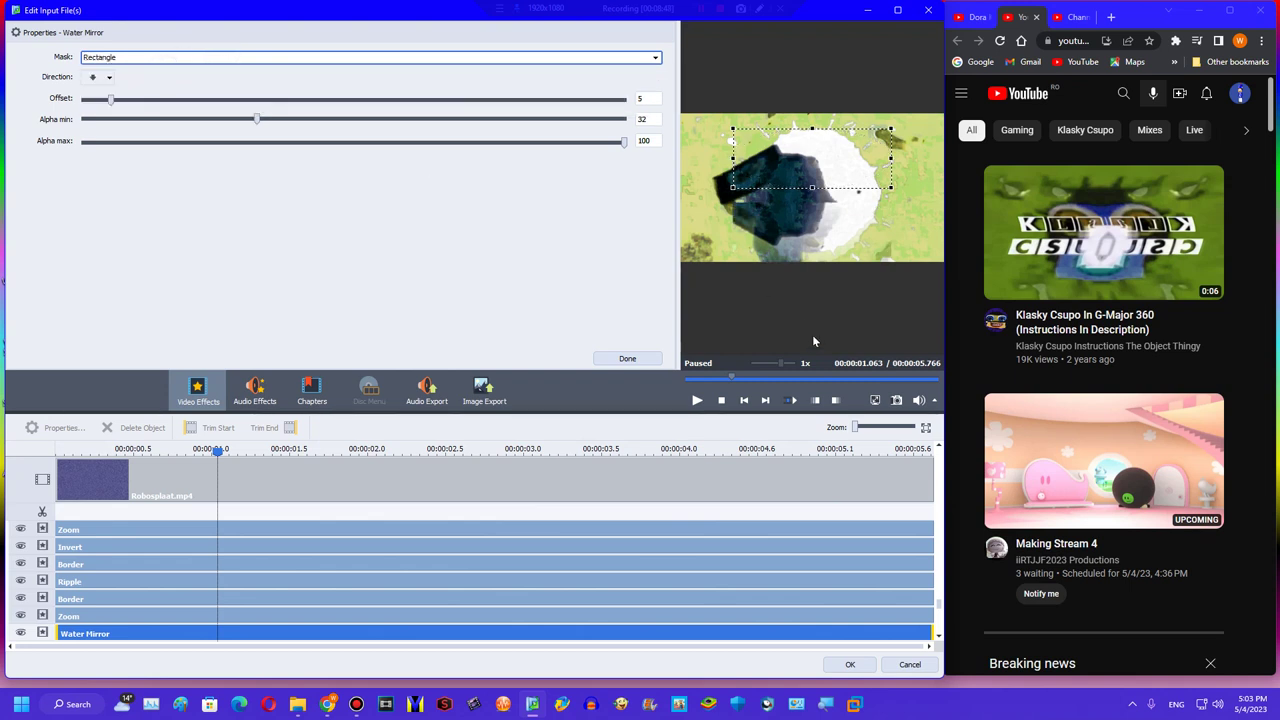
left_click(771, 383)
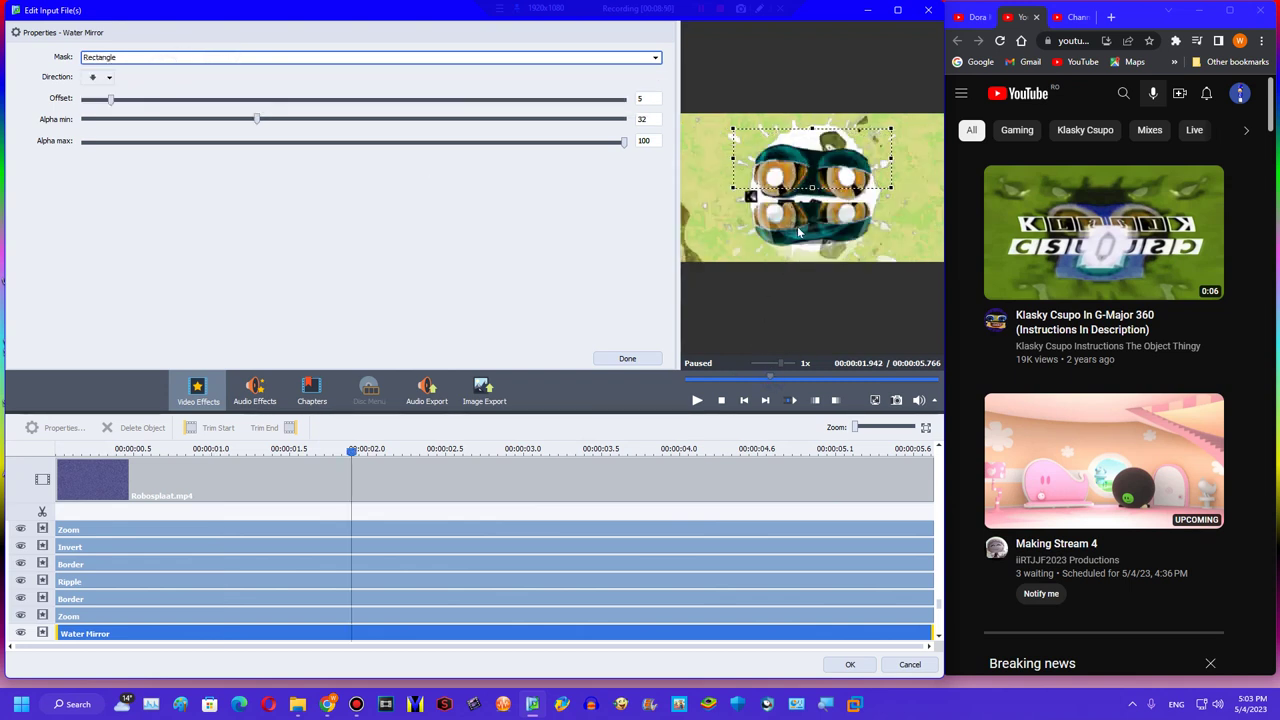
Set the Water Mirror effect's Offset to 0, Alpha min to 0 and Alpha max to 100.
left_click_drag(110, 99, 84, 99)
left_click_drag(257, 119, 44, 143)
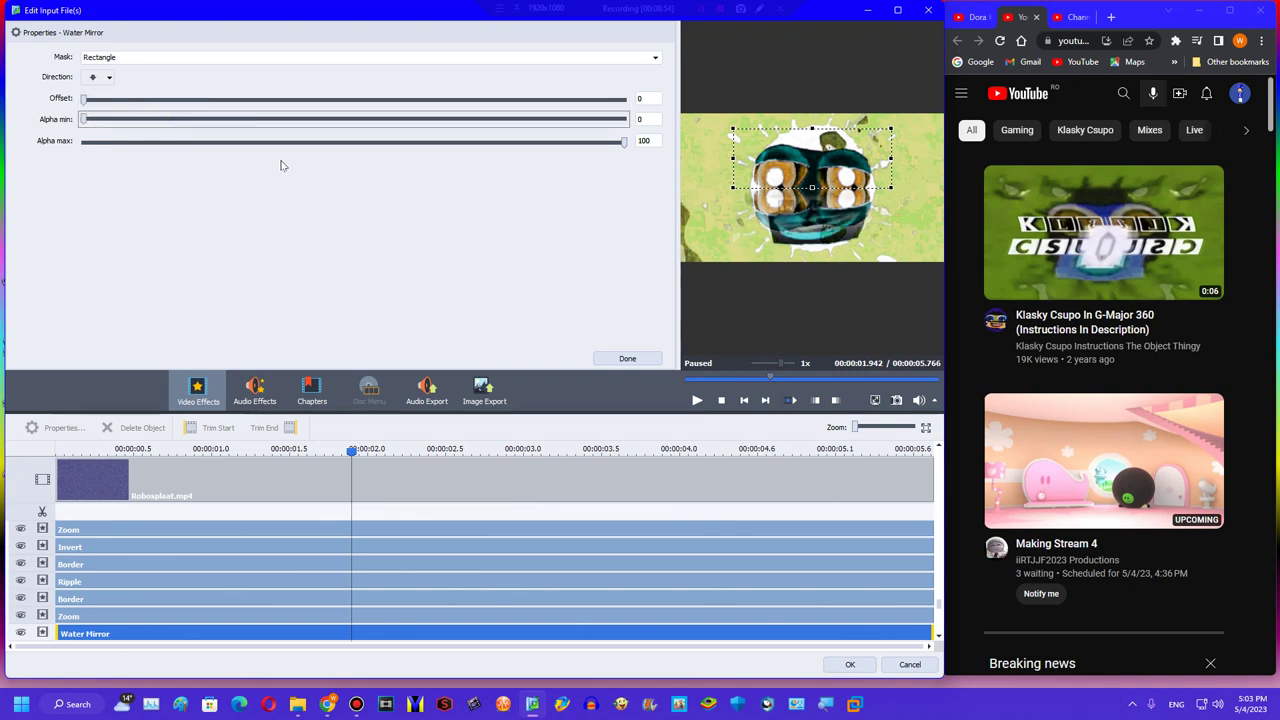
left_click_drag(265, 141, 18, 188)
left_click_drag(305, 141, 630, 142)
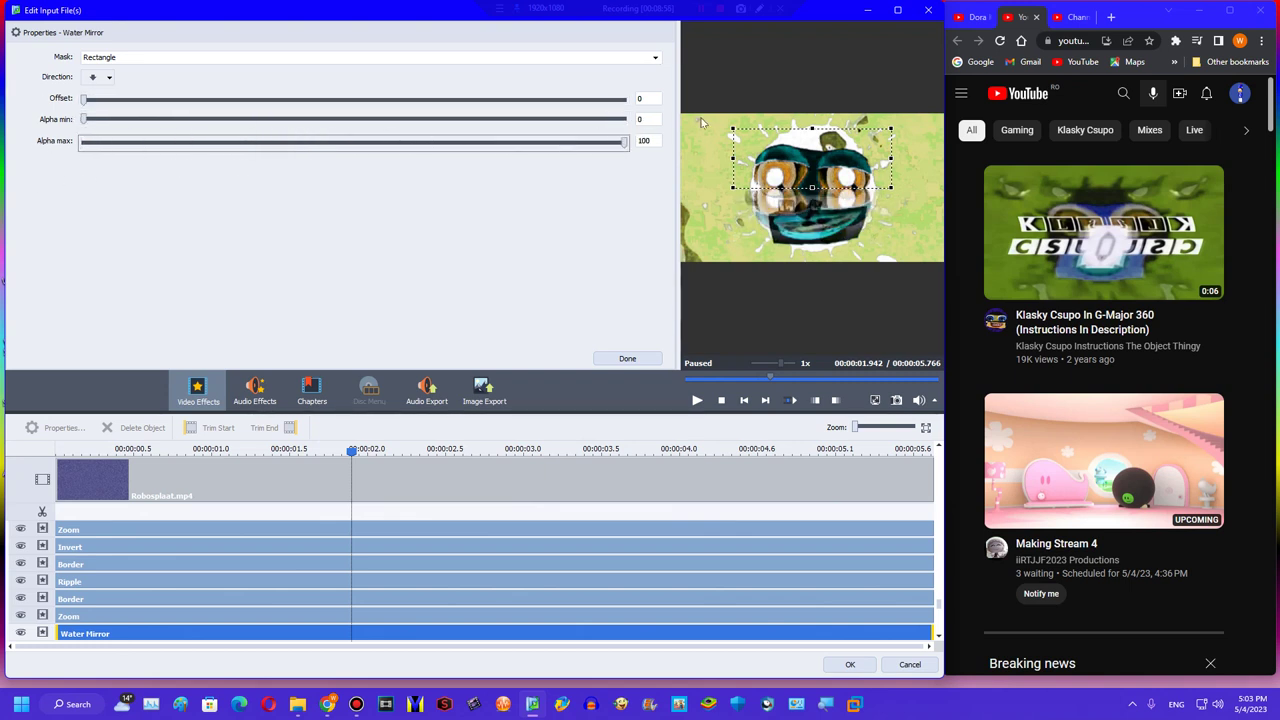
Set the Water Mirror effect's Direction to the right and its Alpha min to 100, keeping Offset at 0.
left_click(103, 80)
left_click(129, 117)
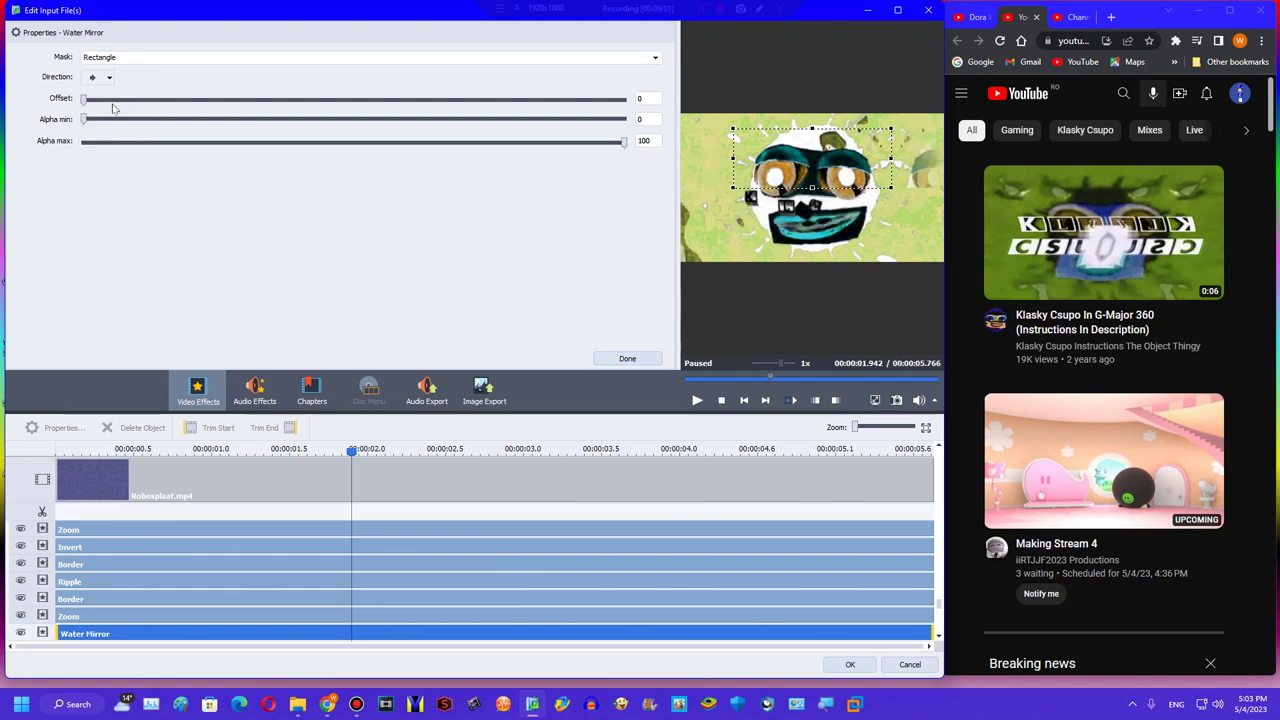
left_click_drag(153, 118, 6, 108)
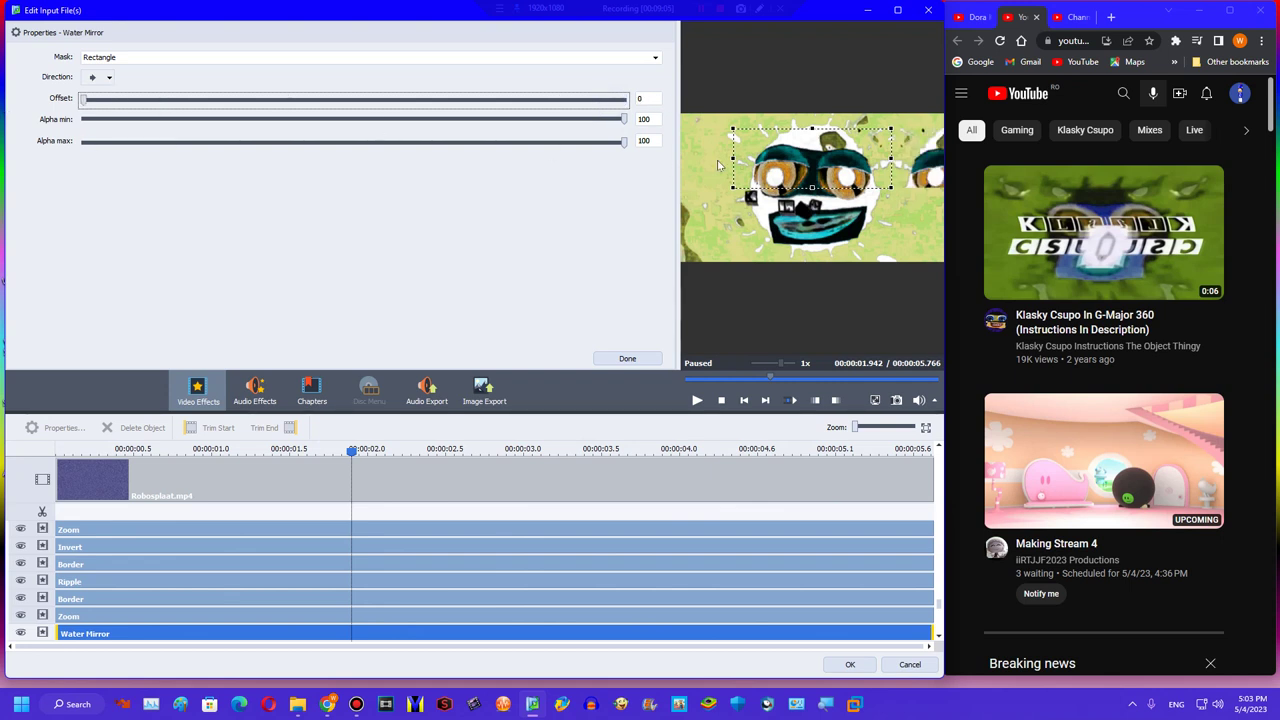
Resize the Water Mirror mask so it covers the full height of the video frame's left half.
left_click_drag(733, 130, 681, 113)
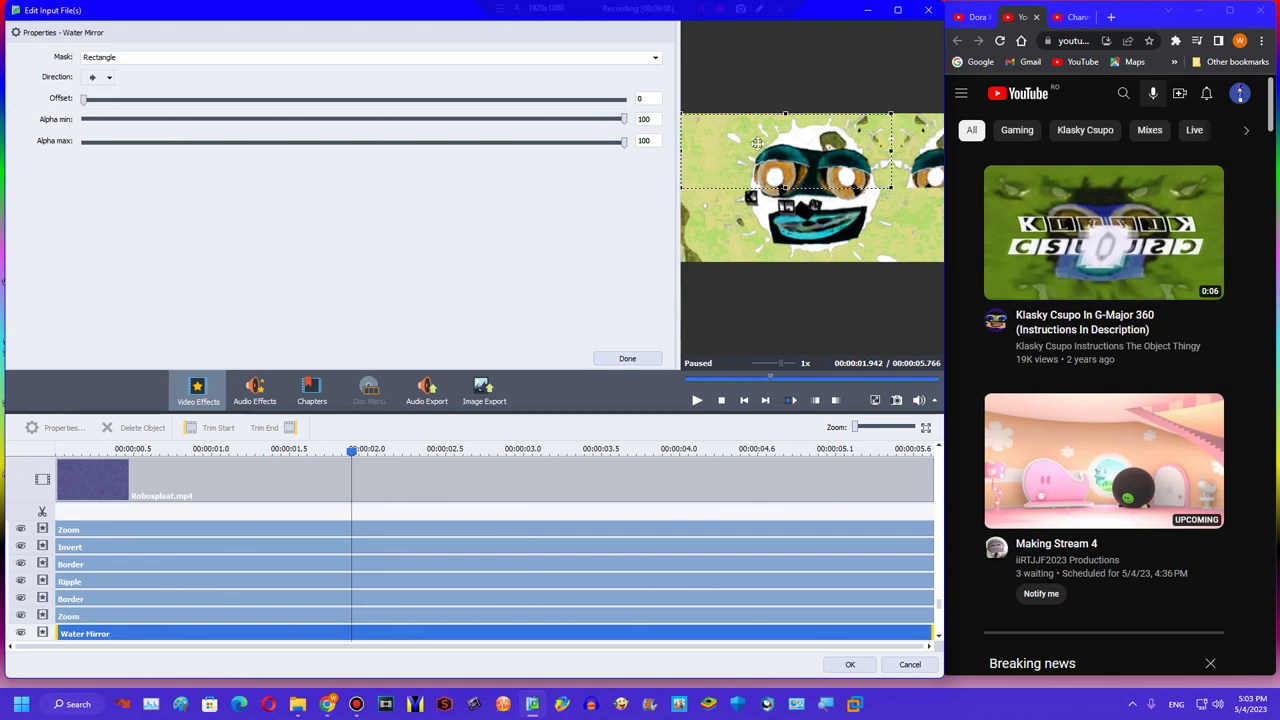
left_click_drag(786, 190, 780, 263)
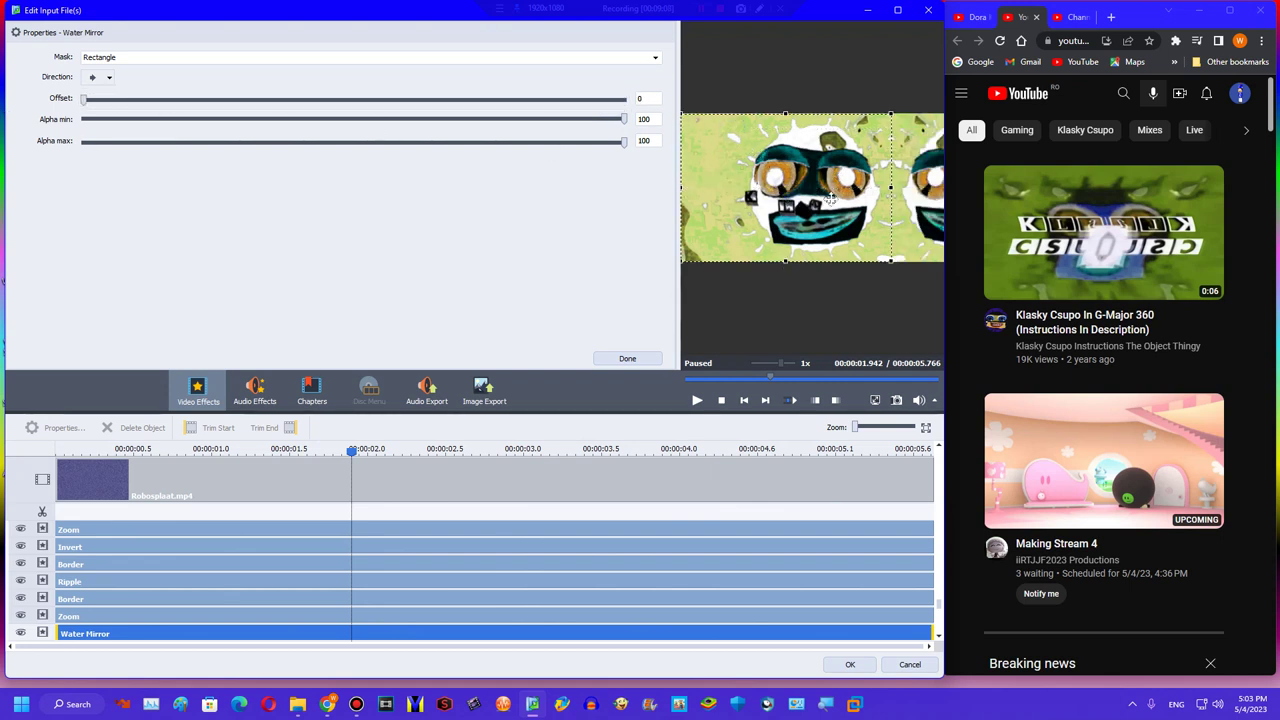
left_click_drag(891, 188, 807, 188)
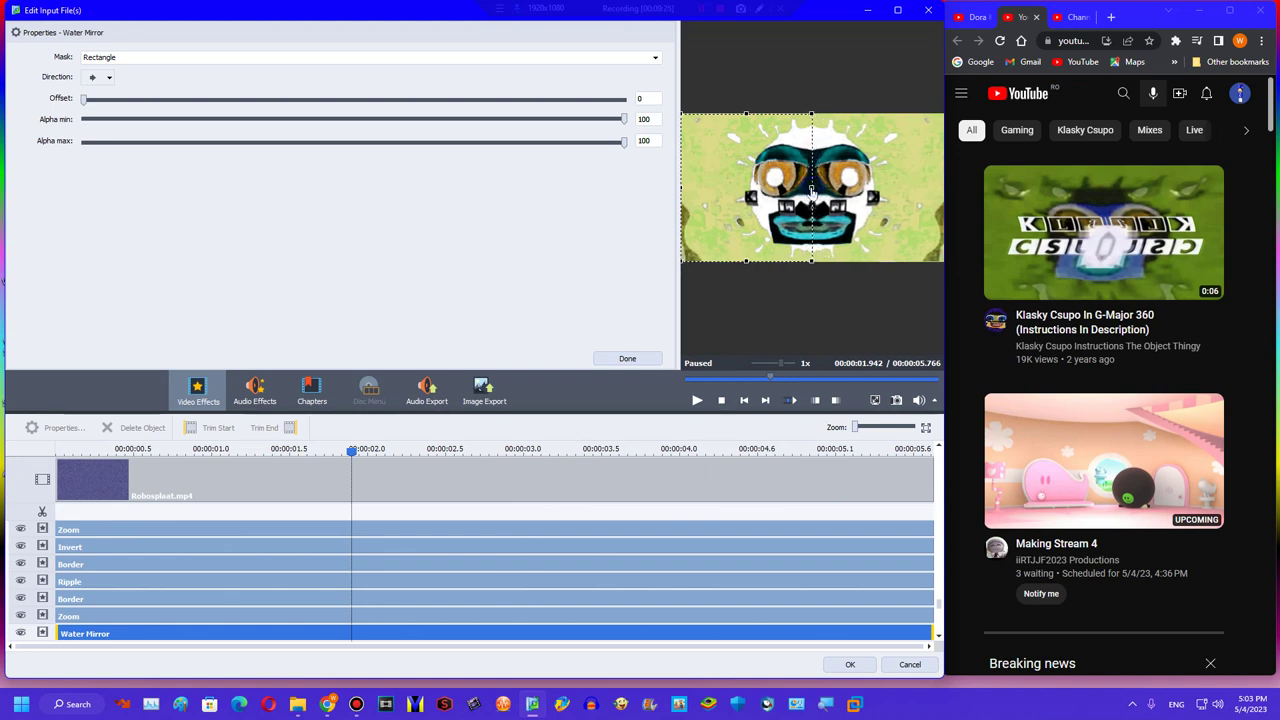
left_click_drag(812, 190, 814, 193)
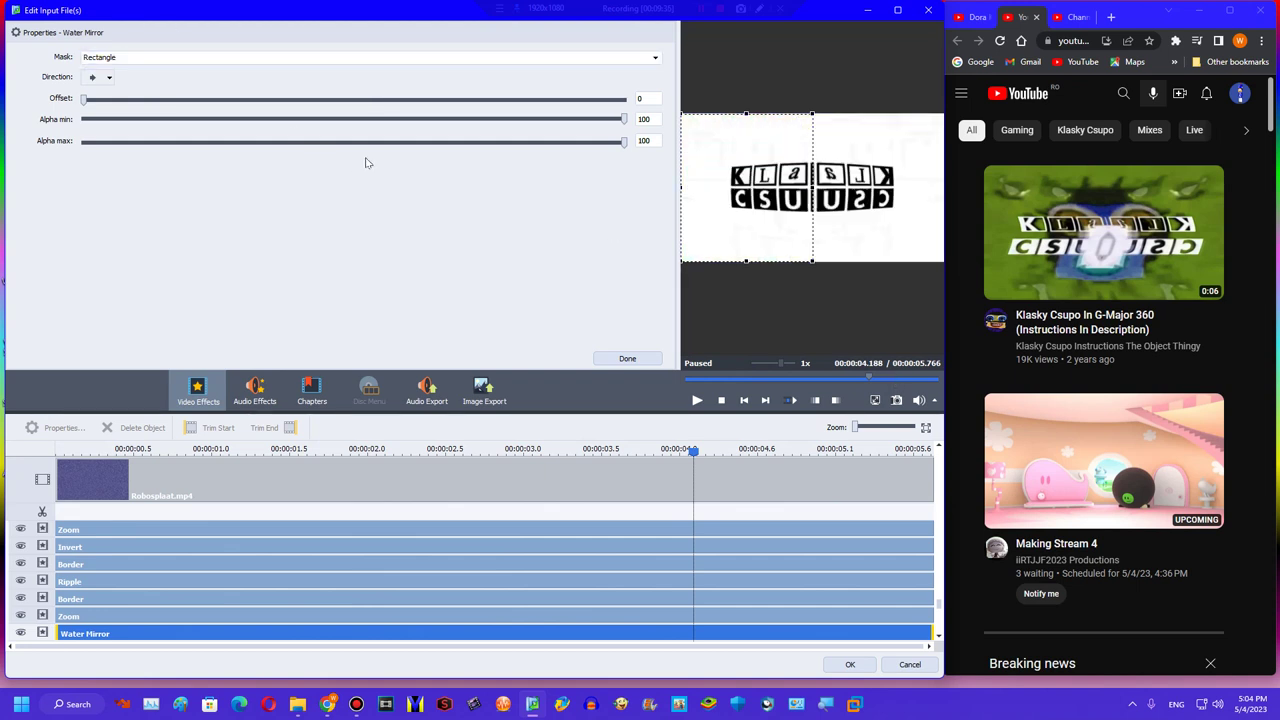
Reverse the Water Mirror direction to the left, fit its mask to the frame's right half, and check the frame at about 2 seconds.
left_click(596, 478)
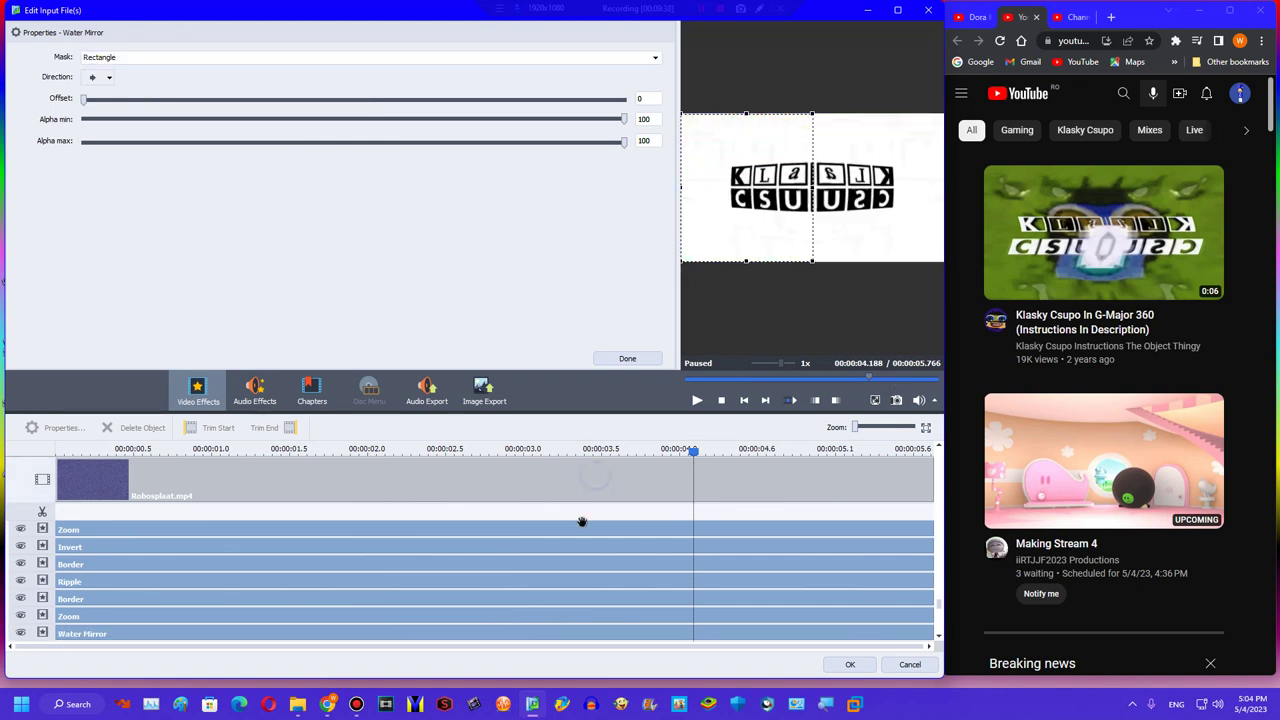
left_click(544, 620)
left_click(543, 633)
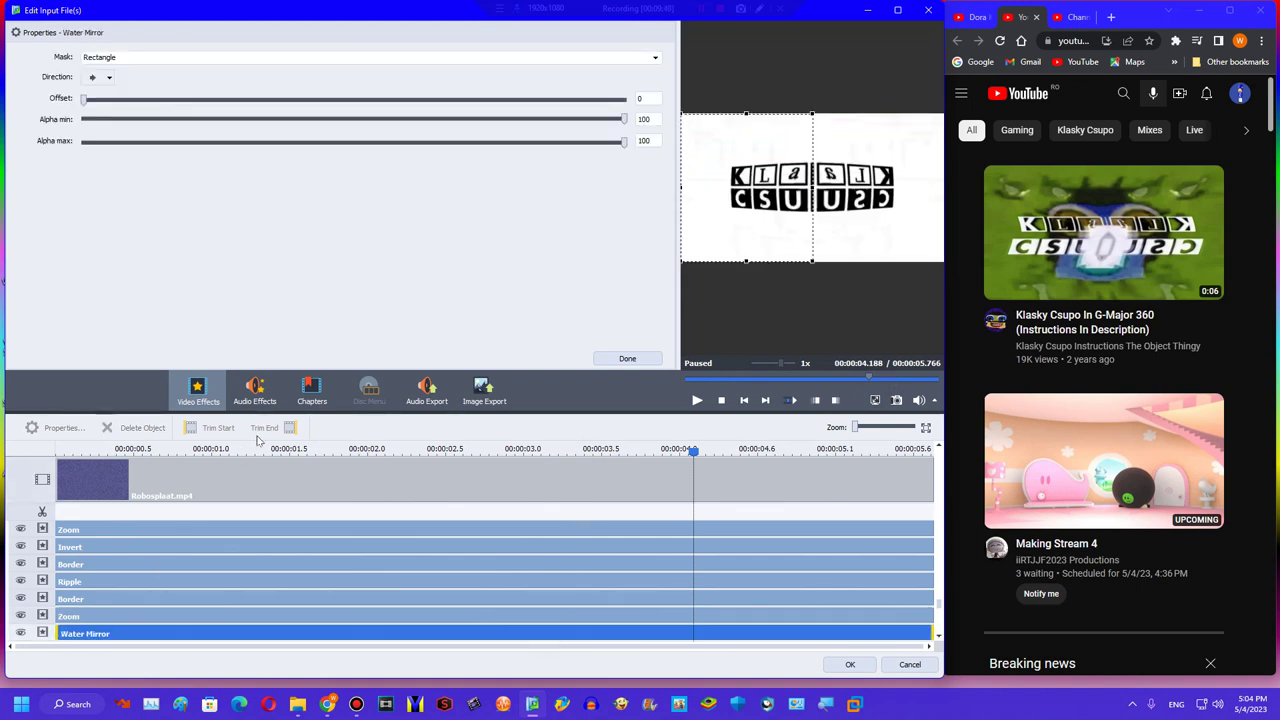
left_click(100, 77)
left_click(92, 113)
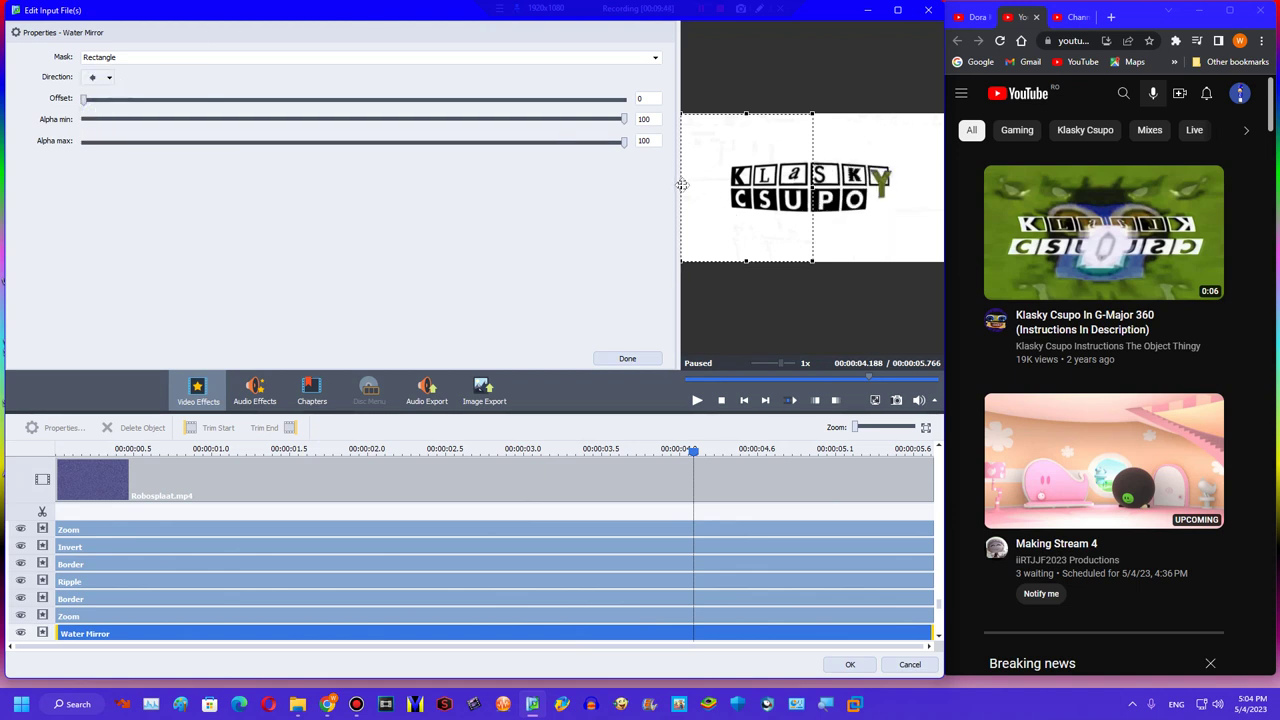
left_click_drag(681, 193, 826, 203)
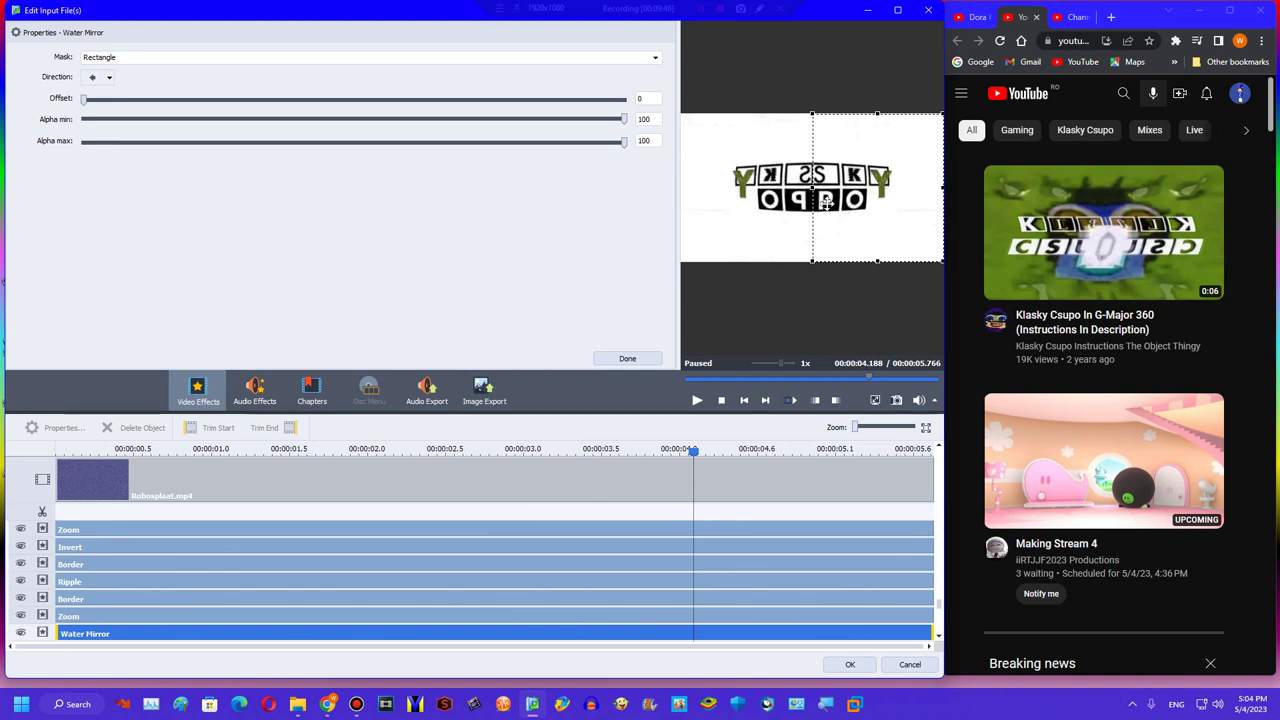
left_click(771, 380)
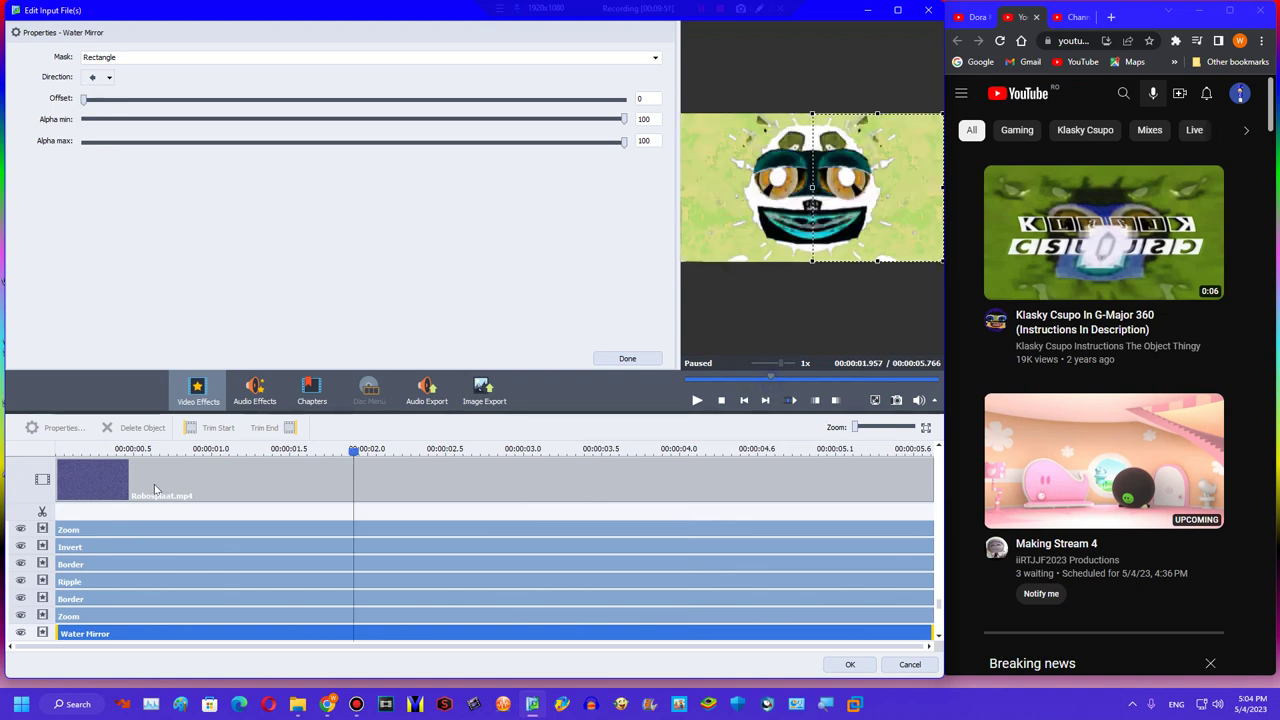
Delete the Water Mirror effect and add a Mirror effect in its place below the second Zoom.
right_click(205, 636)
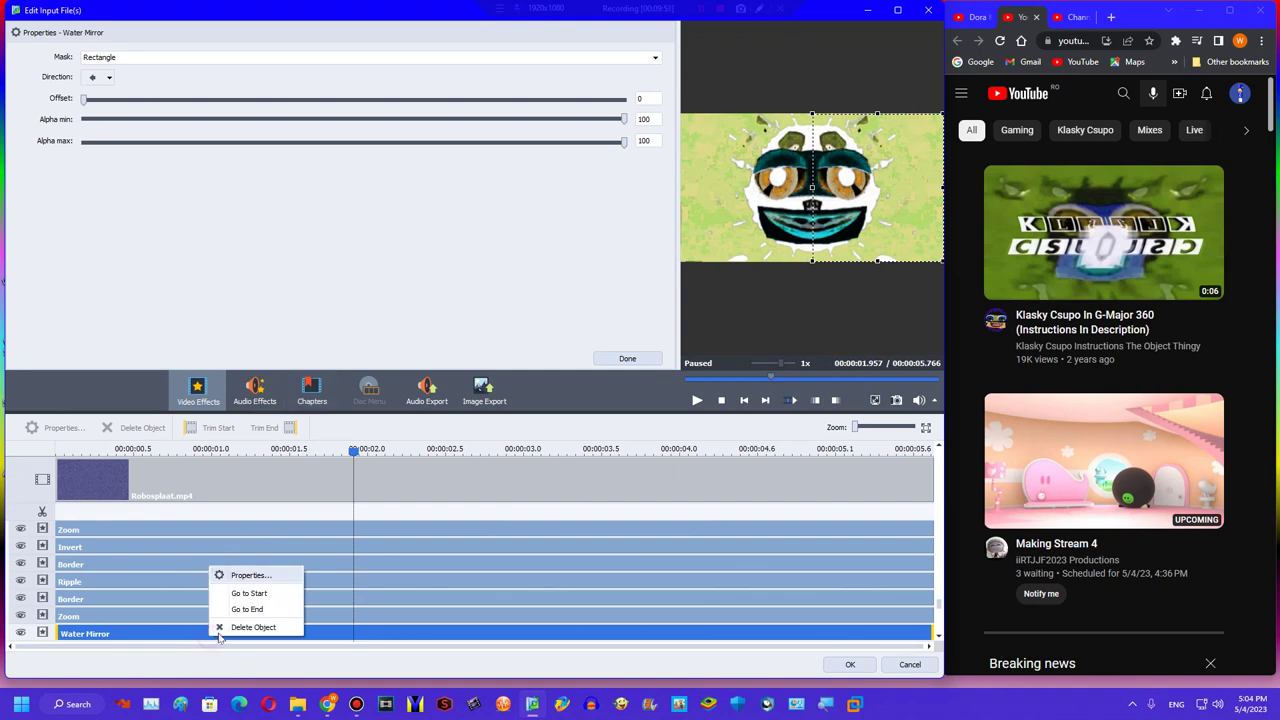
left_click(218, 620)
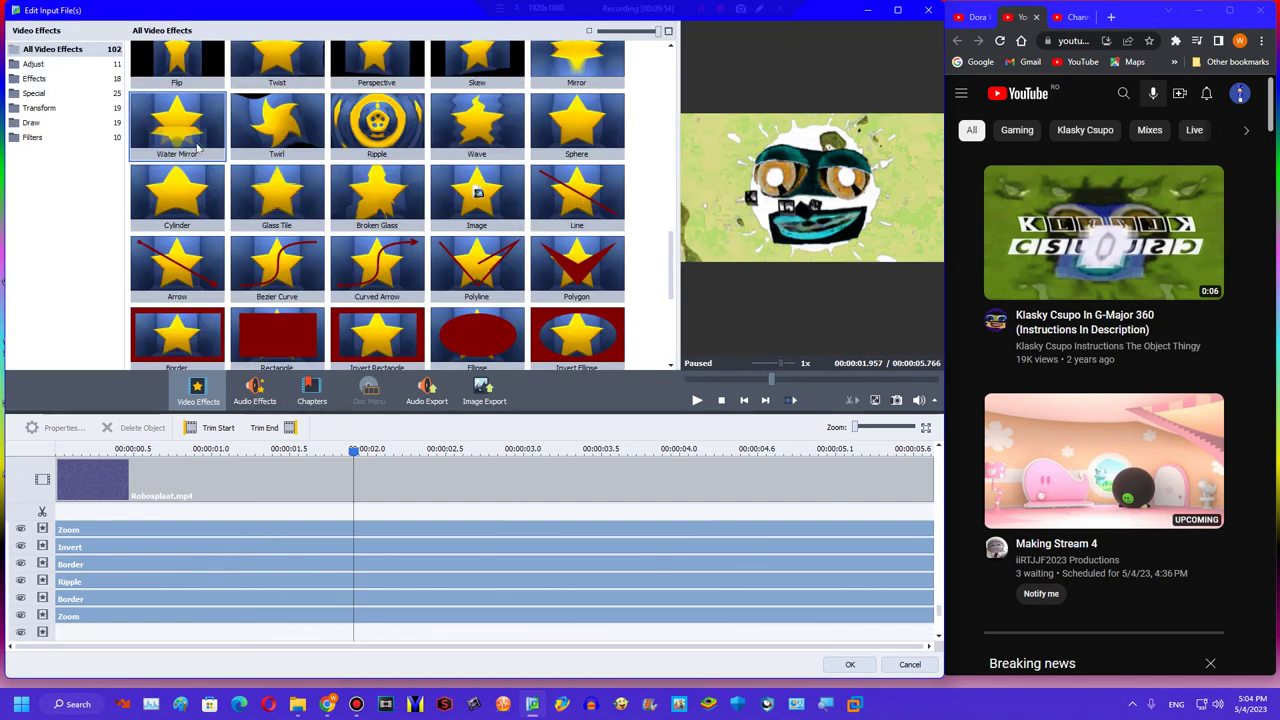
left_click_drag(575, 58, 62, 640)
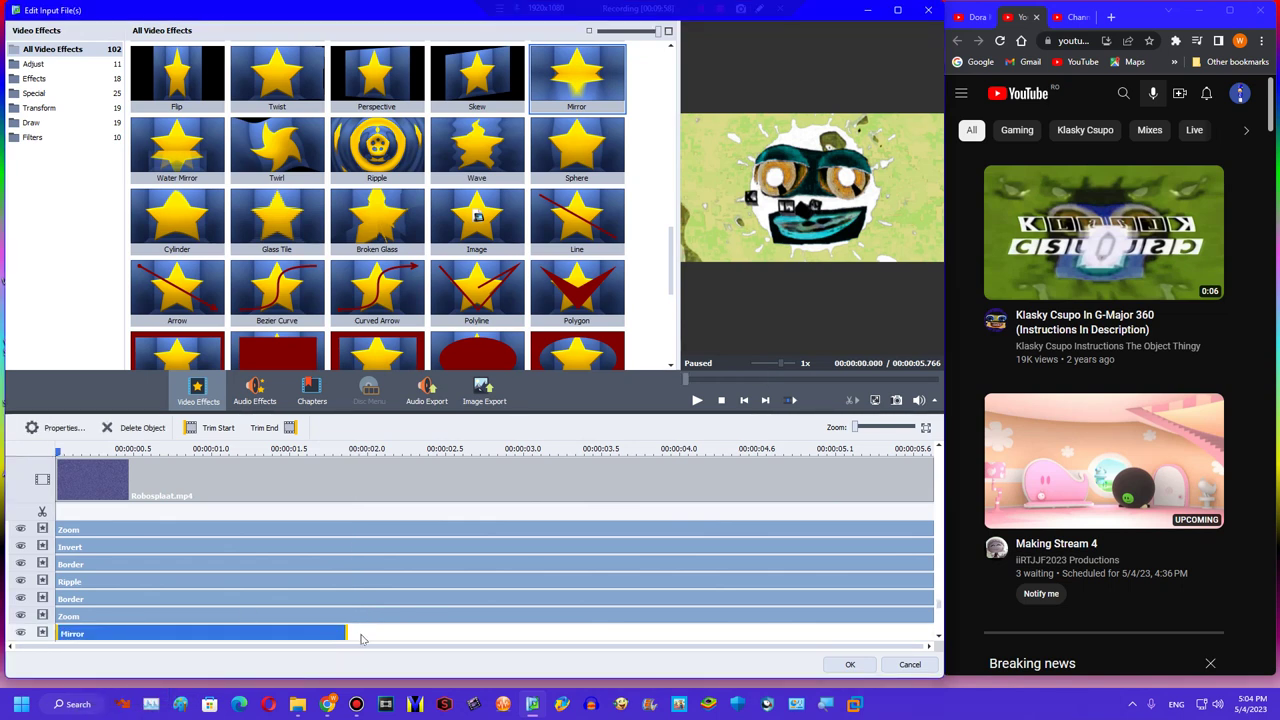
Set the Mirror effect's Type to Left, with the effect spanning the clip's full length.
left_click(60, 427)
left_click(543, 62)
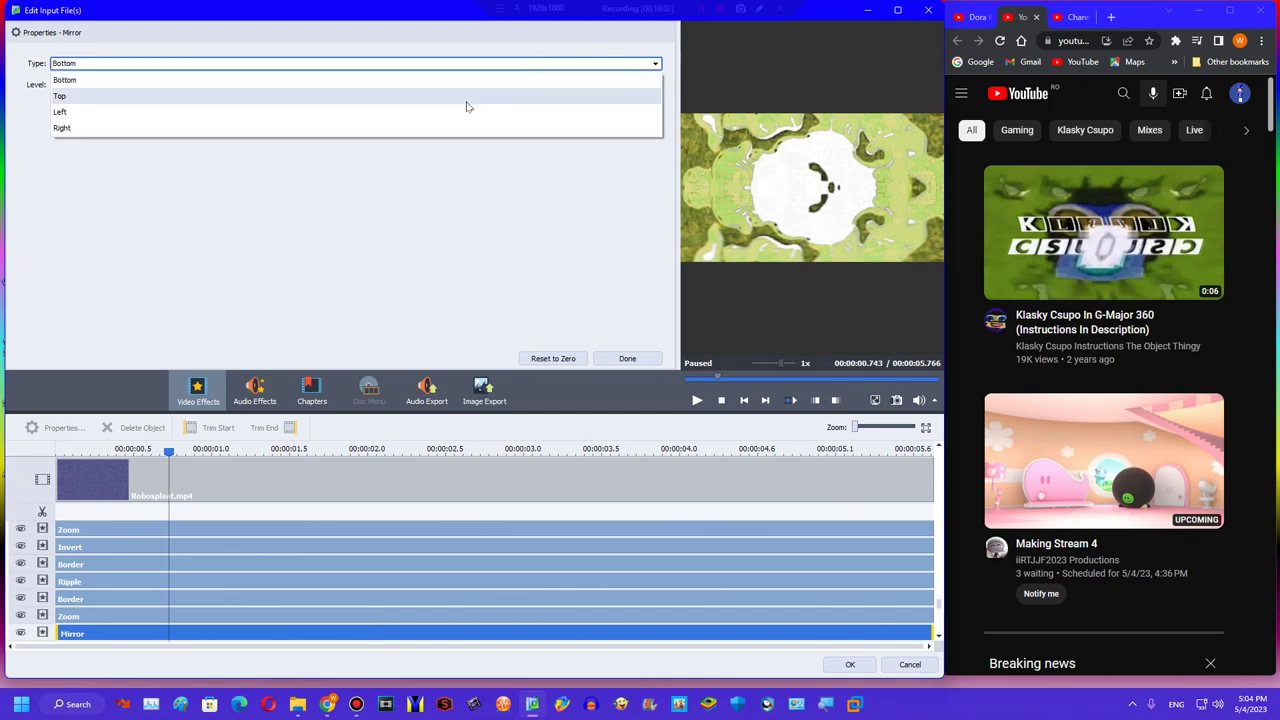
left_click(451, 112)
left_click(627, 358)
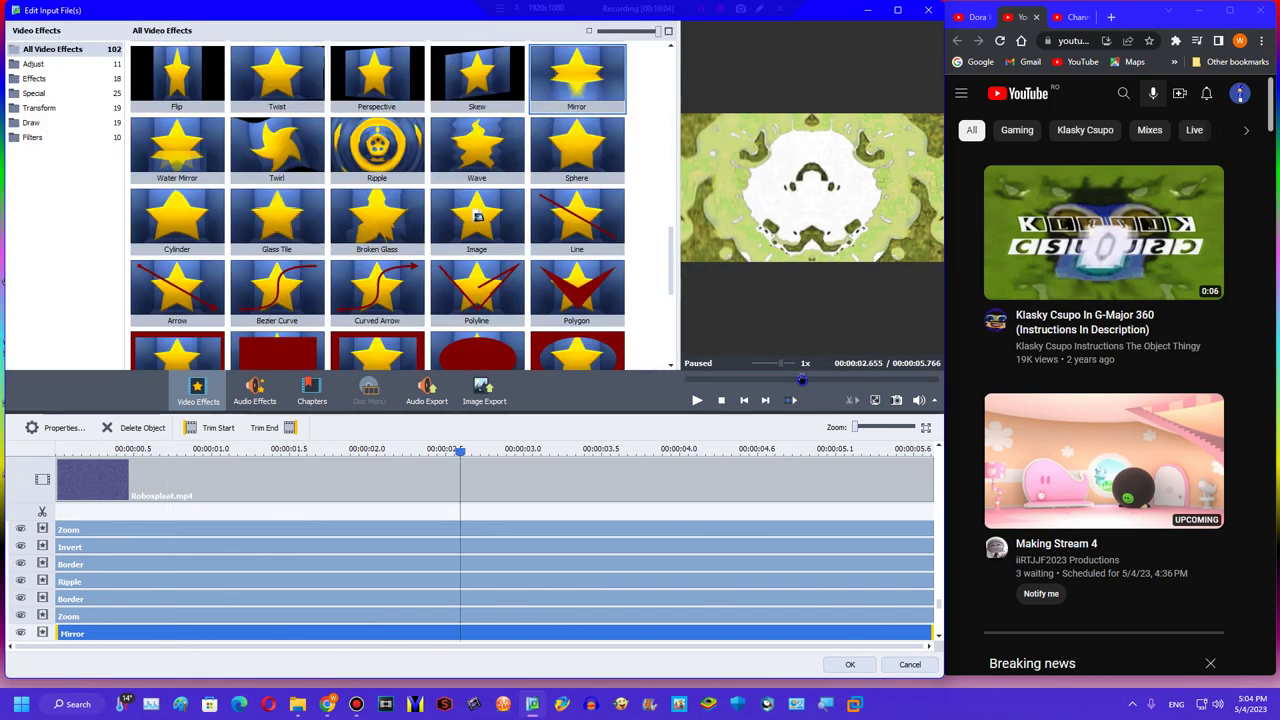
Add a Wave effect below Mirror over the clip's full length and set its Speed to 50.
left_click_drag(477, 146, 60, 602)
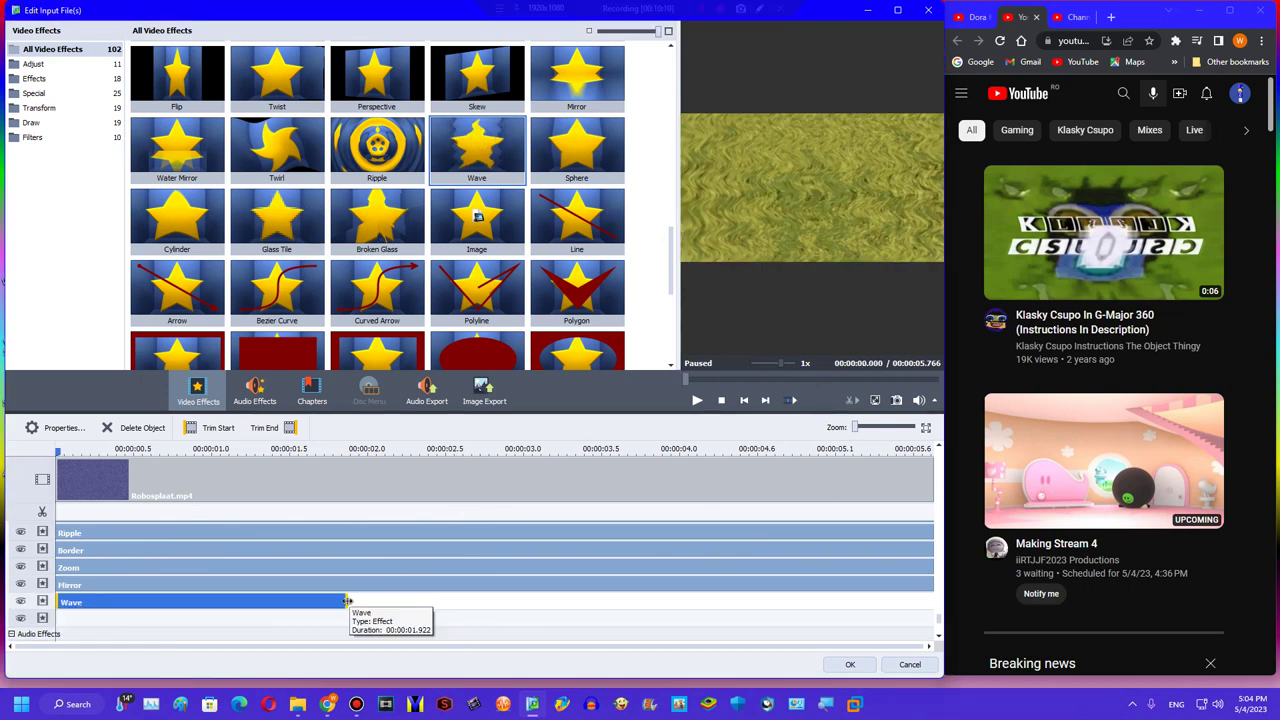
left_click_drag(348, 600, 931, 601)
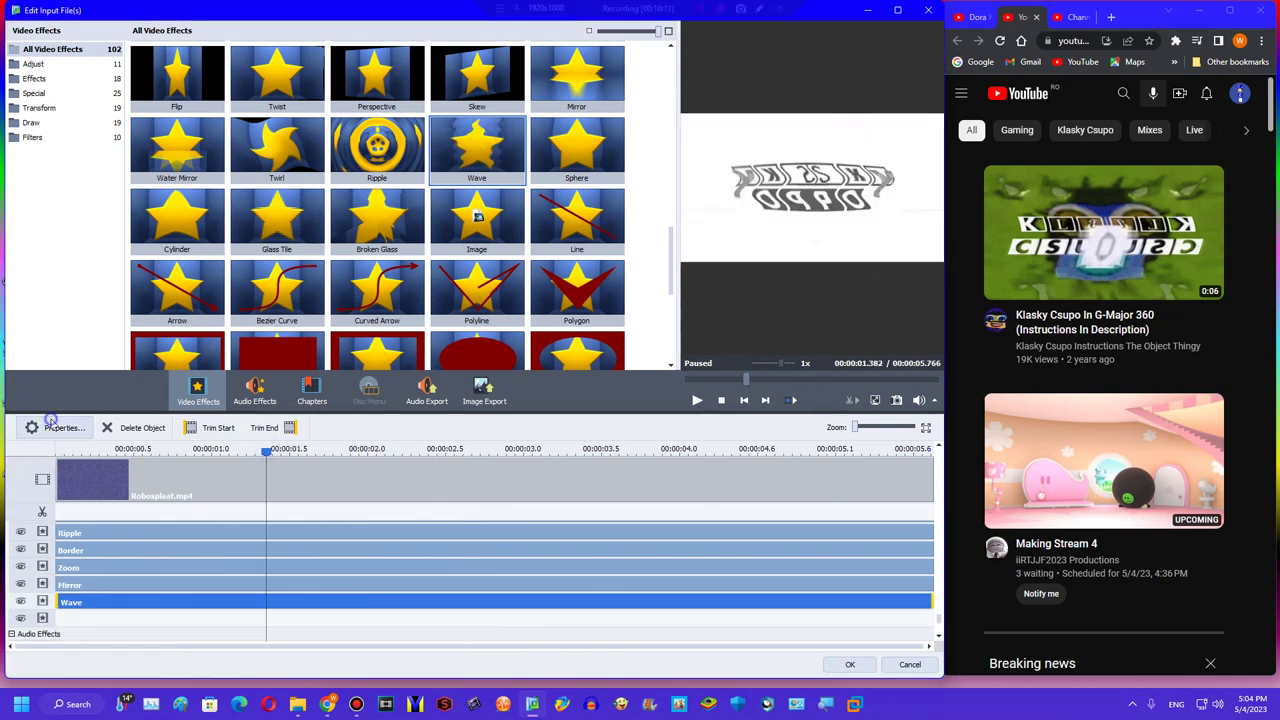
left_click(55, 427)
left_click_drag(518, 107, 487, 106)
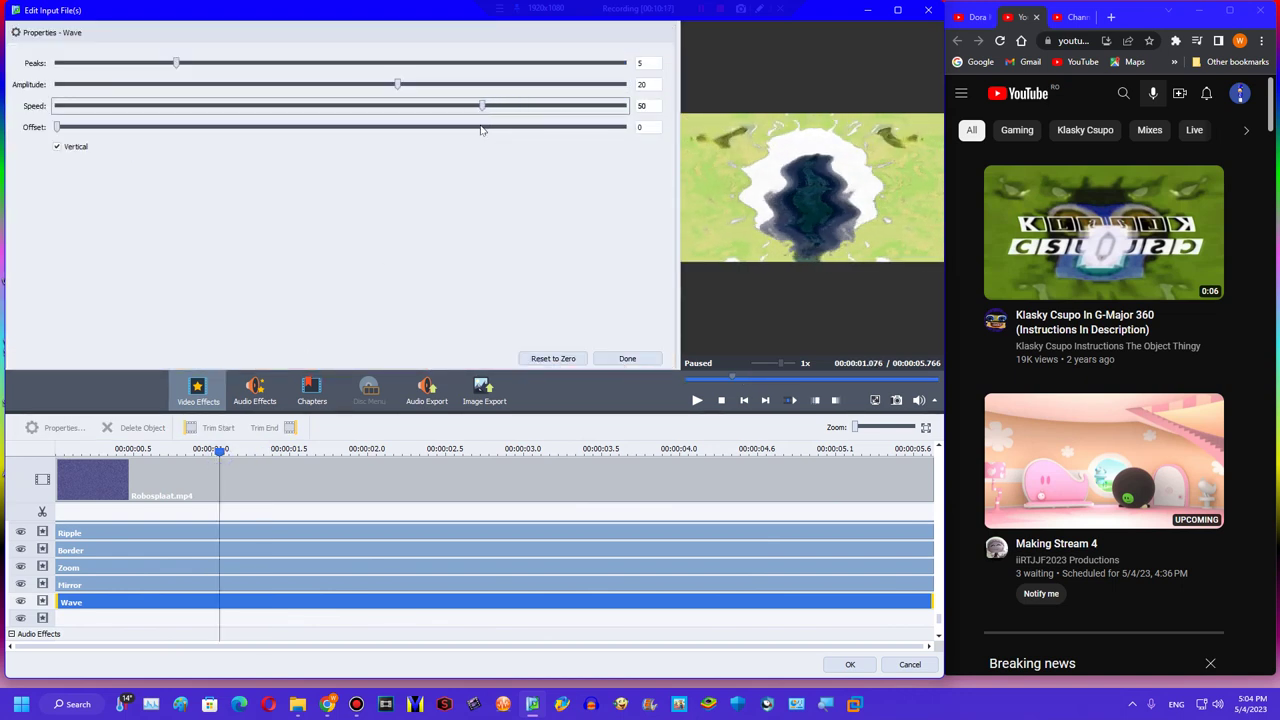
left_click(628, 357)
Play the clip from the beginning to review the stacked effects, pausing at about 3.3 seconds.
left_click(762, 380)
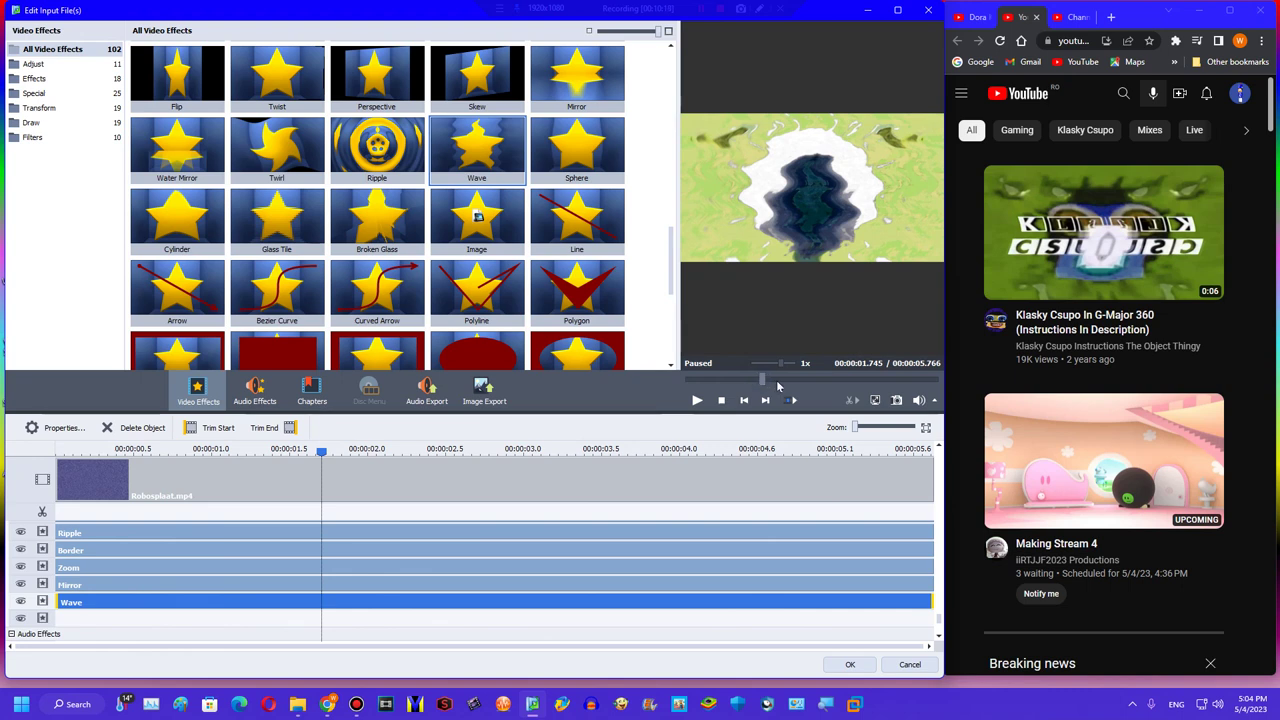
left_click(694, 376)
left_click(697, 400)
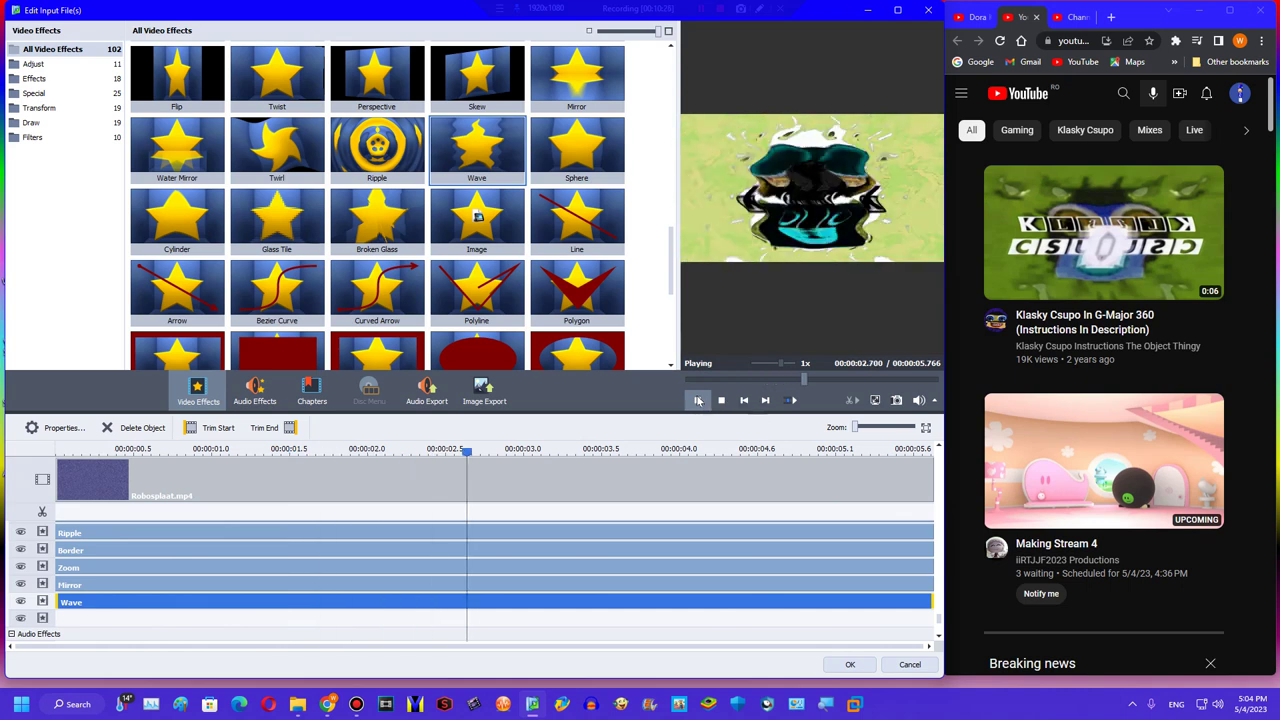
left_click(697, 399)
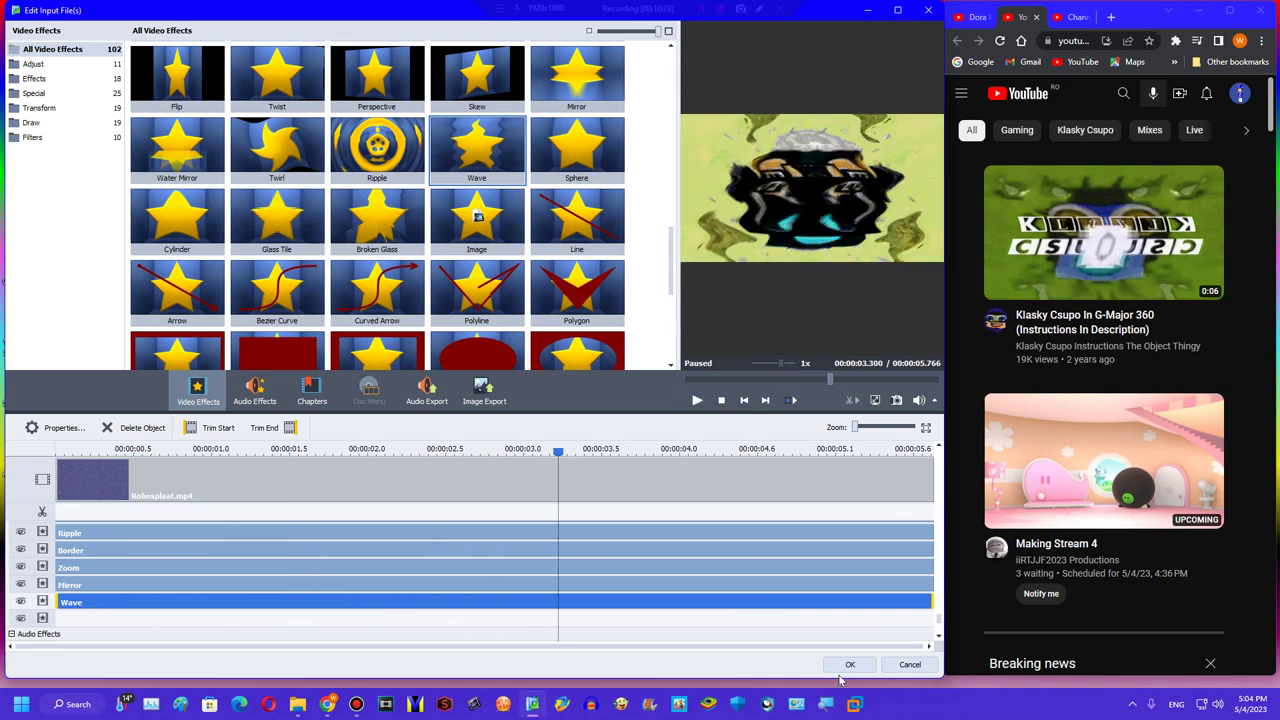
Apply the stacked effects to Robosplaat.mp4, continuing in the free version with its edit notice set not to show again.
left_click(842, 667)
left_click(378, 408)
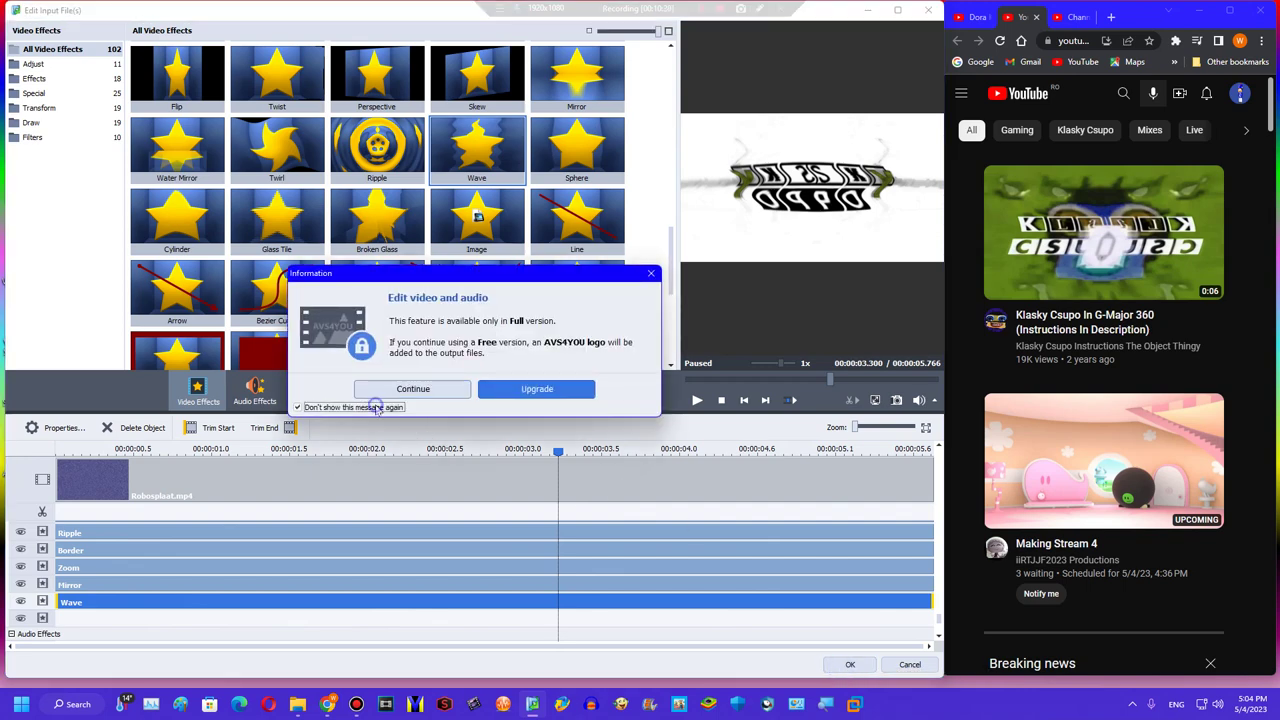
left_click(398, 391)
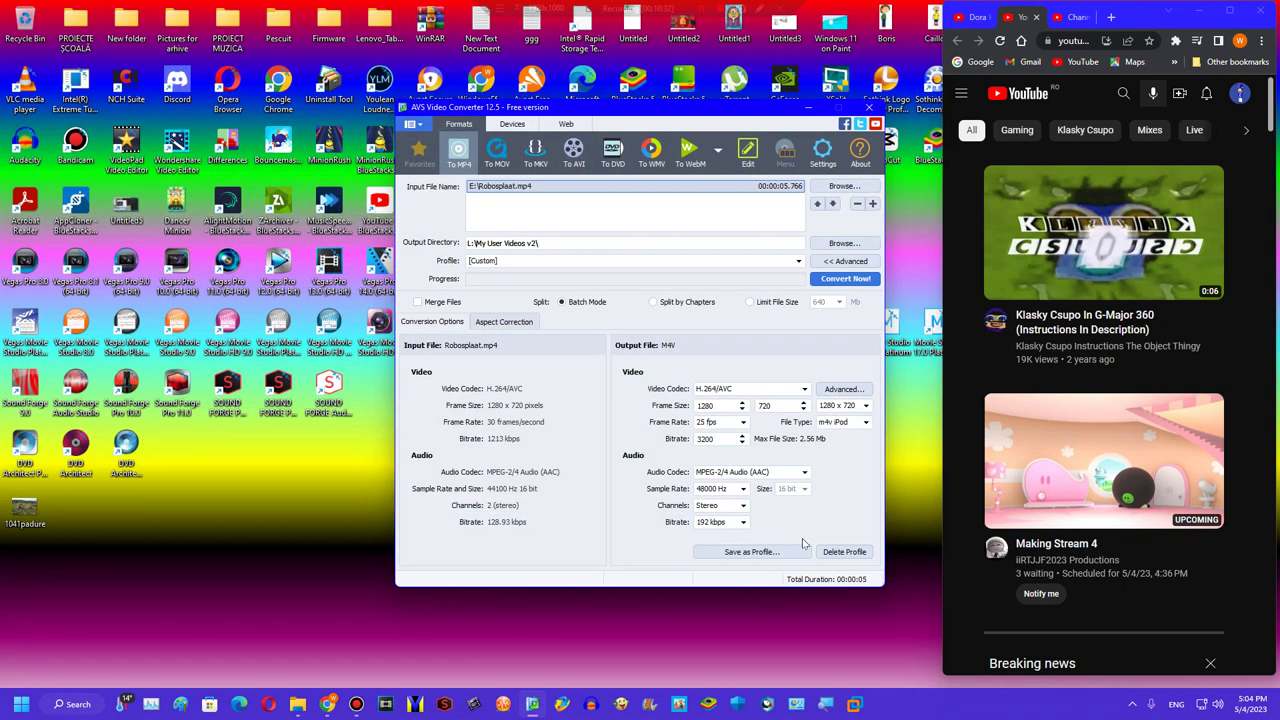
Set the output video's frame rate to 60 fps and convert Robosplaat.mp4 with the free version.
left_click(711, 424)
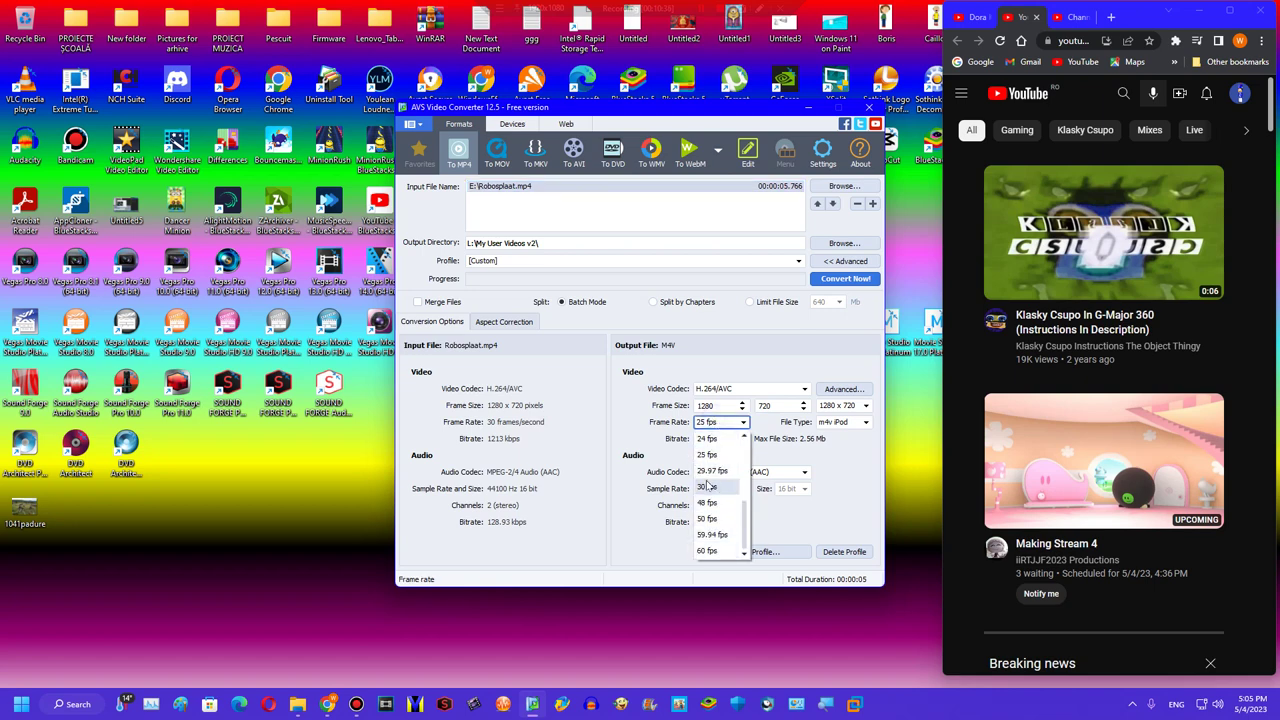
left_click(707, 550)
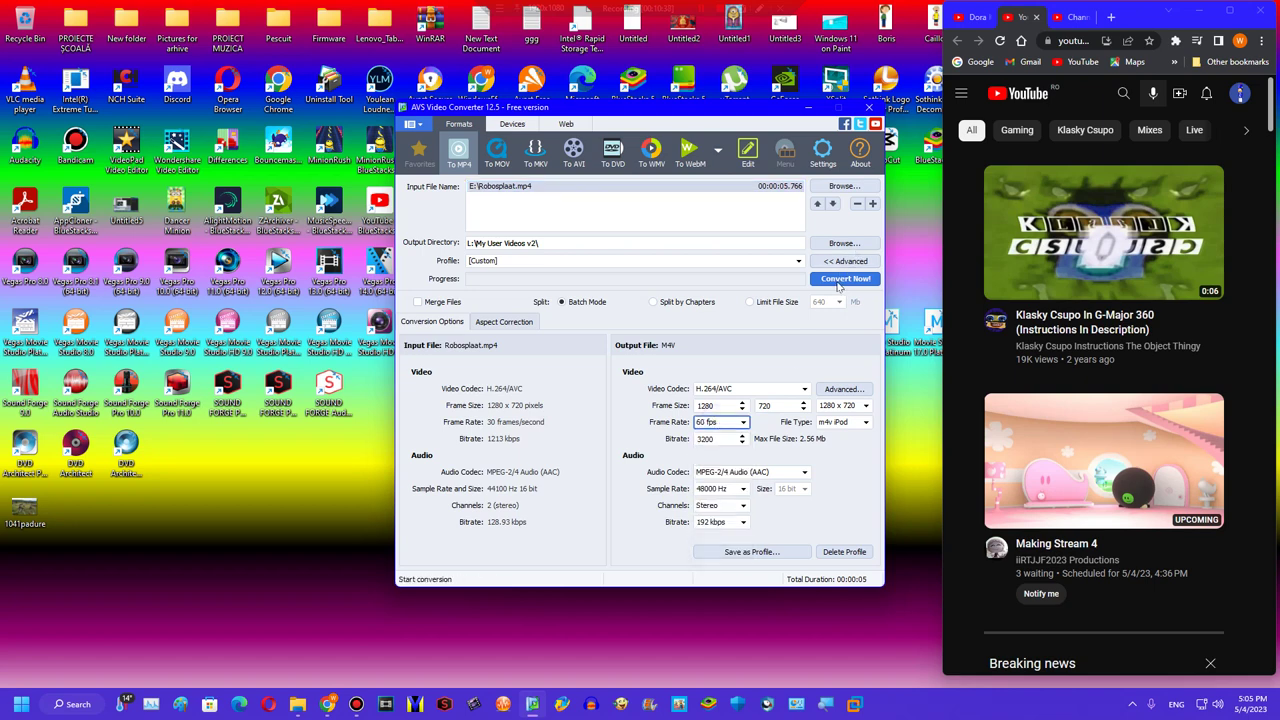
left_click(840, 280)
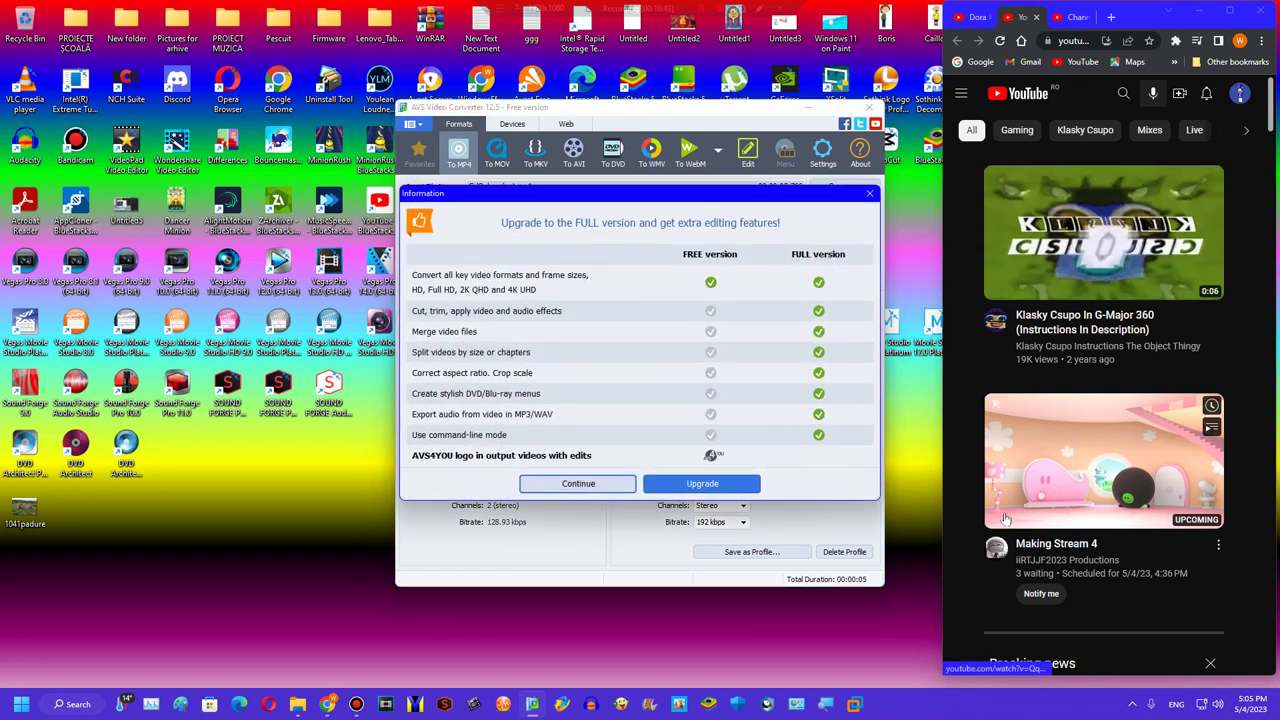
left_click(577, 484)
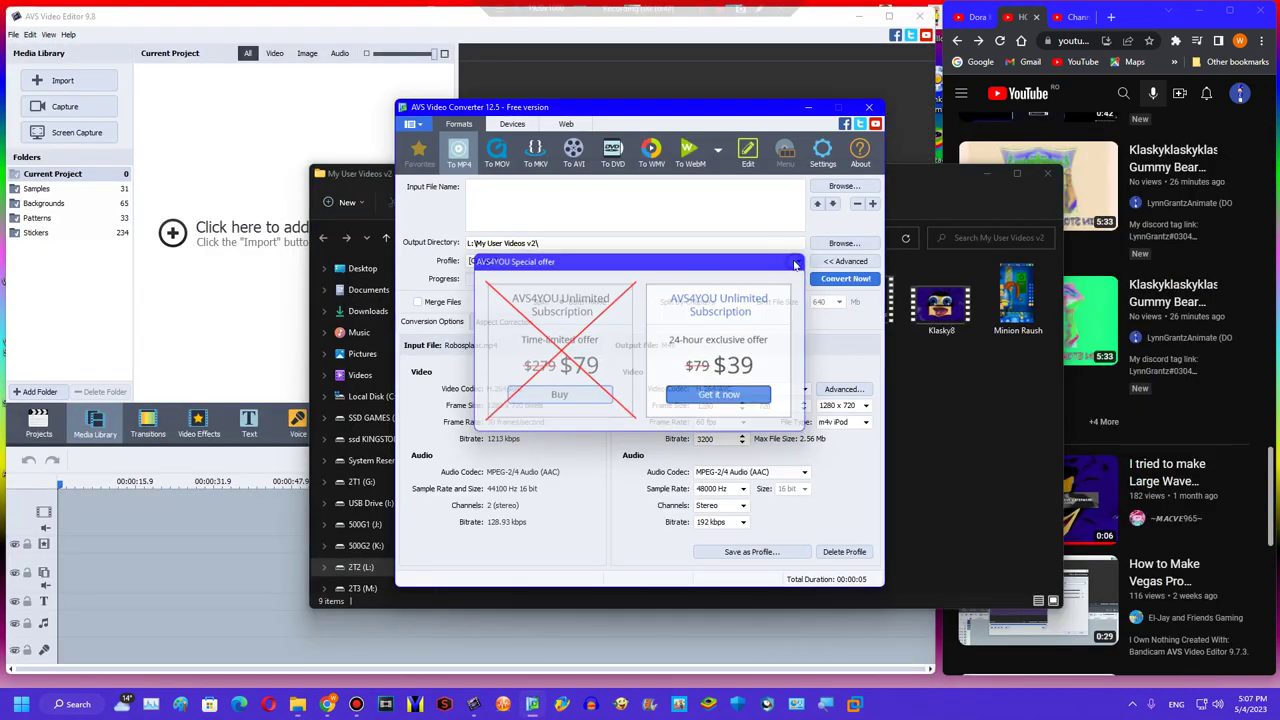
Switch to AVS Video Editor, place the converted Robosplaat video on the main video track and apply Pitch Shift to its audio.
left_click(796, 262)
left_click_drag(493, 428, 160, 541)
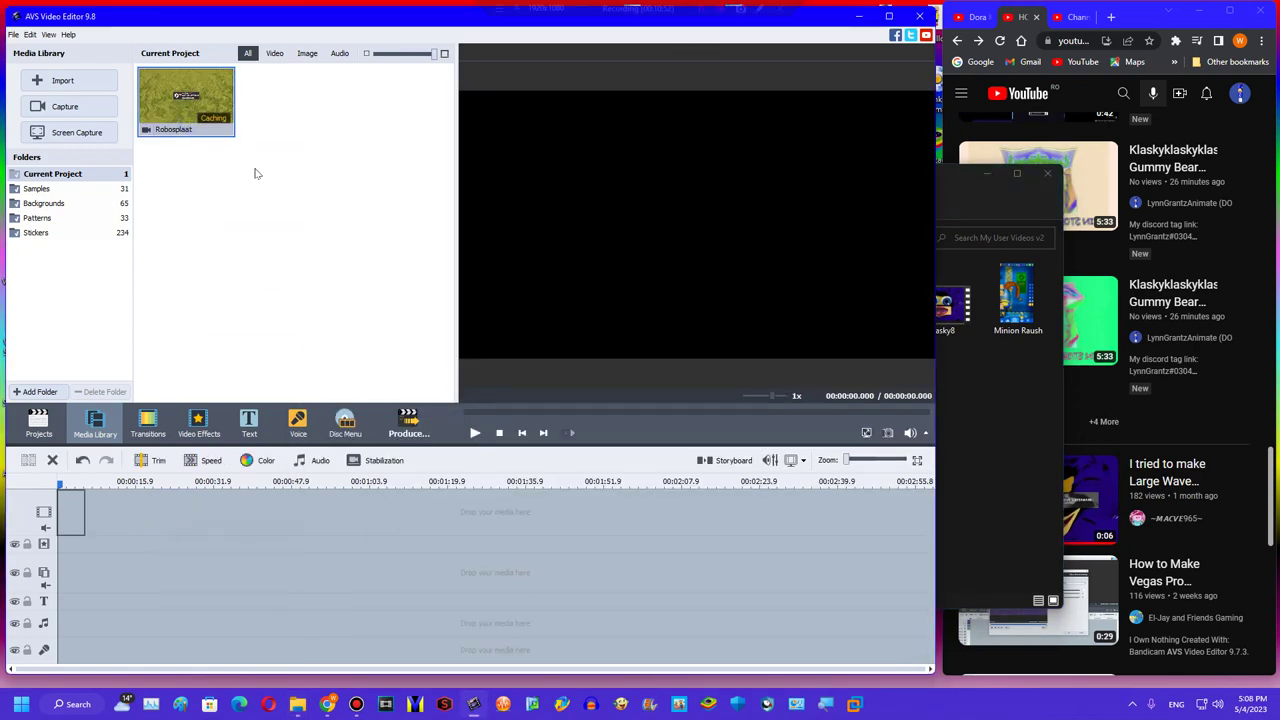
left_click(993, 174)
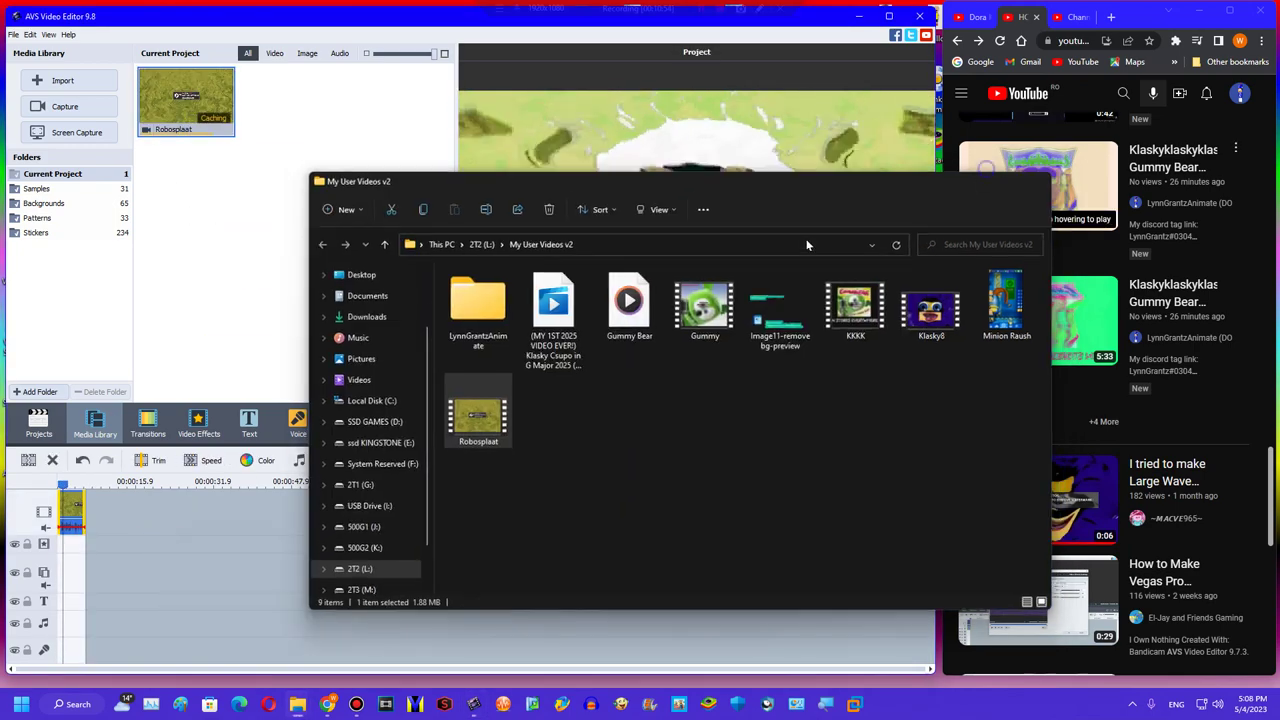
left_click(296, 459)
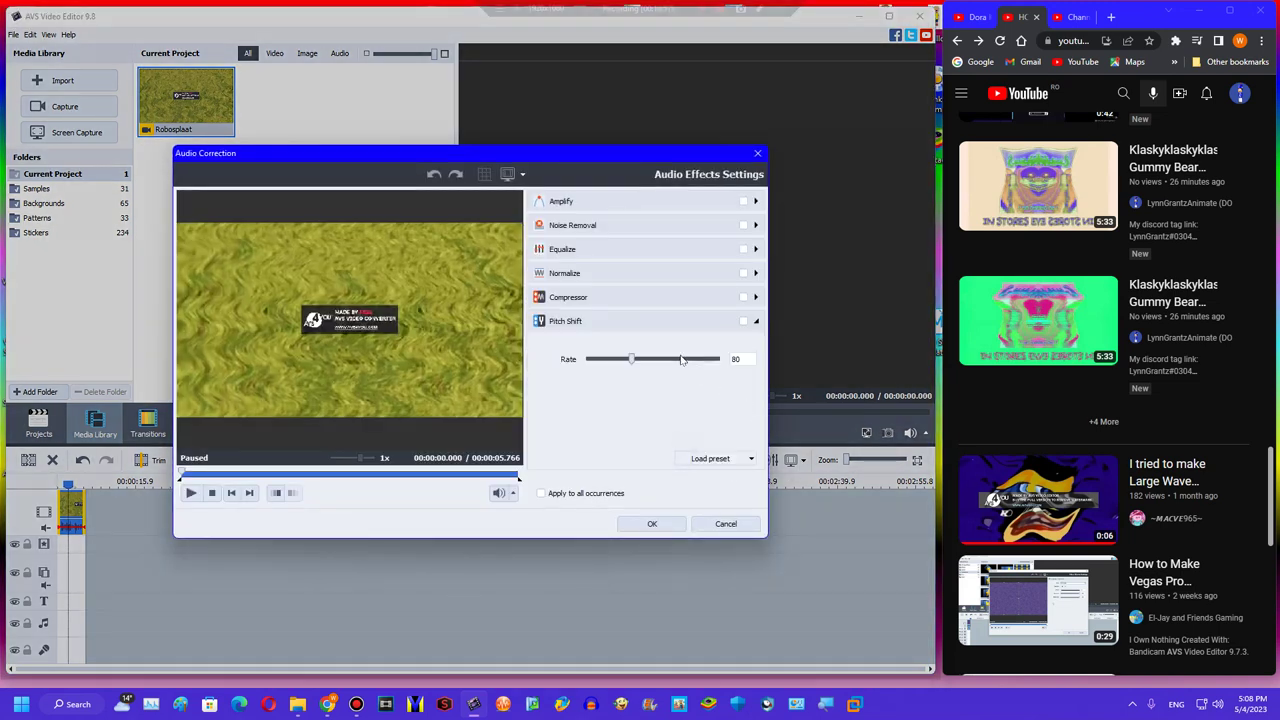
left_click(650, 522)
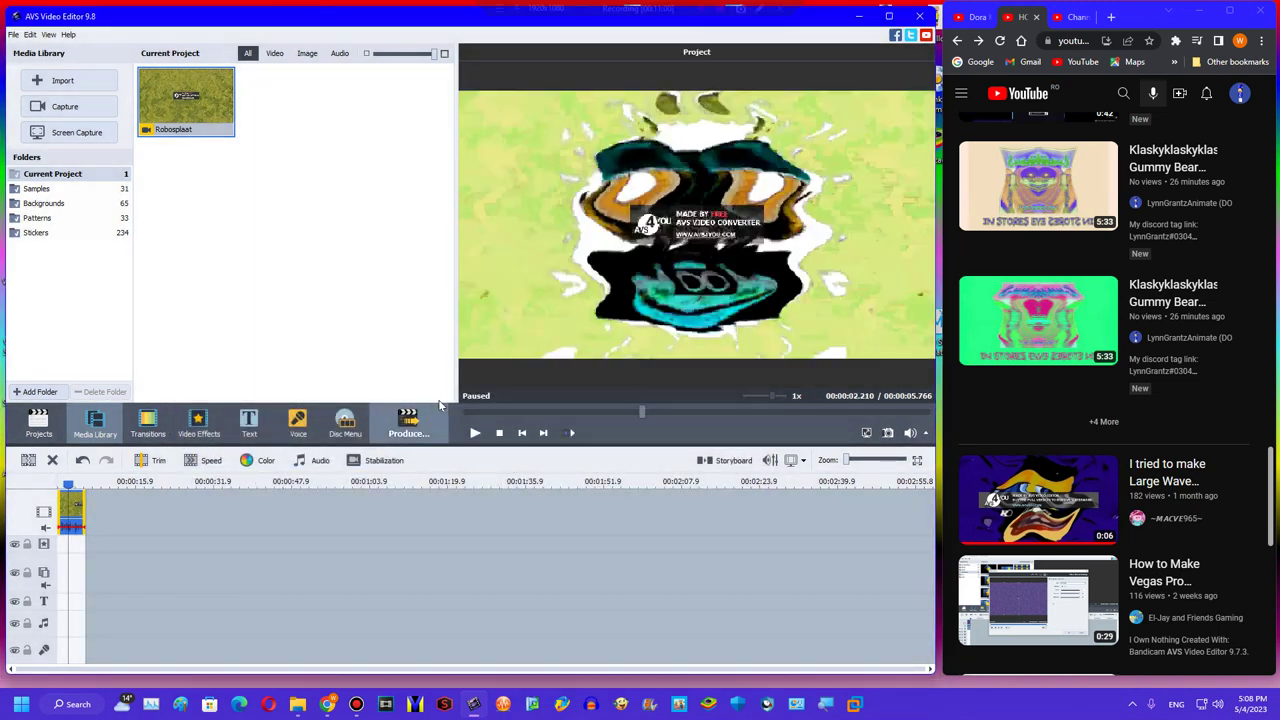
scroll(1169, 408, "down", 5)
scroll(1130, 400, "up", 10)
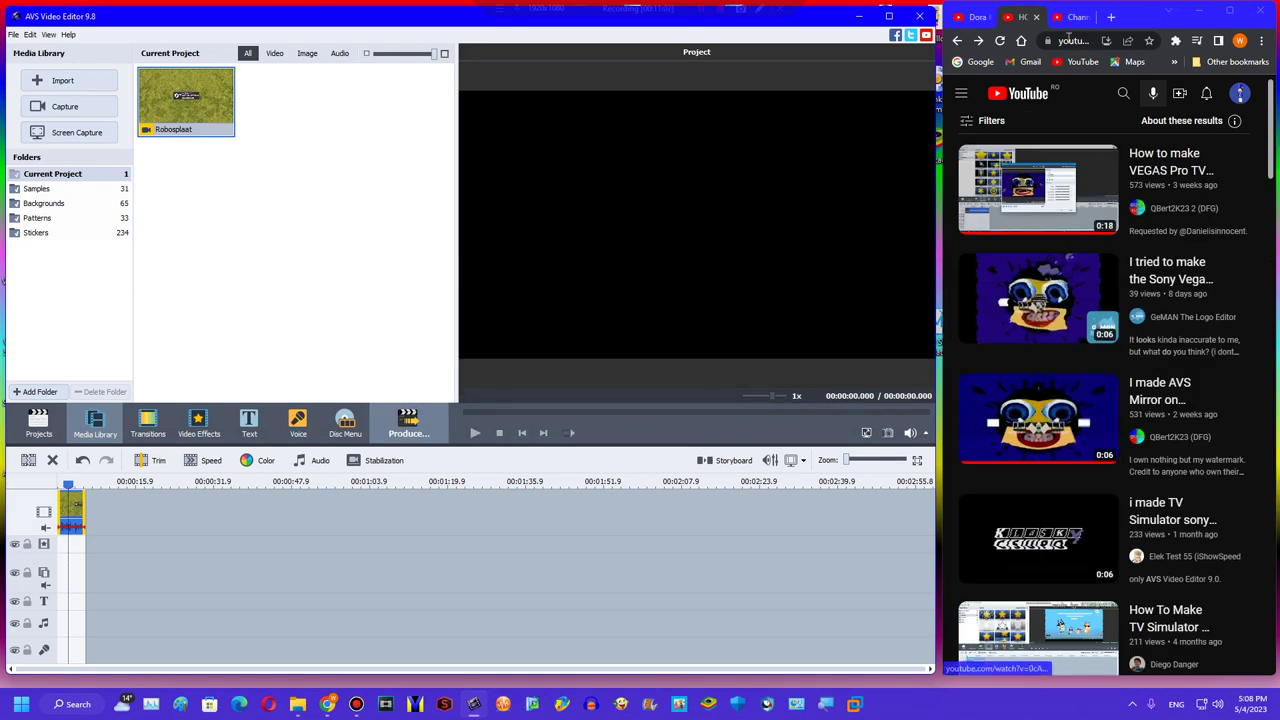
left_click(968, 17)
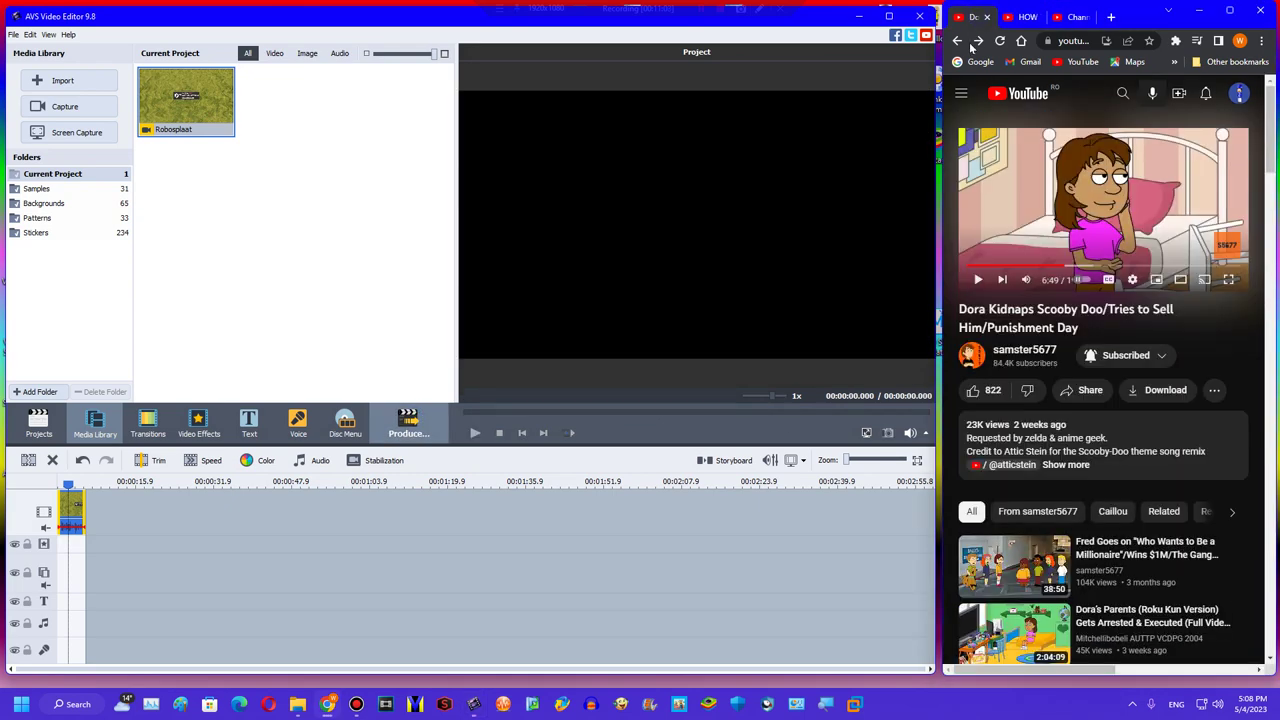
left_click(1025, 17)
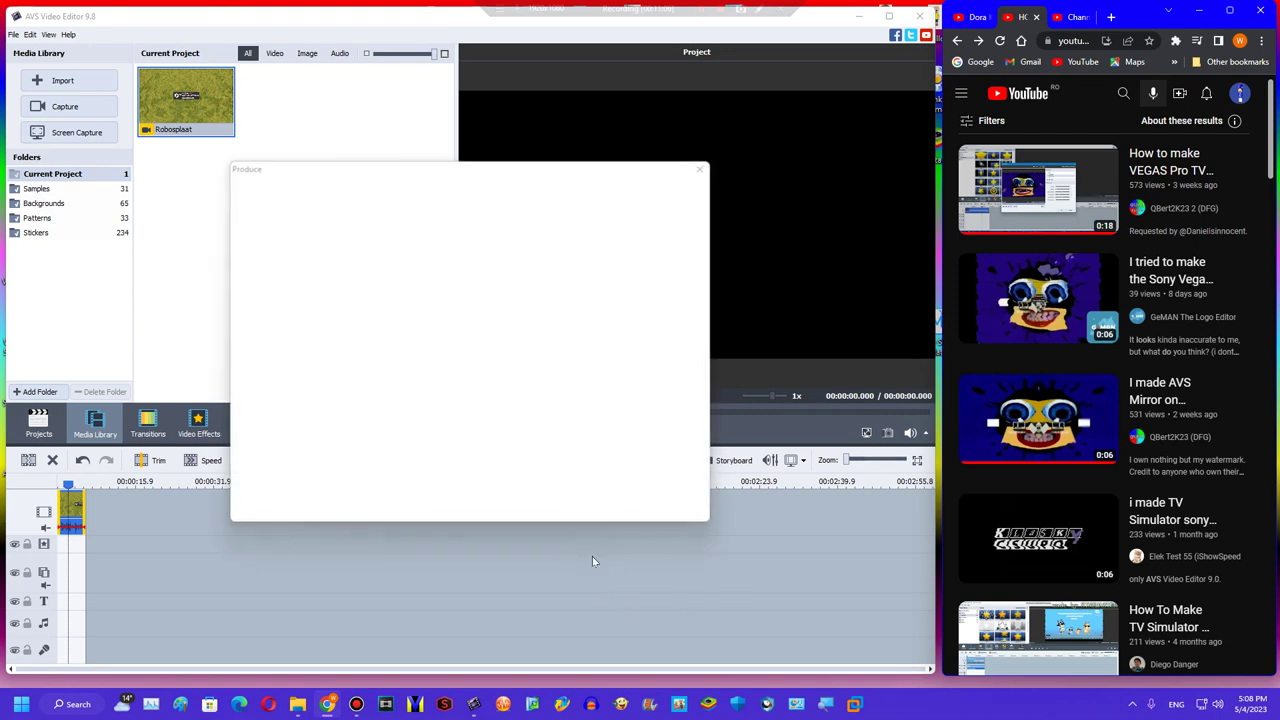
Produce the project as a WMV file using the WMV - HD profile (WMV 9, 720p, 7000 kbps; WMA Pro, 384 kbps).
left_click(601, 507)
left_click(603, 508)
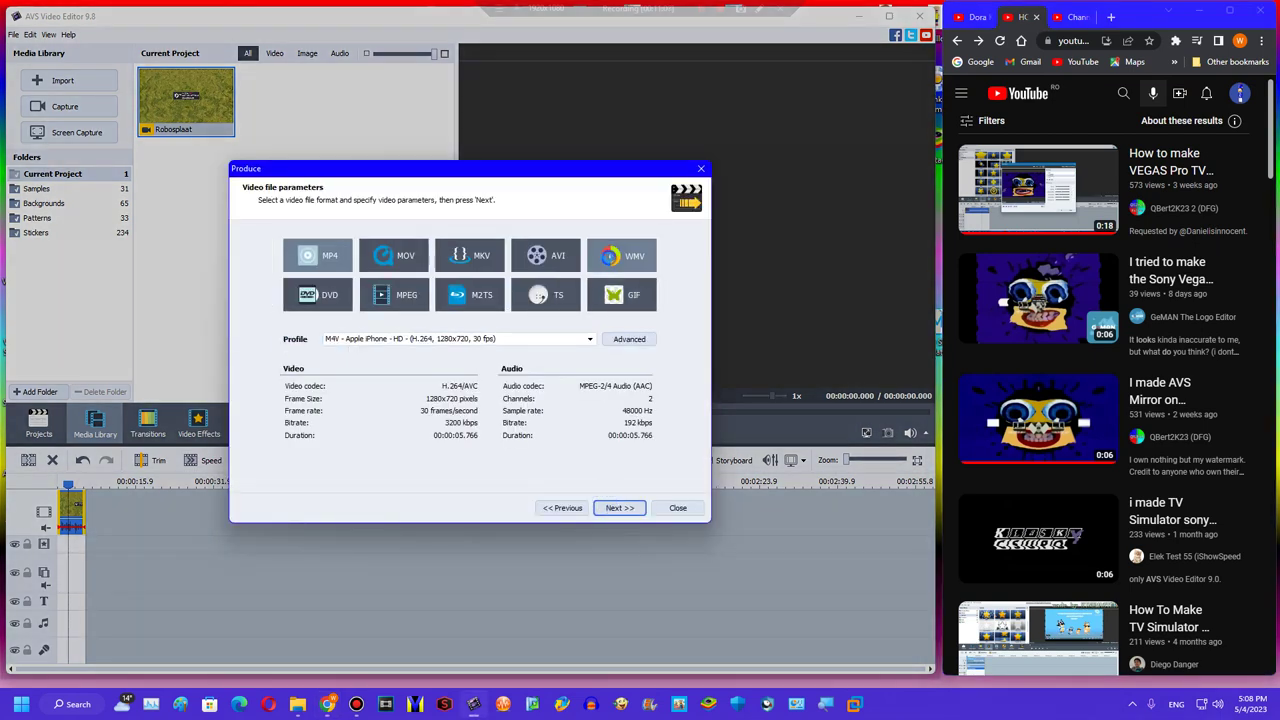
left_click(477, 340)
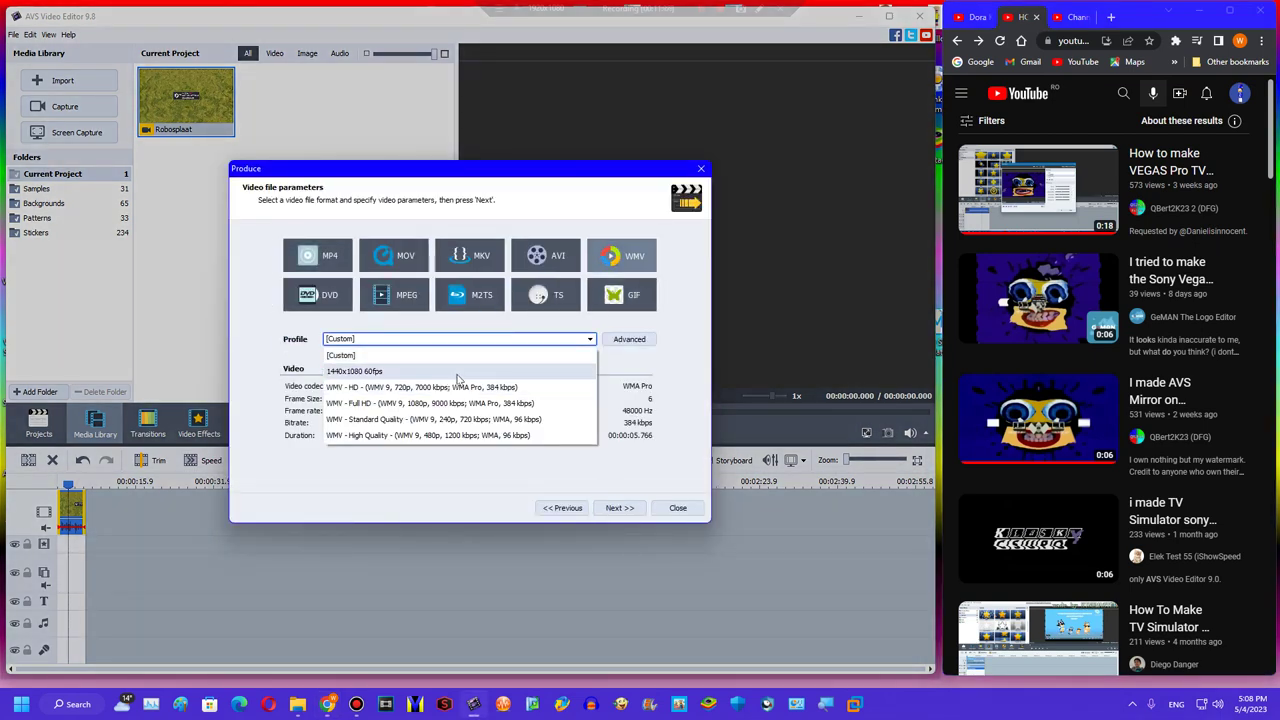
left_click(495, 400)
left_click(505, 340)
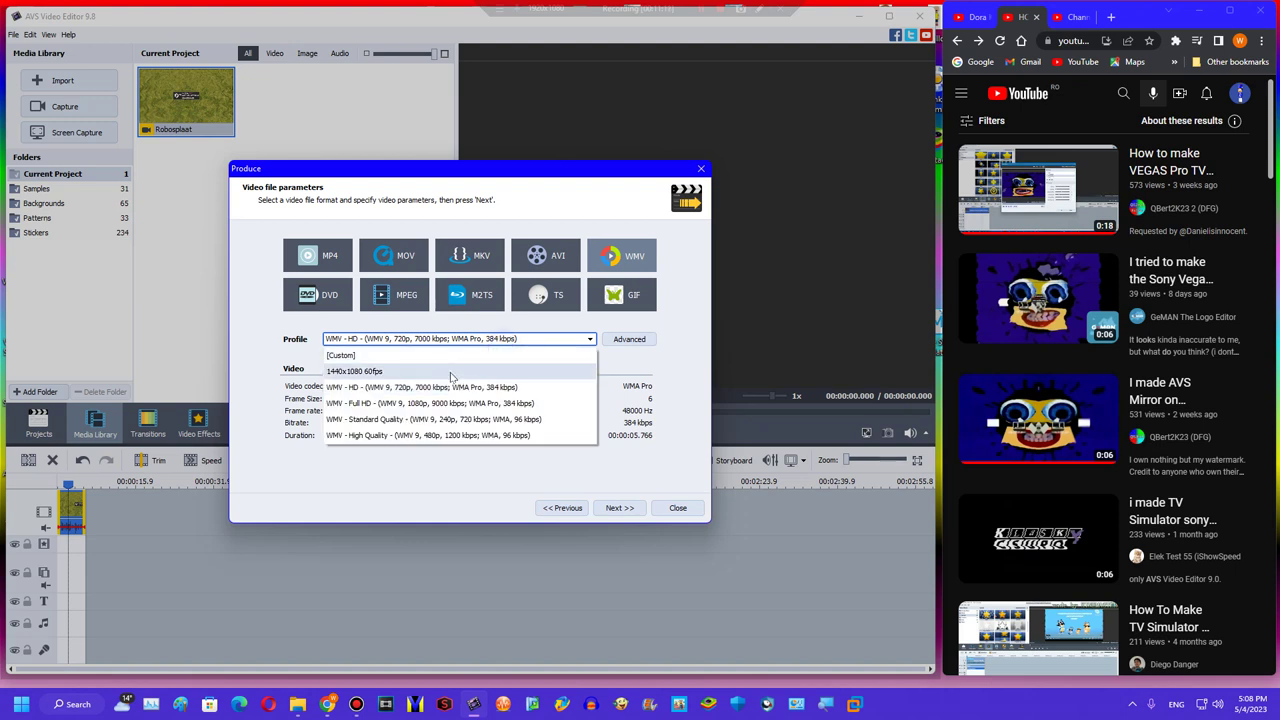
left_click(443, 391)
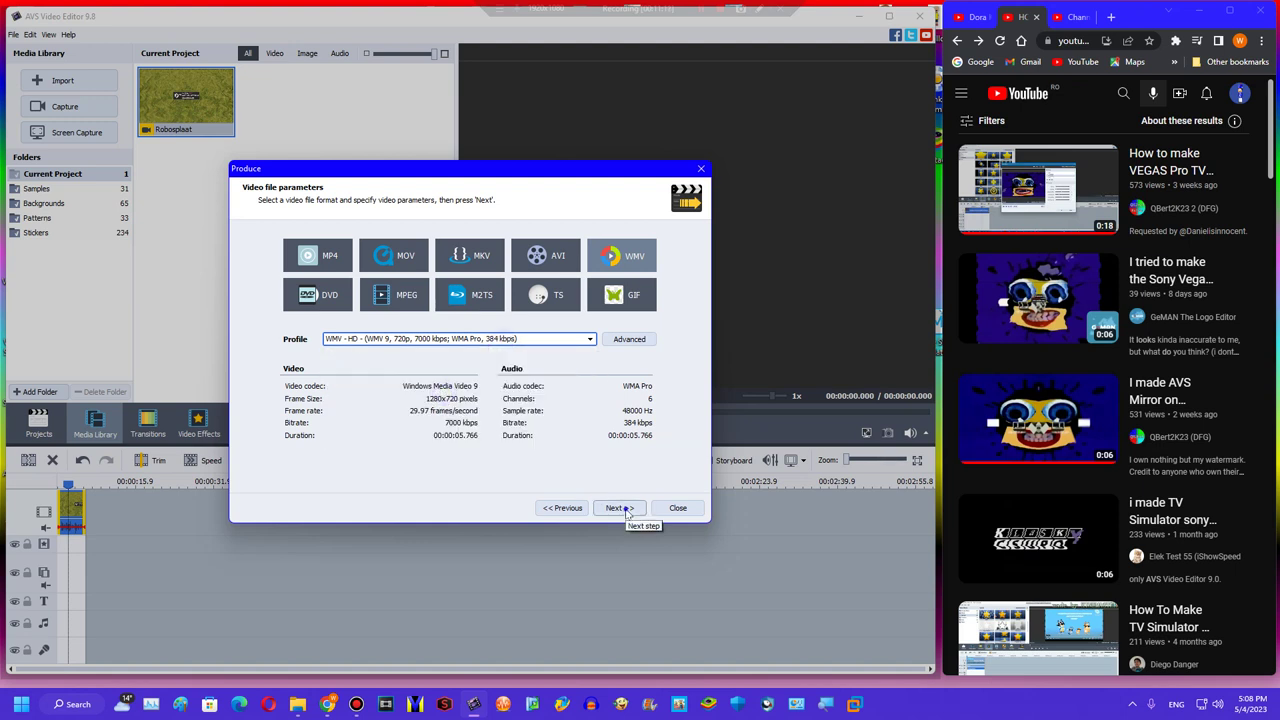
left_click(617, 508)
left_click(621, 508)
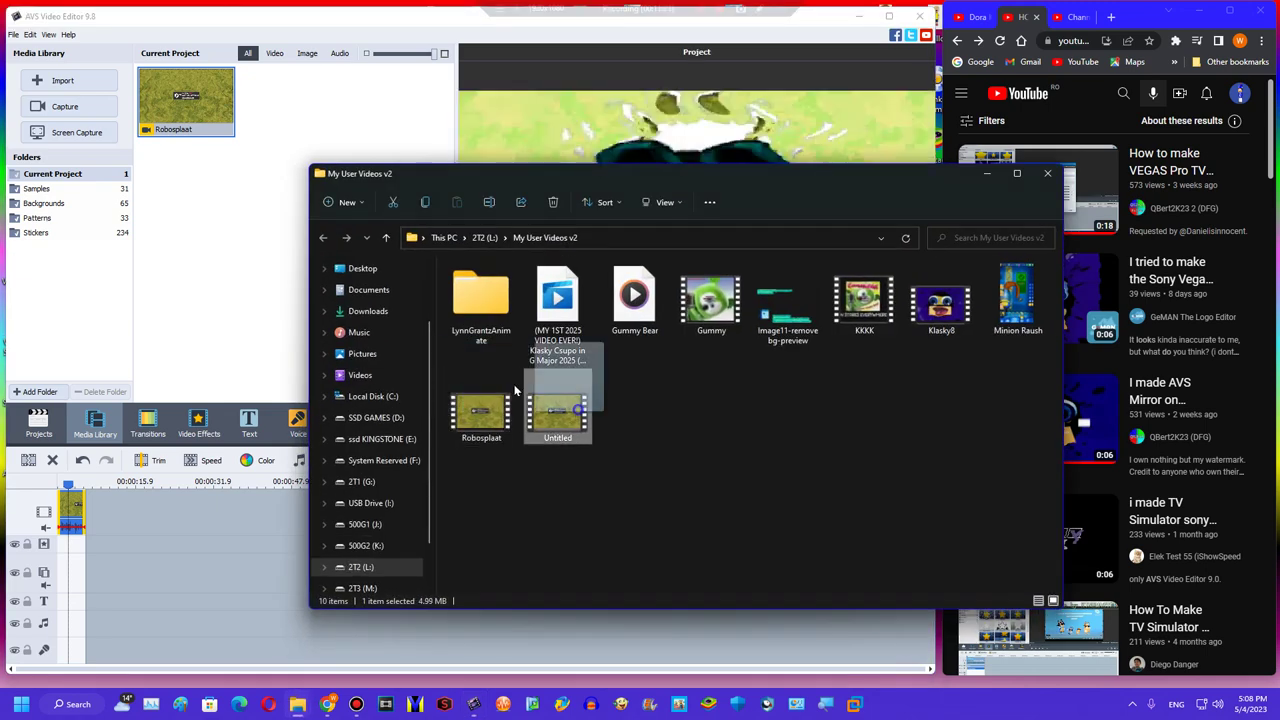
Import the produced Untitled video from My User Videos v2 and replace the Robosplaat clip on the main video track with it.
left_click_drag(515, 390, 223, 251)
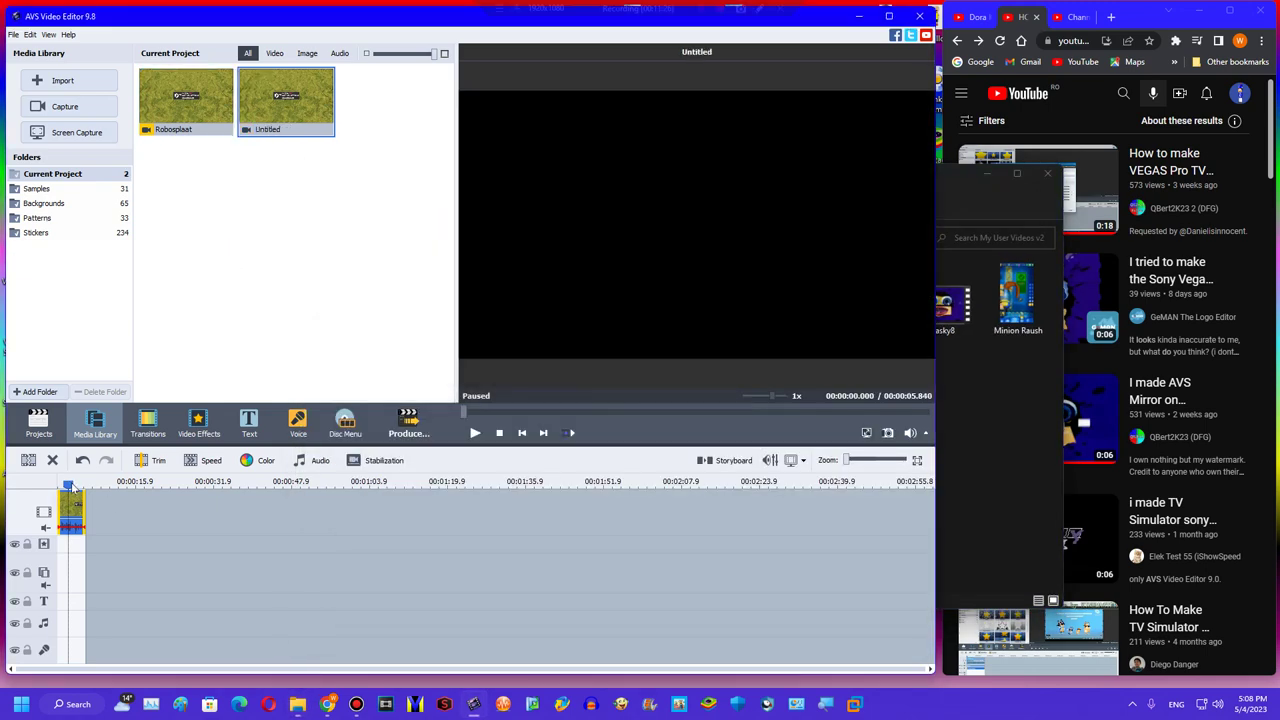
left_click(52, 460)
left_click_drag(286, 100, 127, 489)
left_click_drag(265, 131, 170, 548)
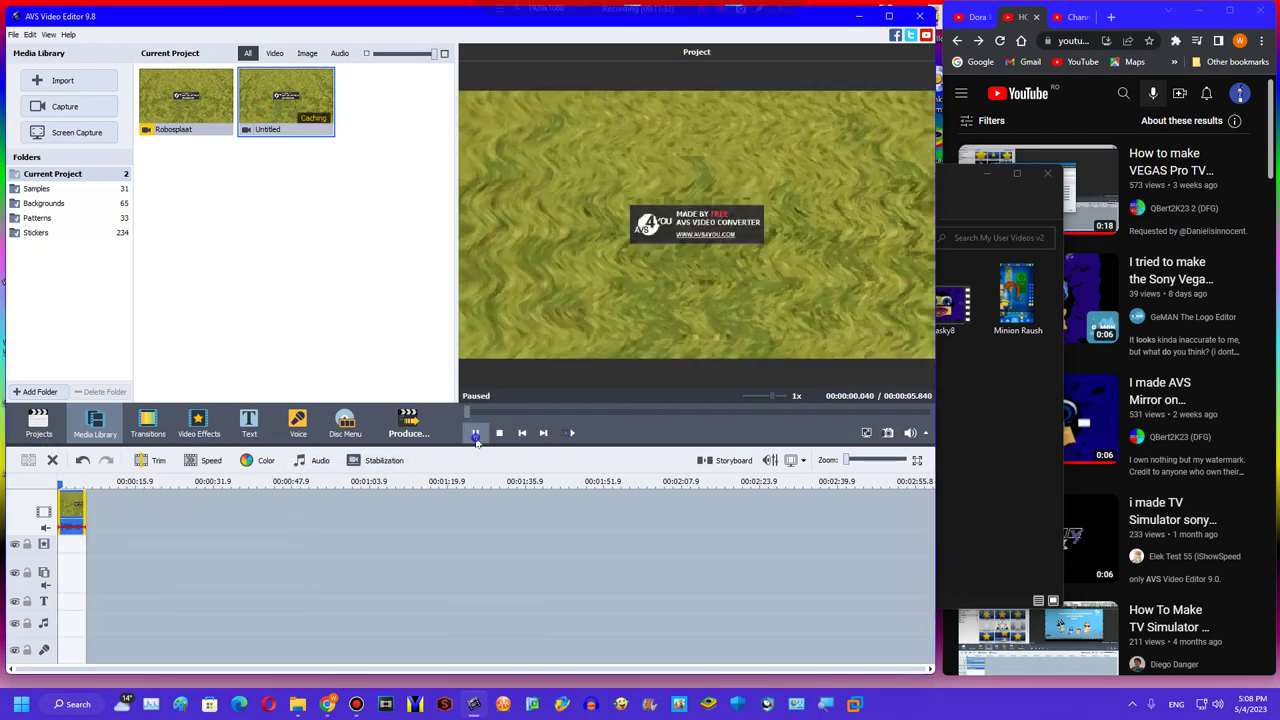
Apply a Pitch Shift with a Rate of 160 to the Untitled clip's audio.
left_click(321, 460)
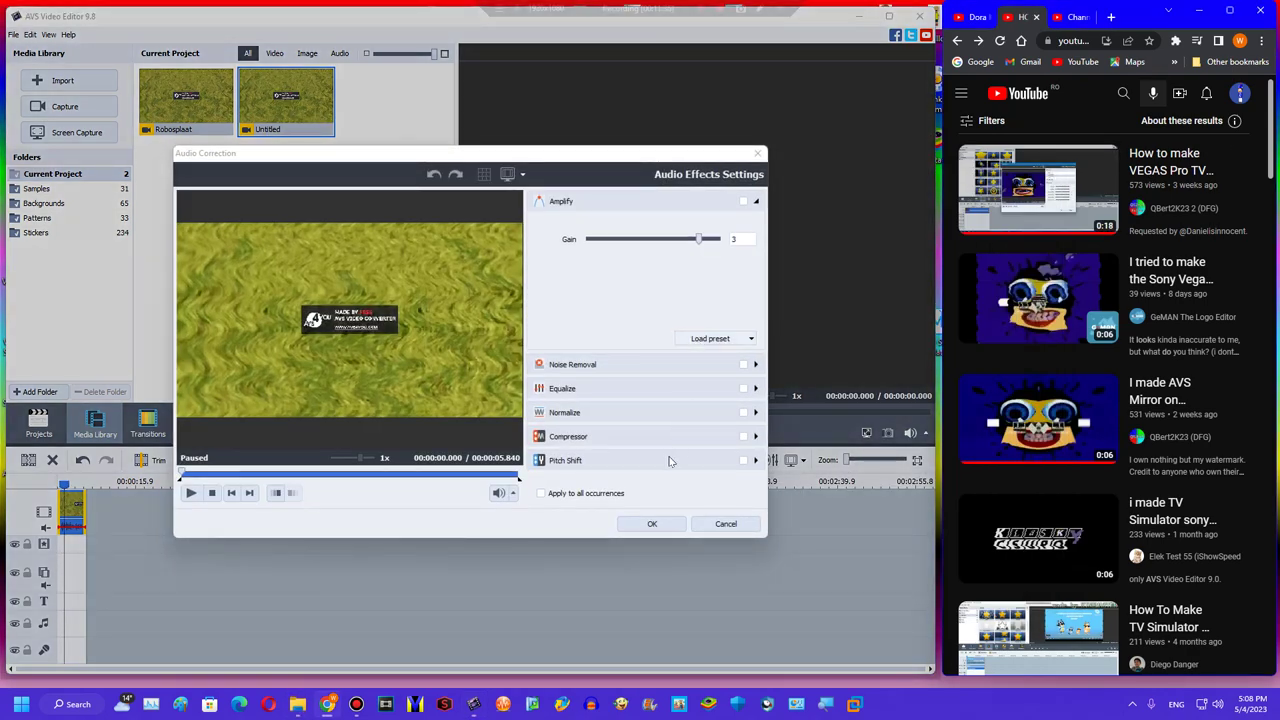
left_click_drag(670, 359, 722, 374)
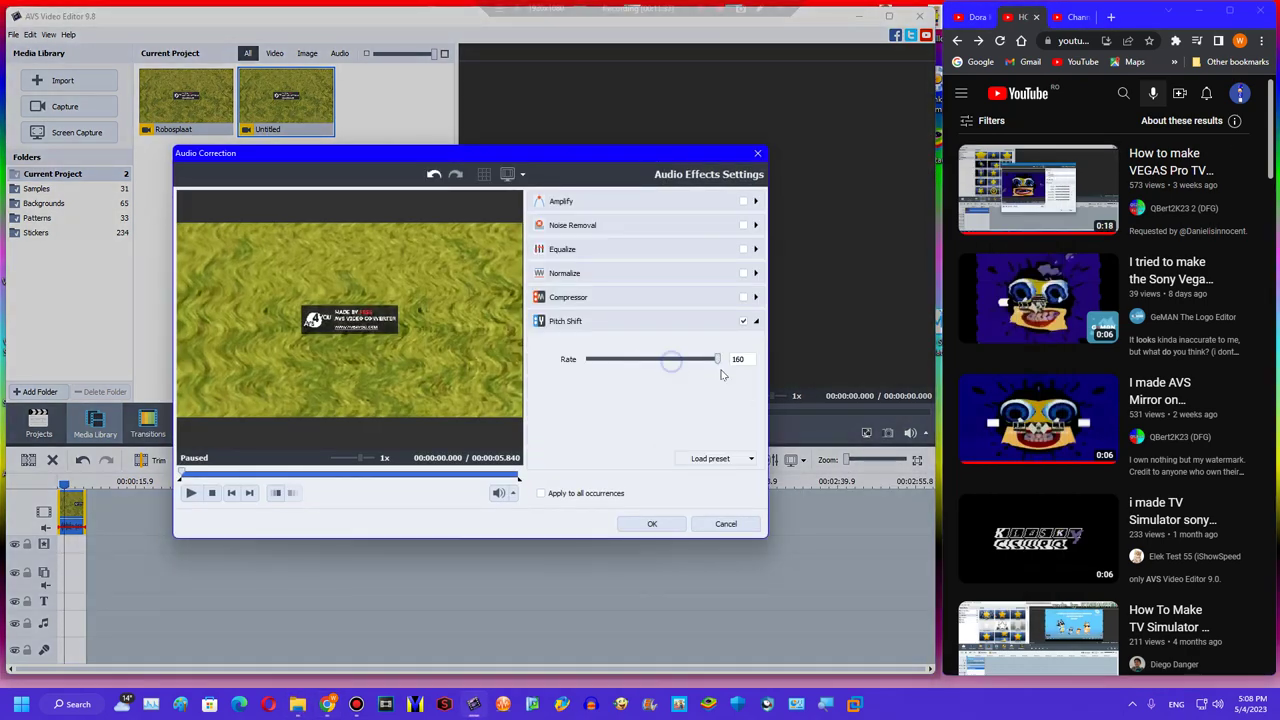
left_click(652, 523)
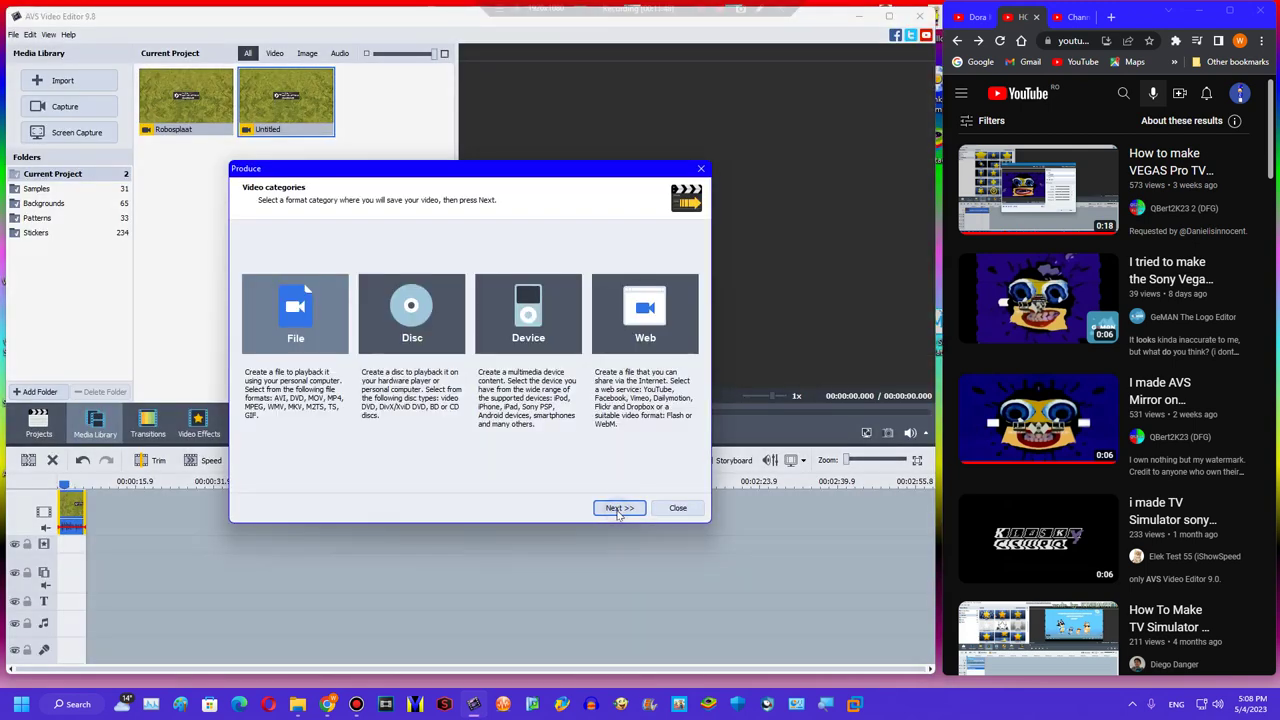
Produce the pitch-shifted project as a WMV file named Untitled1 in L:\My User Videos v2.
left_click(618, 508)
left_click(618, 508)
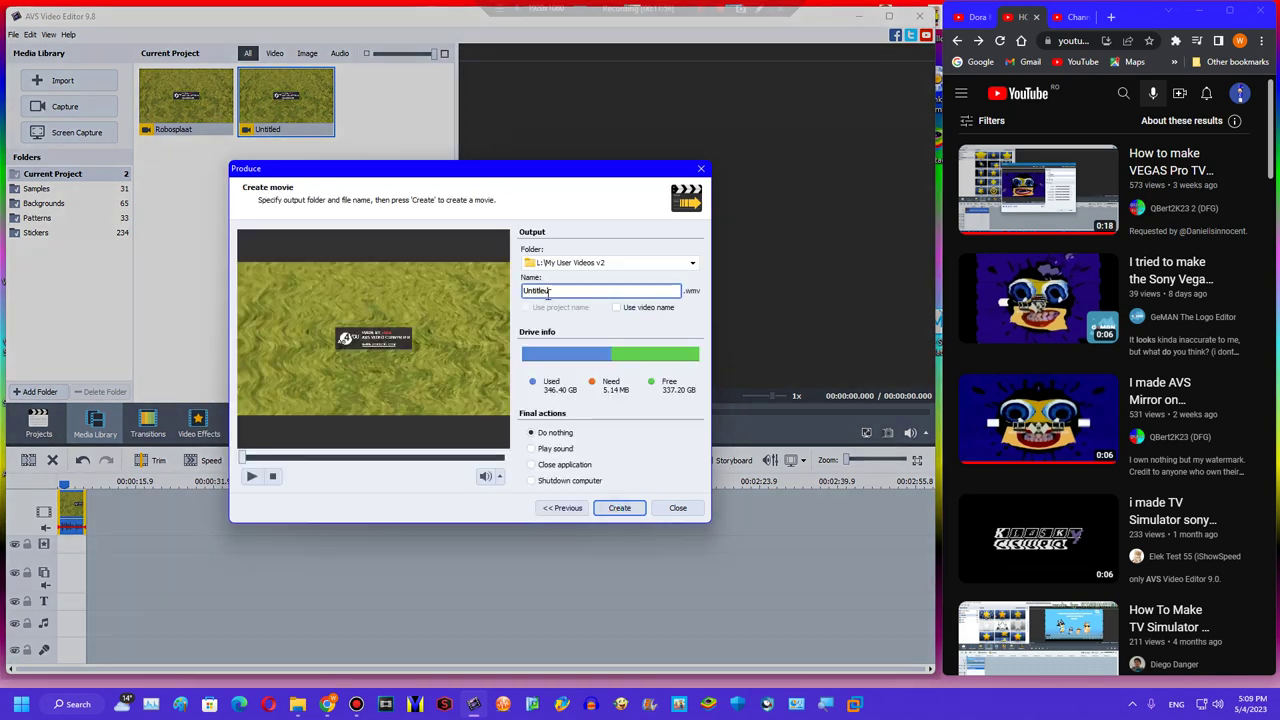
left_click(620, 508)
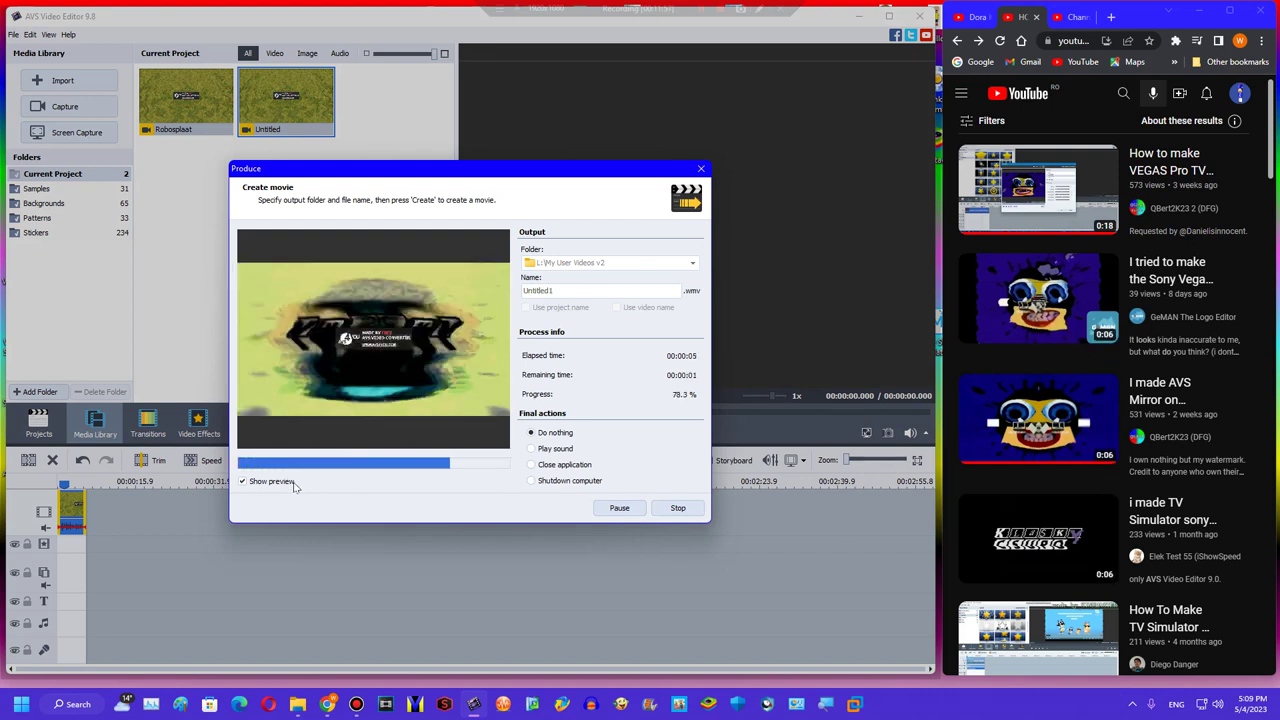
left_click(437, 449)
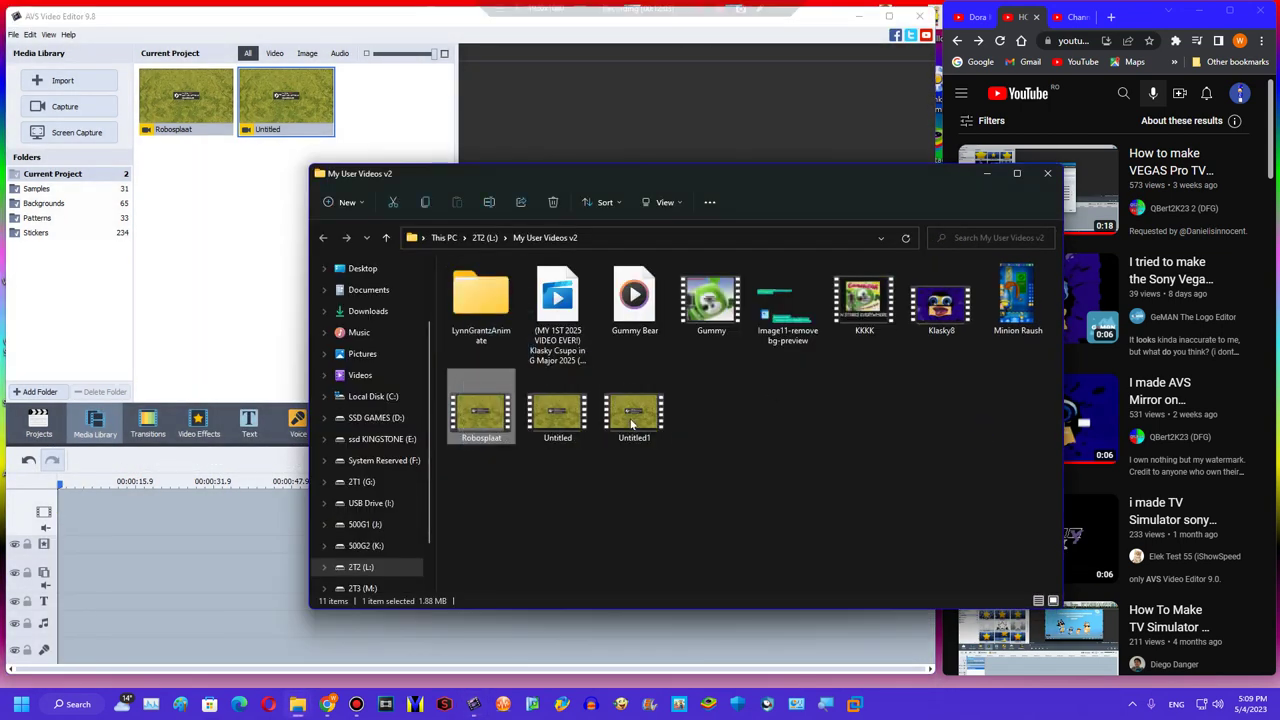
Import Untitled1, placing Robosplaat on the main video track and Untitled1 on the music track at the start of the timeline.
left_click_drag(631, 418, 250, 205)
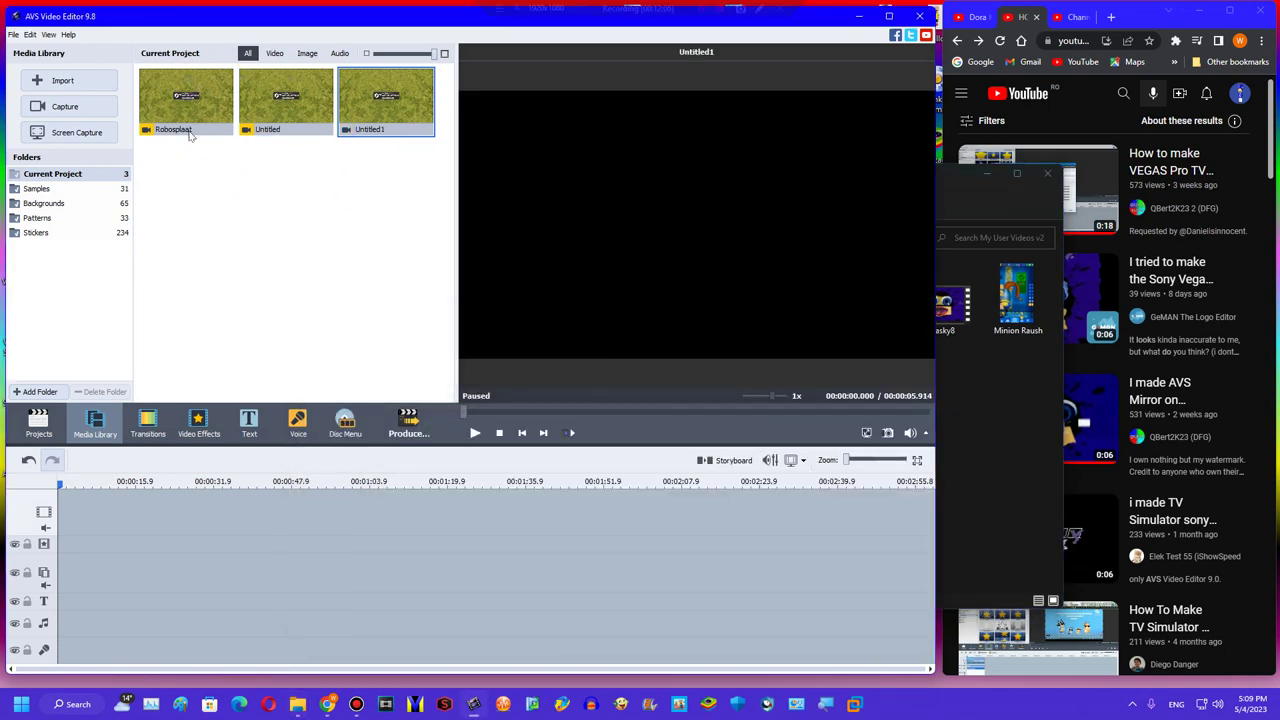
left_click_drag(186, 100, 70, 515)
left_click_drag(386, 100, 66, 628)
left_click(1037, 179)
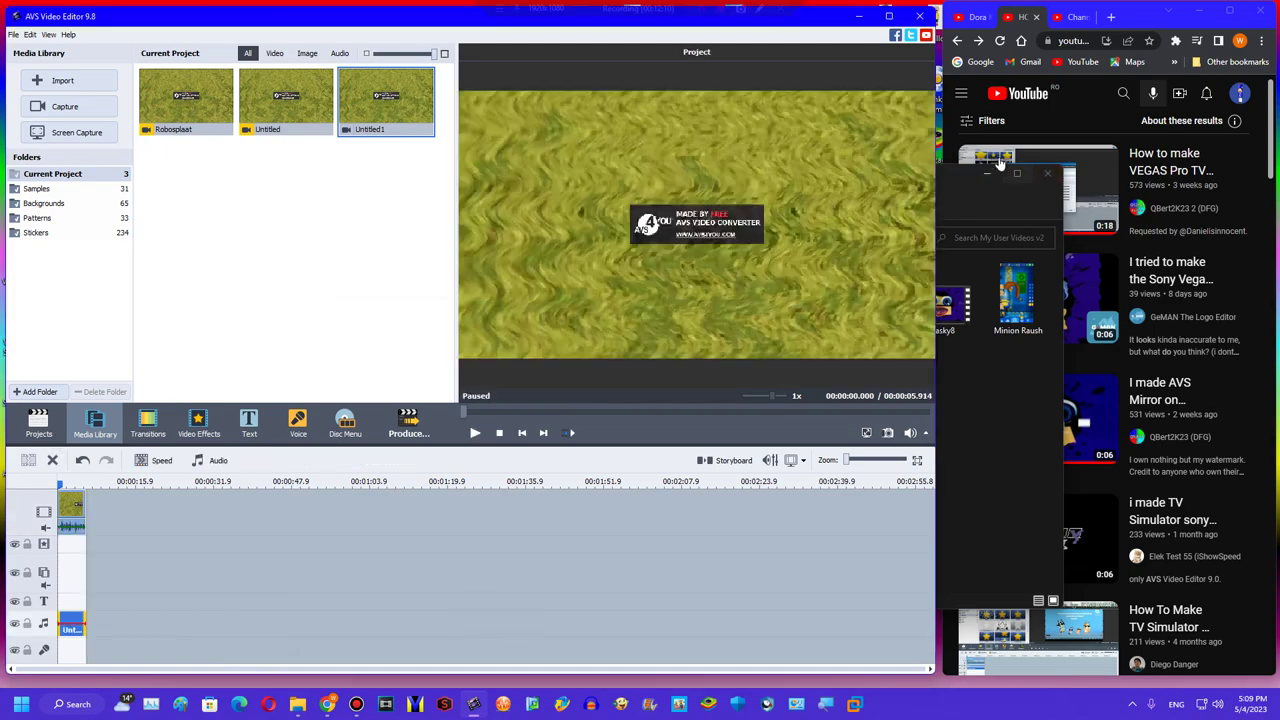
Preview the layered project and trim the end of the Untitled1 audio clip to match the Robosplaat clip's length.
left_click(696, 390)
key("space")
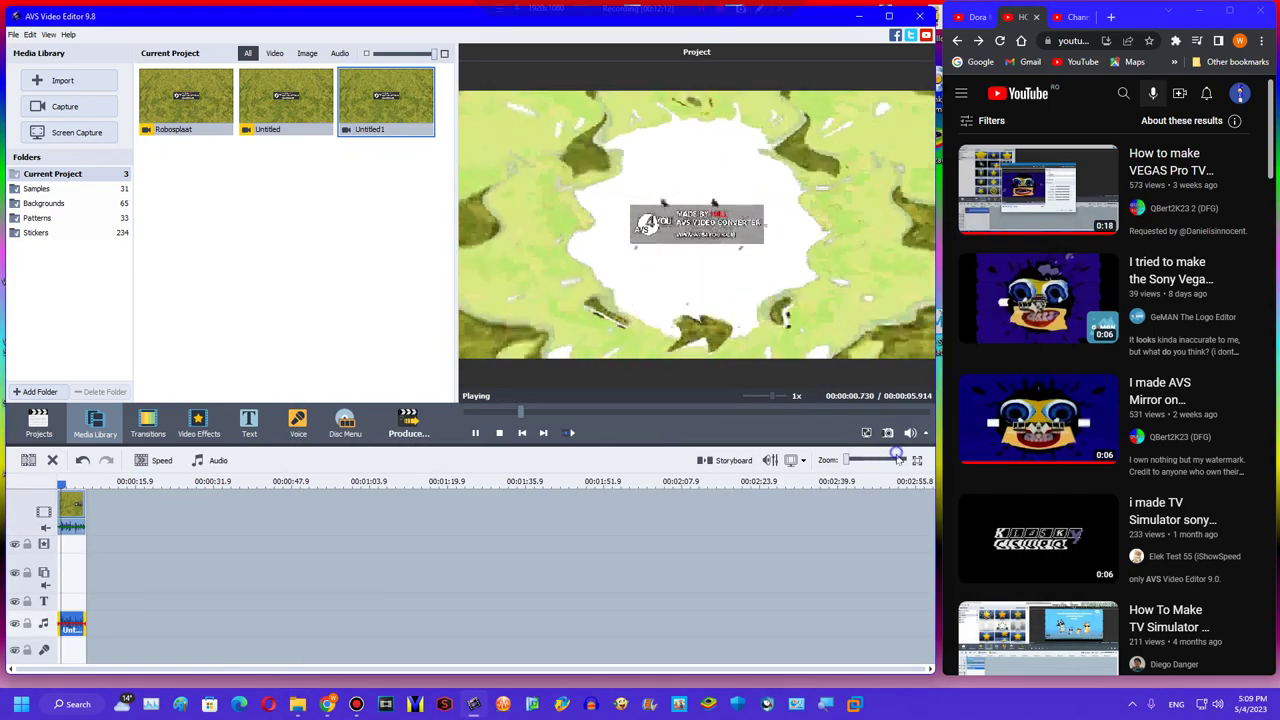
left_click(903, 462)
left_click_drag(903, 462, 886, 462)
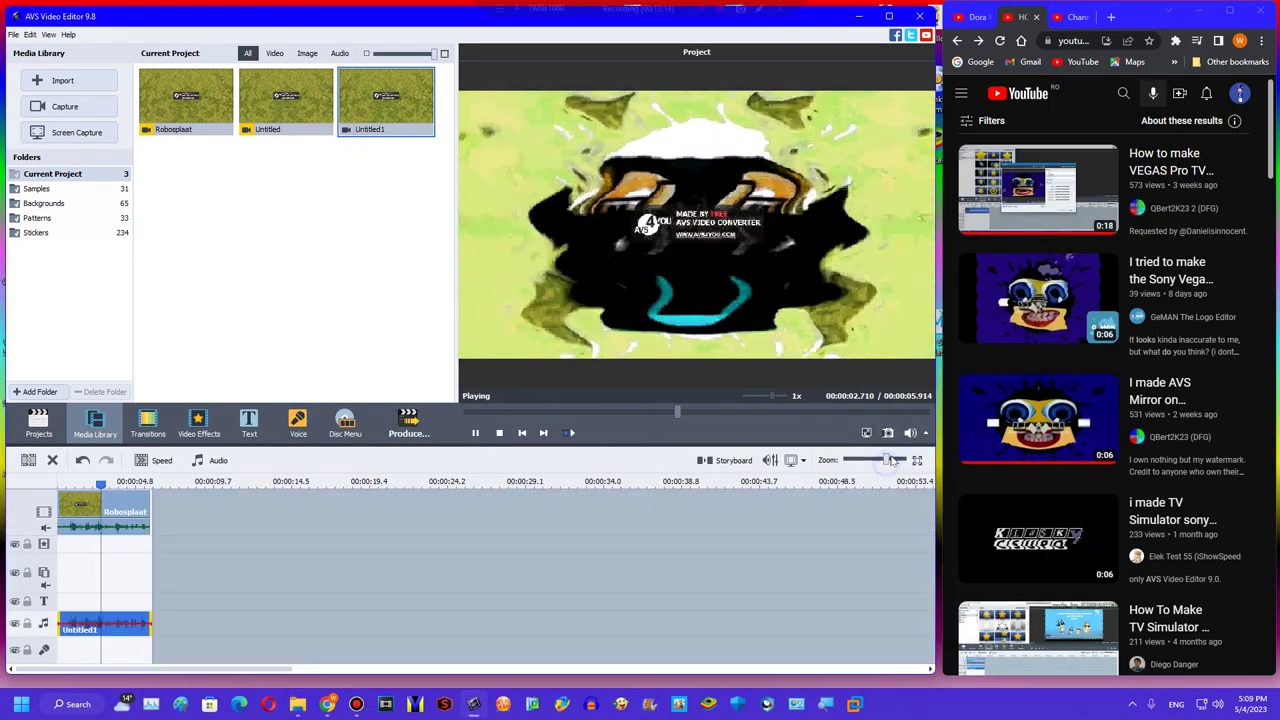
left_click_drag(151, 626, 150, 610)
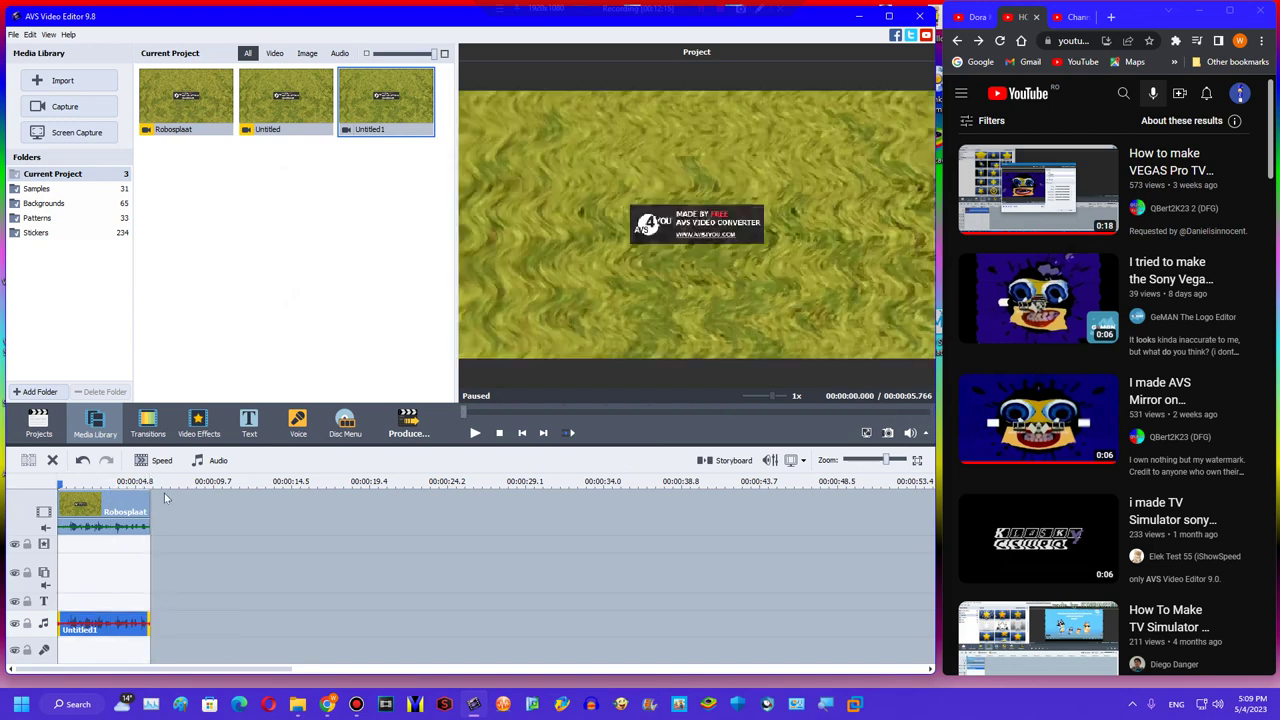
Apply a Pitch Shift with a Rate of 113 to the Untitled1 clip on the music track.
left_click(212, 460)
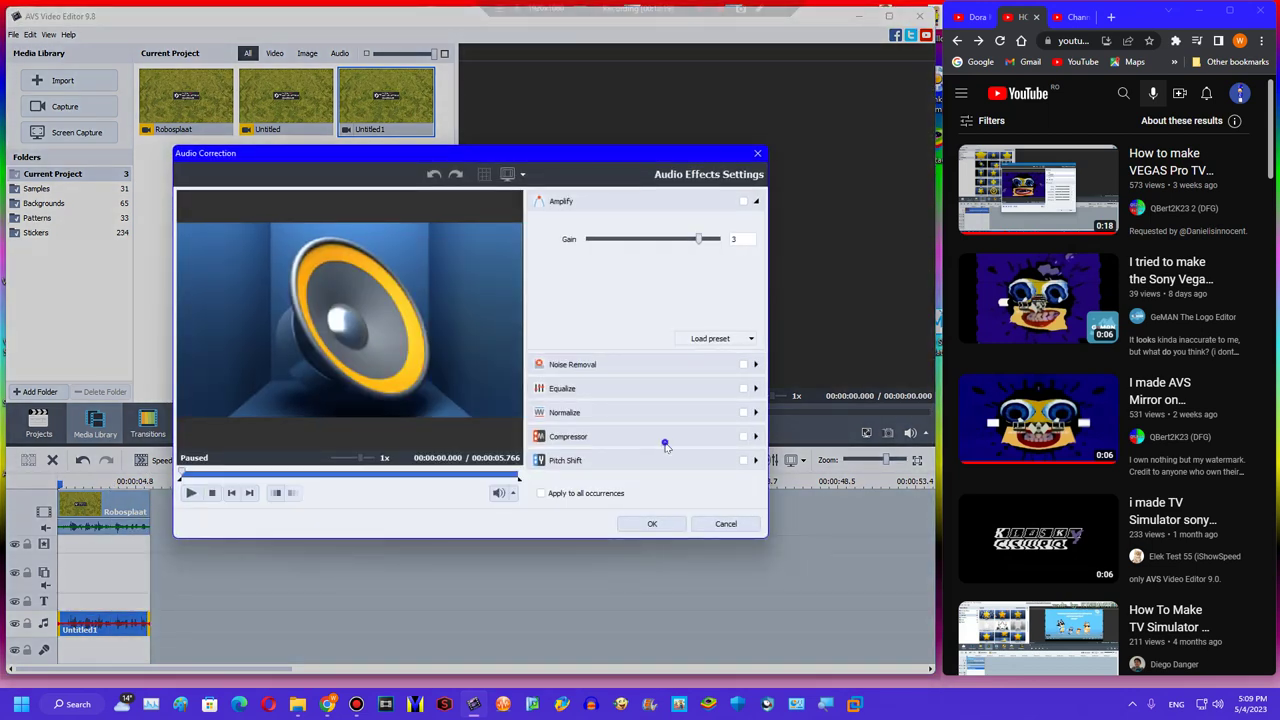
left_click(659, 458)
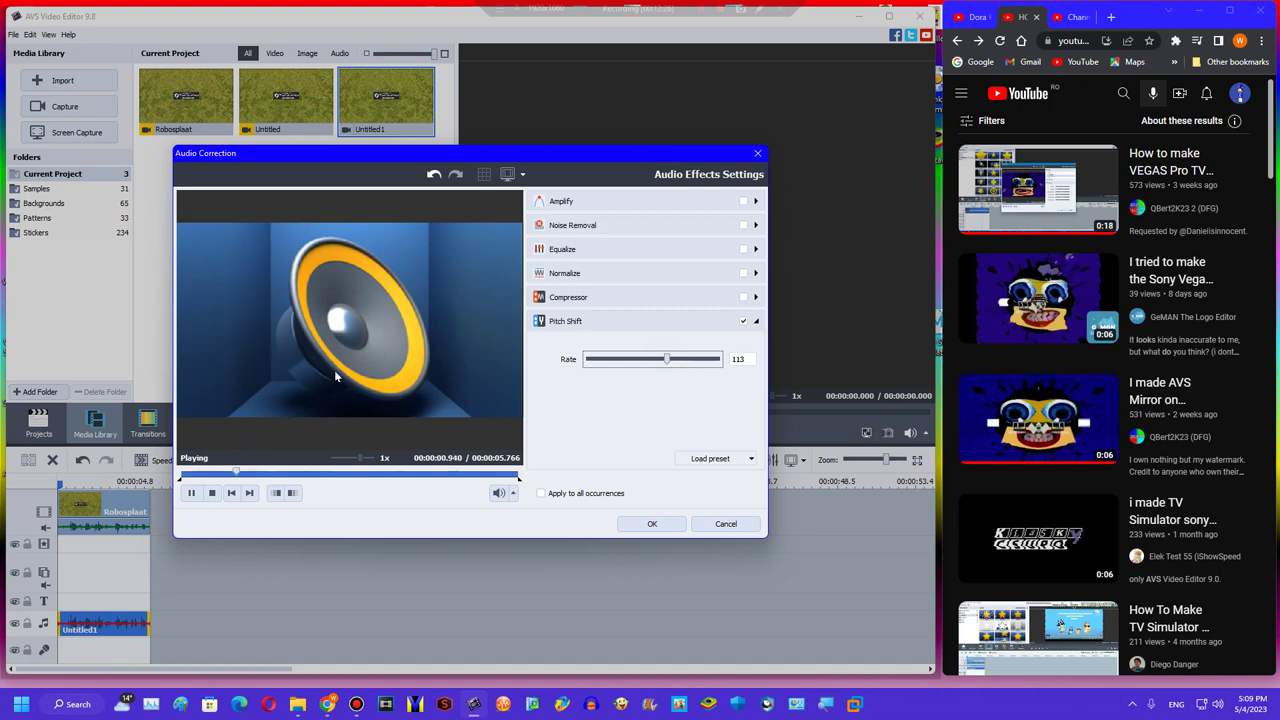
left_click(651, 525)
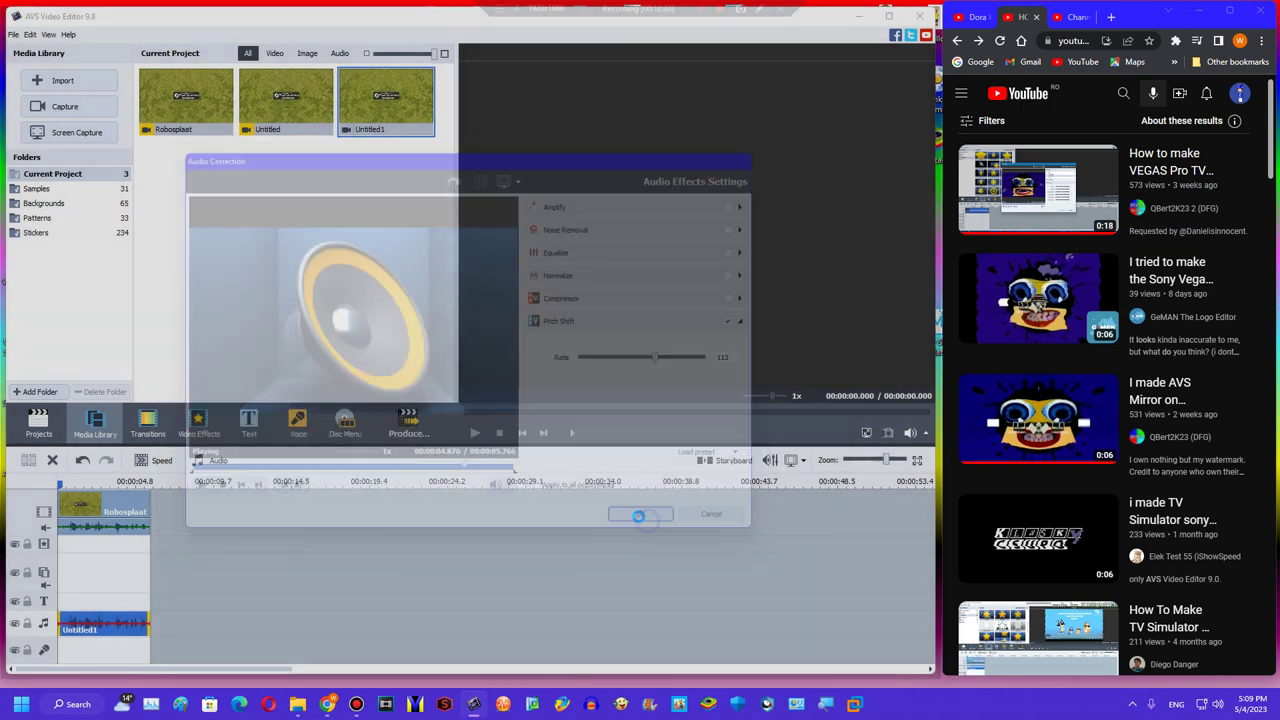
Place Untitled1 on the voice track, trimmed to Robosplaat's length, and apply a Pitch Shift with a Rate of 126.
left_click_drag(386, 100, 68, 652)
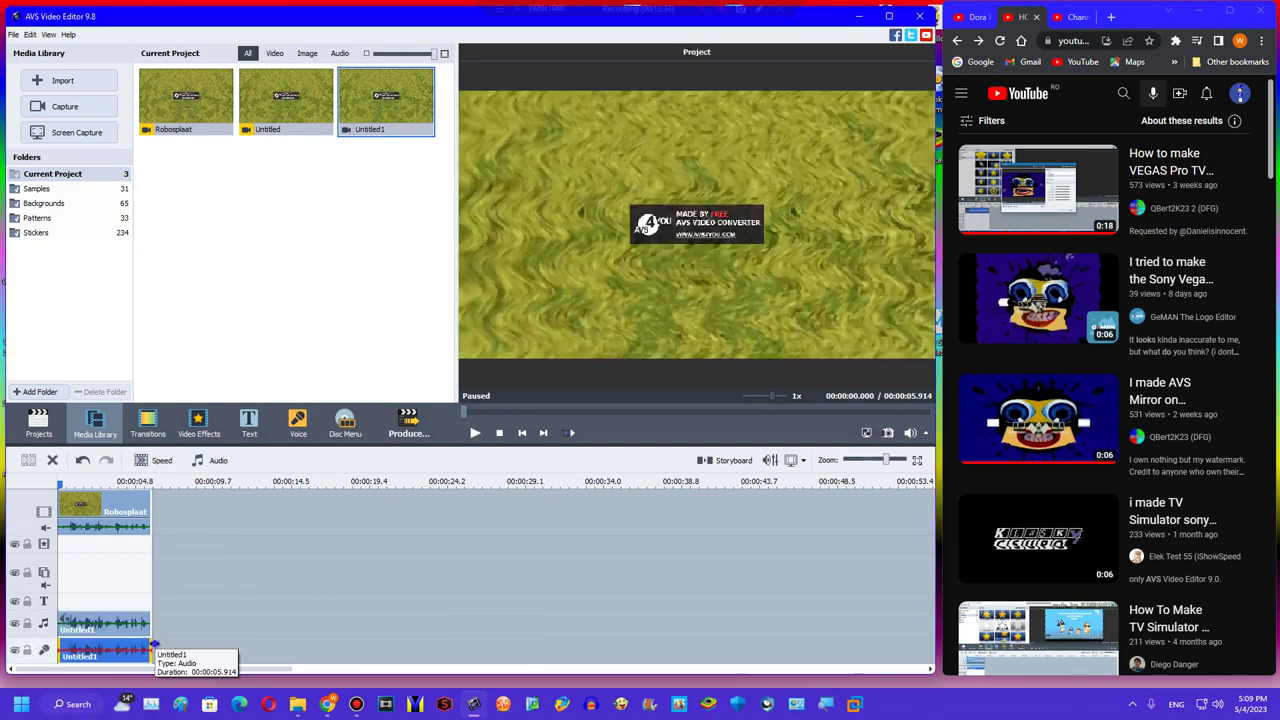
left_click_drag(154, 645, 150, 645)
left_click(226, 460)
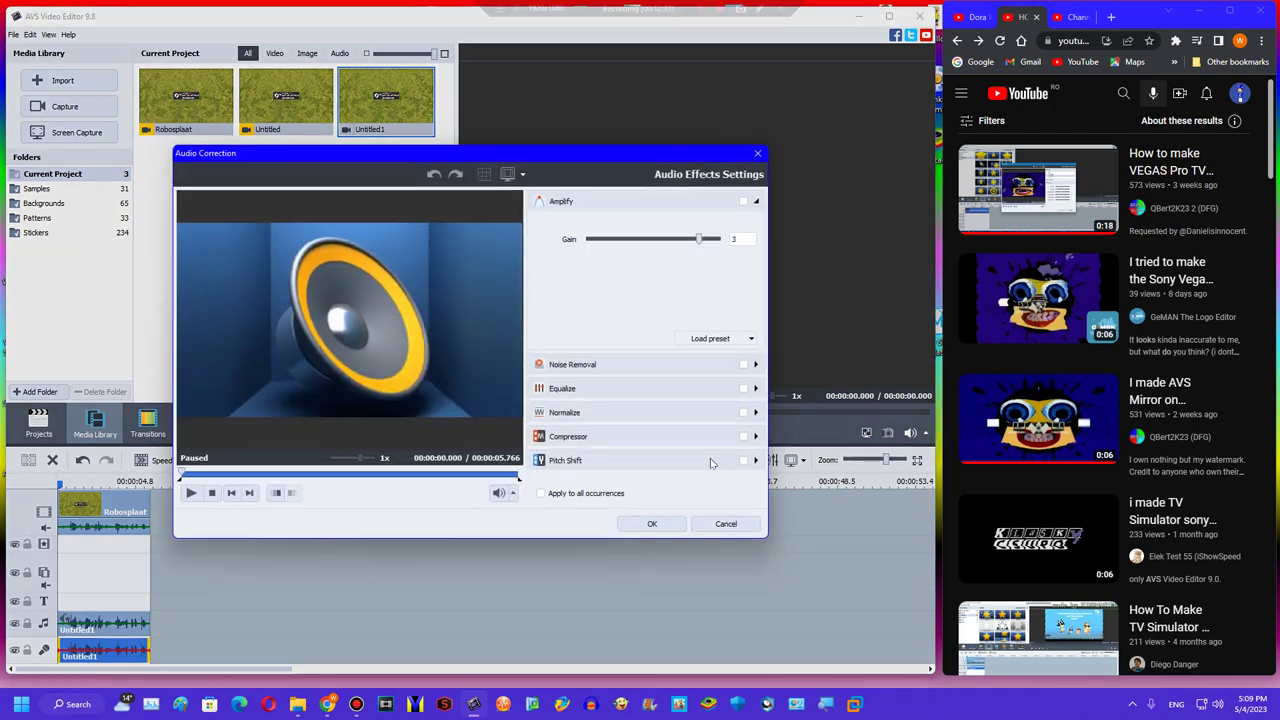
left_click(710, 462)
left_click(682, 357)
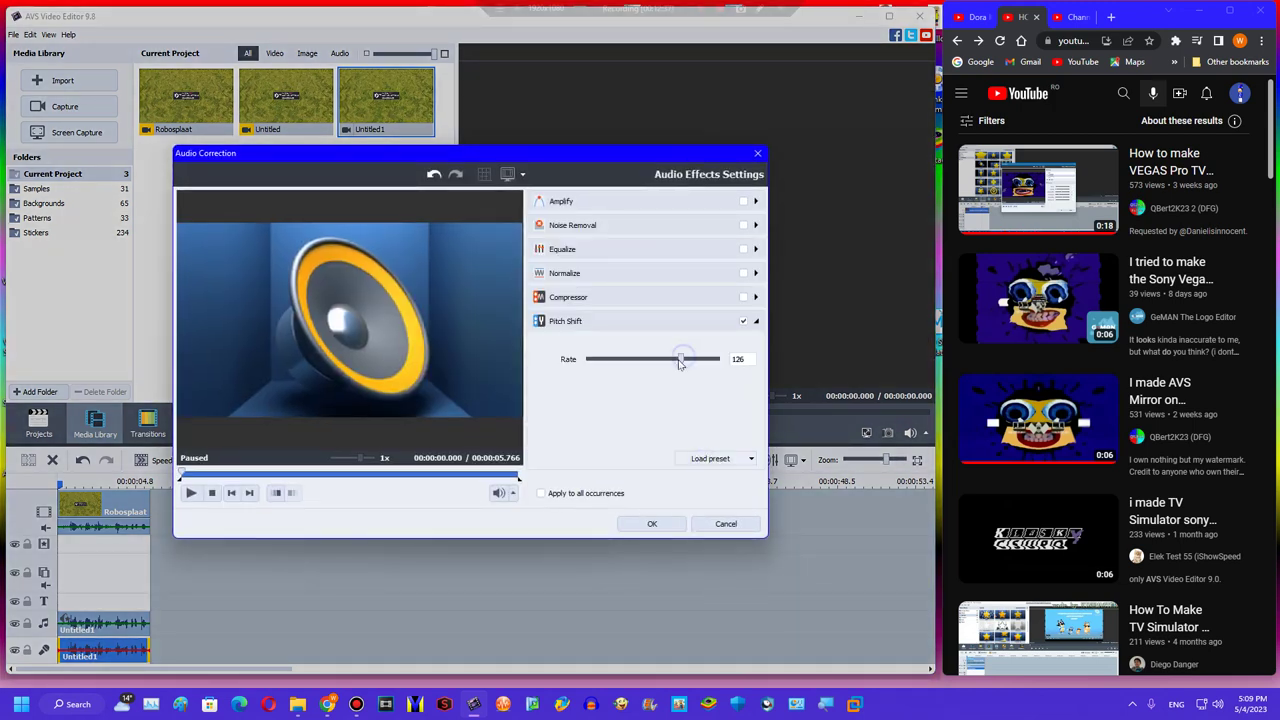
left_click(660, 527)
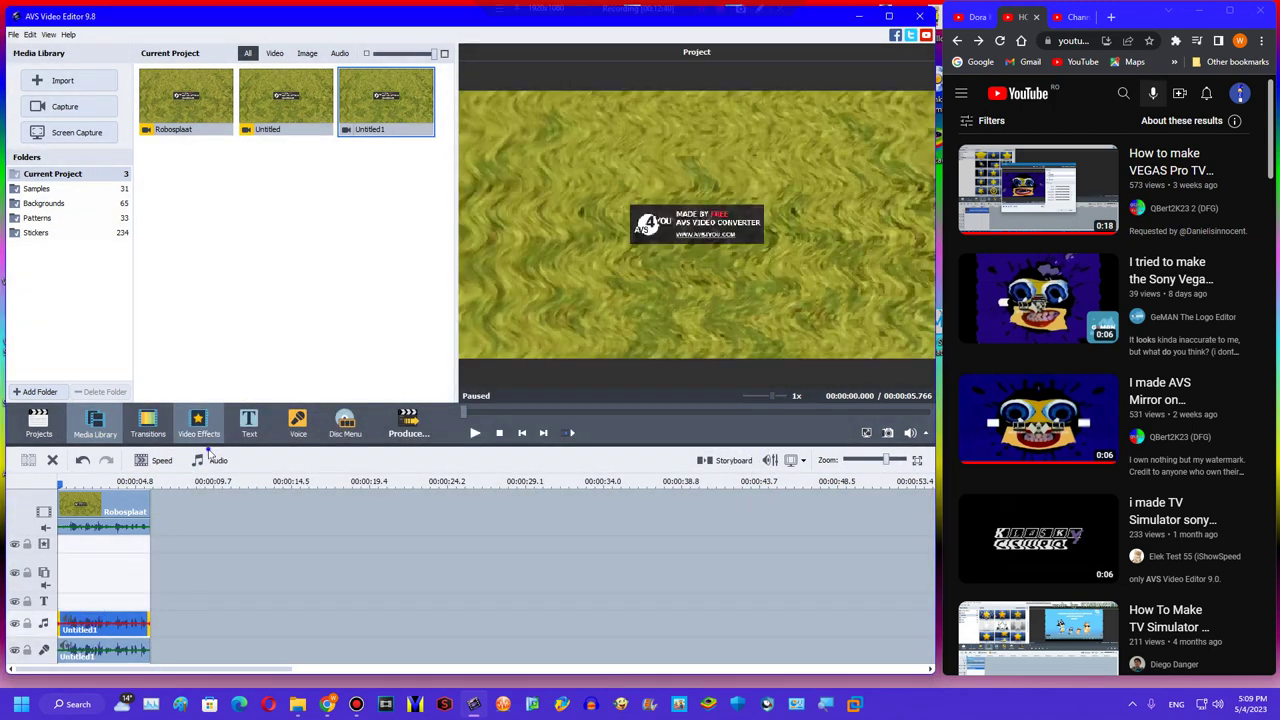
Set the Pitch Shift Rate to 114 on the music-track Untitled1 clip and to 143 on the voice-track Untitled1 clip.
left_click(653, 461)
left_click(667, 358)
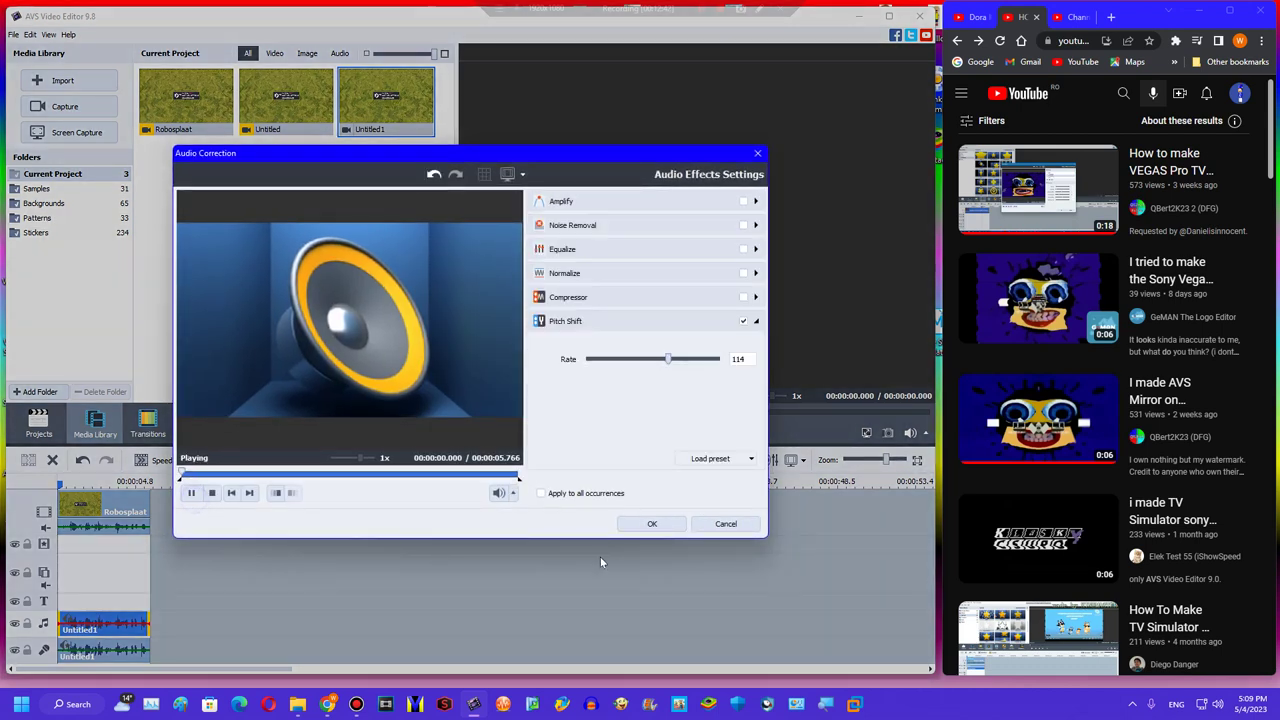
left_click(652, 525)
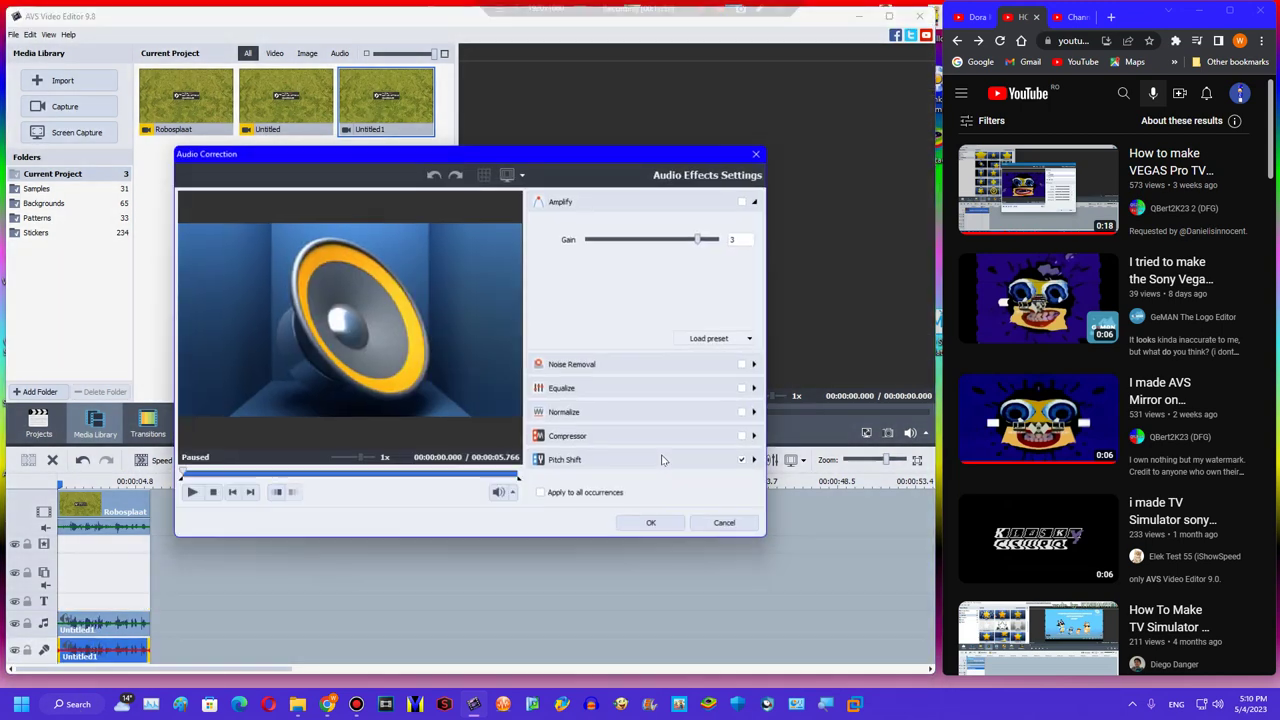
left_click(657, 465)
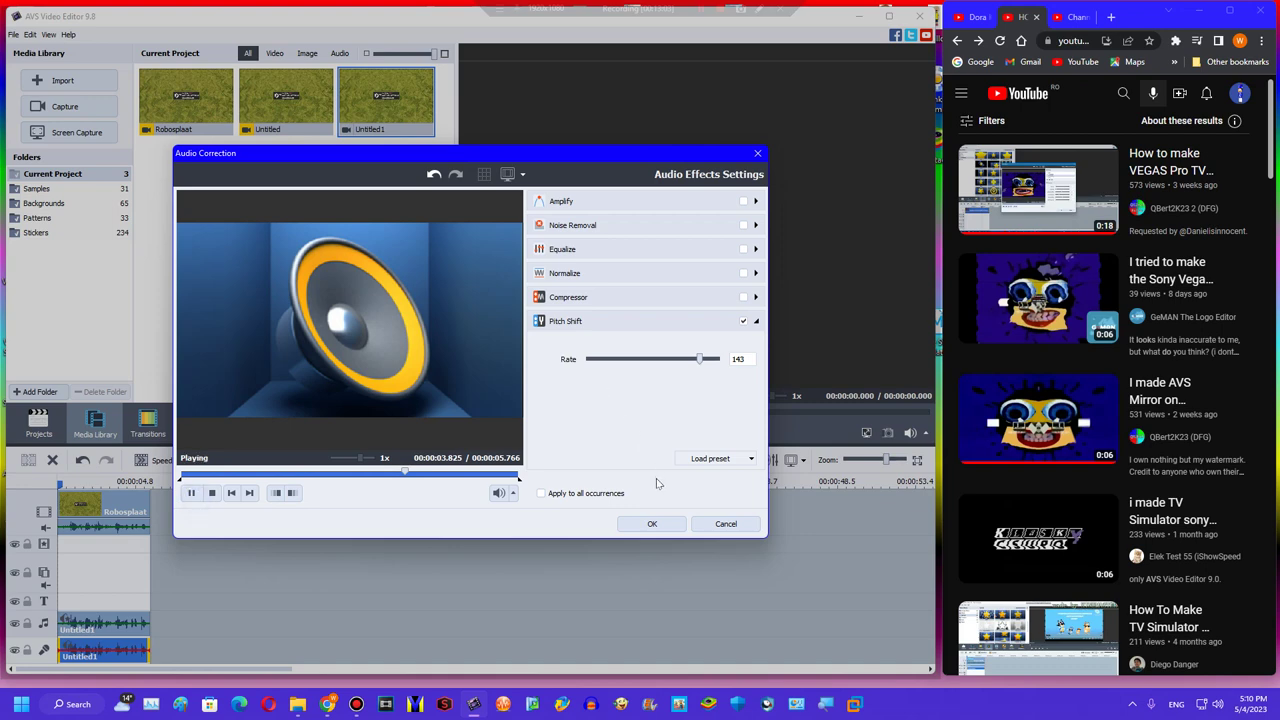
left_click(644, 530)
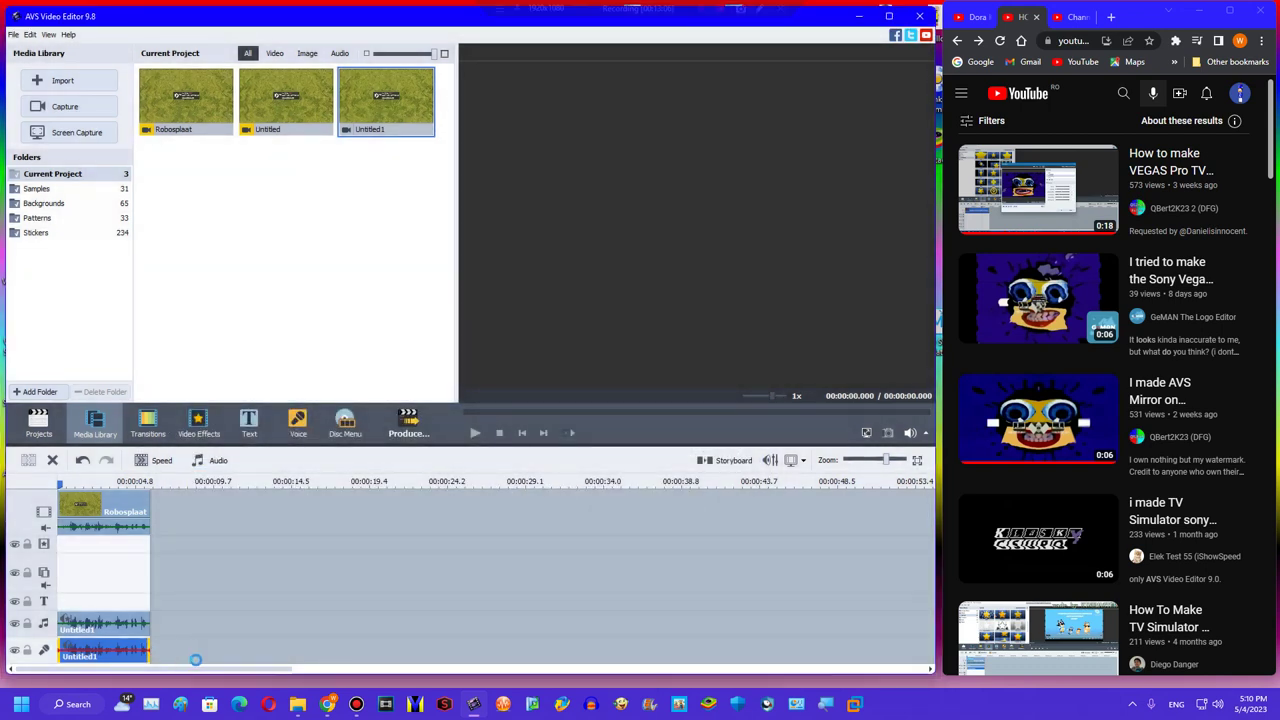
Add a new audio line below the two Untitled1 clips and mute the Robosplaat clip on the main video track.
right_click(197, 659)
left_click(212, 644)
left_click(113, 496)
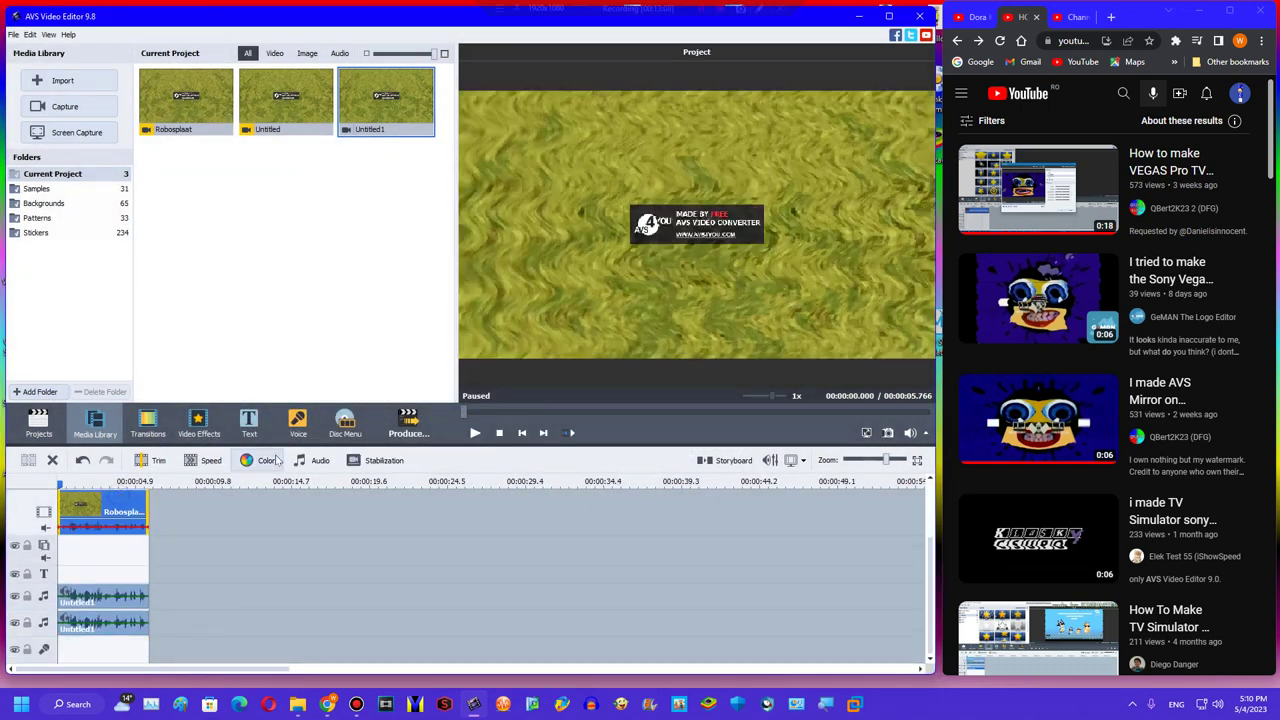
right_click(131, 504)
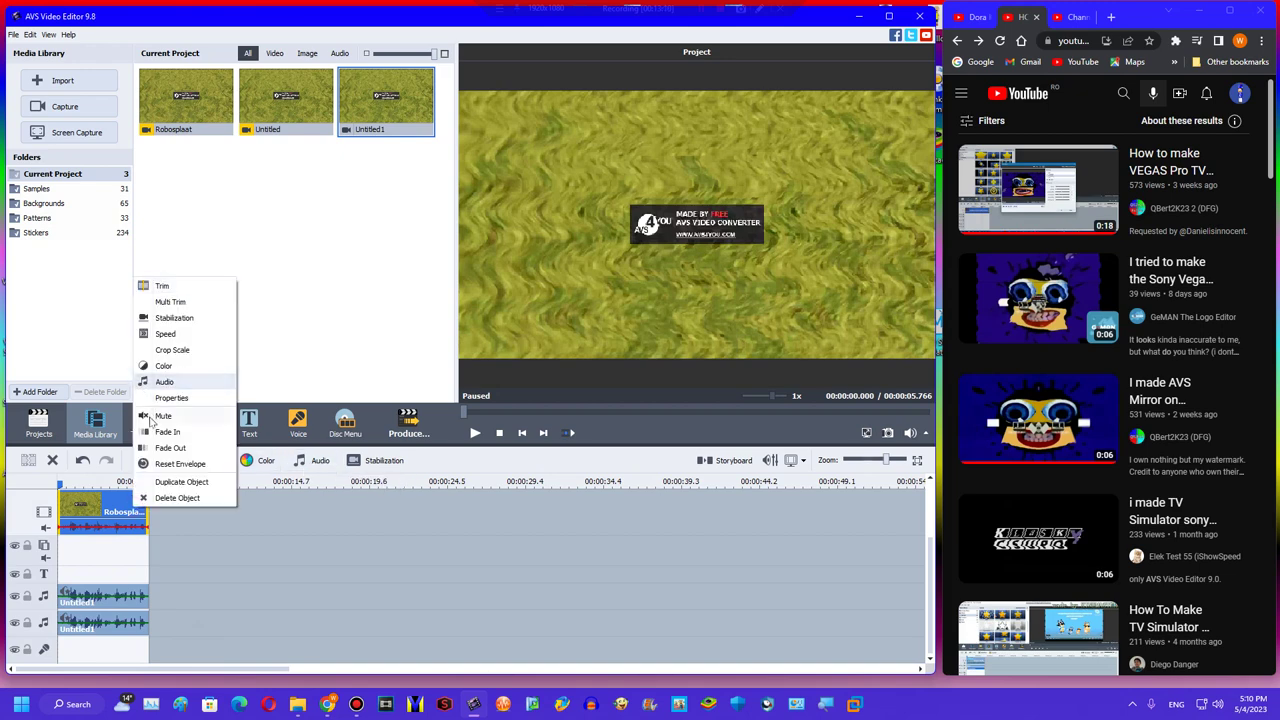
left_click(149, 415)
Place Robosplaat on the empty audio line with a Pitch Shift Rate of 98, and preview the project.
left_click_drag(186, 100, 84, 655)
left_click(231, 466)
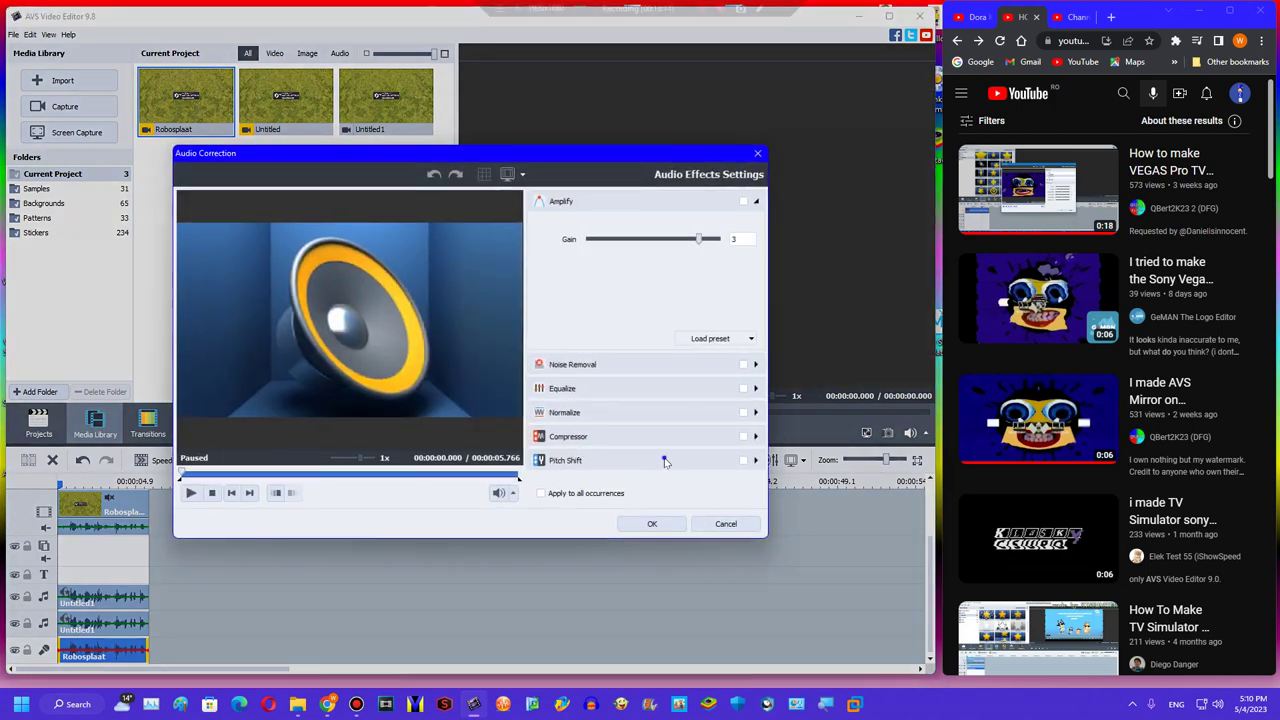
left_click(661, 457)
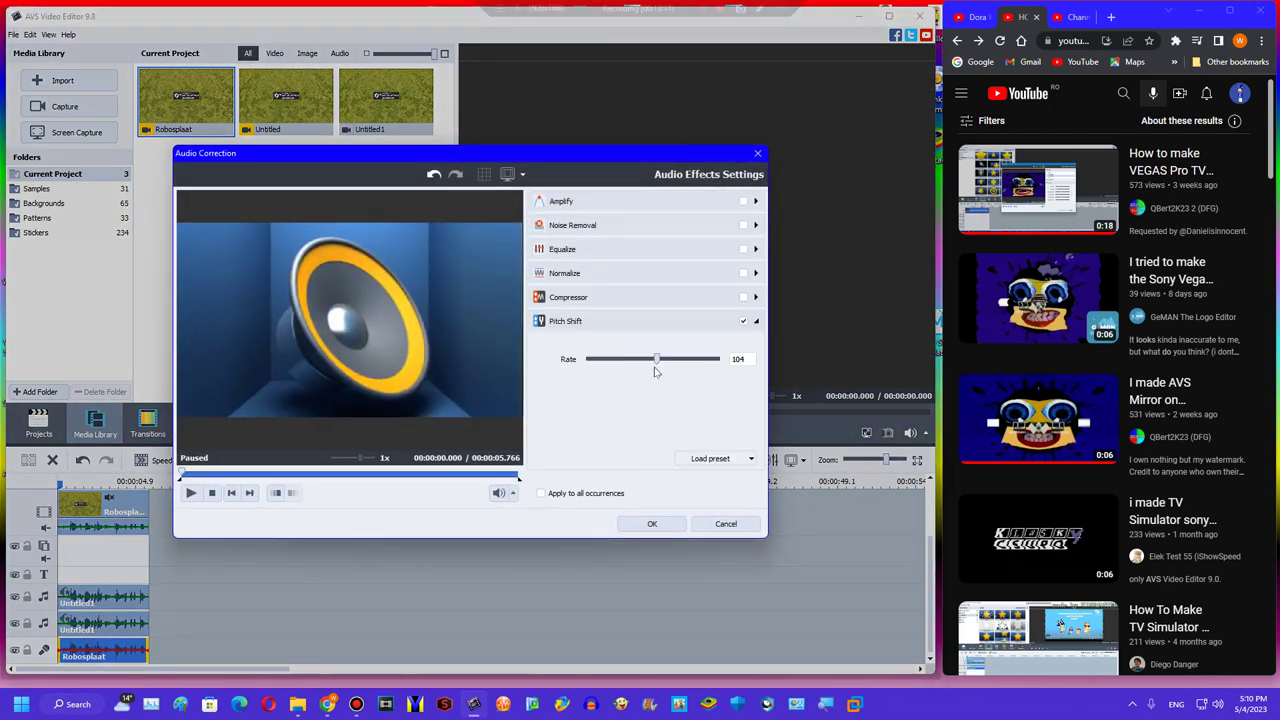
left_click_drag(645, 375, 648, 370)
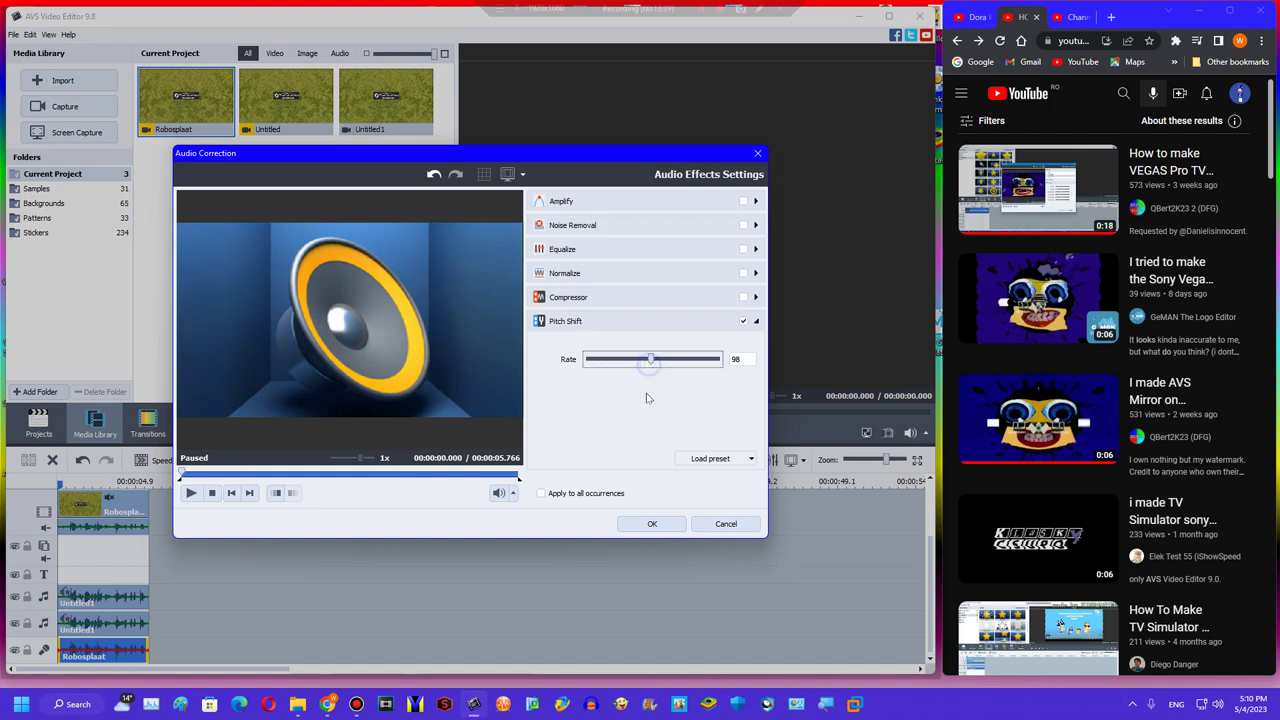
left_click(652, 523)
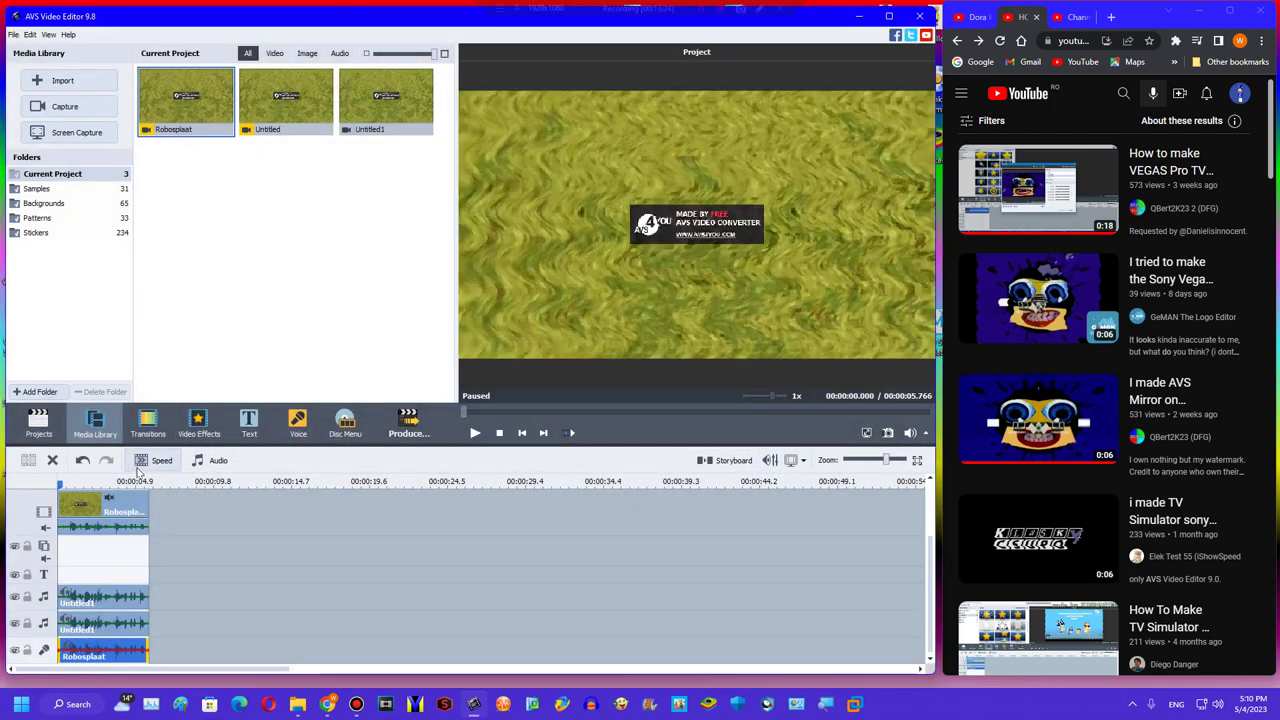
key("space")
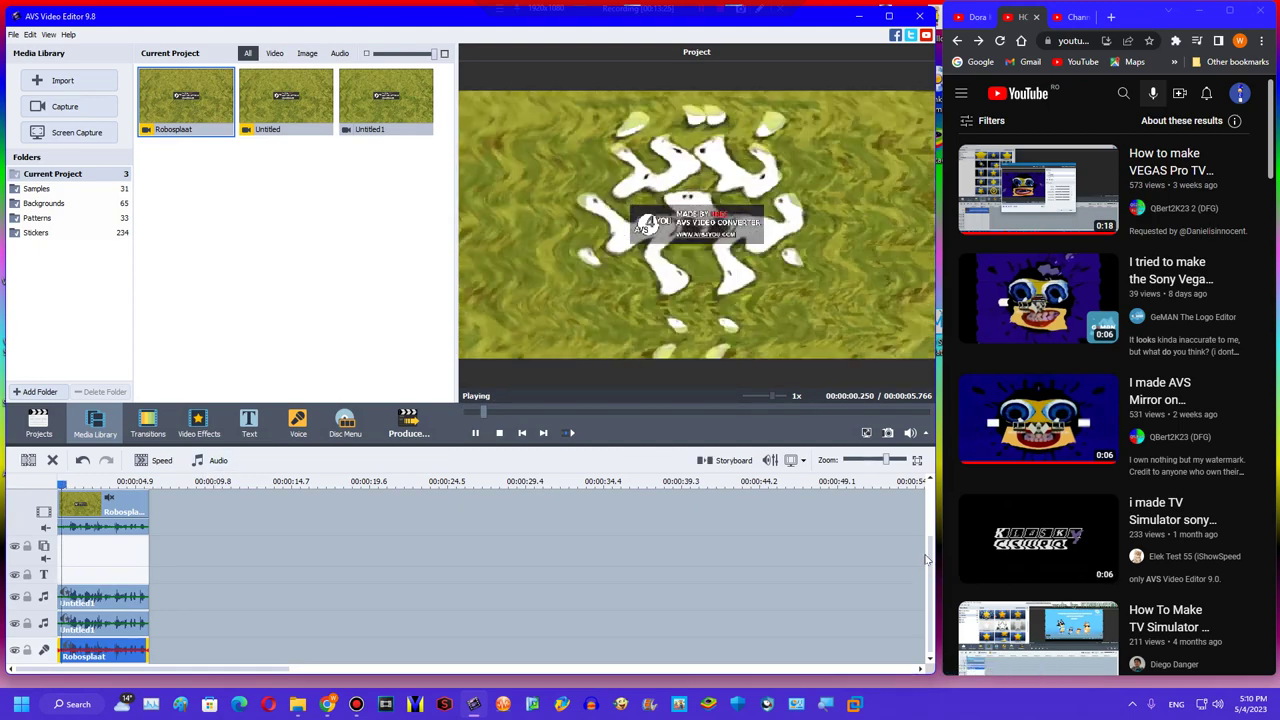
Add another audio line, place a second Robosplaat copy on it at the timeline start, and open its Pitch Shift settings.
right_click(217, 653)
left_click(250, 623)
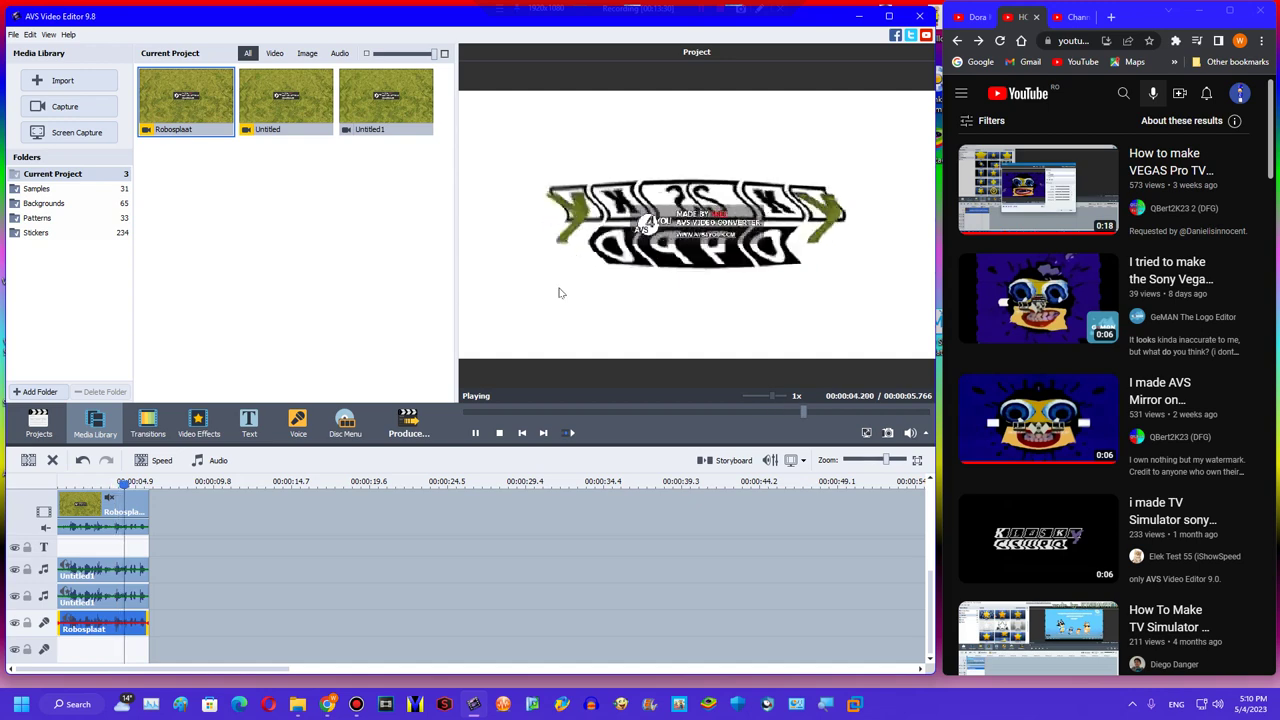
left_click_drag(185, 110, 62, 652)
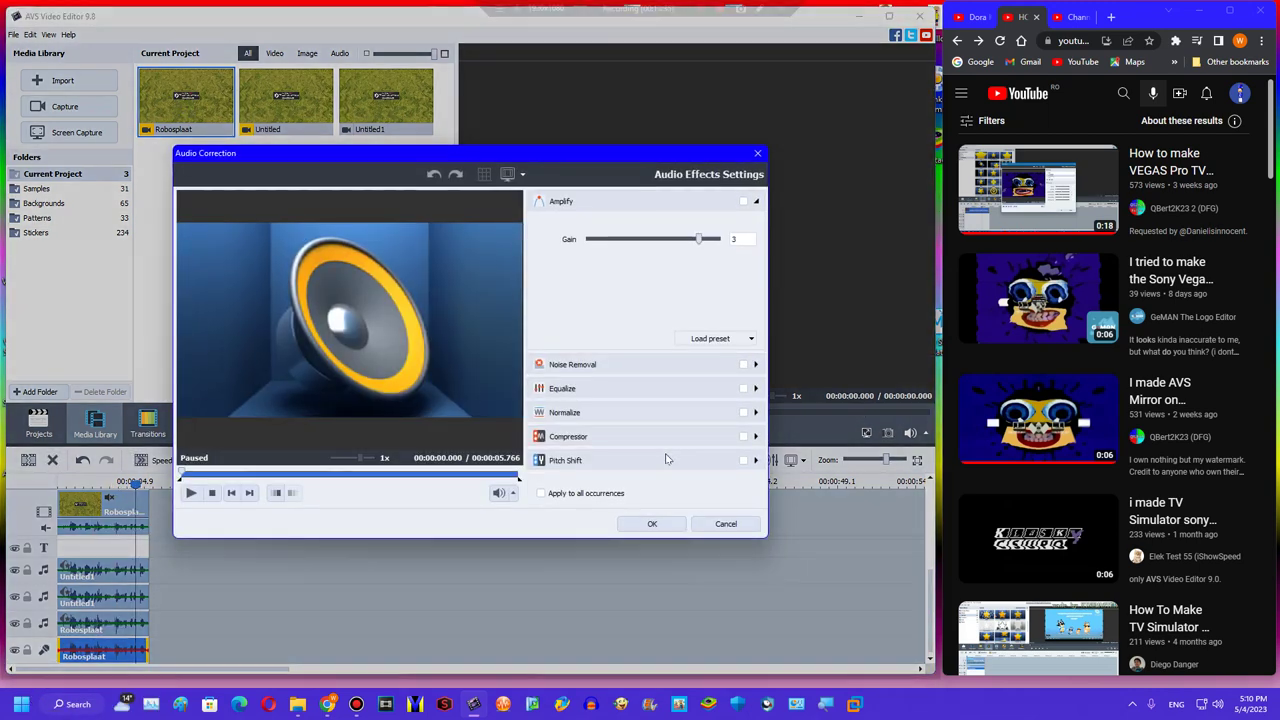
left_click(666, 458)
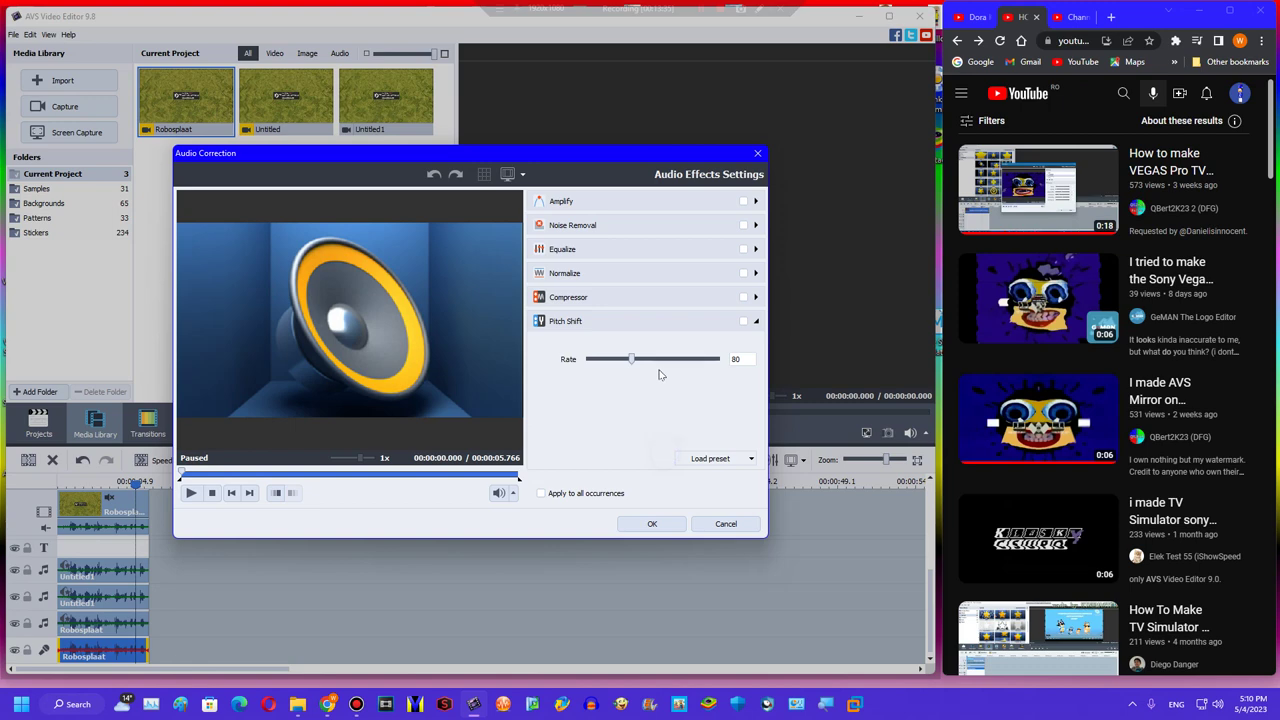
Switch to YouTube, search for "g major 203", and open the Klasky Csupo In G-Major 203 (V2) description at its AudioFX pitch values.
left_click(1123, 93)
left_click(1171, 93)
type("g major 203")
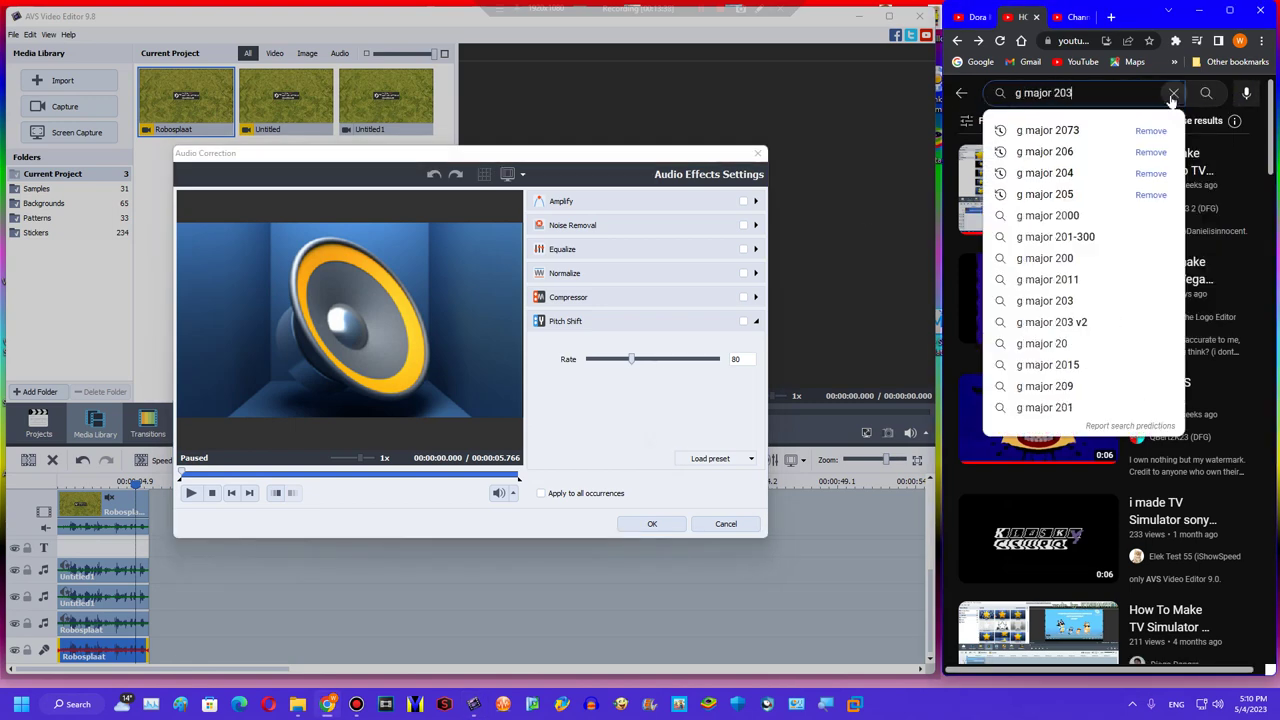
key("Return")
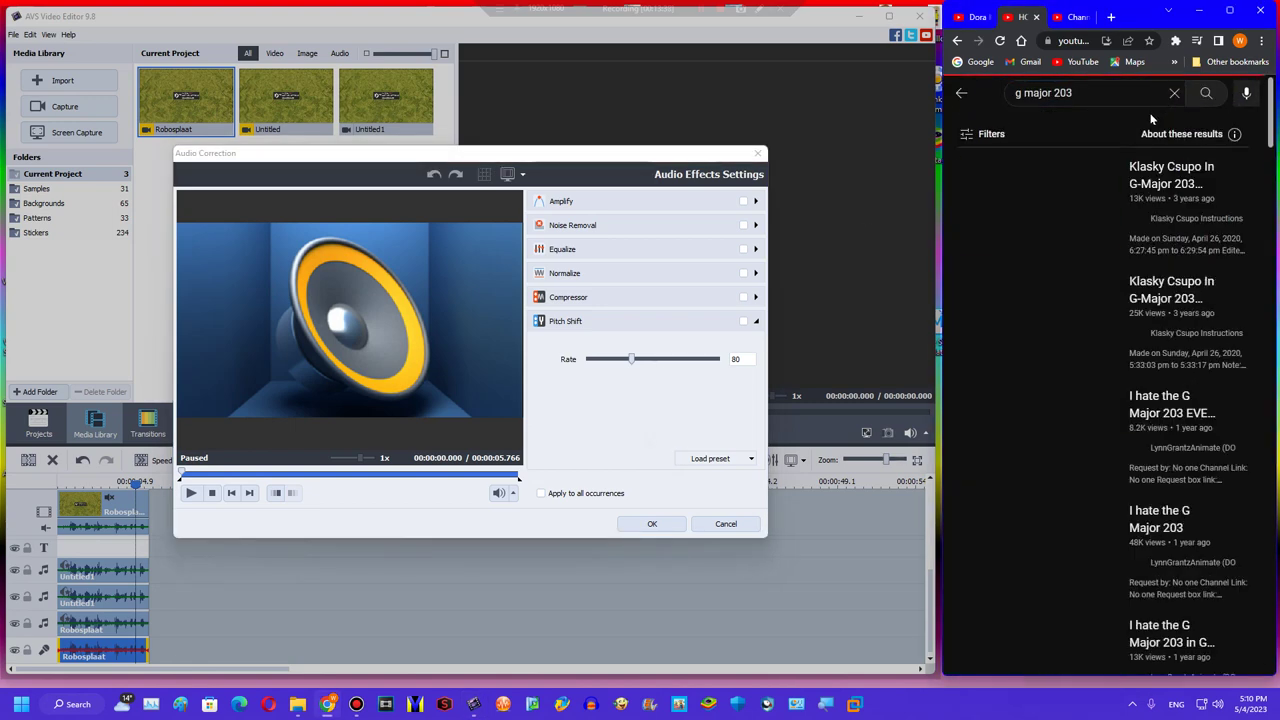
left_click(1037, 195)
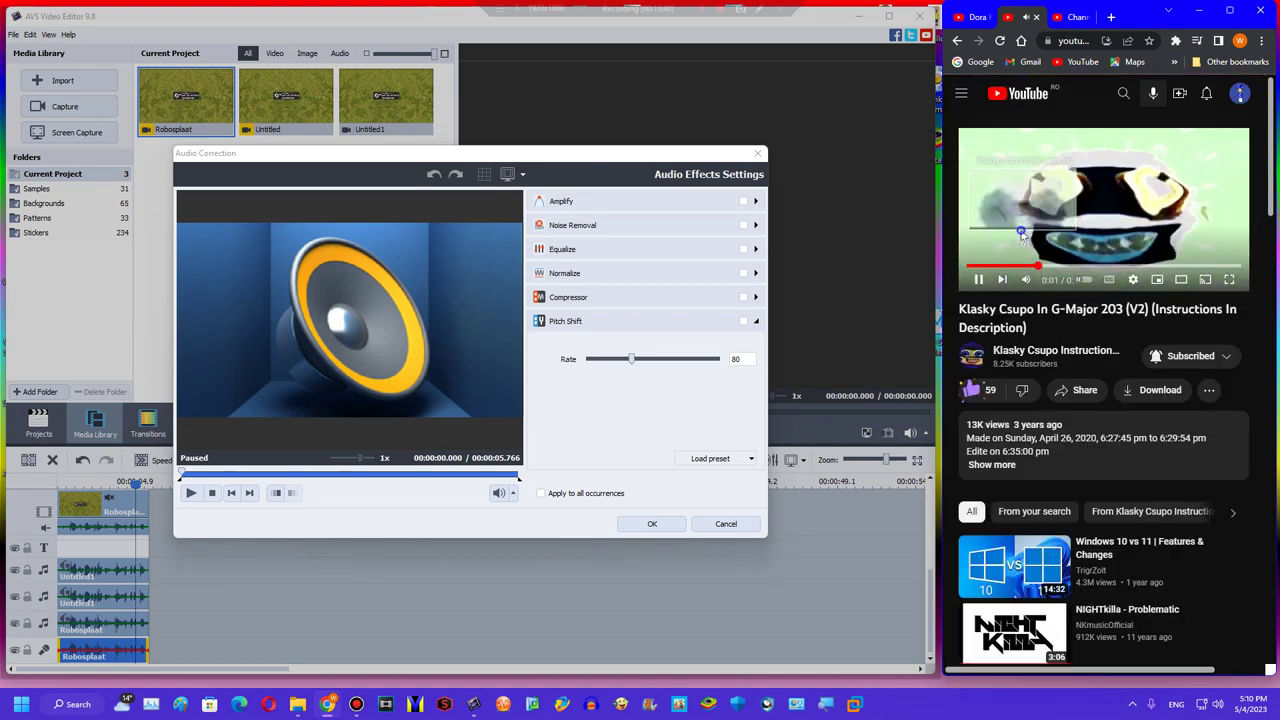
left_click(1020, 455)
scroll(1024, 450, "down", 10)
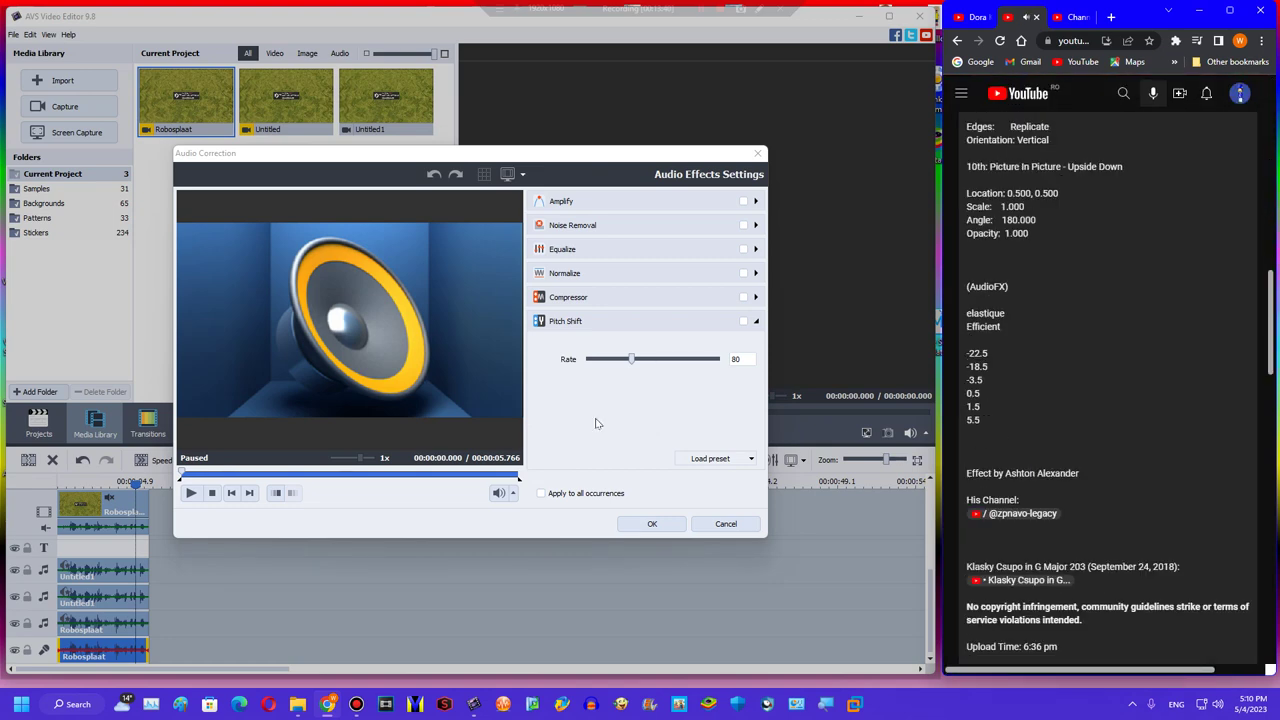
Return to AVS Video Editor and apply a Pitch Shift with a Rate of 123 to the second Robosplaat audio copy.
left_click(657, 359)
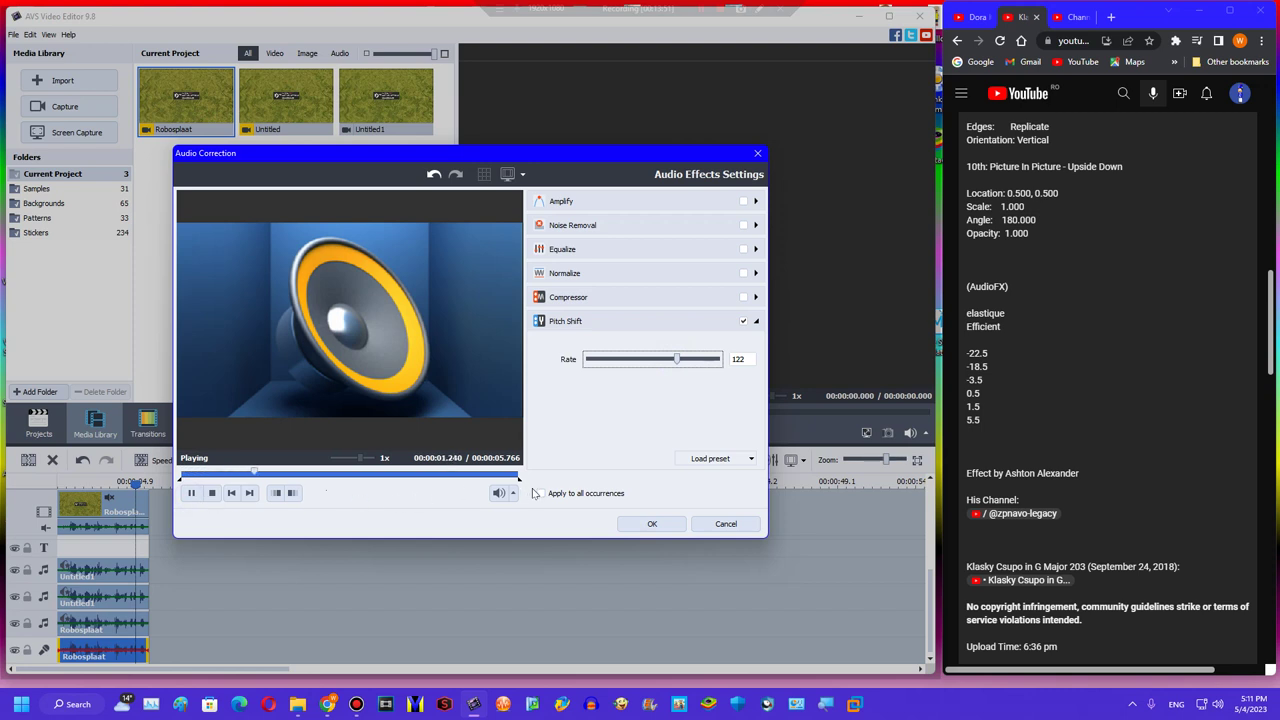
left_click_drag(676, 363, 678, 363)
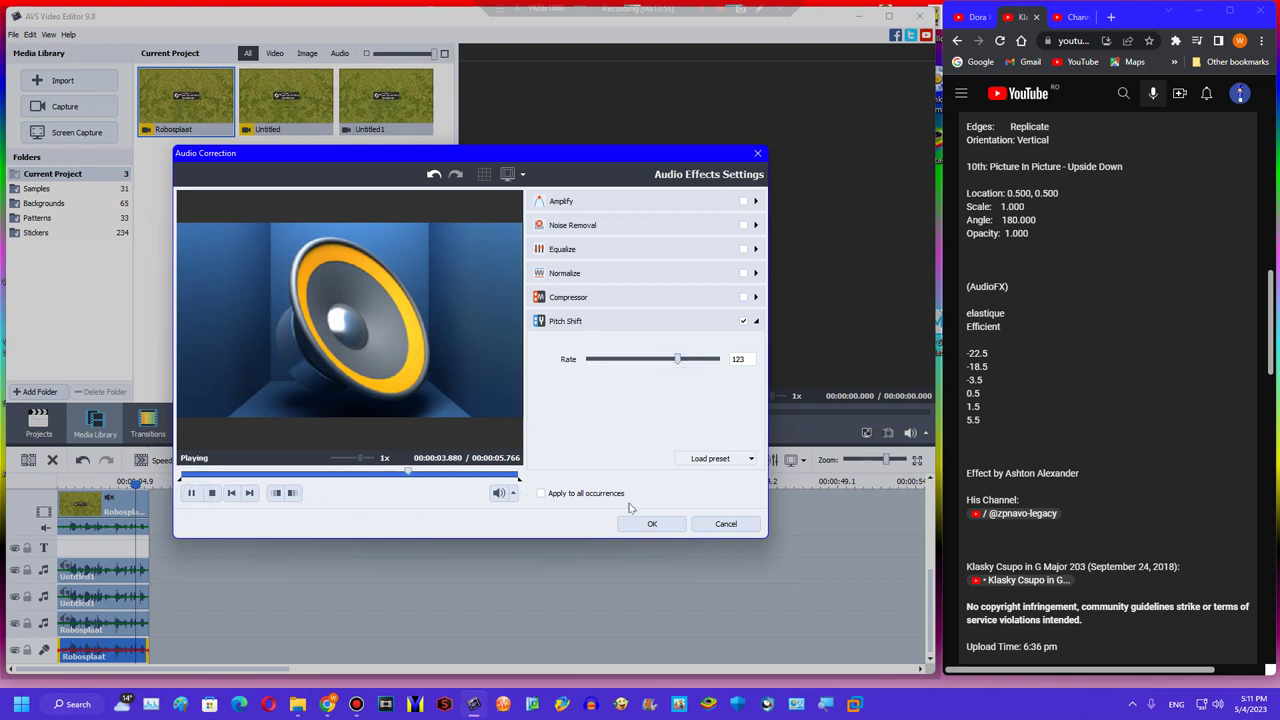
left_click(632, 524)
Add another audio line holding a third Robosplaat copy and apply a Pitch Shift with a Rate of 92 to it.
right_click(205, 535)
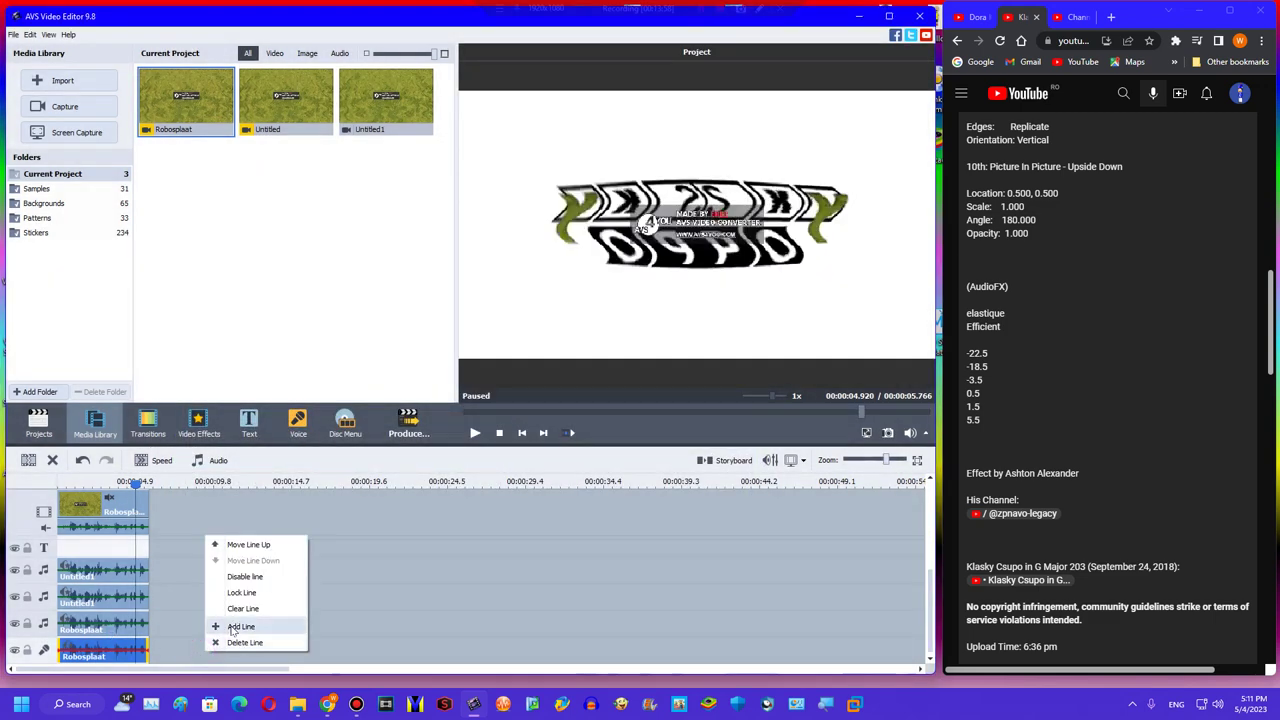
left_click(230, 625)
left_click_drag(189, 125, 66, 652)
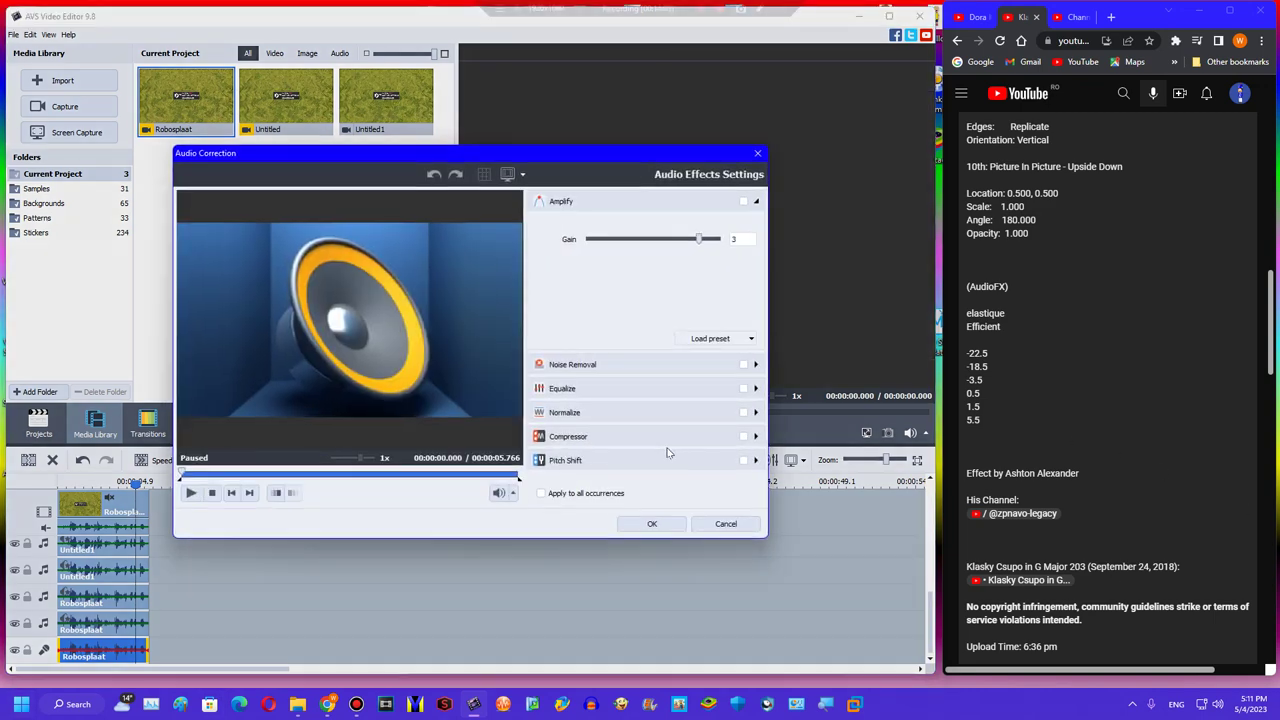
left_click(666, 453)
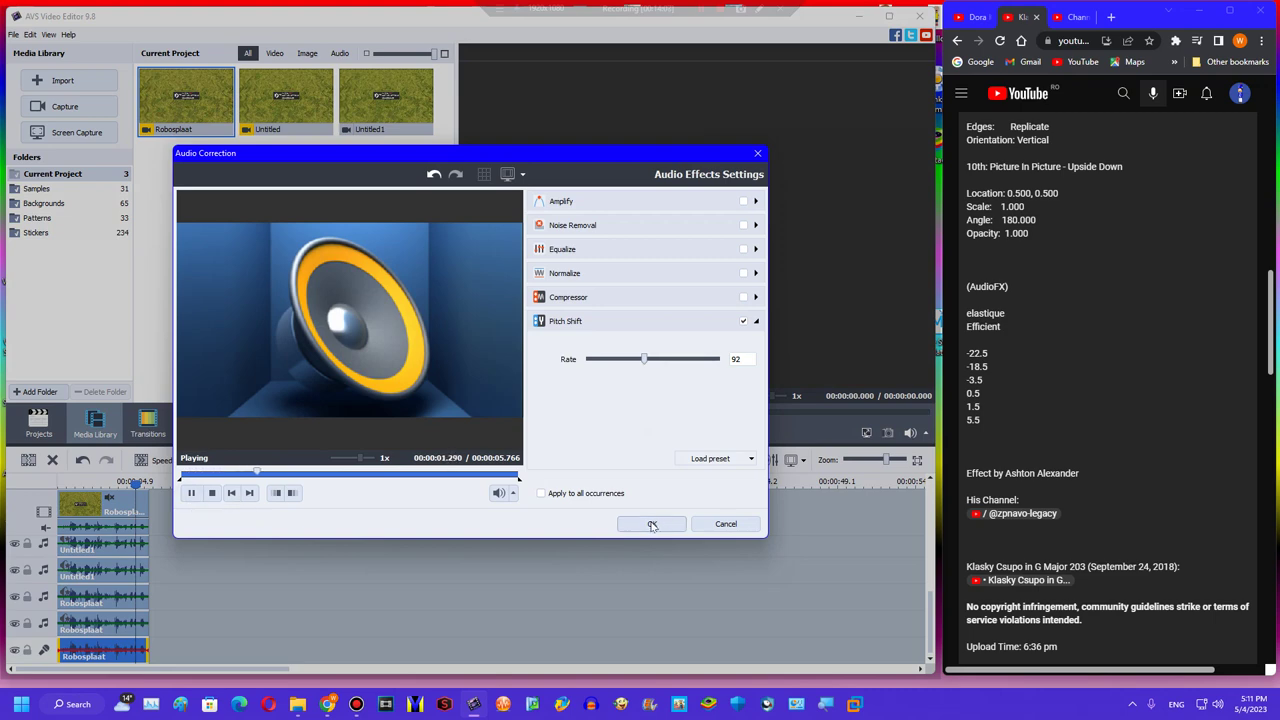
left_click(651, 525)
Add another audio line holding a fourth Robosplaat copy and apply a Pitch Shift with a Rate of 73 to it.
right_click(201, 533)
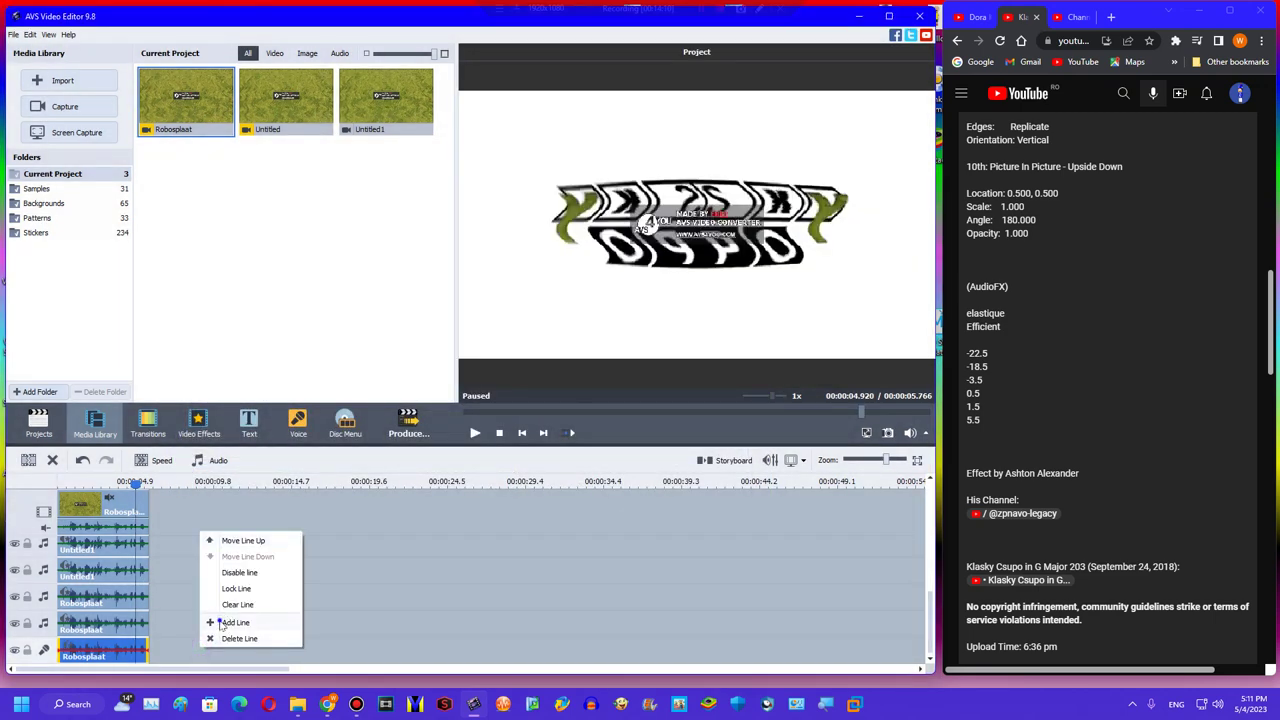
left_click(222, 622)
left_click_drag(188, 100, 62, 650)
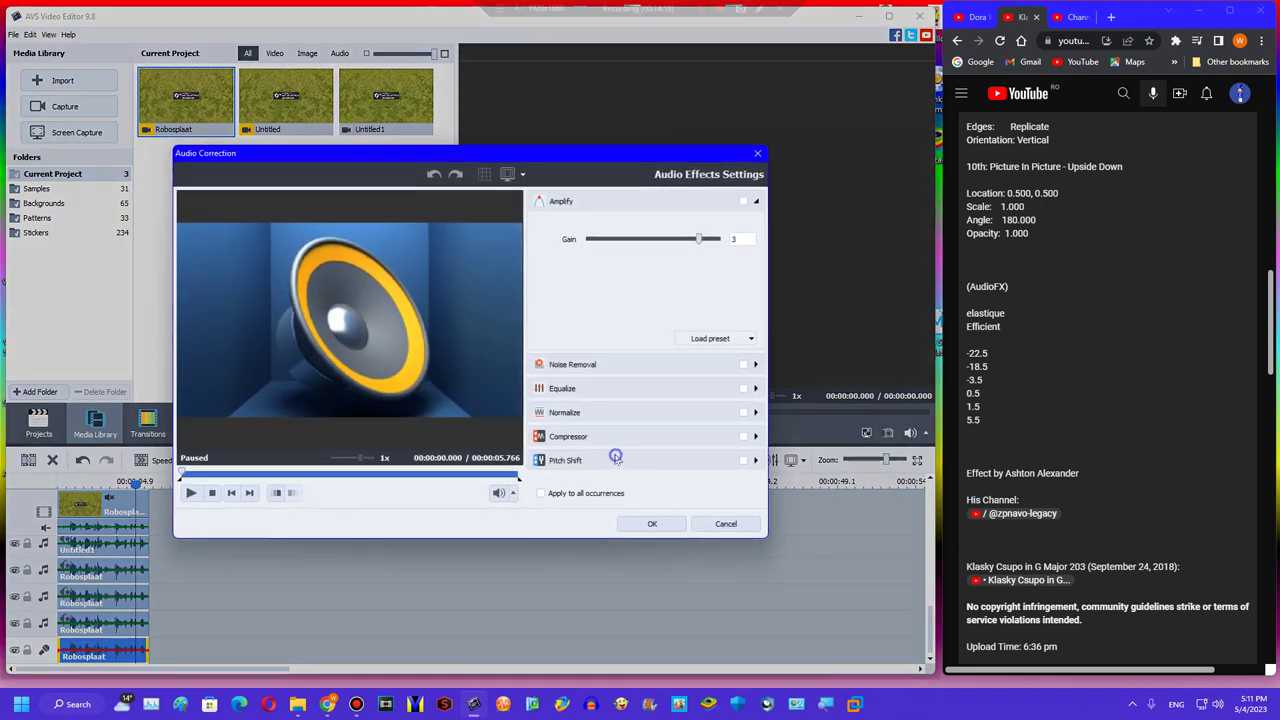
left_click(615, 456)
left_click_drag(643, 359, 621, 365)
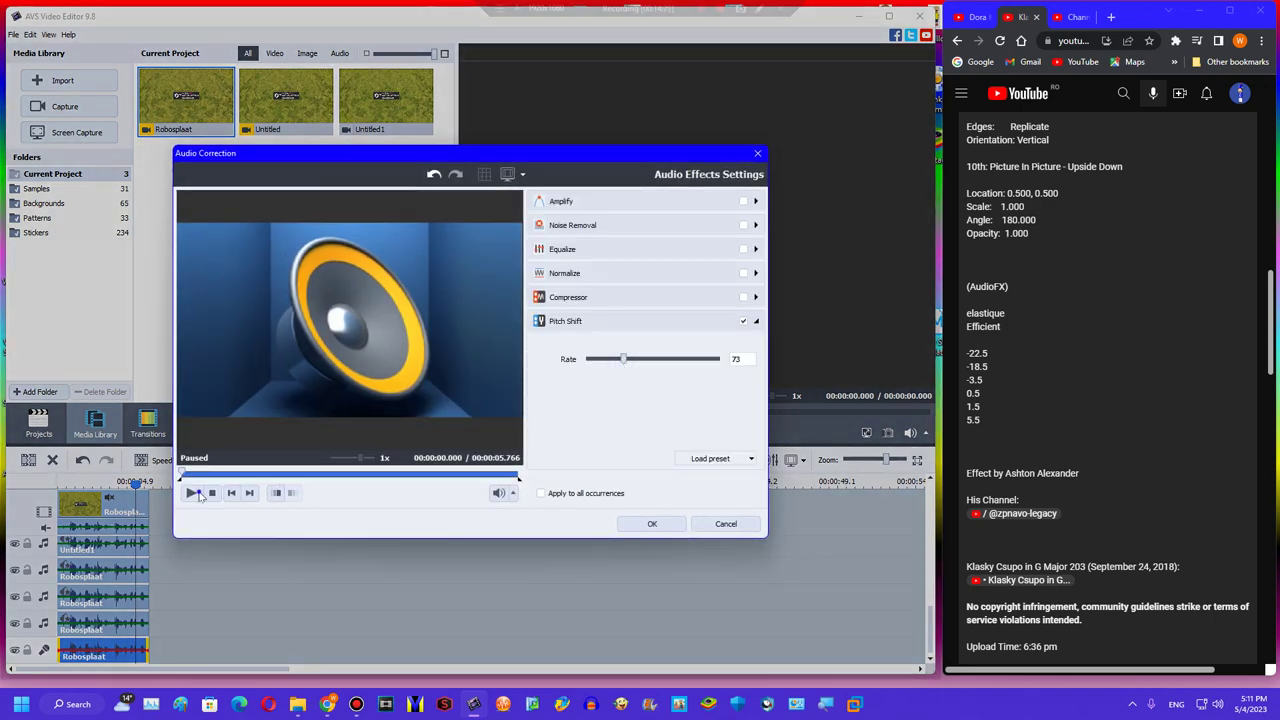
left_click(641, 530)
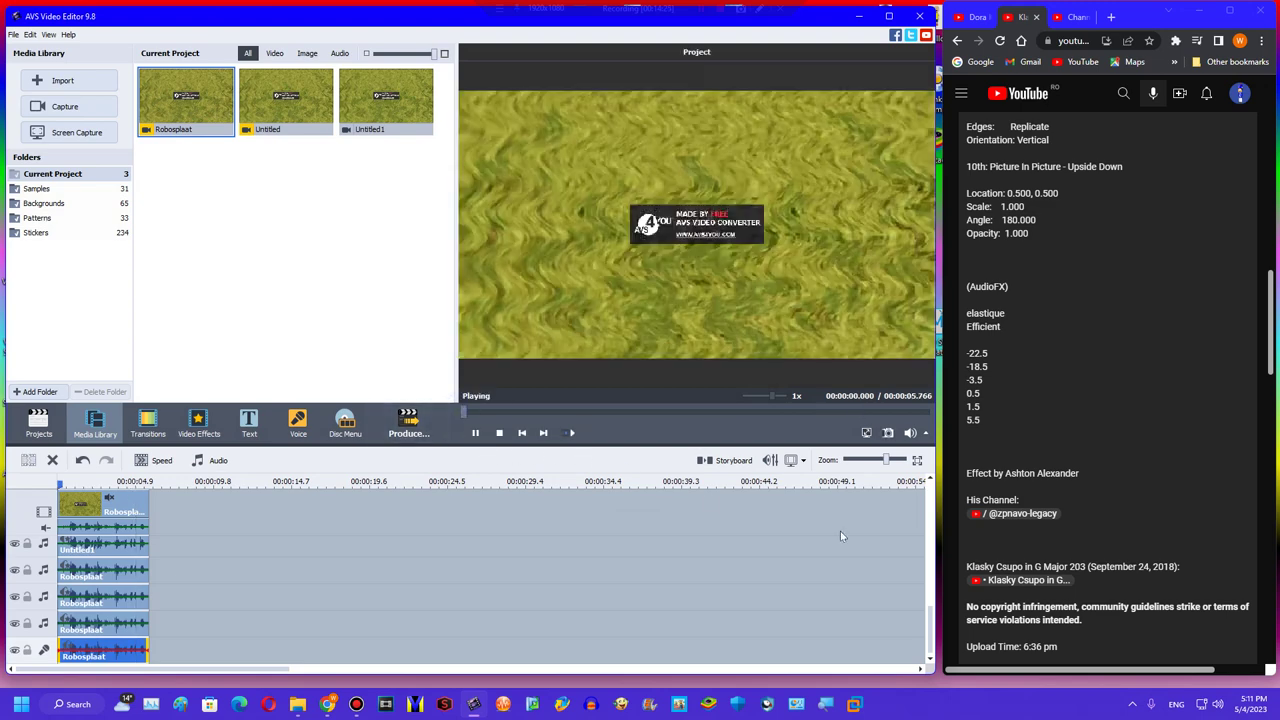
Preview the layered project and review the Robosplaat video clip above its stacked audio lines.
left_click_drag(928, 615, 928, 560)
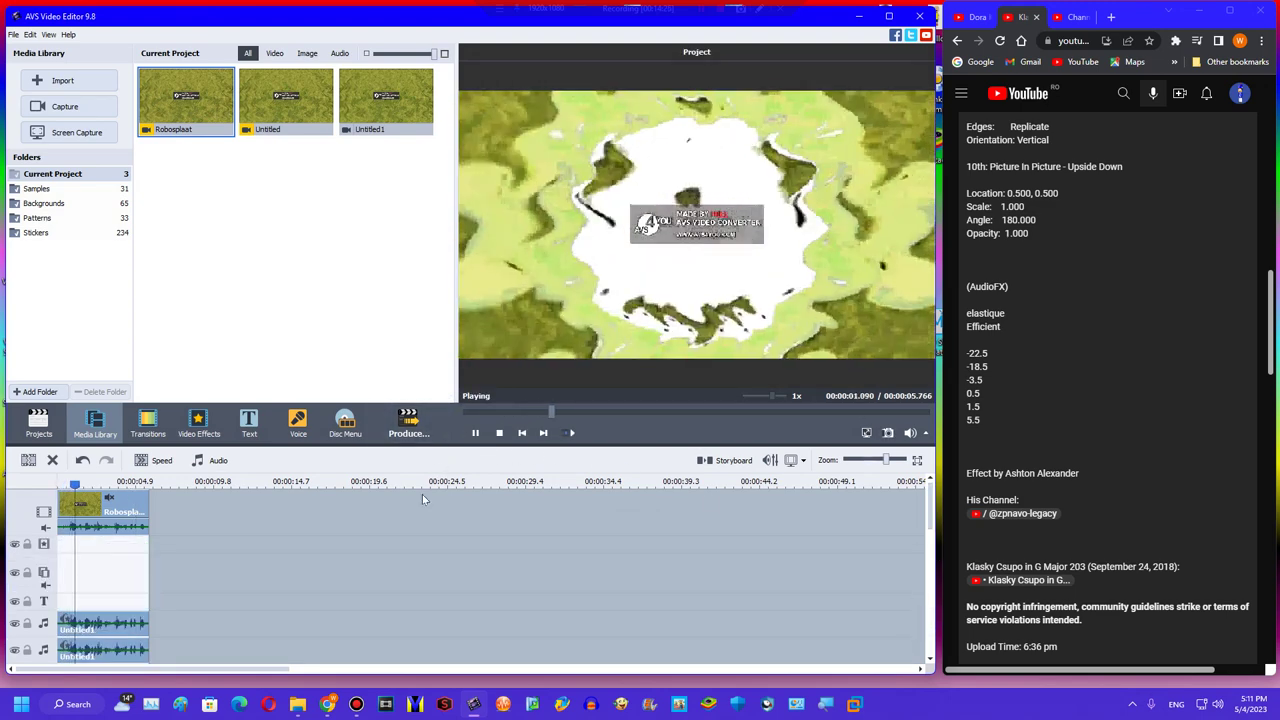
left_click(100, 500)
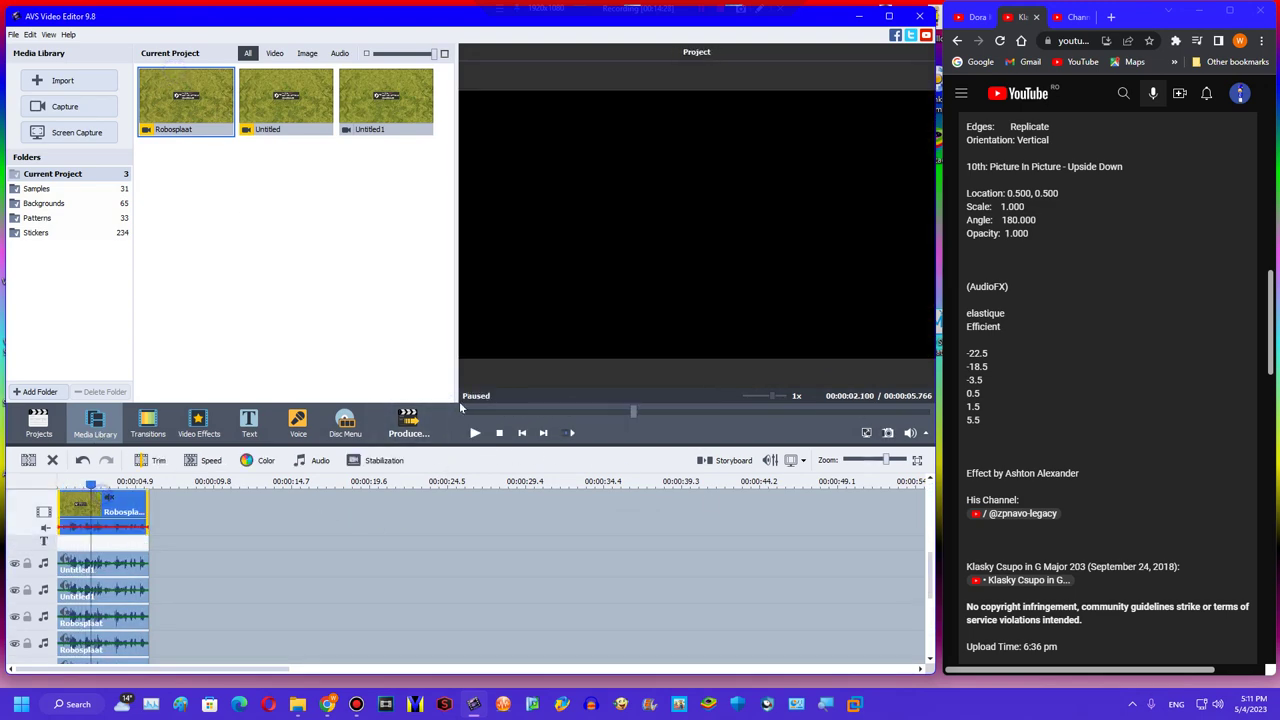
key("space")
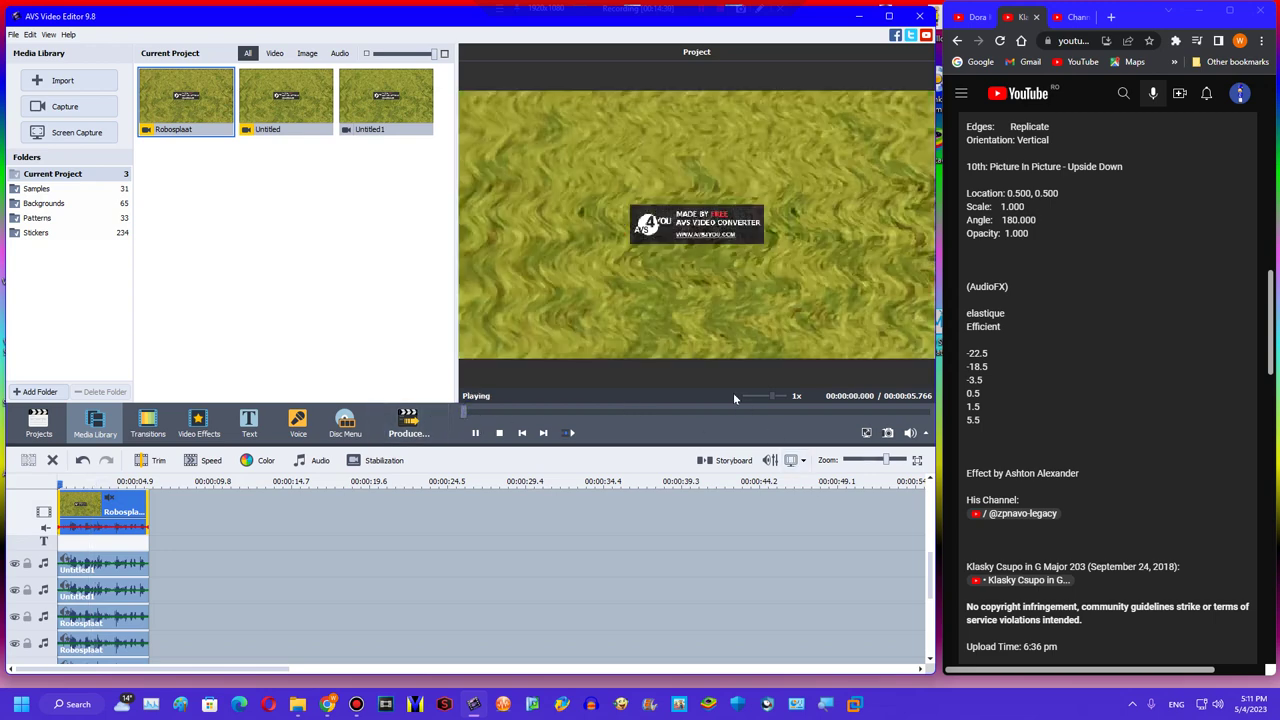